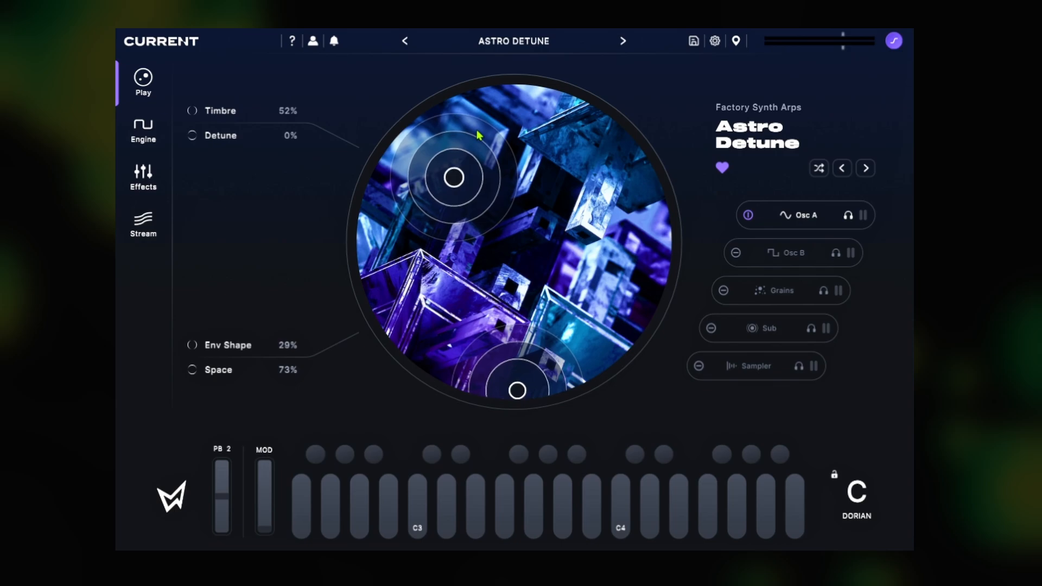
# Step: Check the preset browser and reposition the Play page's two control points to Timbre 11%, Detune 75%, Env Shape 86% and Space 68%
pyautogui.click(522, 44)
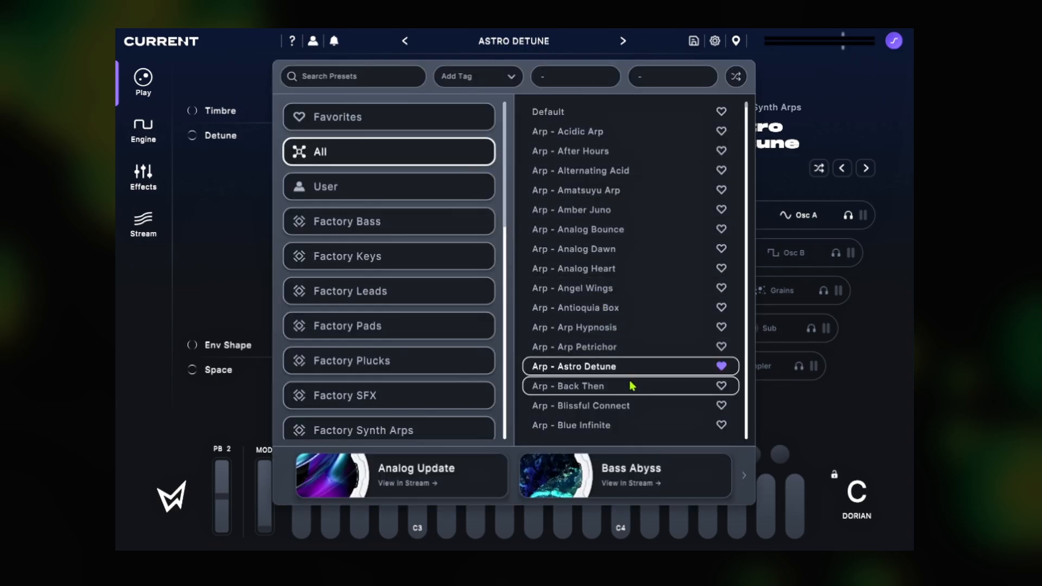
pyautogui.click(855, 119)
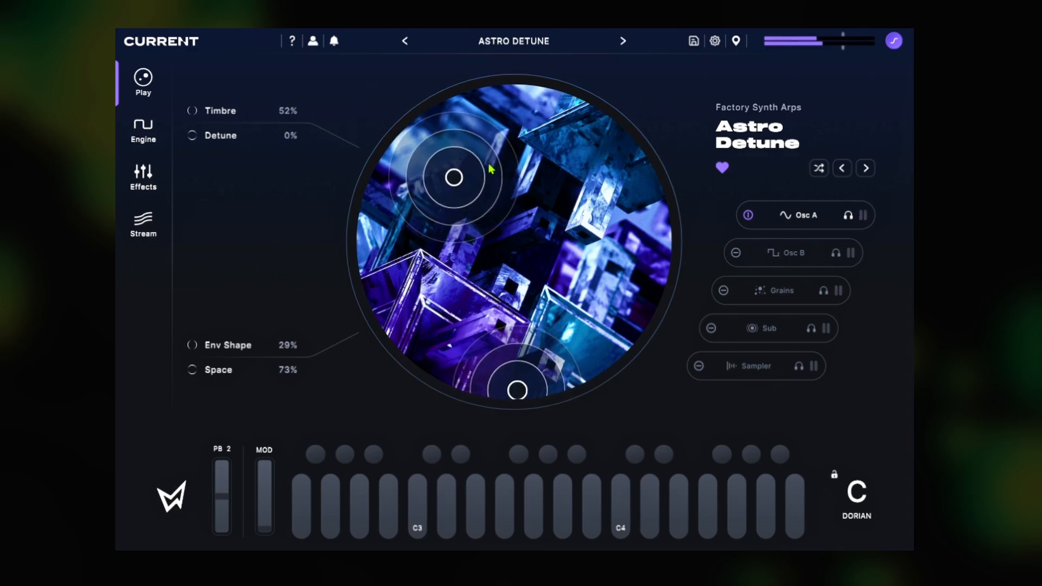
pyautogui.moveTo(457, 180); pyautogui.dragTo(617, 195)
pyautogui.moveTo(518, 389); pyautogui.dragTo(405, 179)
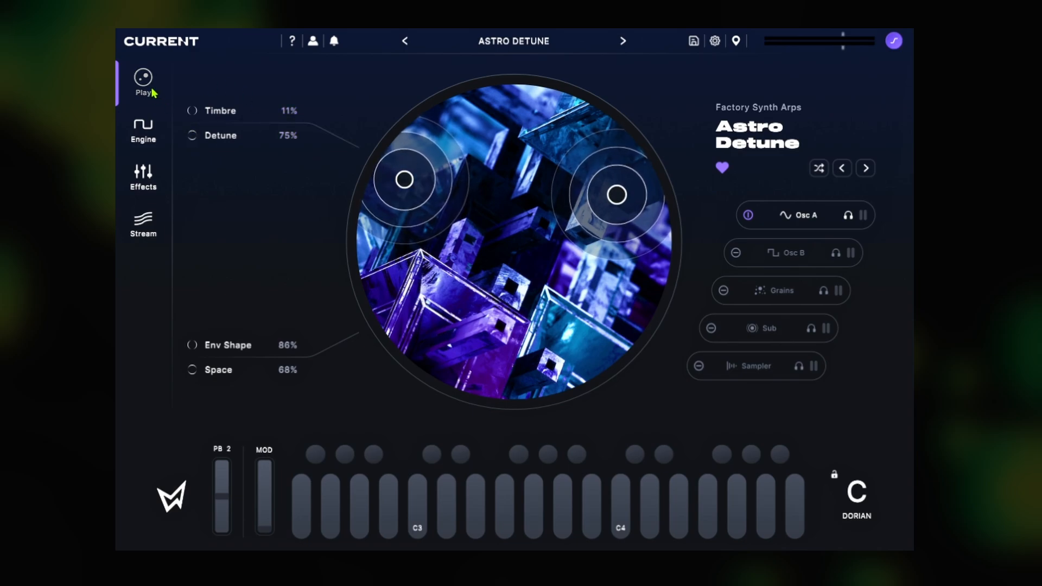
# Step: Look through Osc A's wavetable list on the Engine page
pyautogui.click(153, 132)
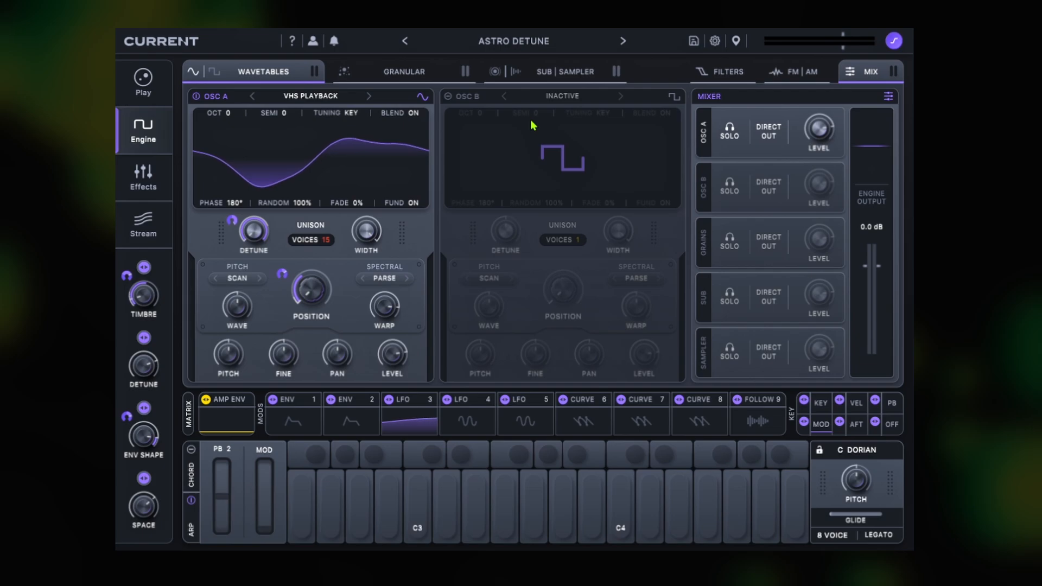
pyautogui.moveTo(388, 310)
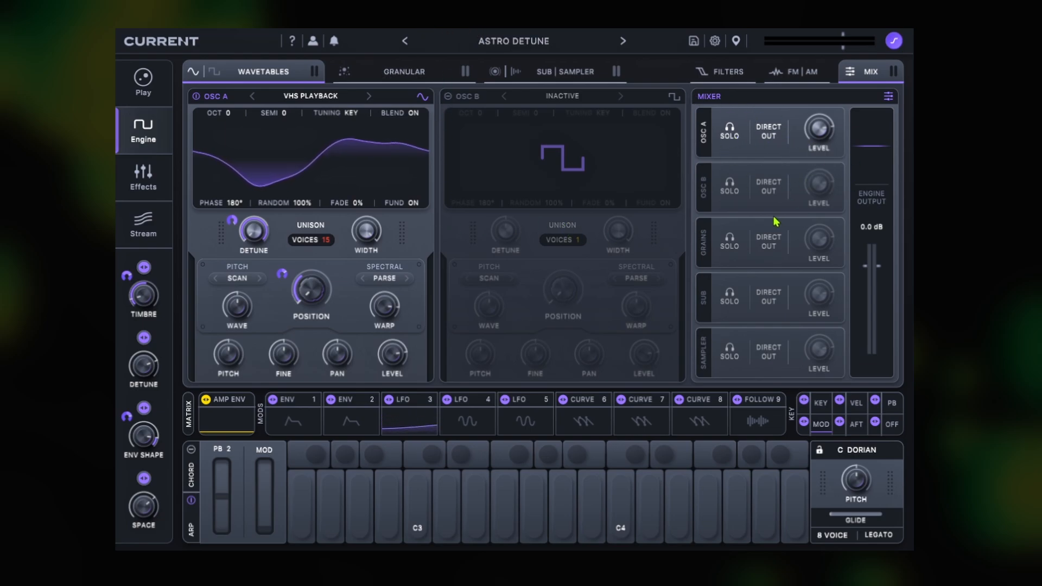
pyautogui.click(309, 96)
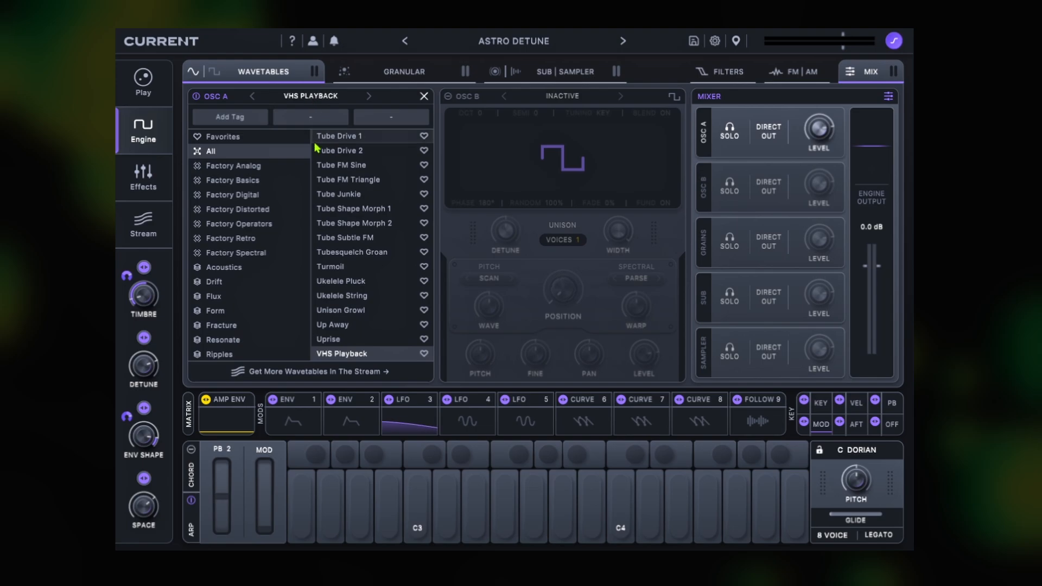
pyautogui.scroll(-5, 400, 237)
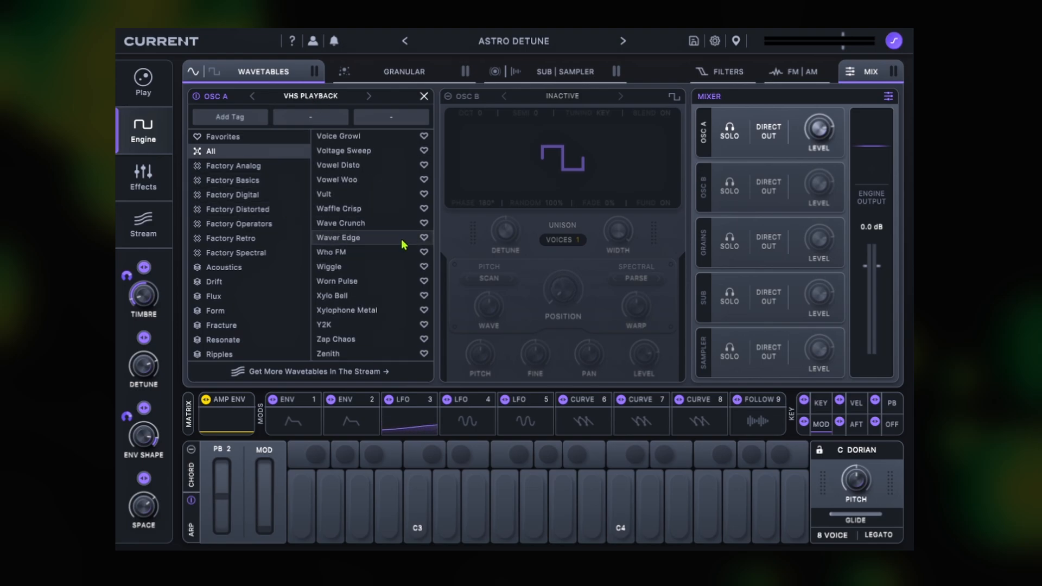
pyautogui.scroll(10, 395, 233)
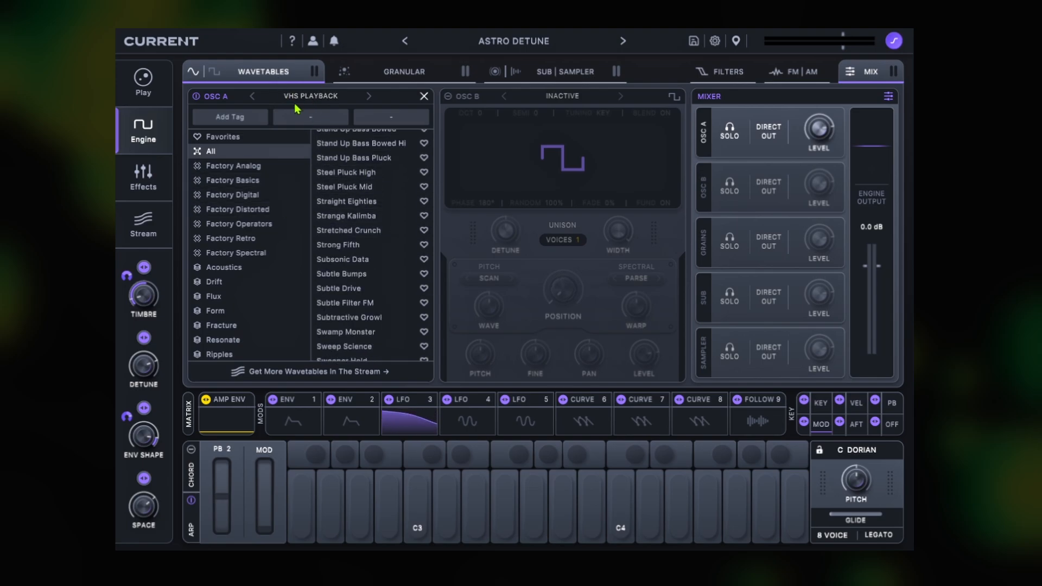
pyautogui.click(326, 96)
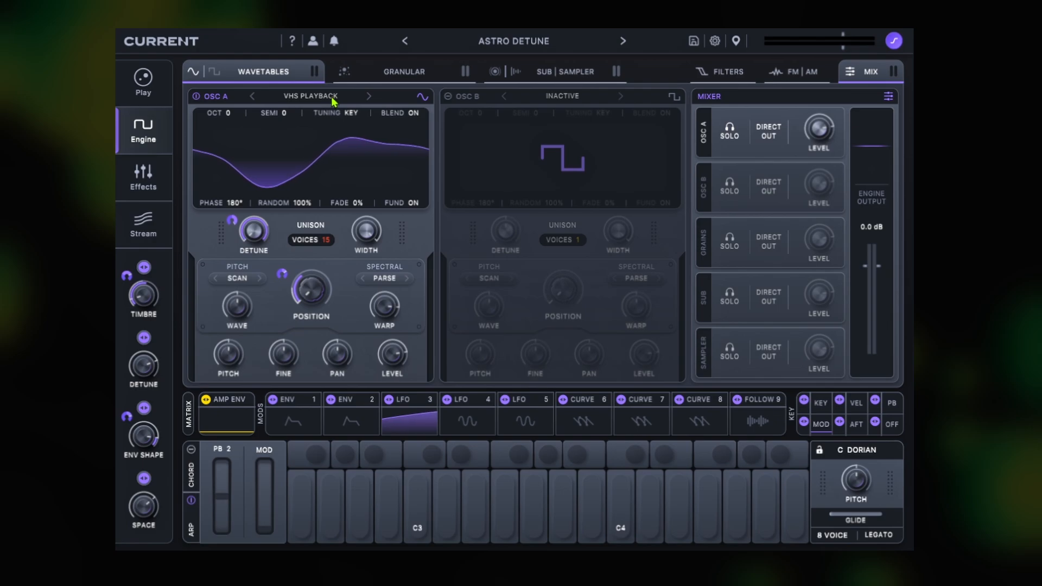
# Step: Try other wavetables in Osc A and load Unison Growl
pyautogui.click(369, 97)
pyautogui.click(369, 96)
pyautogui.click(369, 96)
pyautogui.click(369, 97)
pyautogui.click(369, 97)
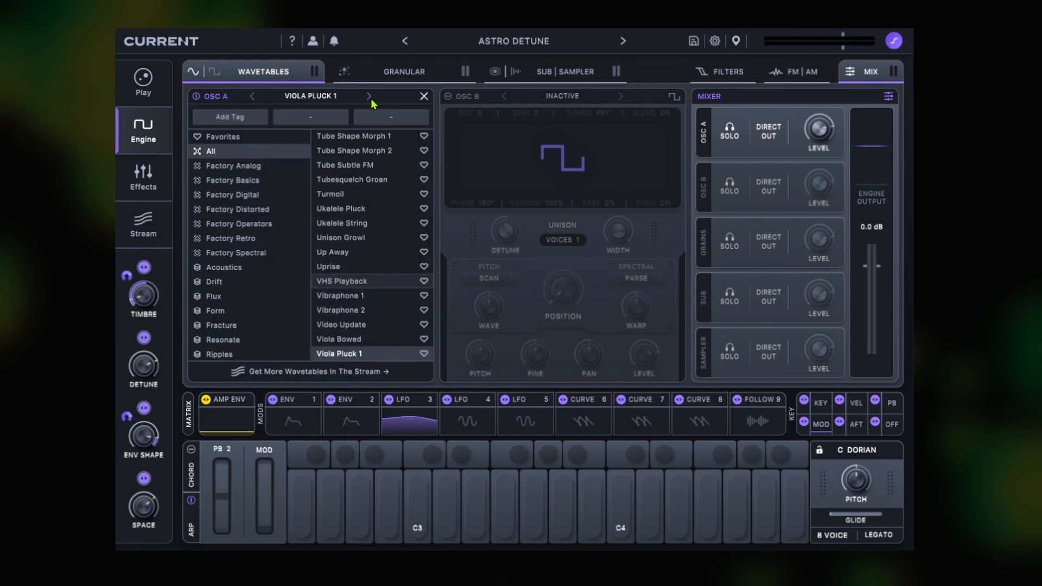
pyautogui.click(369, 97)
pyautogui.click(402, 225)
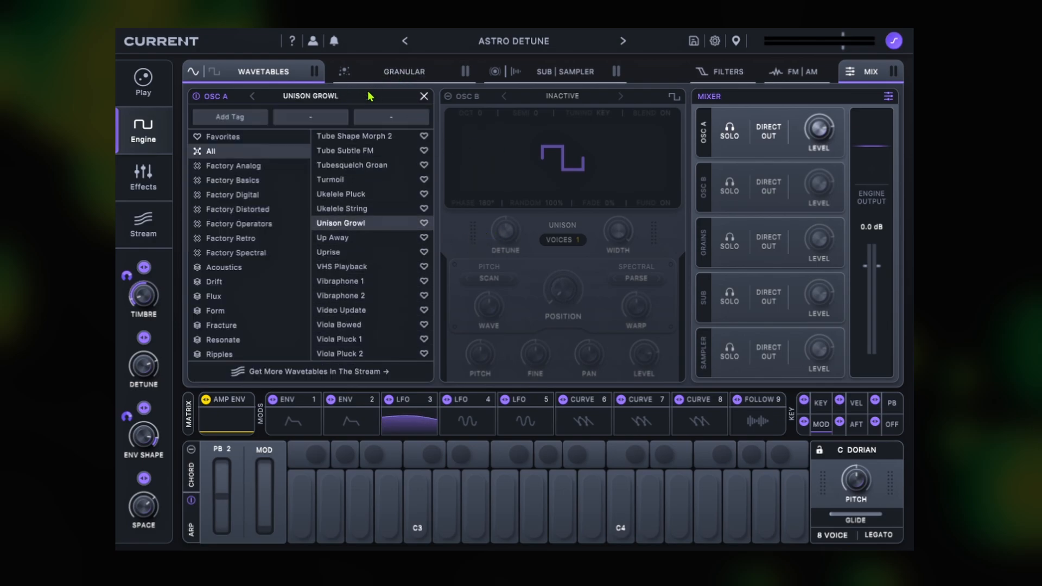
pyautogui.click(332, 97)
pyautogui.moveTo(383, 128)
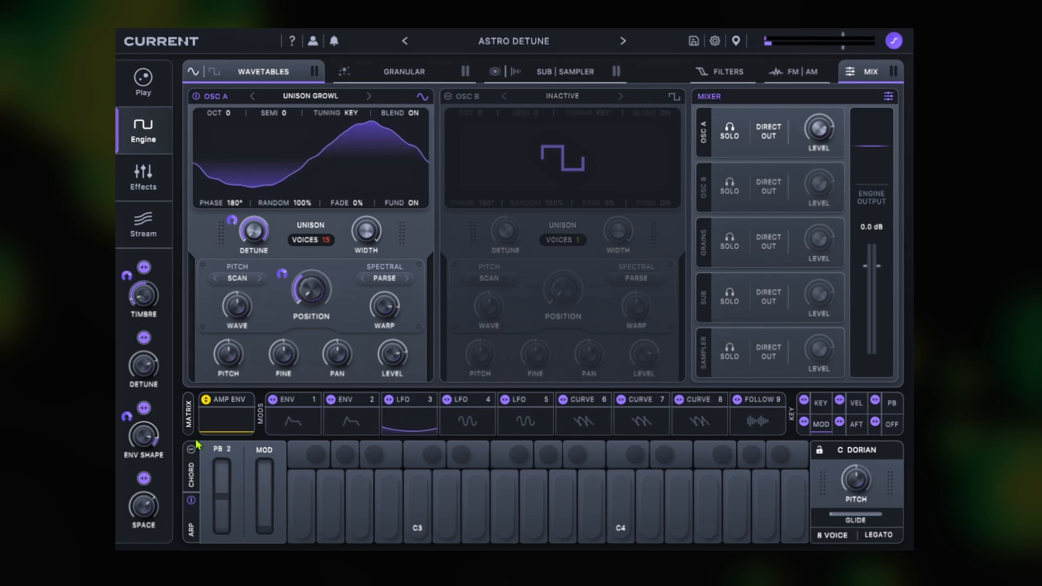
# Step: Examine the Chord settings and the arpeggiator settings below the synth engine
pyautogui.click(192, 475)
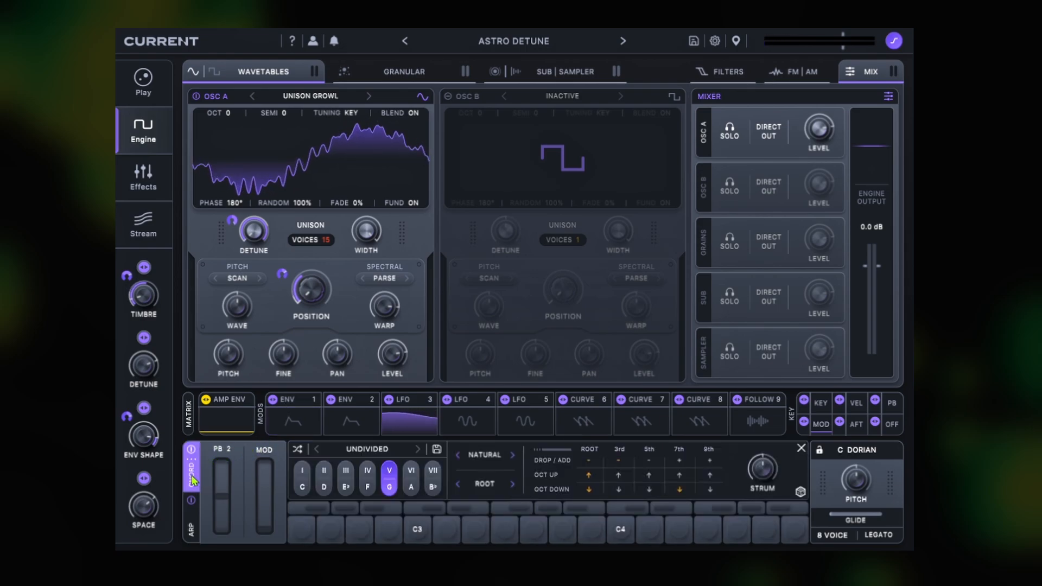
pyautogui.click(194, 535)
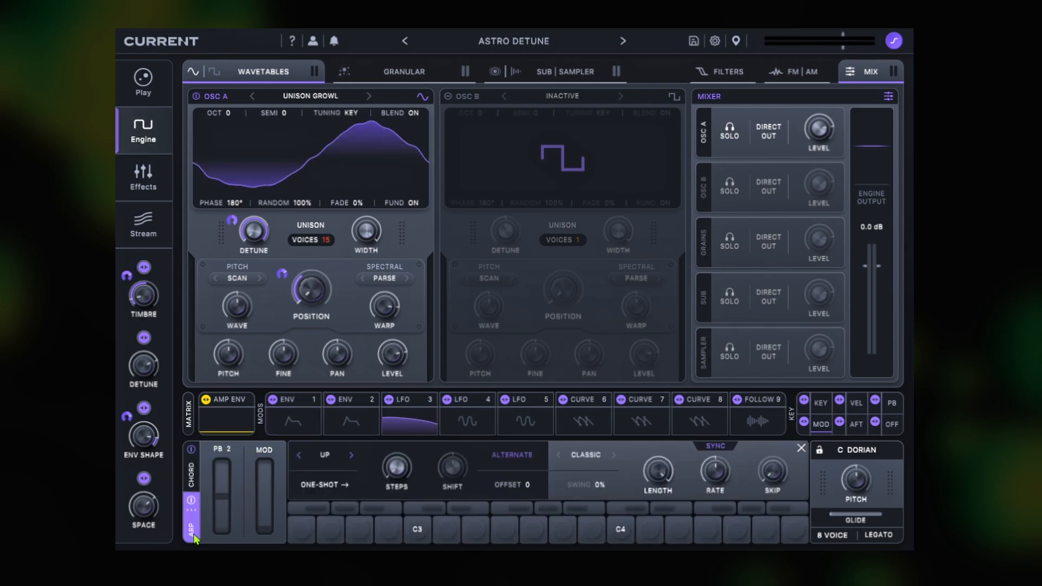
pyautogui.click(194, 466)
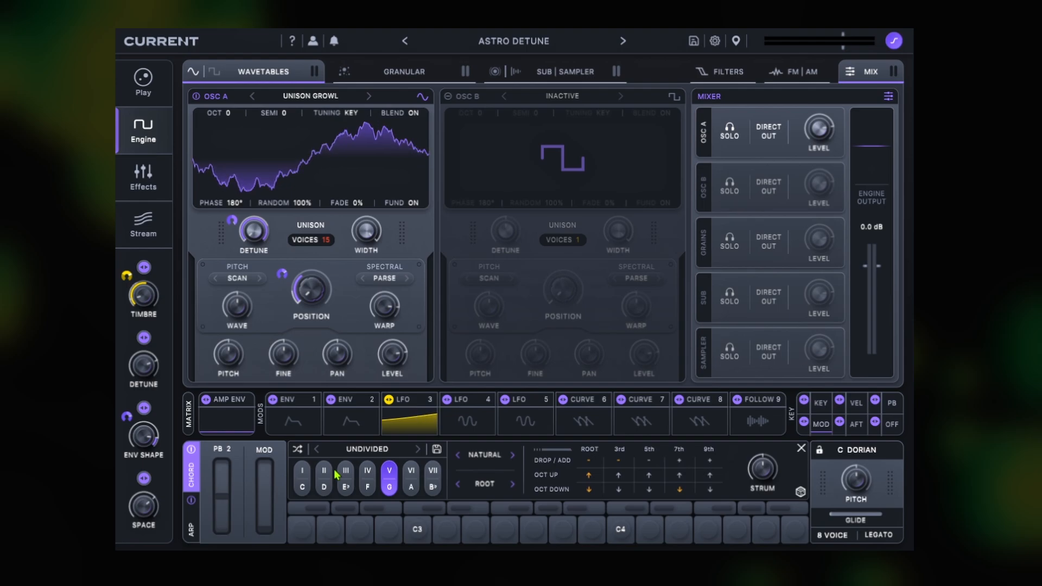
pyautogui.click(191, 531)
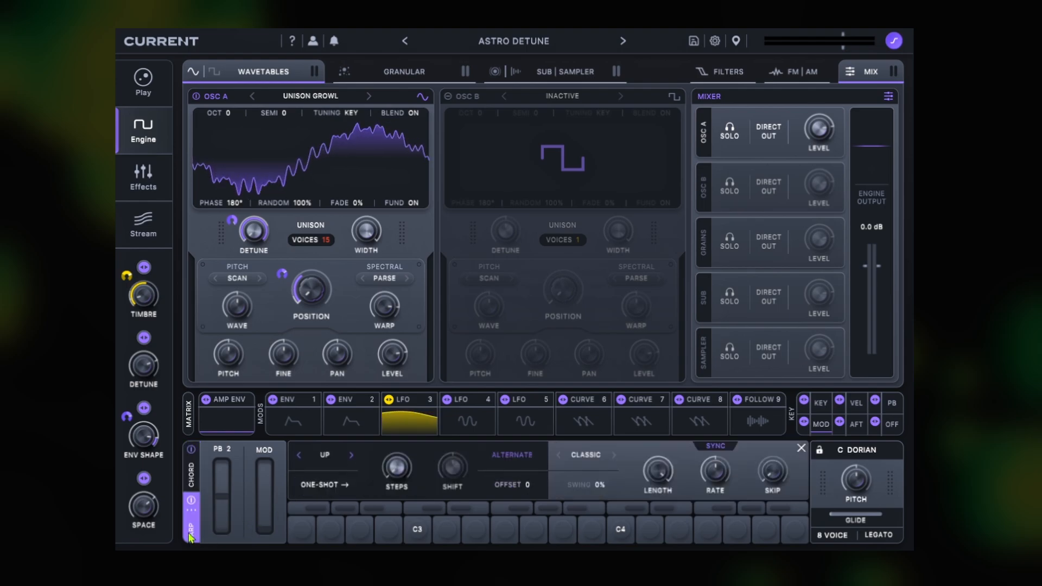
# Step: Load the preset Arp - Twilight Blend from the full preset list
pyautogui.click(513, 40)
pyautogui.scroll(-5, 638, 283)
pyautogui.scroll(-20, 638, 283)
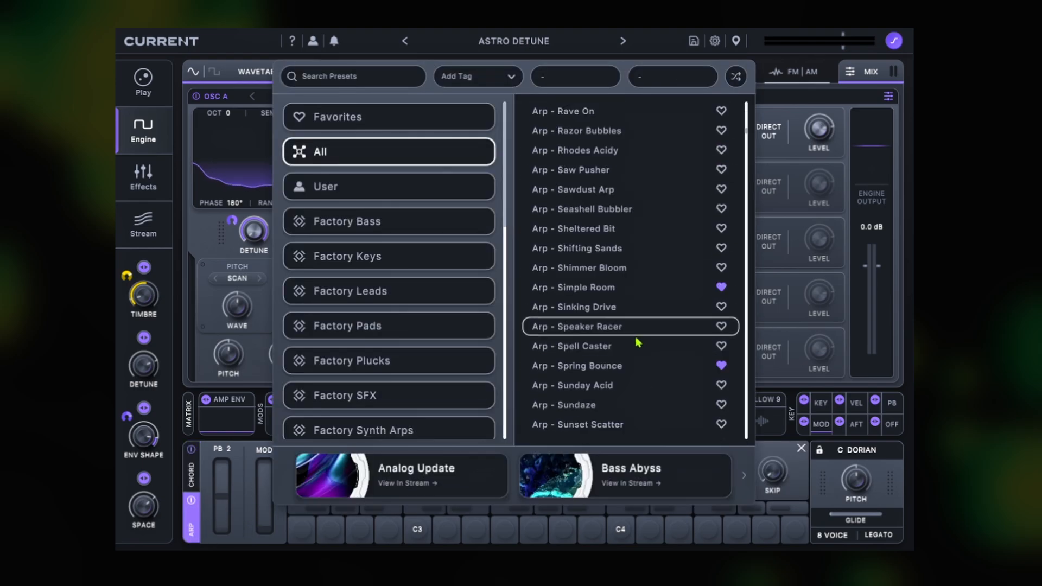
pyautogui.scroll(4, 645, 342)
pyautogui.click(647, 350)
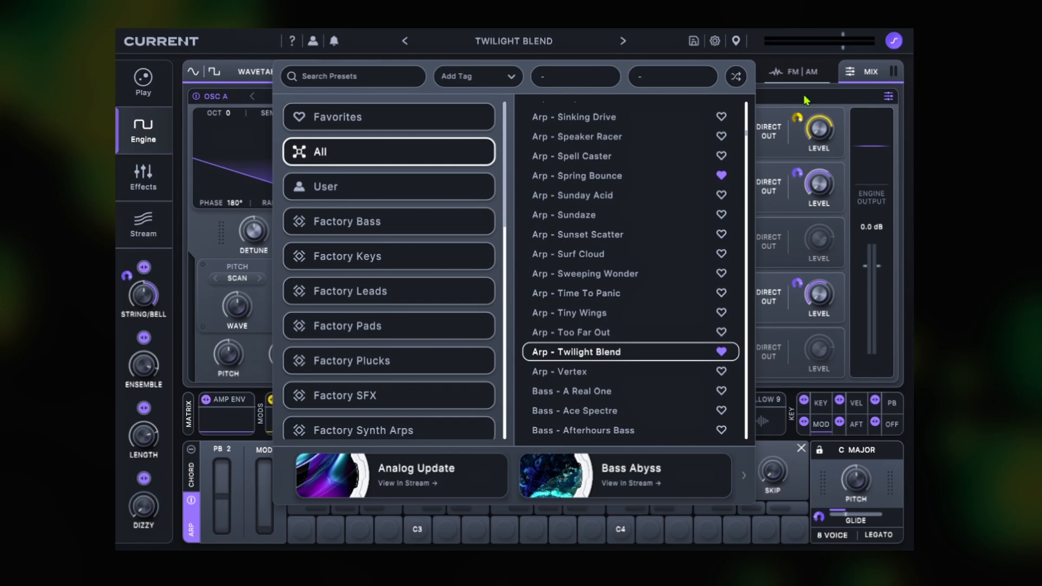
pyautogui.click(815, 124)
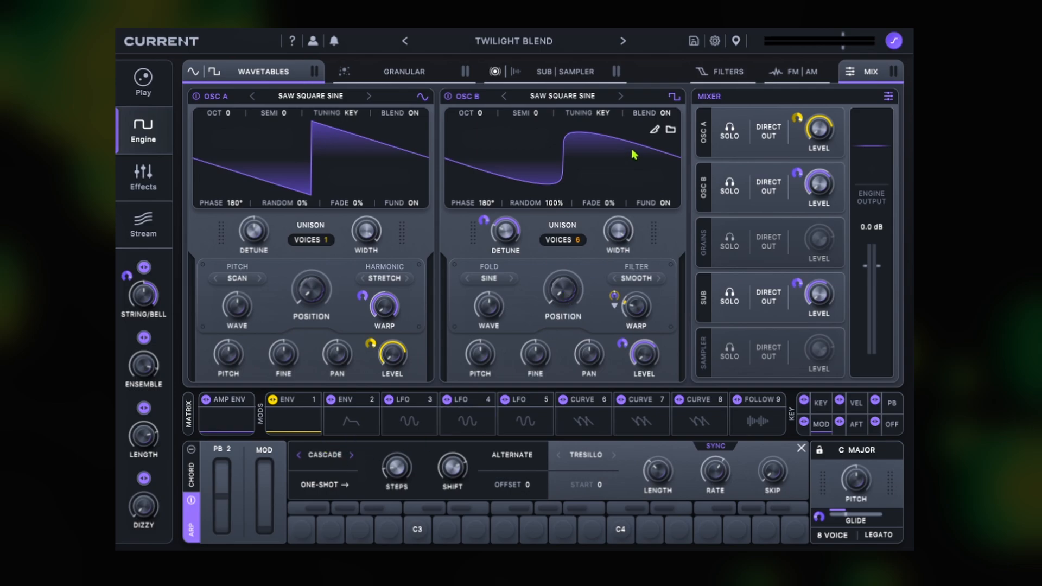
# Step: View the FM/AM modulation settings and the filter settings of the preset
pyautogui.click(793, 72)
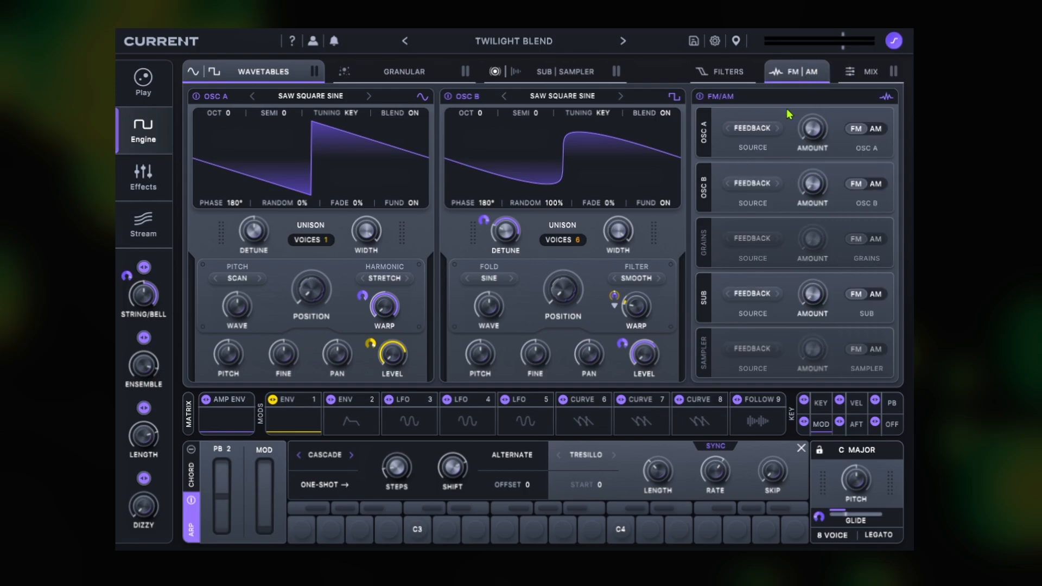
pyautogui.click(721, 71)
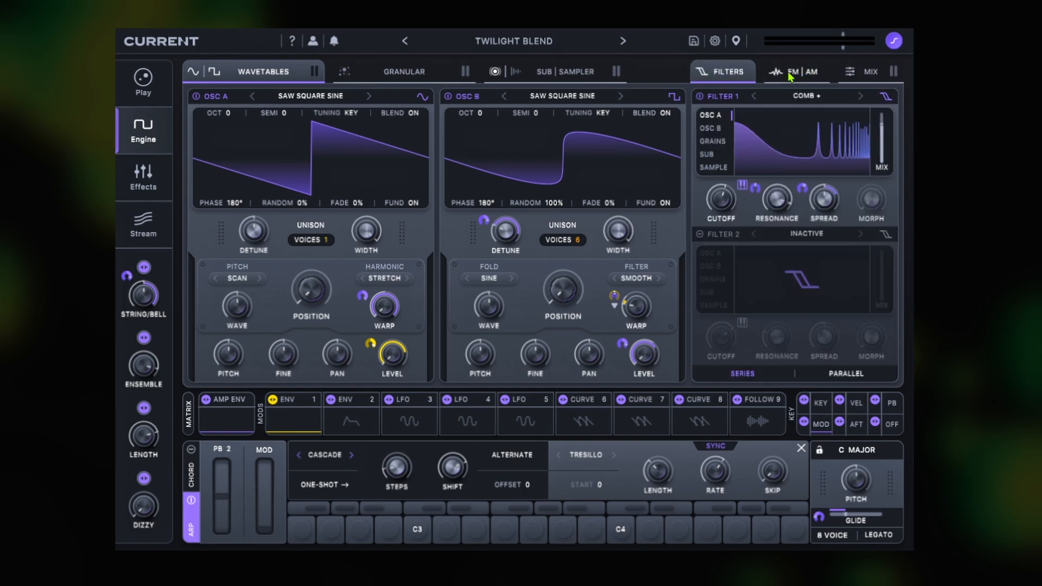
# Step: Activate the granular engine and look at its list of available samples
pyautogui.click(382, 71)
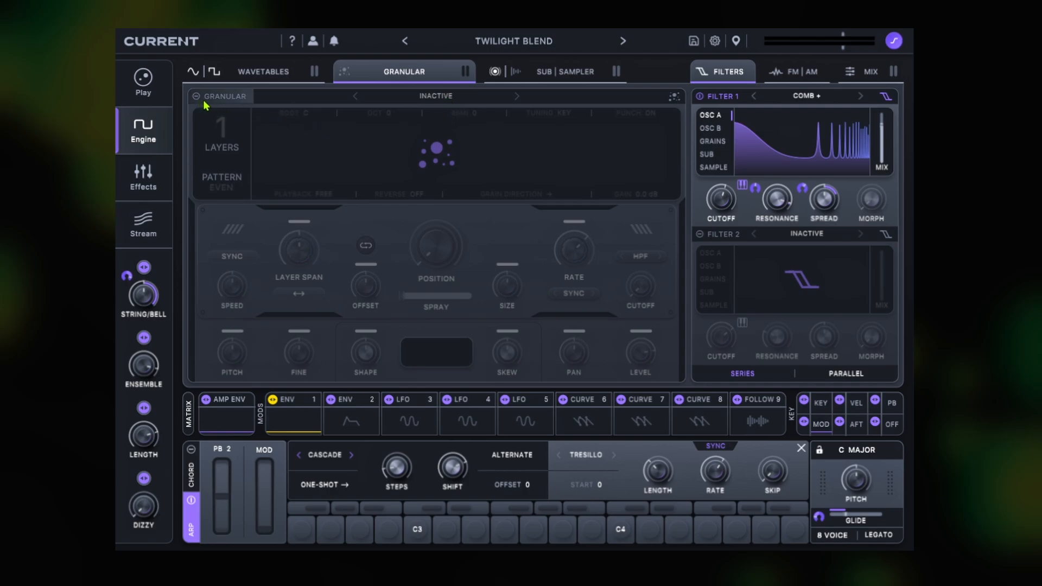
pyautogui.click(439, 102)
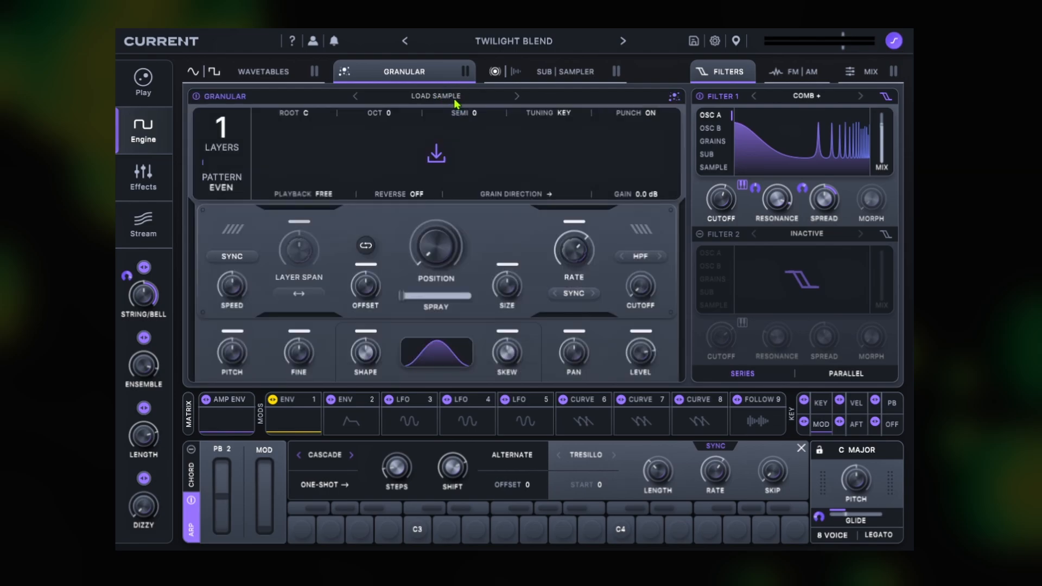
pyautogui.click(455, 102)
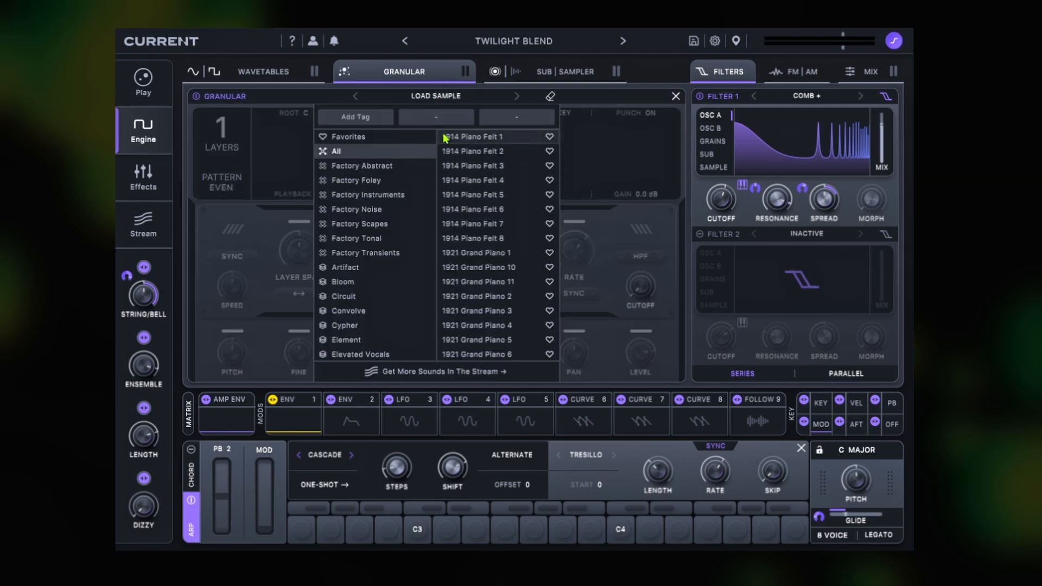
pyautogui.click(609, 150)
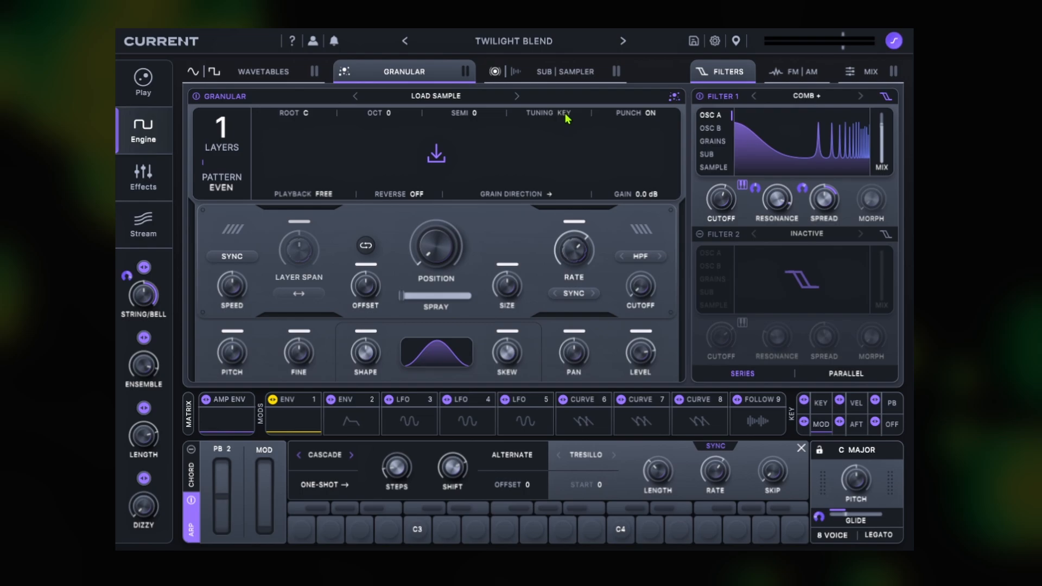
# Step: Examine the Sub and Sampler engines and return to the two wavetable oscillators
pyautogui.click(559, 72)
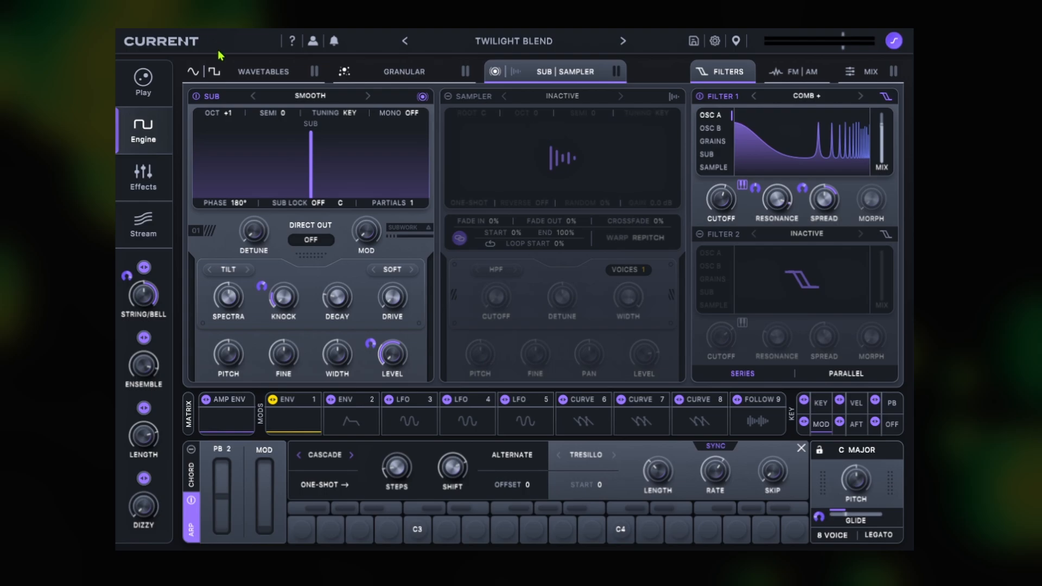
pyautogui.click(259, 71)
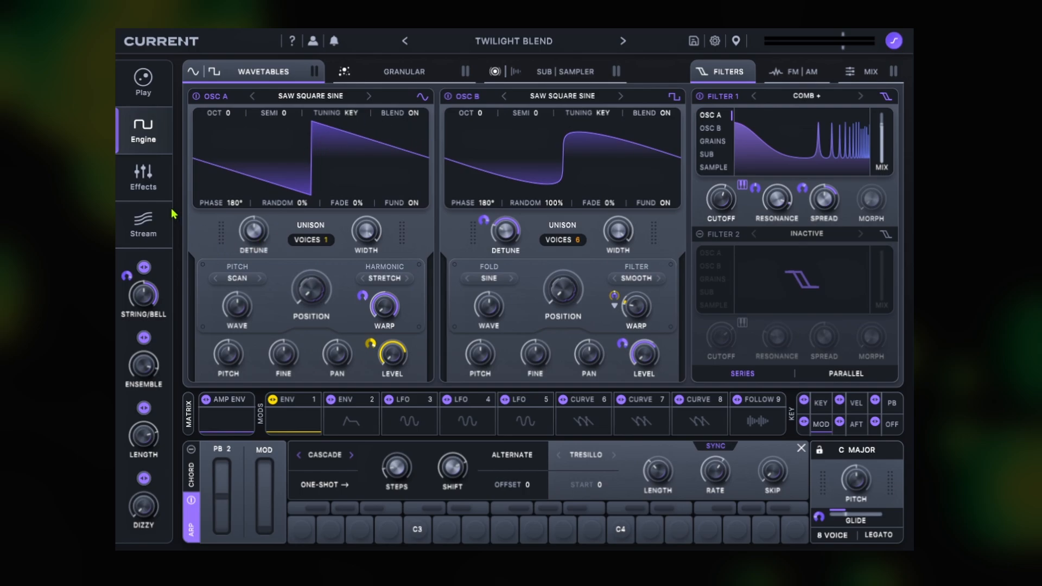
# Step: Add Flex Chorus to the third slot of the effects chain and look through its preset categories
pyautogui.click(143, 179)
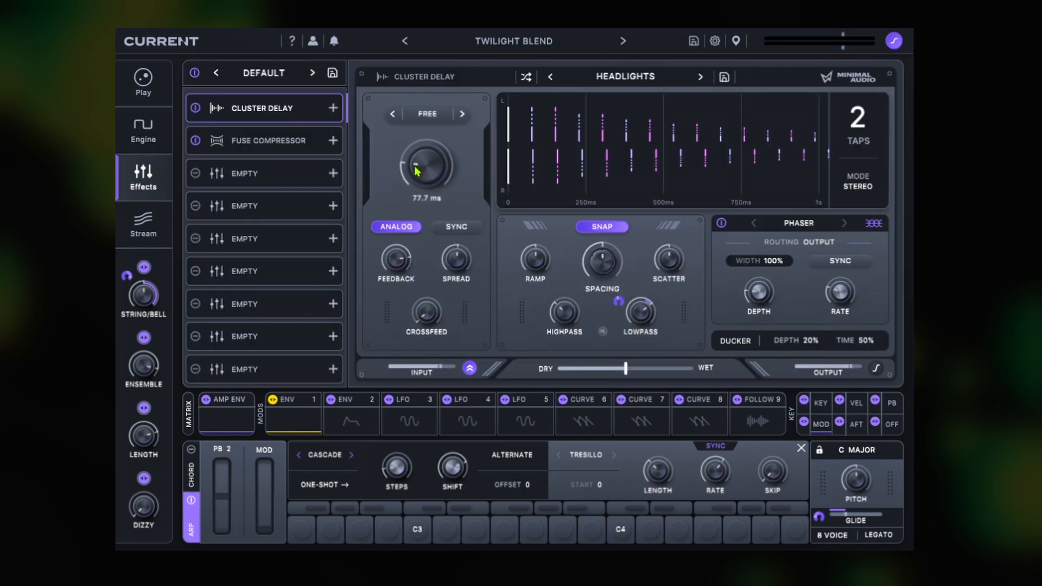
pyautogui.click(305, 182)
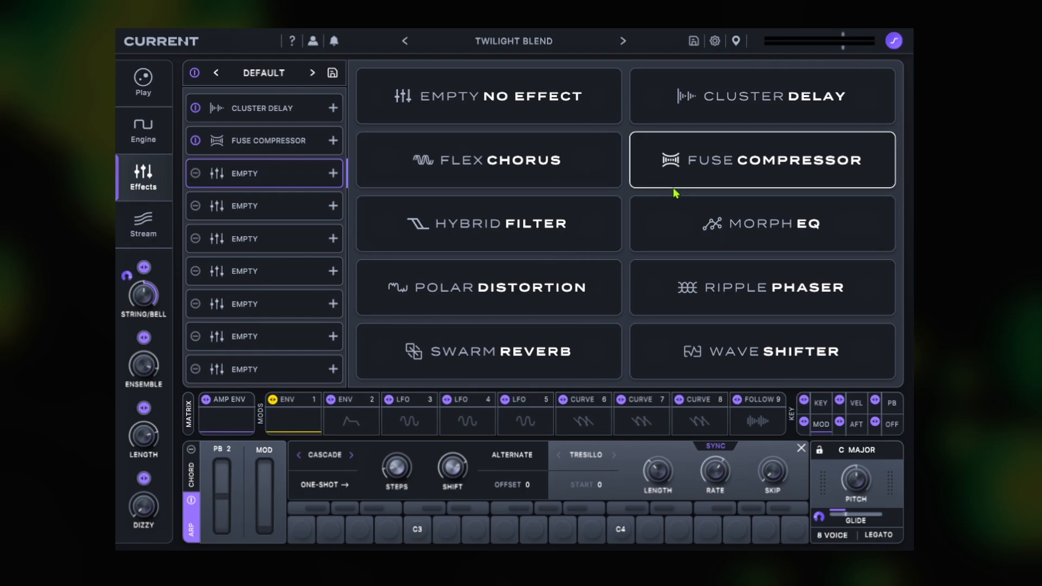
pyautogui.click(603, 179)
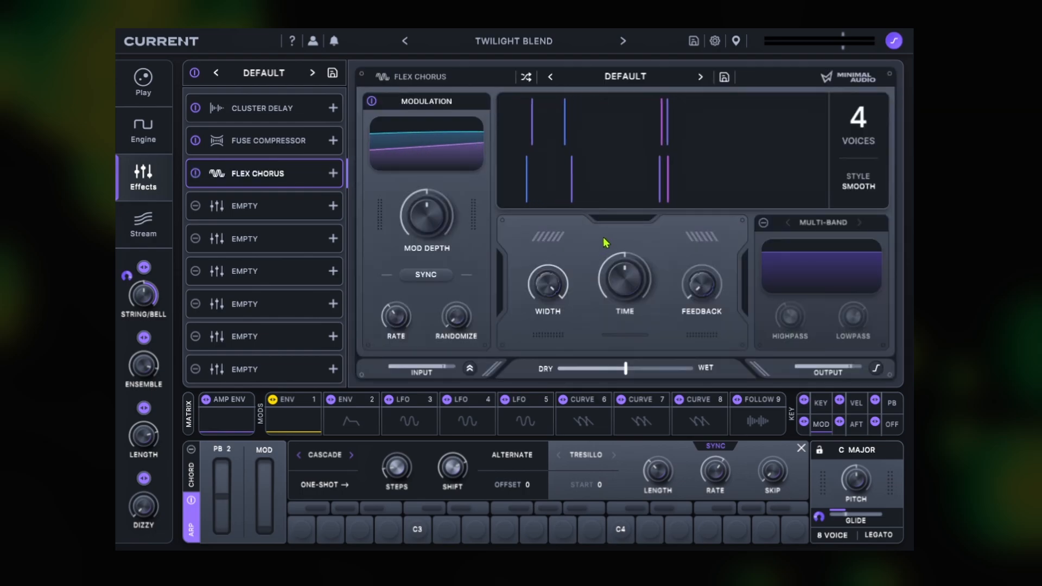
pyautogui.click(629, 87)
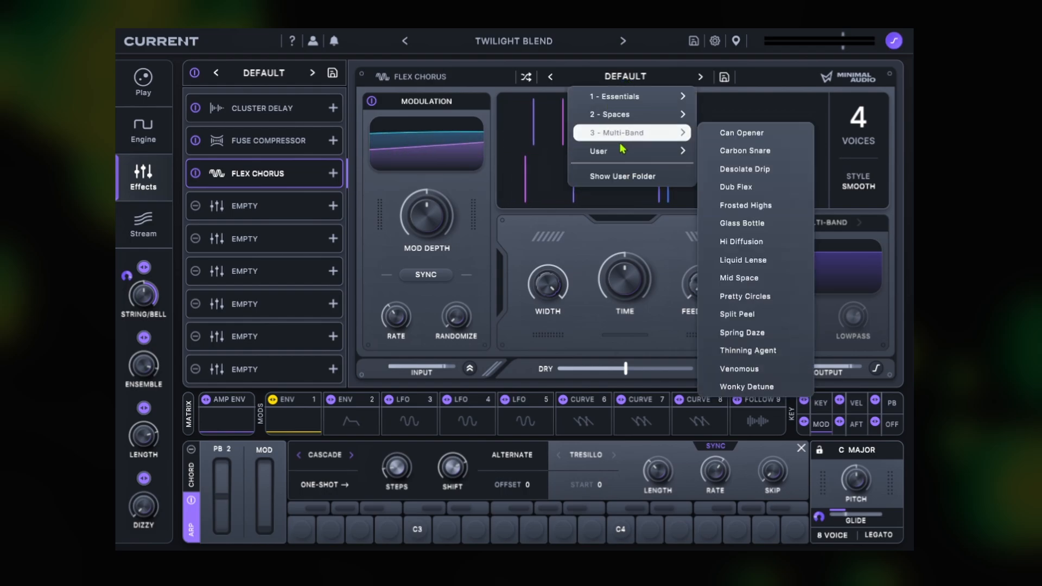
pyautogui.click(472, 209)
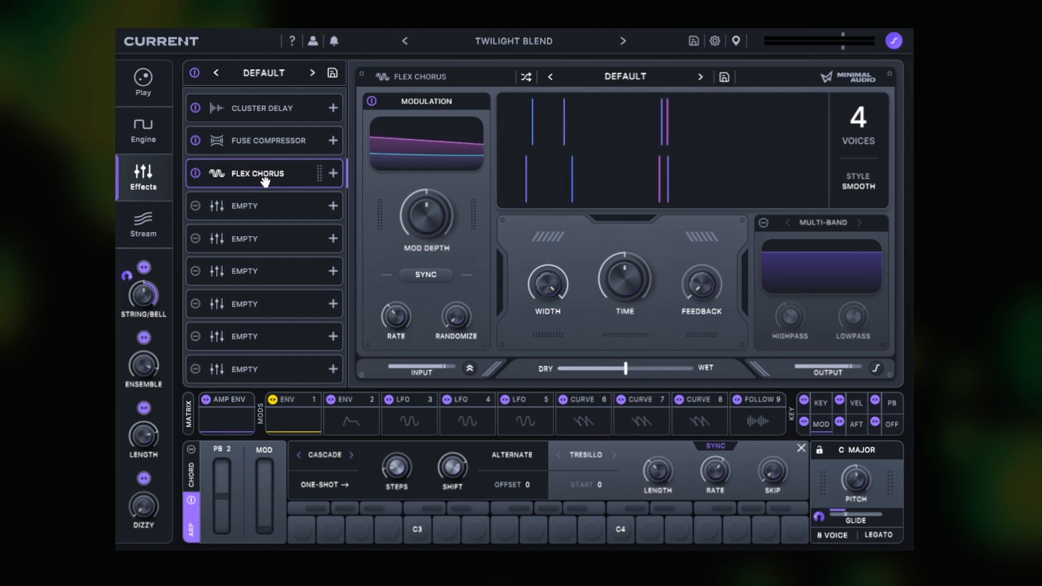
# Step: Revisit the engine and play views, and look through the Multi-Fx presets of the effects chain
pyautogui.click(150, 130)
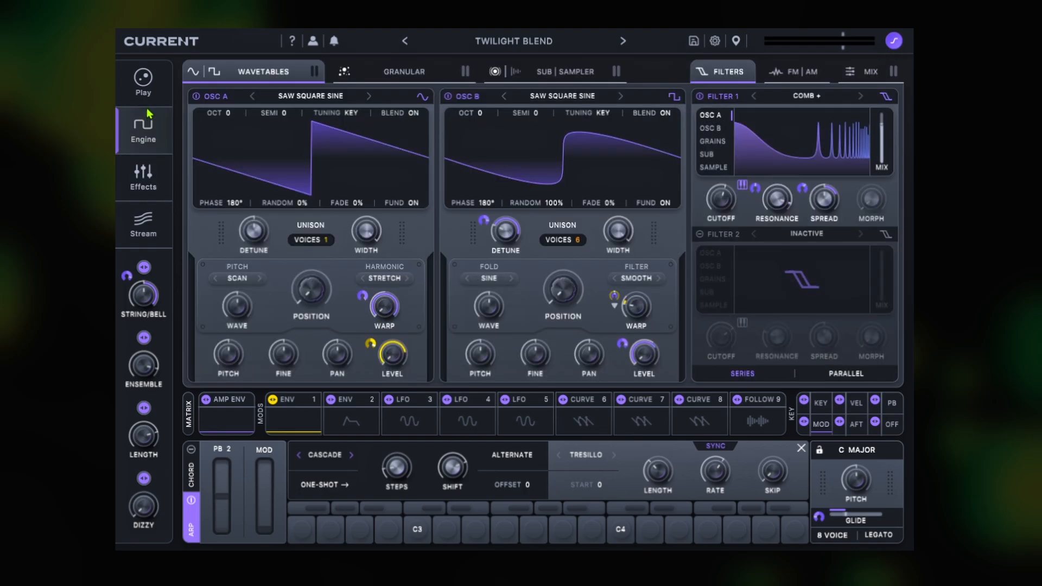
pyautogui.click(146, 90)
pyautogui.click(154, 185)
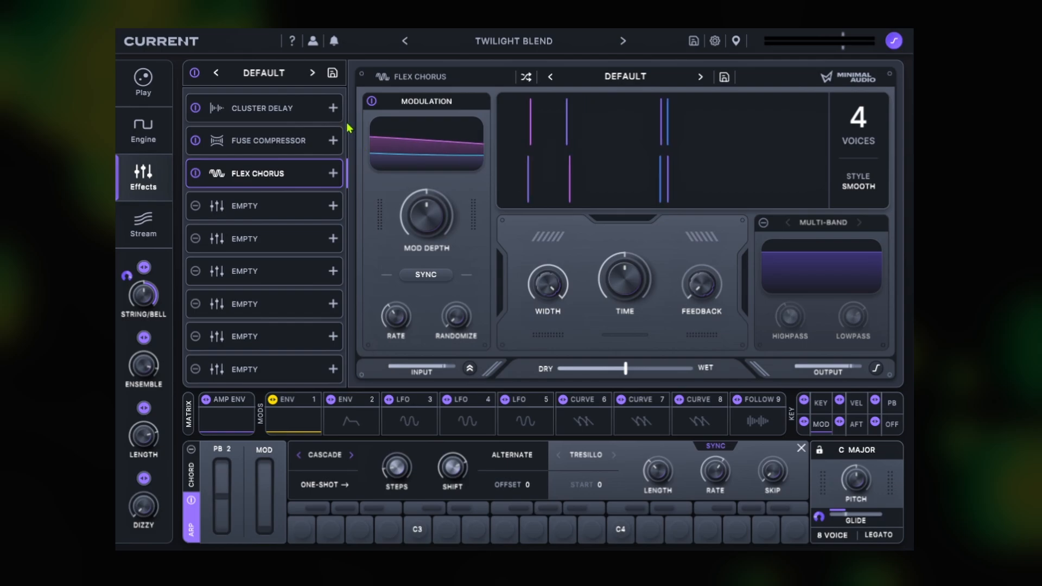
pyautogui.click(269, 73)
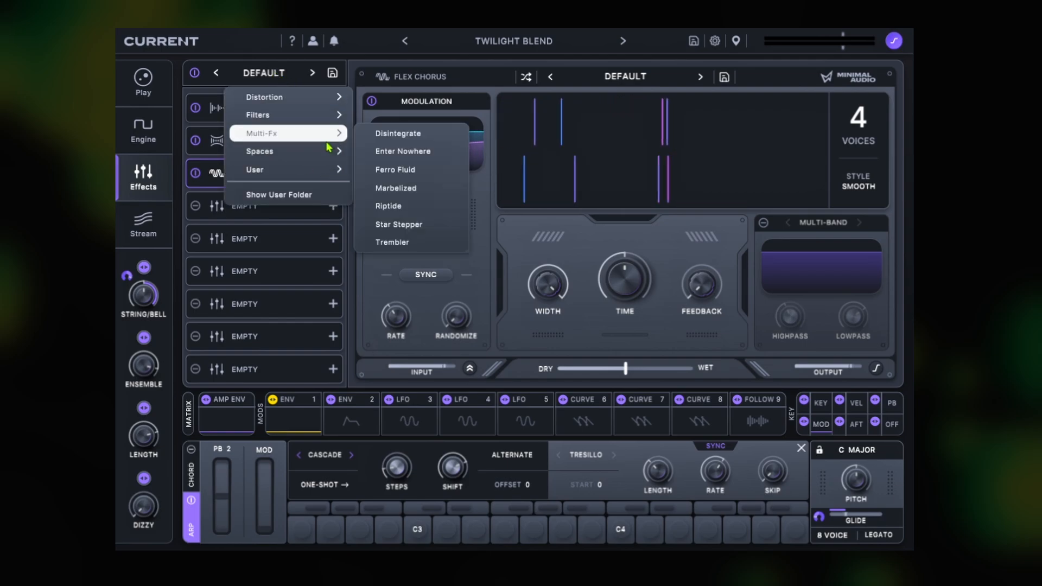
pyautogui.click(605, 245)
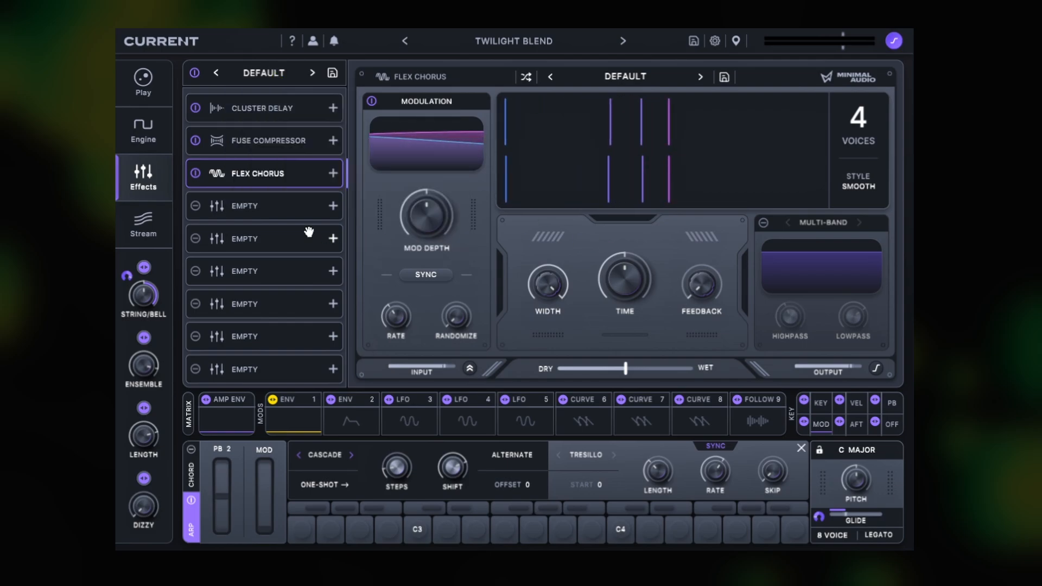
# Step: View the individual presets in the Stream library and the Spaces category of the effects chain presets
pyautogui.click(138, 224)
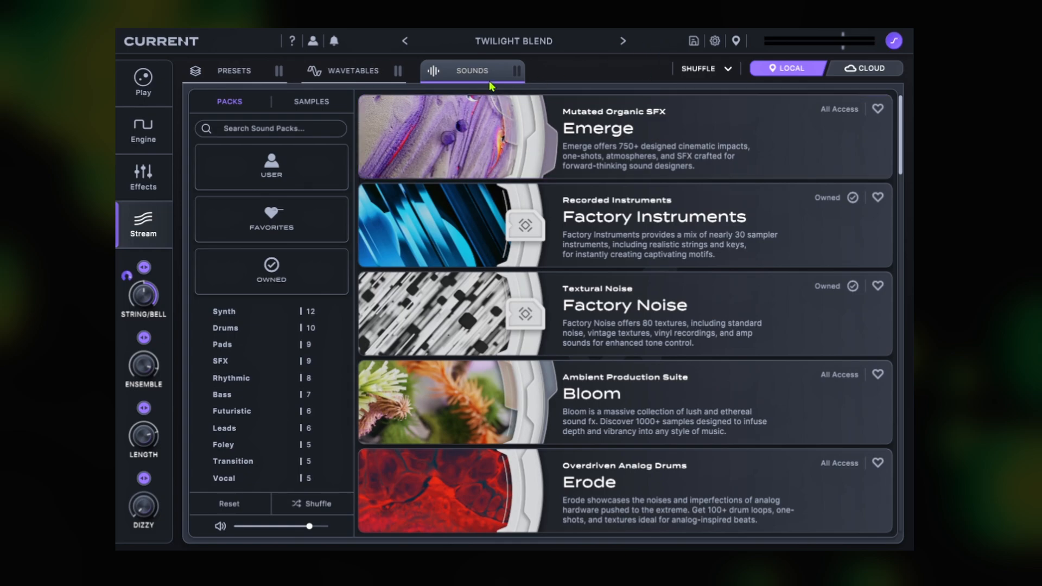
pyautogui.click(239, 73)
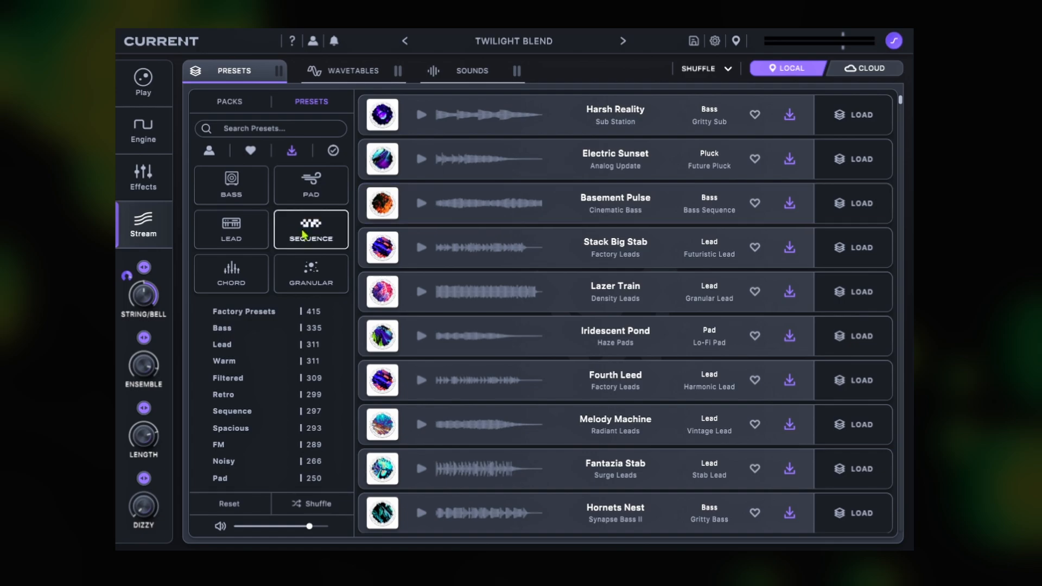
pyautogui.click(158, 183)
pyautogui.click(264, 73)
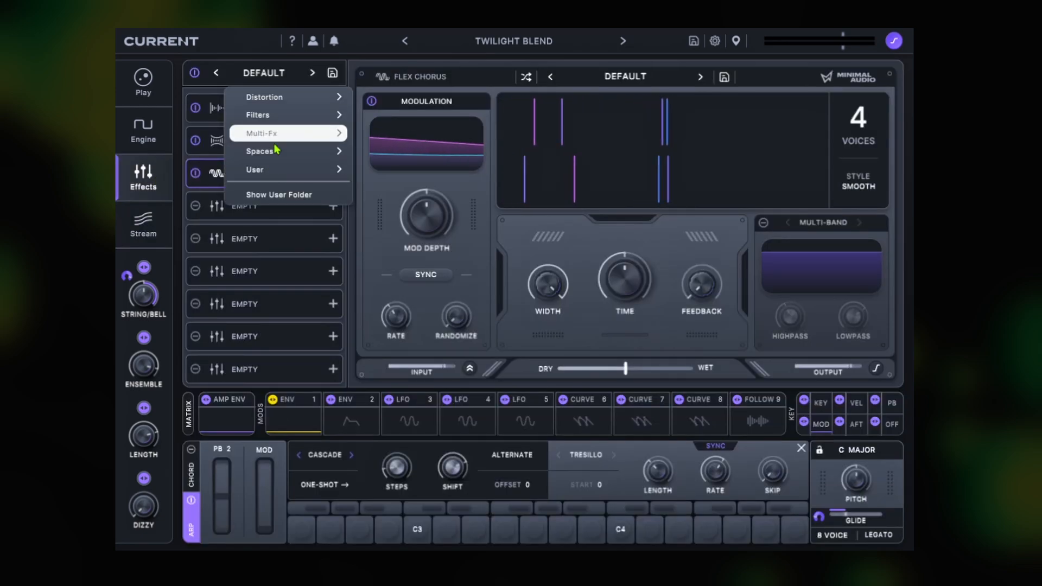
pyautogui.moveTo(280, 155)
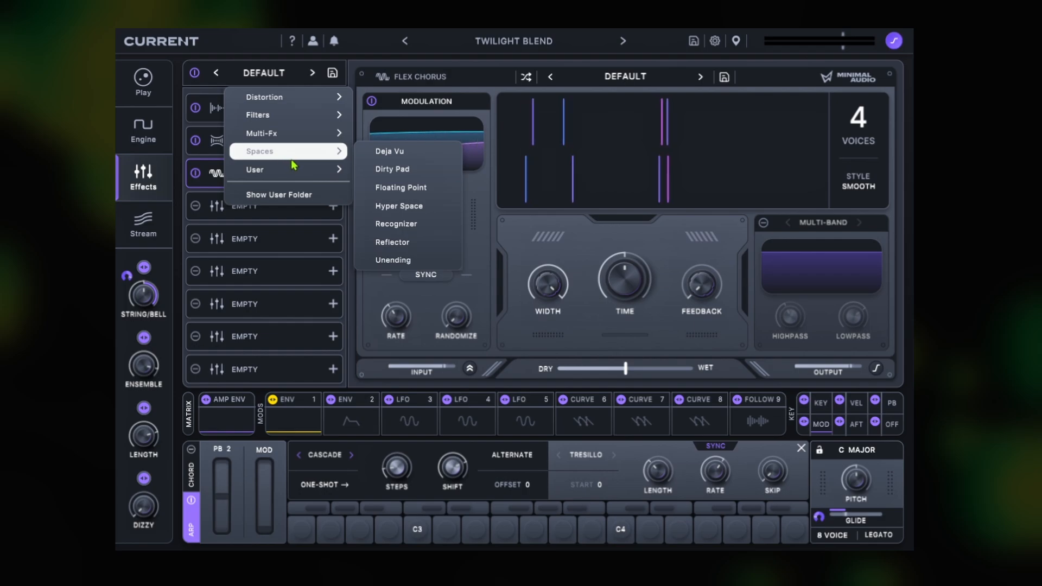
# Step: Preview the Basement Pulse preset in the Stream library and glance back at the effects chain
pyautogui.click(144, 222)
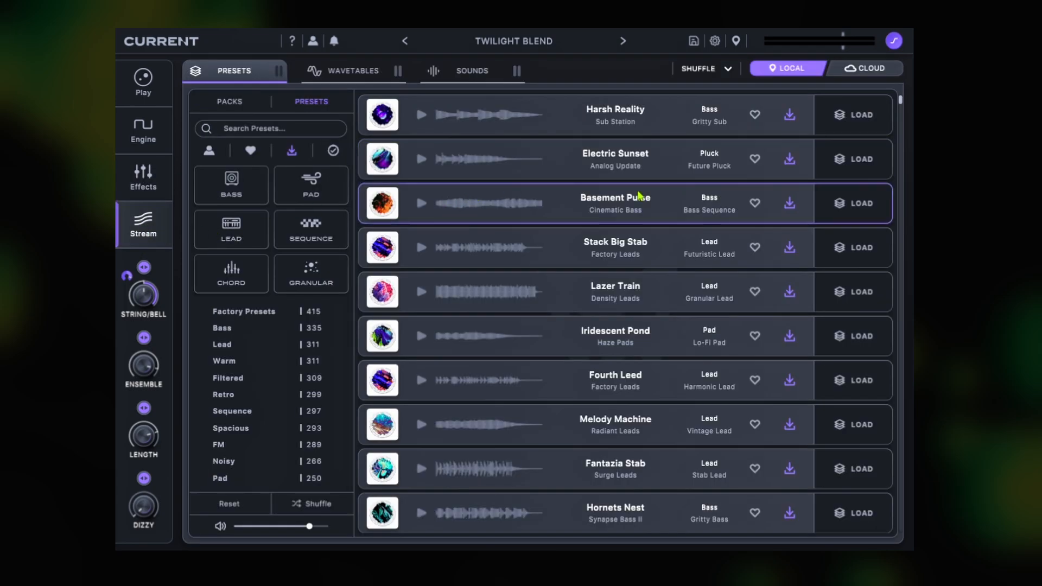
pyautogui.click(423, 206)
pyautogui.click(150, 184)
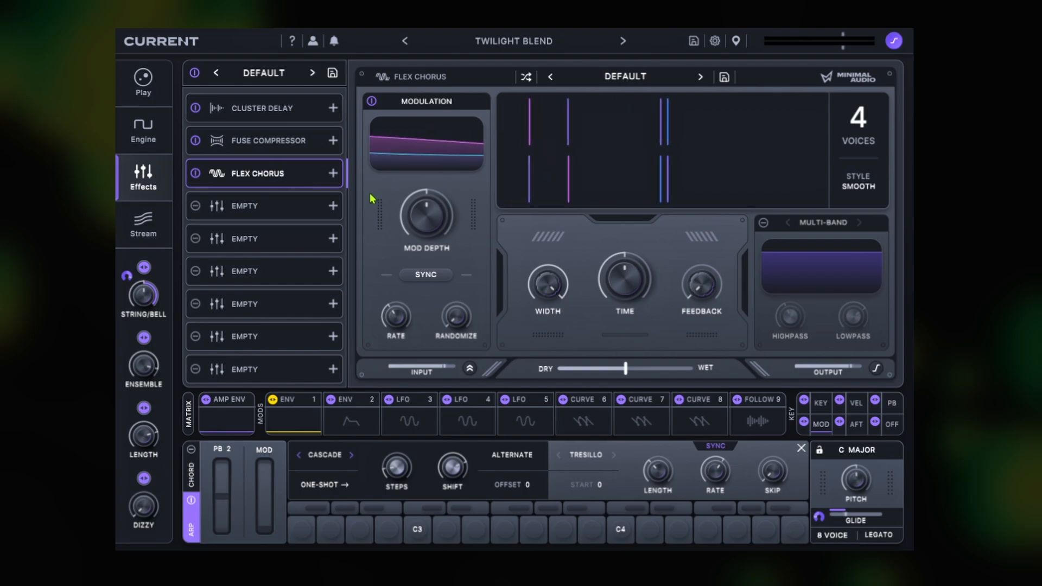
pyautogui.click(151, 227)
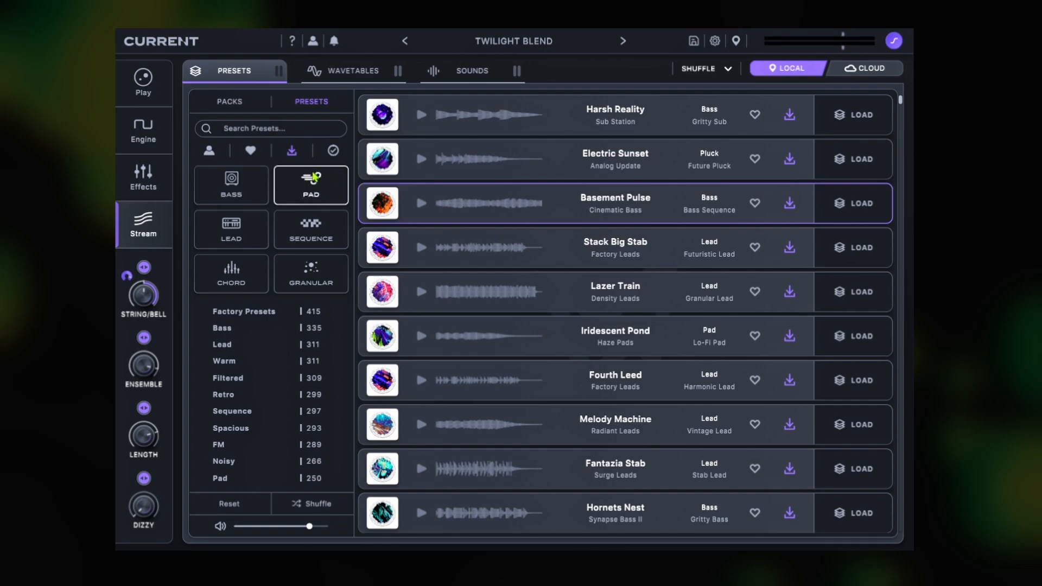
# Step: Browse the preset packs in the Stream library
pyautogui.click(229, 109)
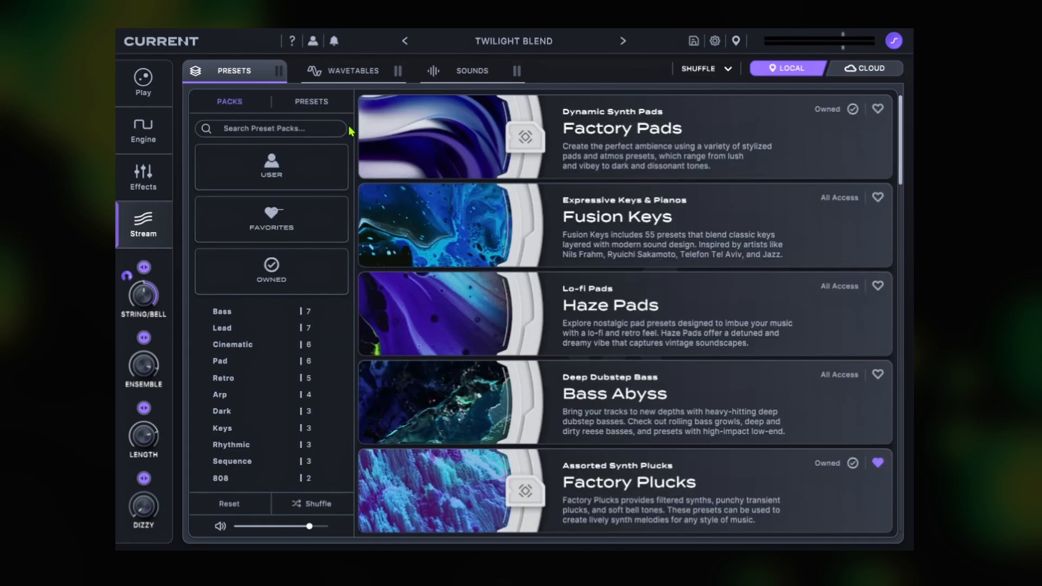
pyautogui.scroll(-5, 487, 291)
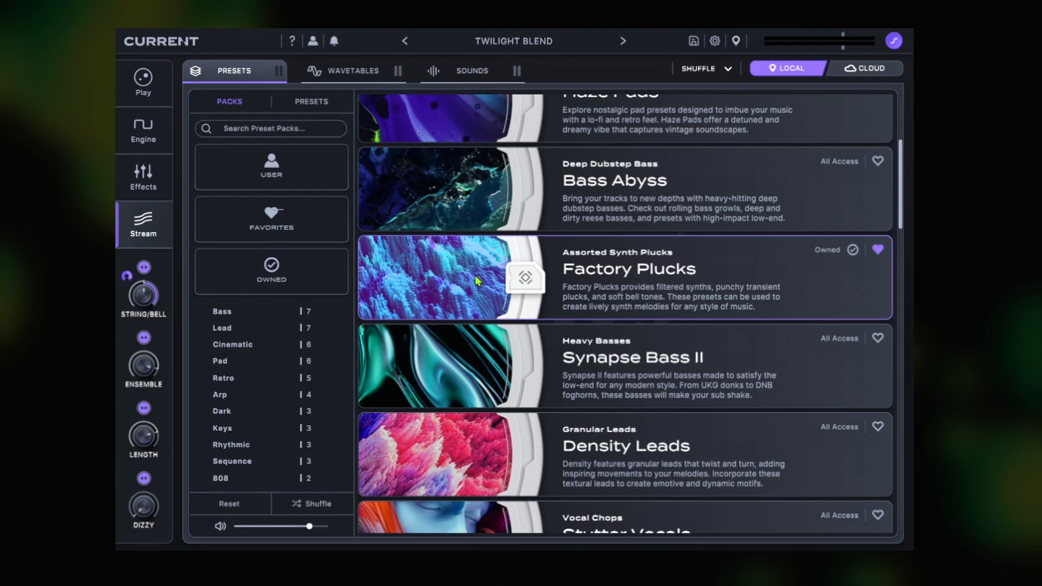
pyautogui.scroll(-10, 479, 275)
pyautogui.scroll(8, 479, 266)
pyautogui.scroll(5, 480, 263)
# Step: Preview the Saw Squelch and Chord Squelch wavetables in the Stream library
pyautogui.click(350, 75)
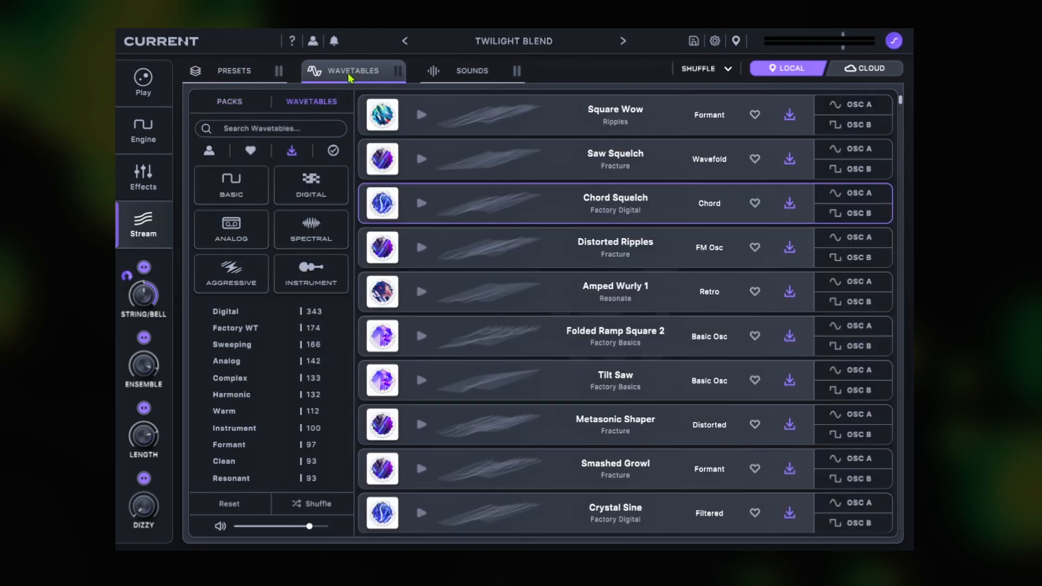
pyautogui.click(422, 160)
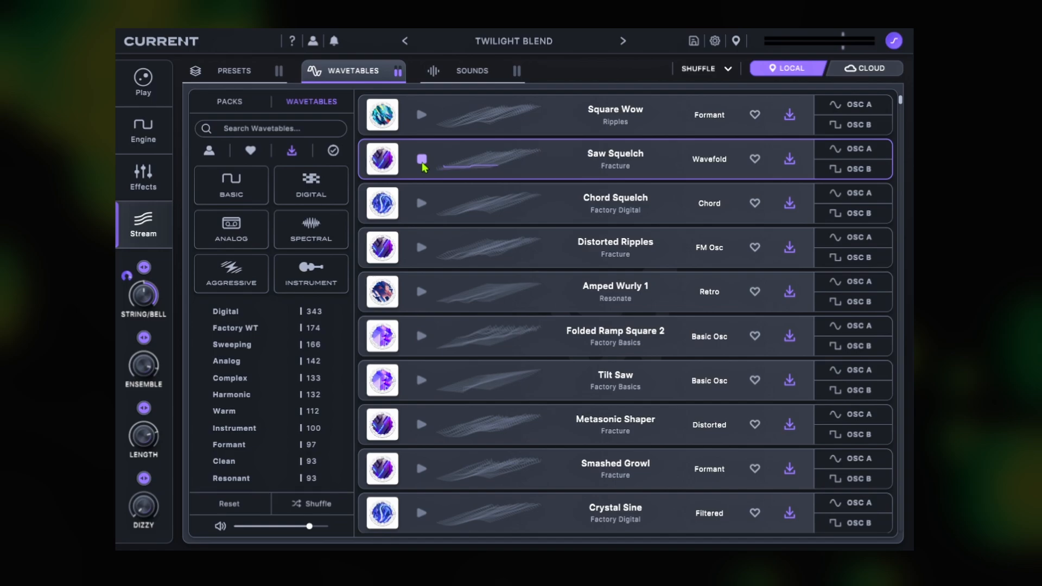
pyautogui.click(421, 204)
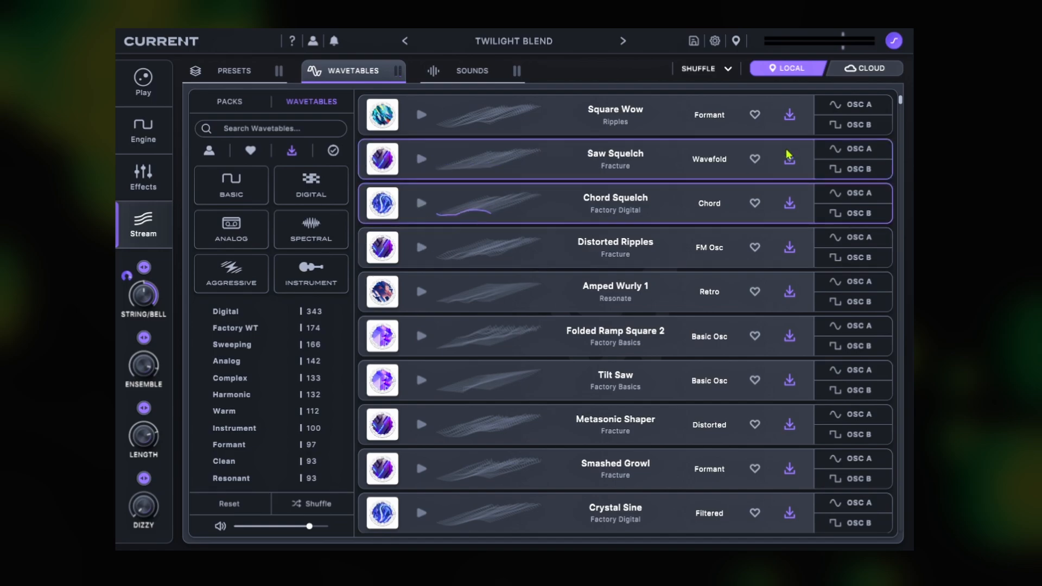
# Step: Browse the wavetables available in the cloud and return to the local ones
pyautogui.click(868, 70)
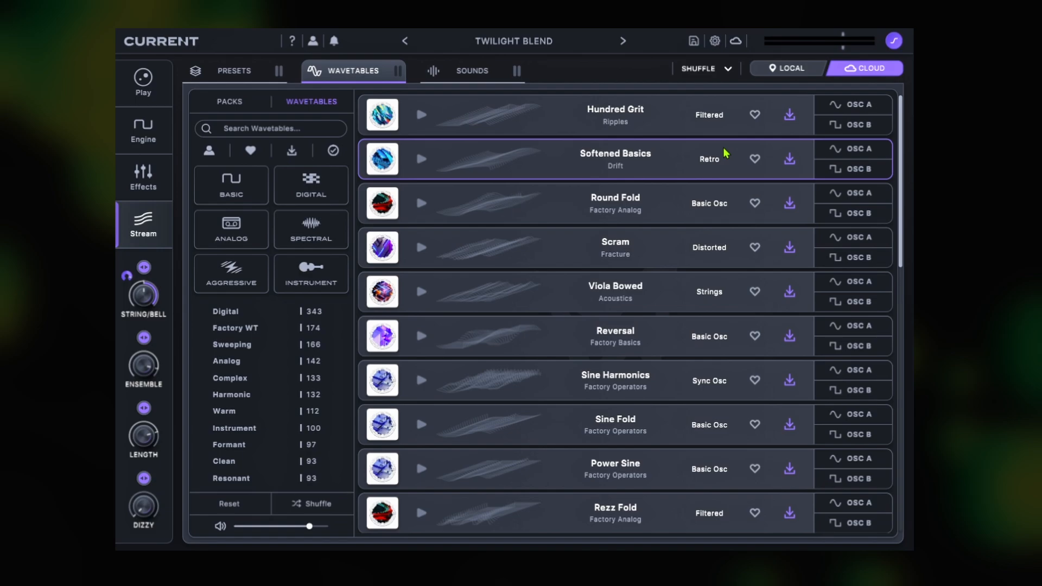
pyautogui.scroll(-15, 683, 179)
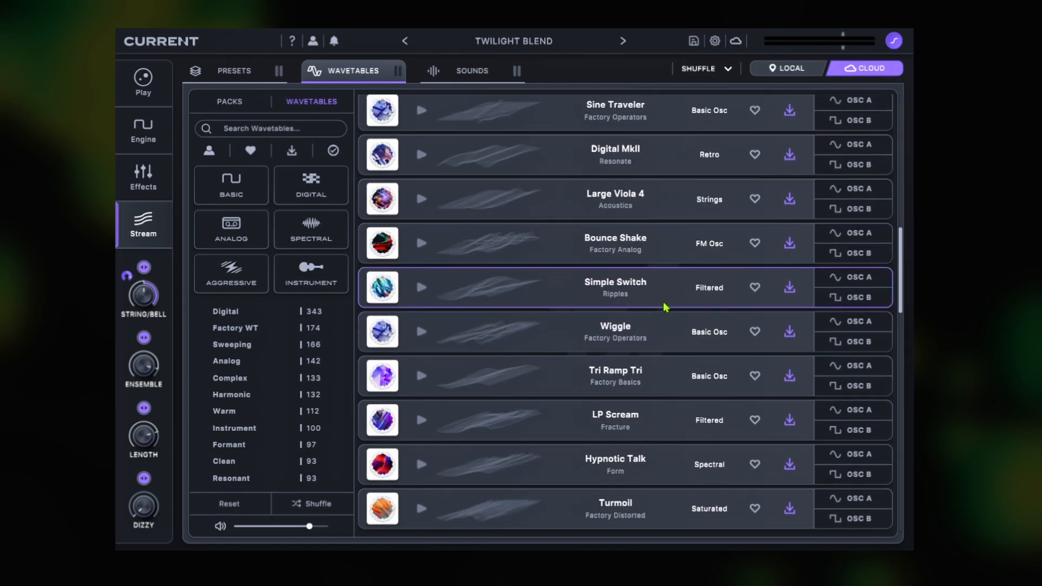
pyautogui.scroll(15, 676, 318)
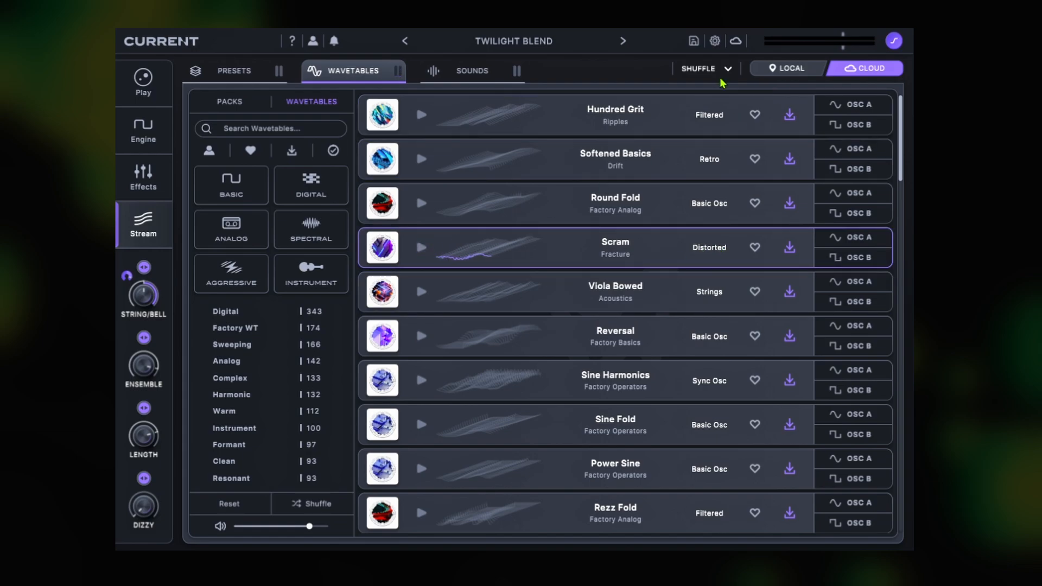
pyautogui.click(784, 68)
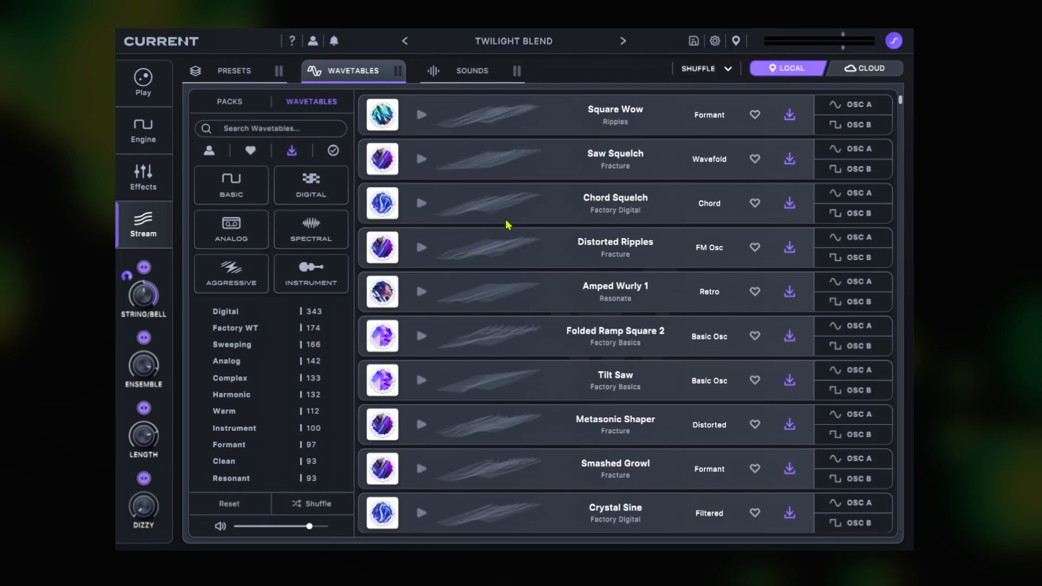
# Step: Filter the Stream library's sound samples by One-Shot and preview Resonant Hammer
pyautogui.click(468, 78)
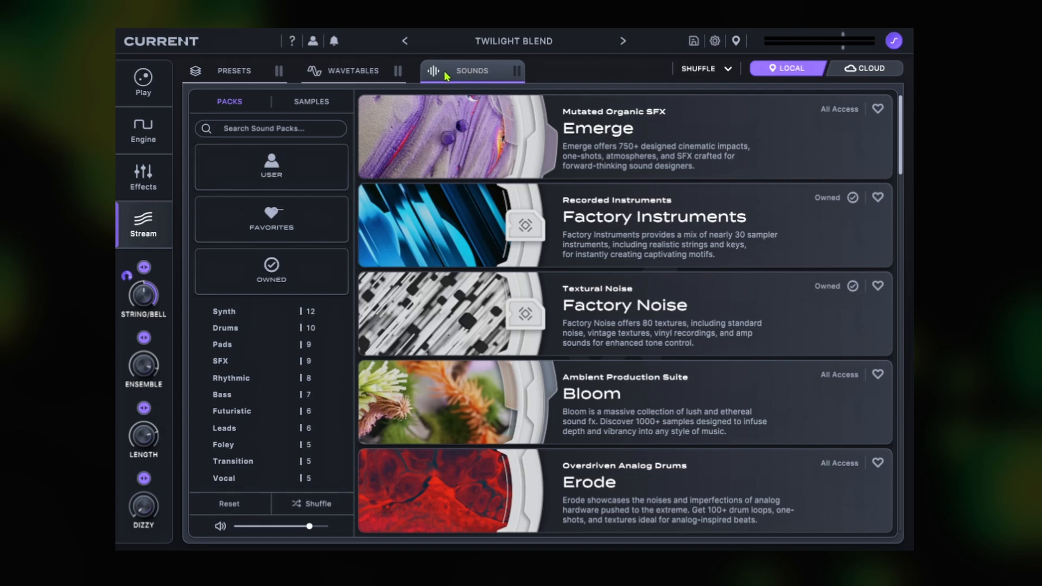
pyautogui.click(312, 102)
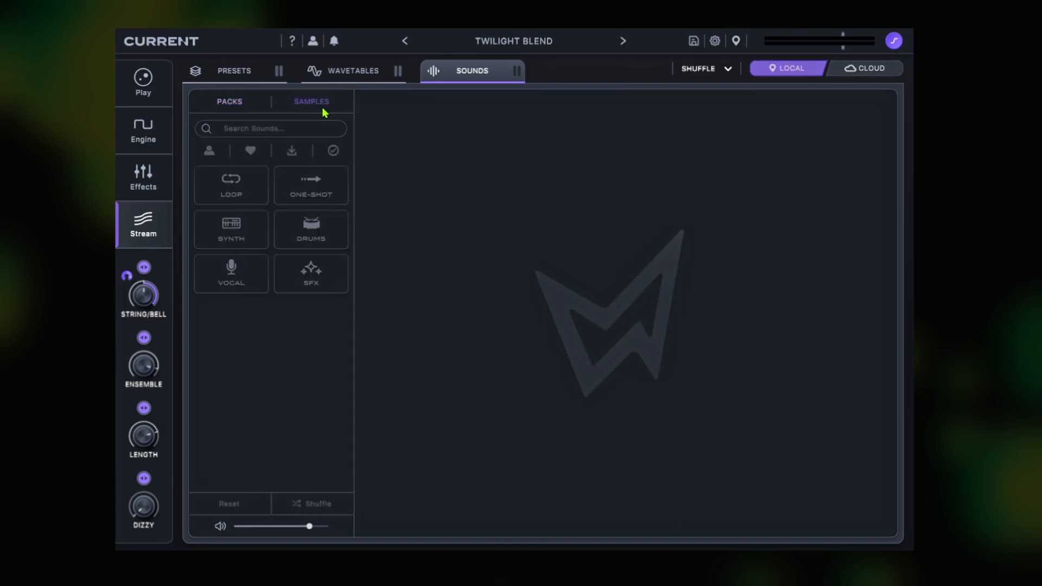
pyautogui.click(319, 190)
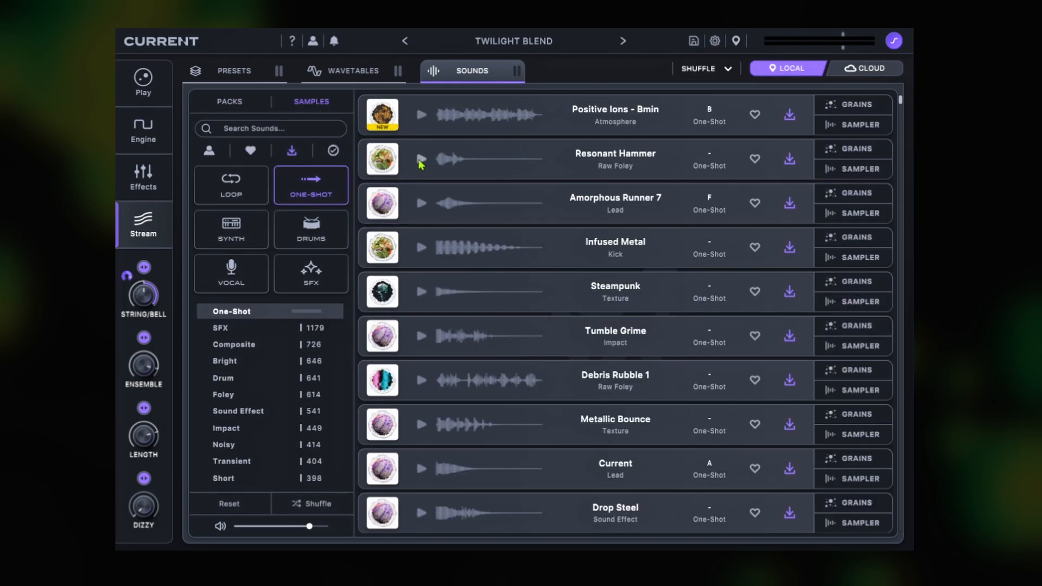
pyautogui.click(421, 160)
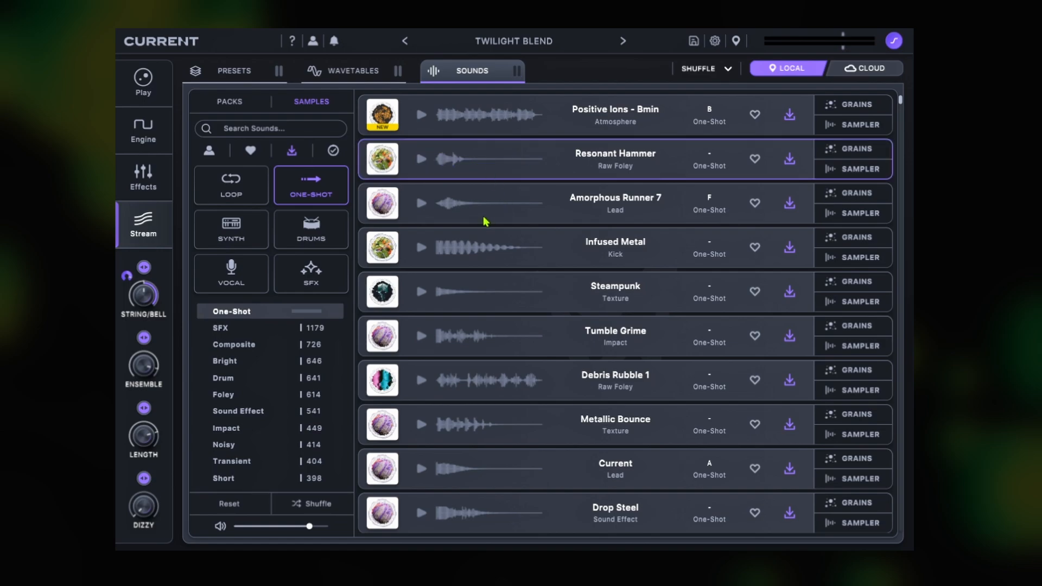
# Step: Browse further through the one-shot samples and preview Debris Rubble 1
pyautogui.scroll(-5, 485, 219)
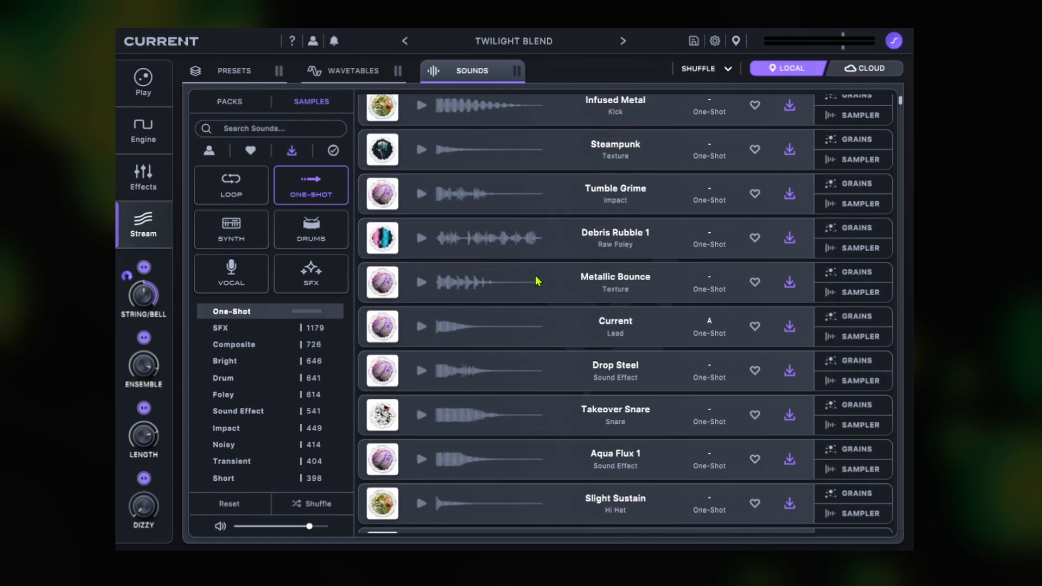
pyautogui.click(422, 167)
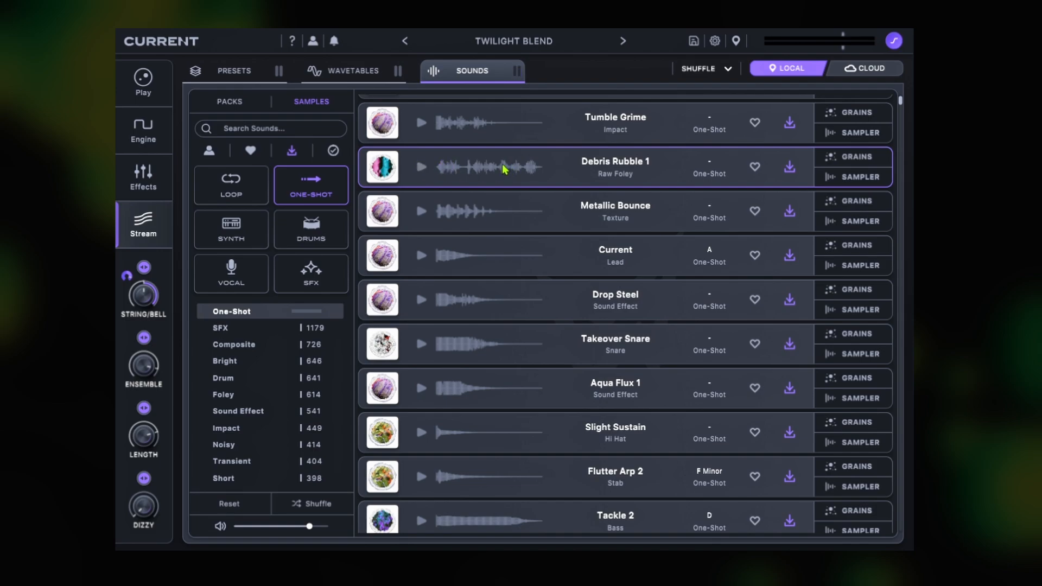
pyautogui.scroll(-11, 512, 190)
pyautogui.scroll(2, 516, 227)
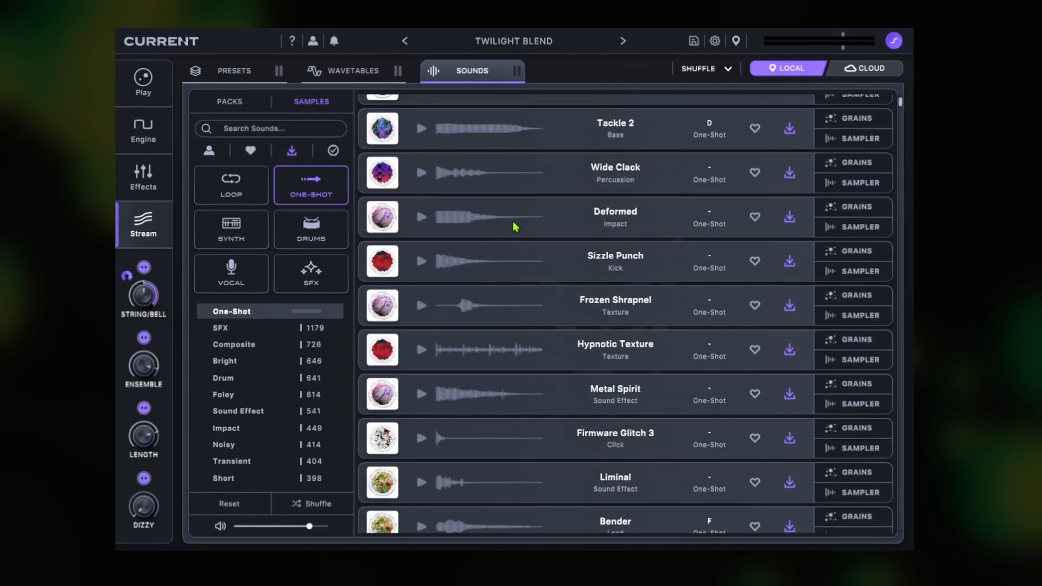
# Step: Replace the One-Shot sample filter with Loop and preview Glisten Up
pyautogui.click(311, 184)
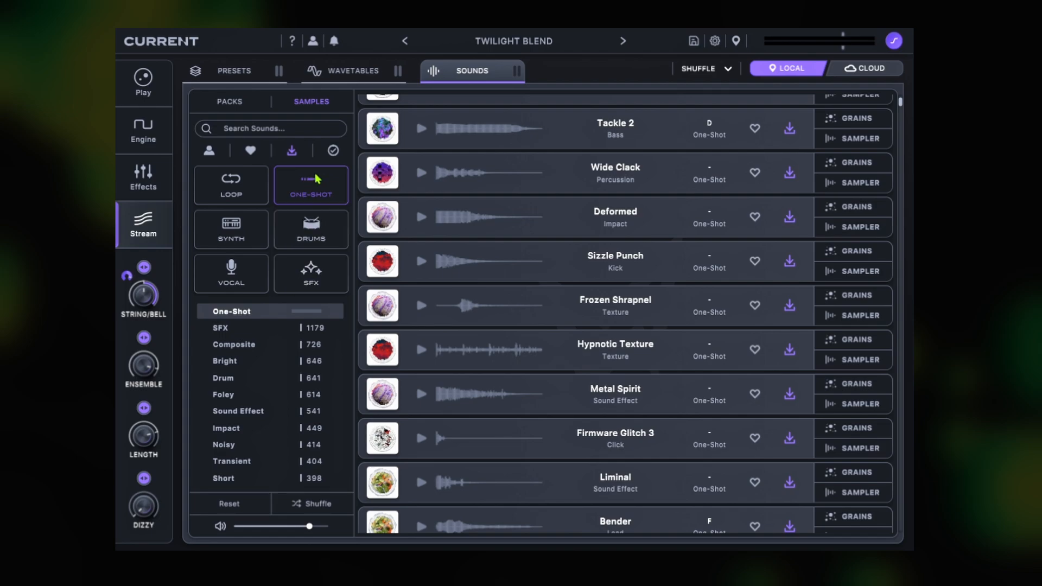
pyautogui.click(250, 184)
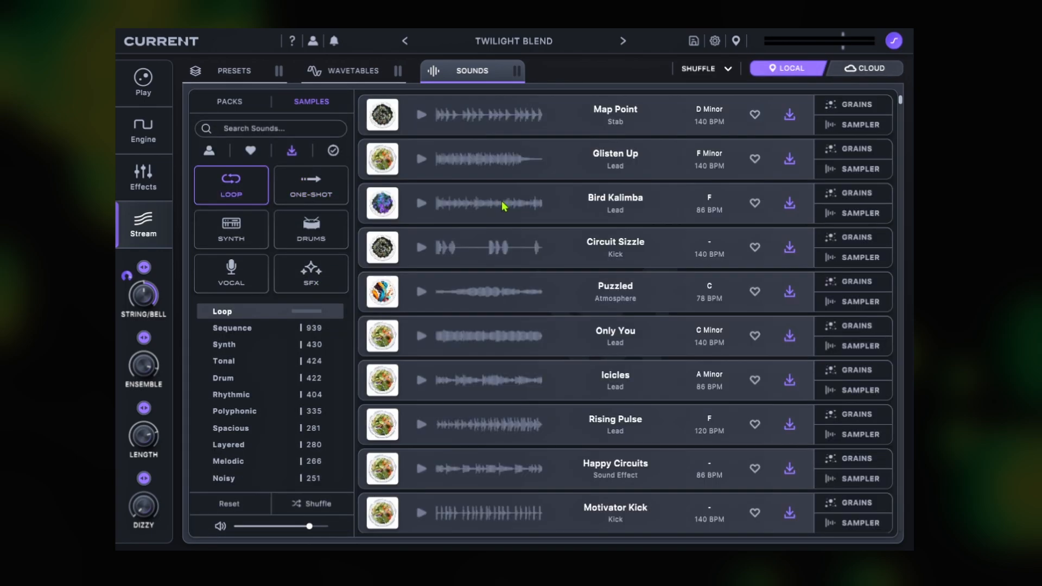
pyautogui.click(431, 160)
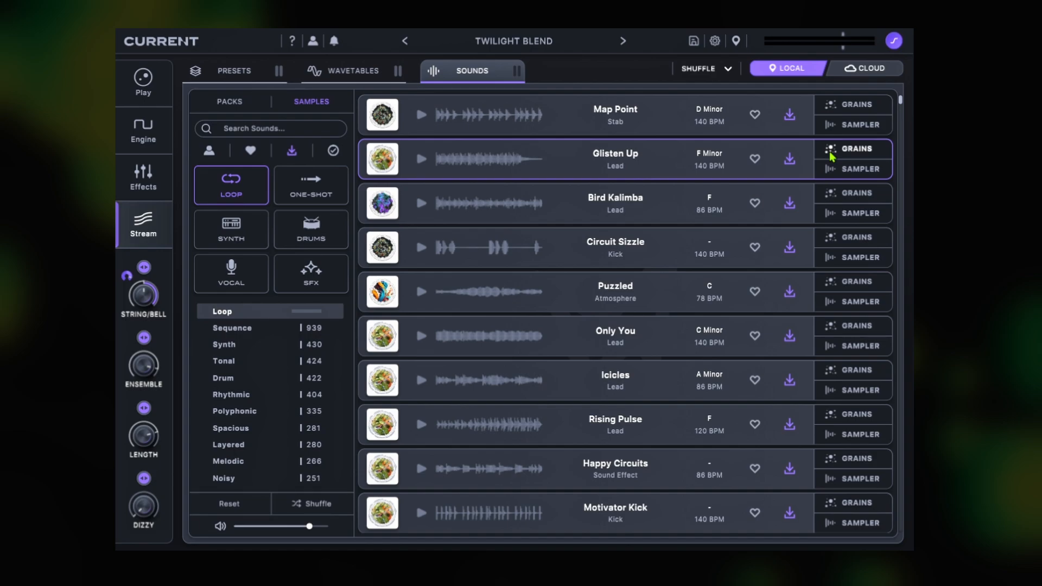
# Step: Replace the Loop sample filter with Vocal and preview Cone Sheffield
pyautogui.click(244, 196)
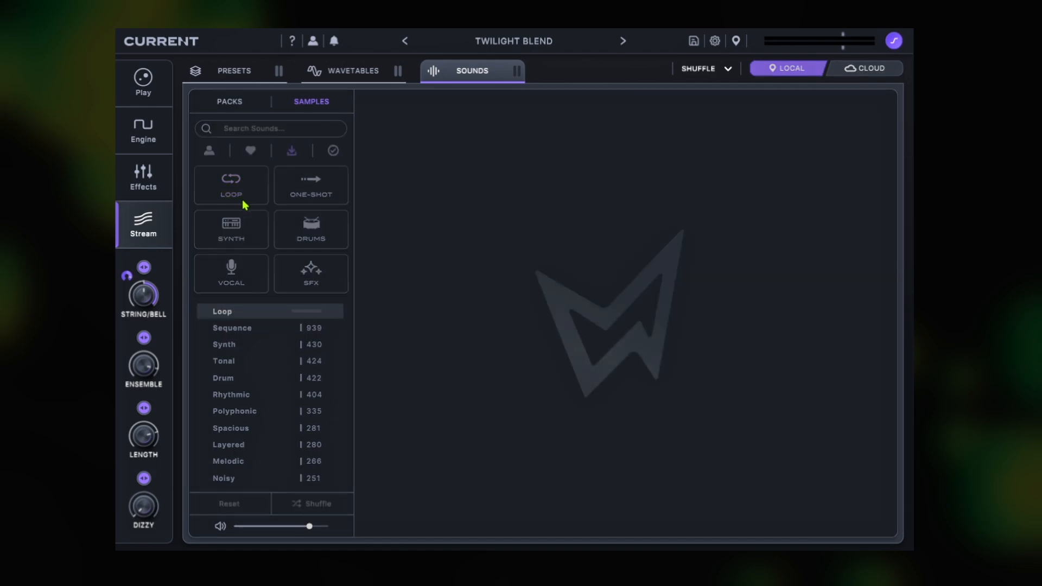
pyautogui.click(237, 271)
pyautogui.click(422, 115)
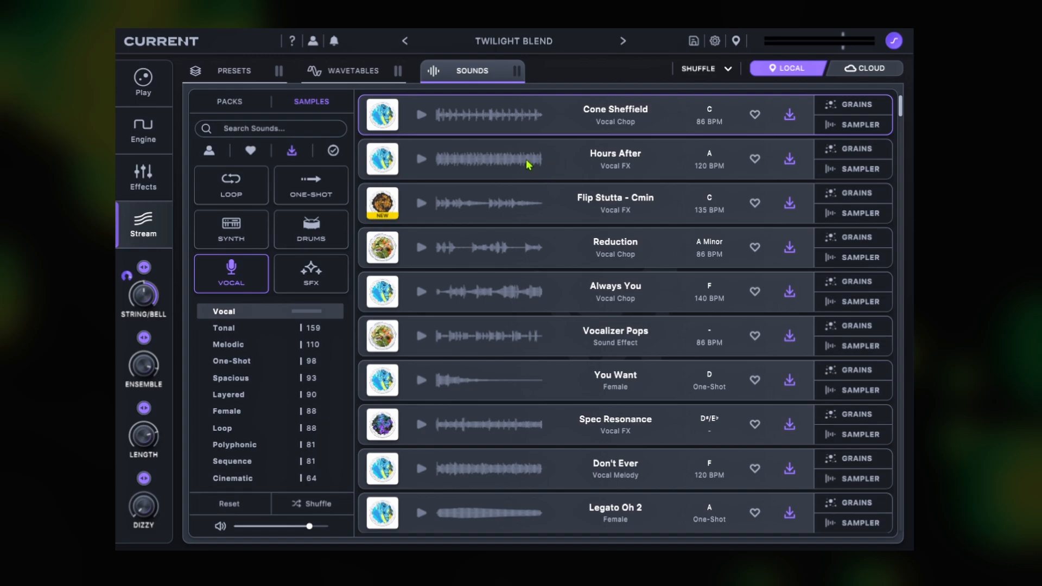
# Step: Revisit the library's preset packs and wavetables, followed by the engine and effects views
pyautogui.click(234, 71)
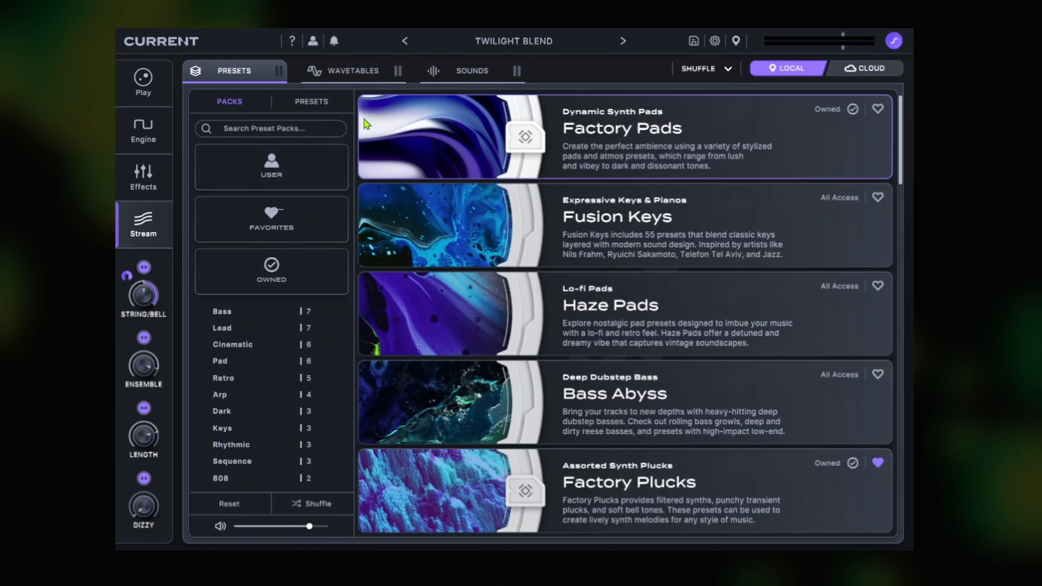
pyautogui.click(352, 71)
pyautogui.click(144, 130)
pyautogui.click(143, 177)
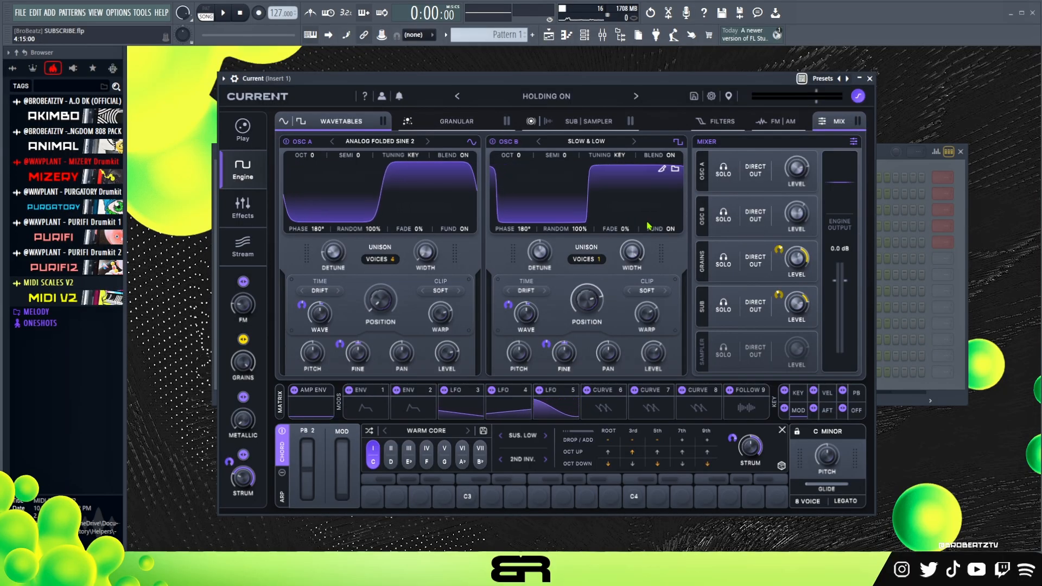
# Step: Reposition the Current plugin window in the FL Studio workspace
pyautogui.moveTo(336, 78)
pyautogui.mouseDown()
pyautogui.moveTo(362, 92)
pyautogui.moveTo(354, 84)
pyautogui.mouseUp()
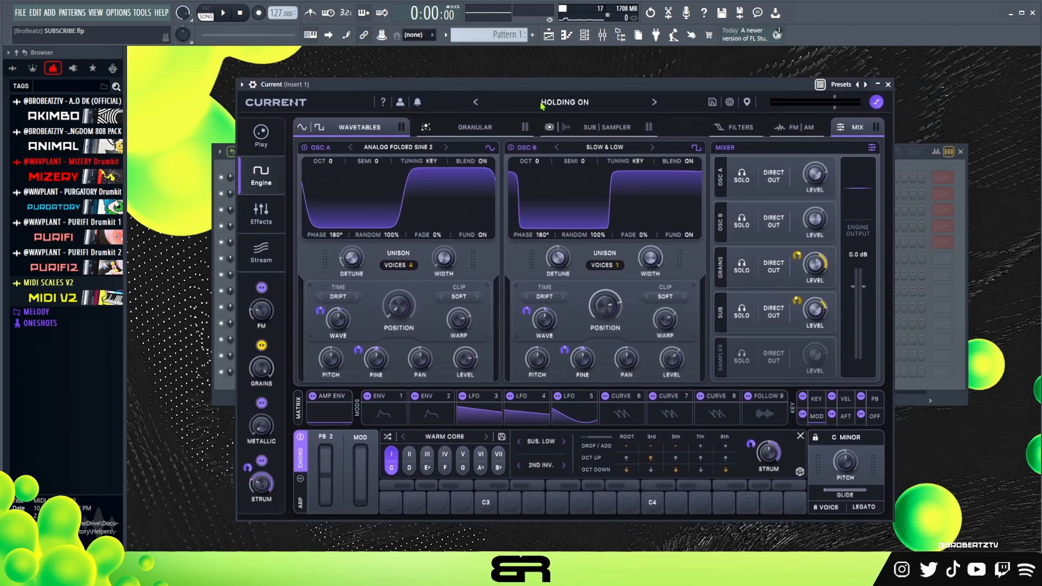
# Step: Audition C5 and F5 with the Holding On preset and open the Current channel's piano roll
pyautogui.press('z')
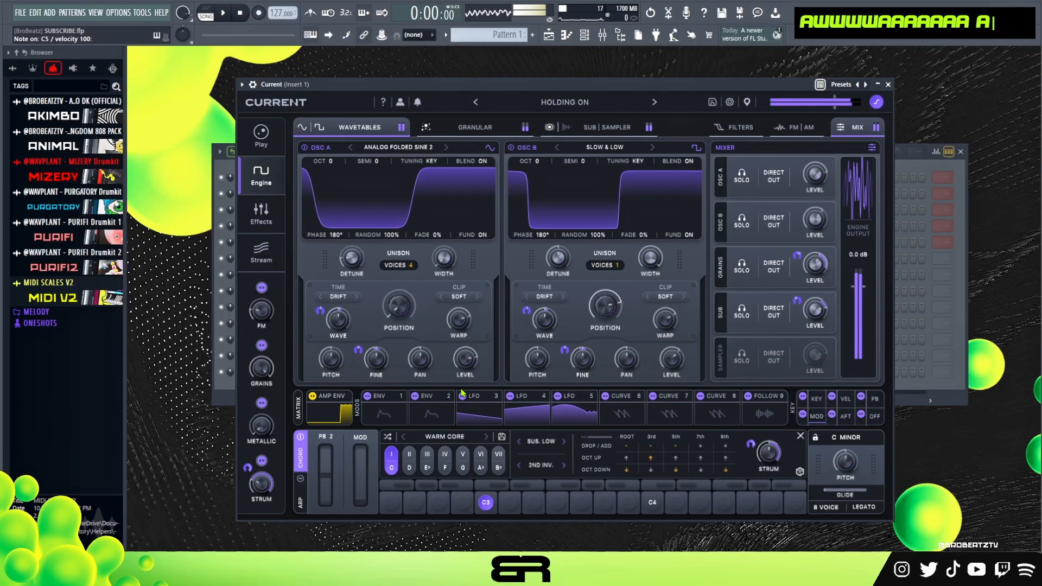
pyautogui.press('r')
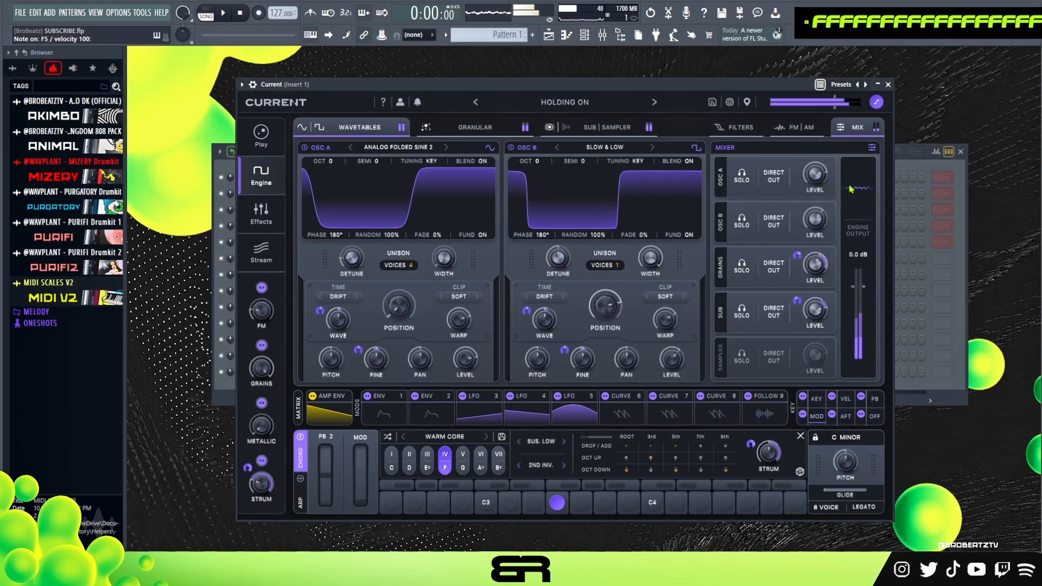
pyautogui.click(898, 164)
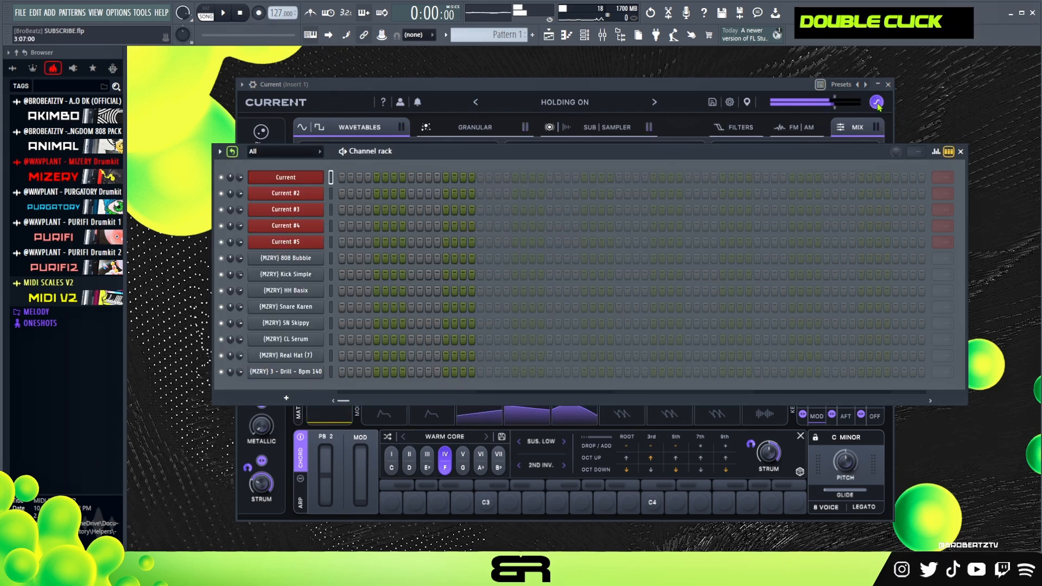
pyautogui.rightClick(320, 175)
pyautogui.click(357, 174)
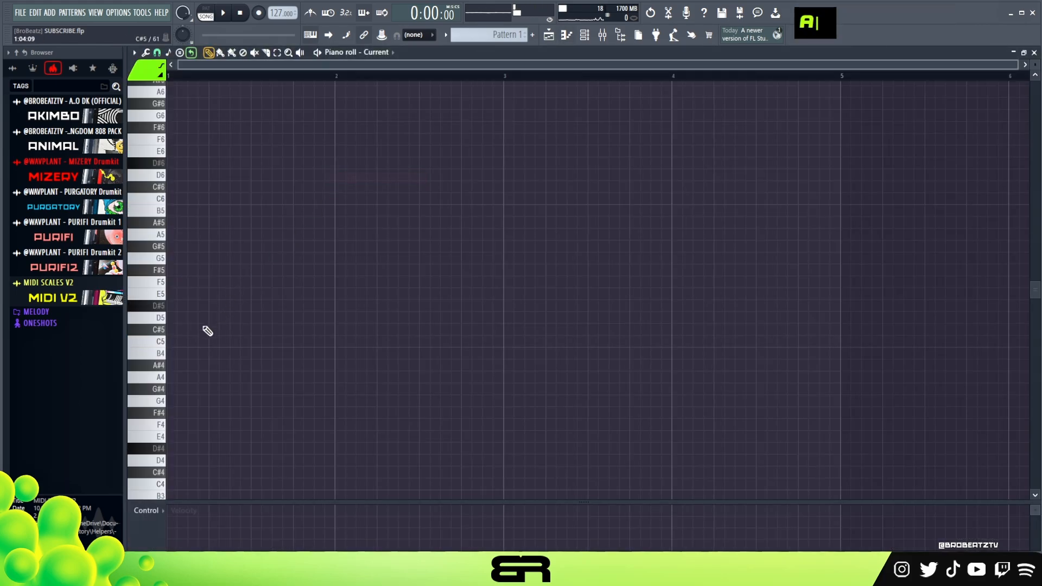
# Step: Draw a C5 note at bar 1 and an F5 note at bar 3, each just over one bar long, and play them back
pyautogui.click(339, 282)
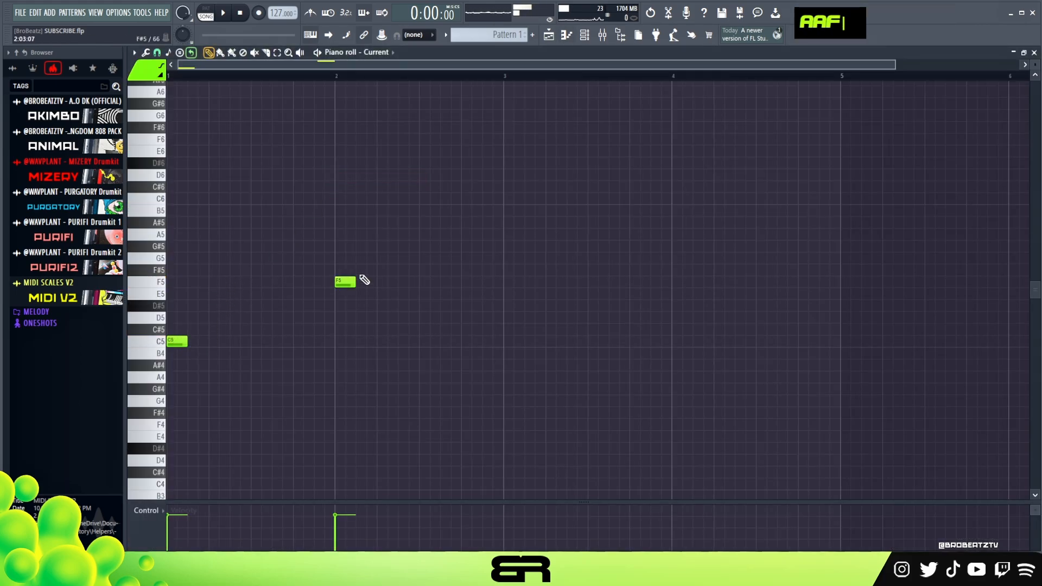
pyautogui.moveTo(420, 263); pyautogui.dragTo(166, 431)
pyautogui.moveTo(189, 345); pyautogui.dragTo(305, 357)
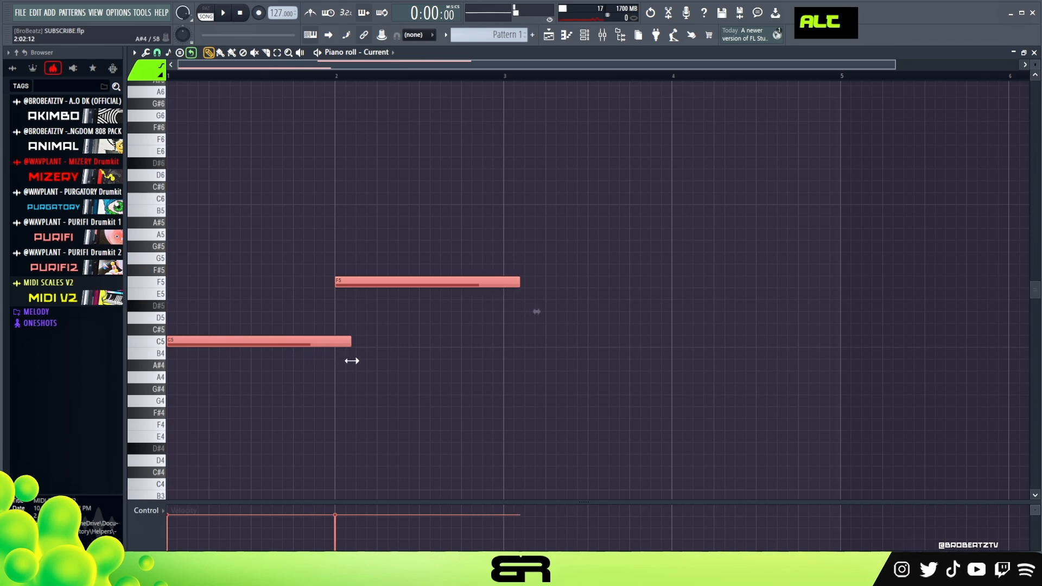
pyautogui.rightClick(357, 361)
pyautogui.moveTo(365, 286); pyautogui.dragTo(555, 286)
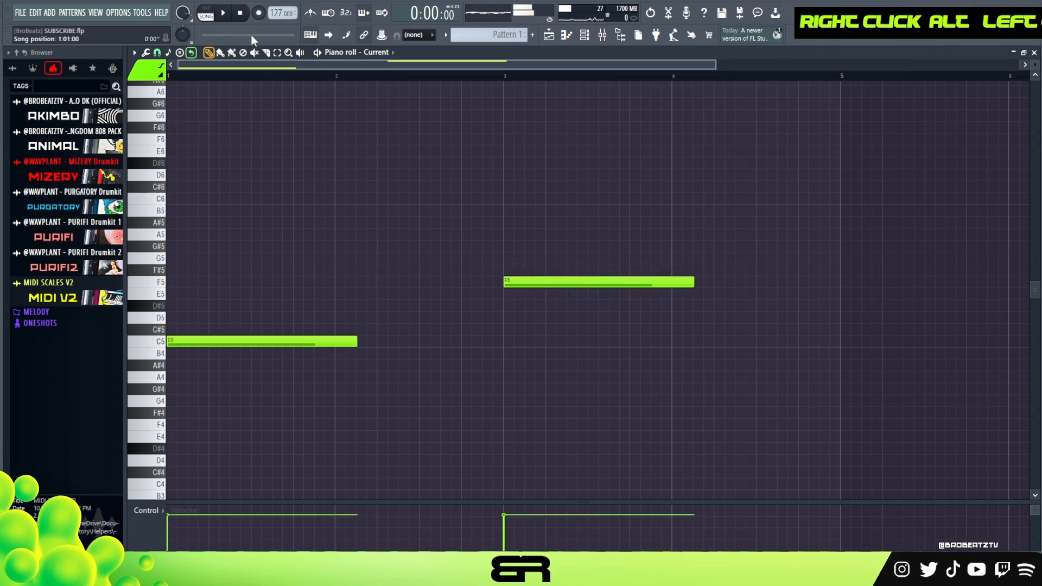
pyautogui.click(226, 15)
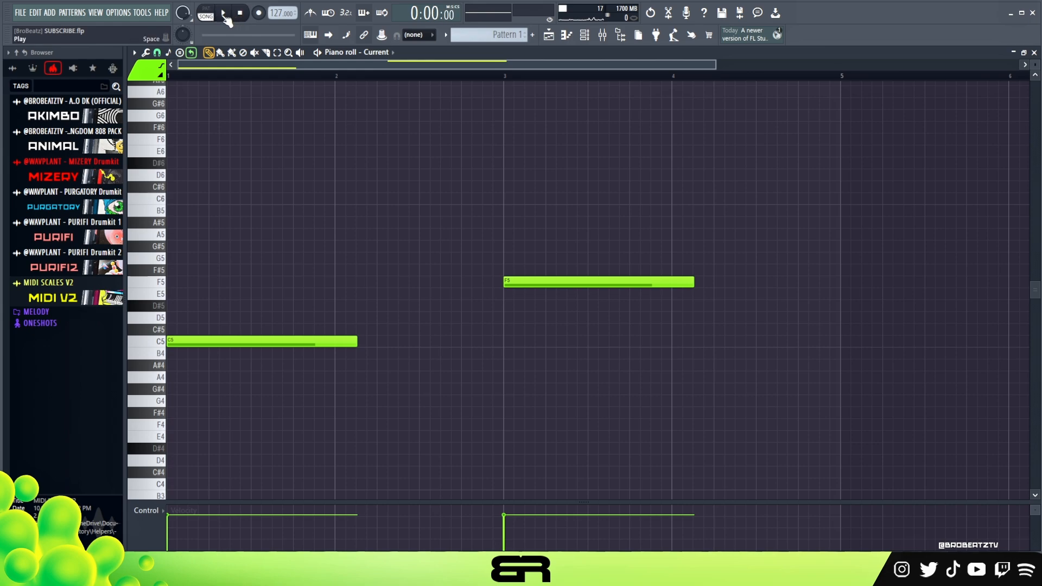
pyautogui.click(224, 16)
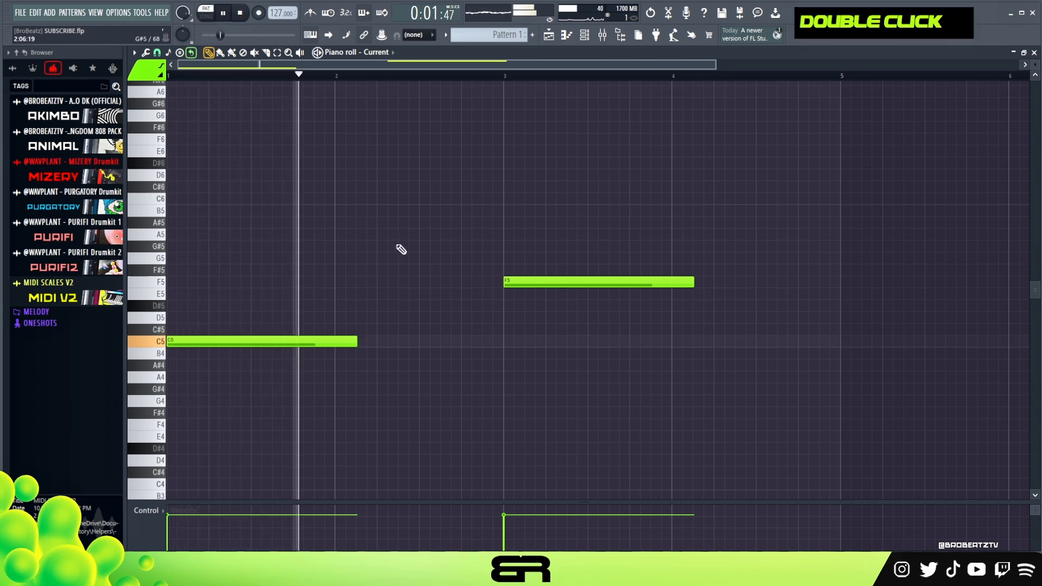
# Step: Duplicate the C5 and F5 notes so the progression repeats from bar 5, and clear the time selection
pyautogui.keyDown('ctrl'); pyautogui.rightClick(439, 247); pyautogui.keyUp('ctrl')
pyautogui.hotkey('ctrl', 'a')
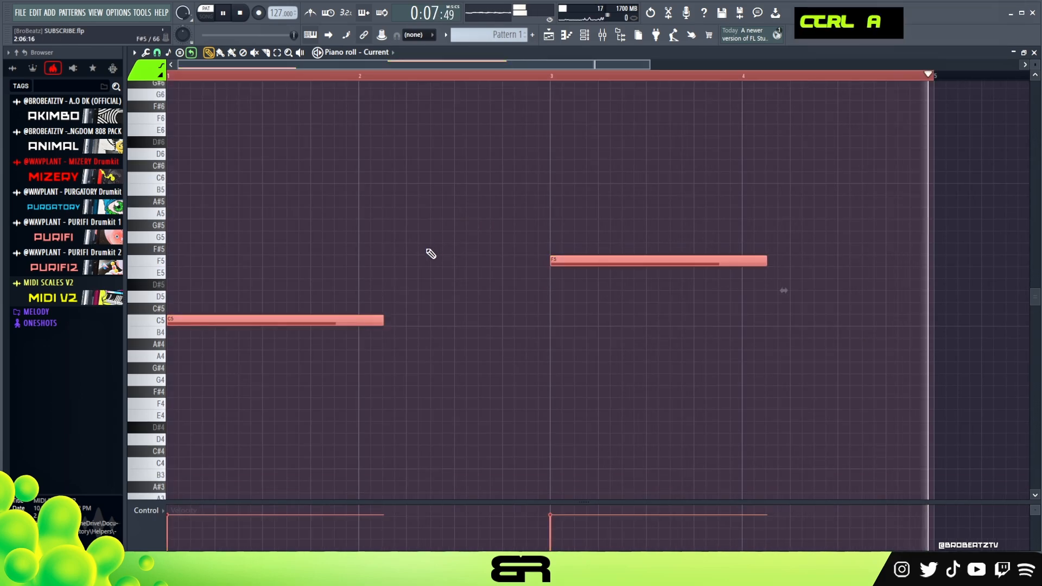
pyautogui.press('space')
pyautogui.moveTo(215, 319)
pyautogui.keyDown('shift'); pyautogui.mouseDown()
pyautogui.moveTo(912, 308)
pyautogui.moveTo(971, 317)
pyautogui.mouseUp(); pyautogui.keyUp('shift')
pyautogui.rightClick(644, 189)
pyautogui.keyDown('ctrl'); pyautogui.rightClick(575, 187); pyautogui.keyUp('ctrl')
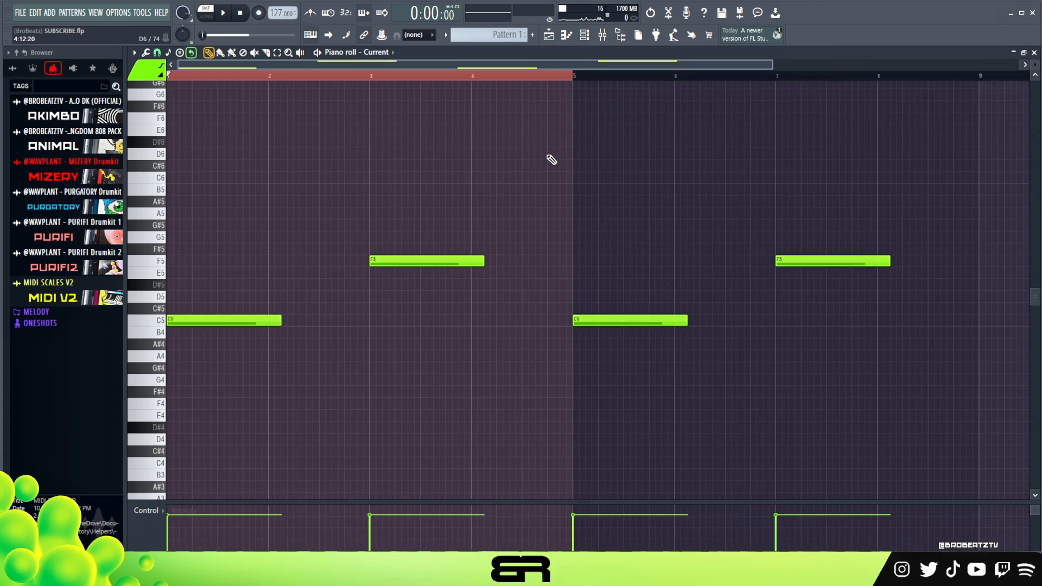
pyautogui.doubleClick(275, 78)
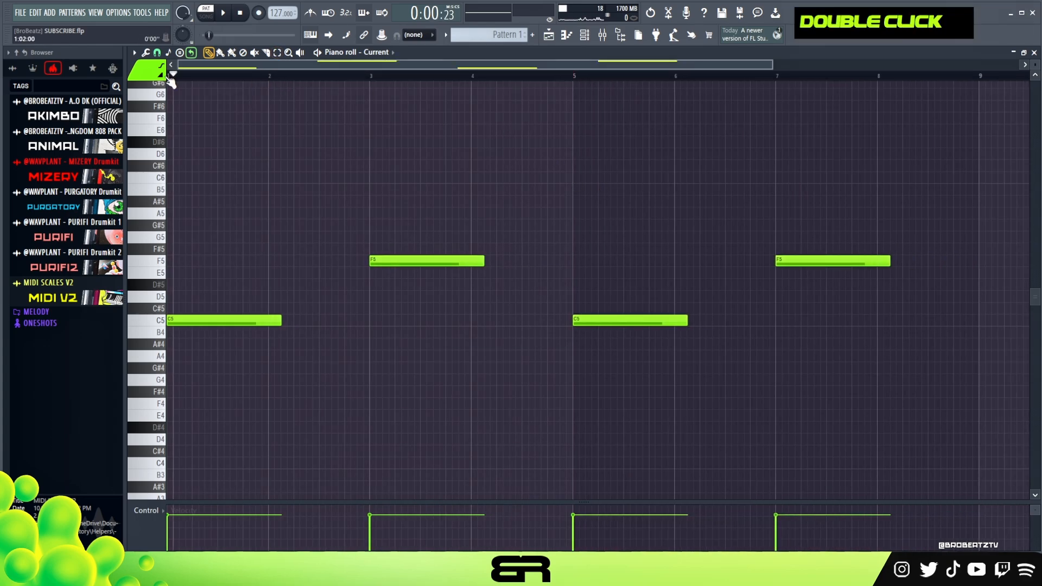
pyautogui.scroll(2, 178, 73)
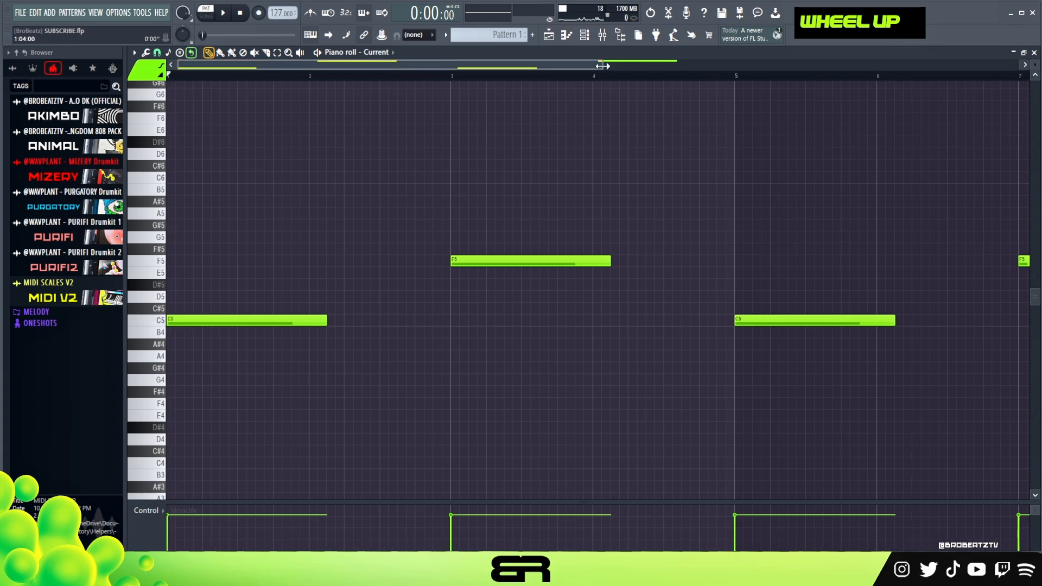
pyautogui.moveTo(602, 65); pyautogui.dragTo(714, 66)
# Step: Open the Current #2 channel's synth with the Dark Matter preset and look through its preset list
pyautogui.click(585, 36)
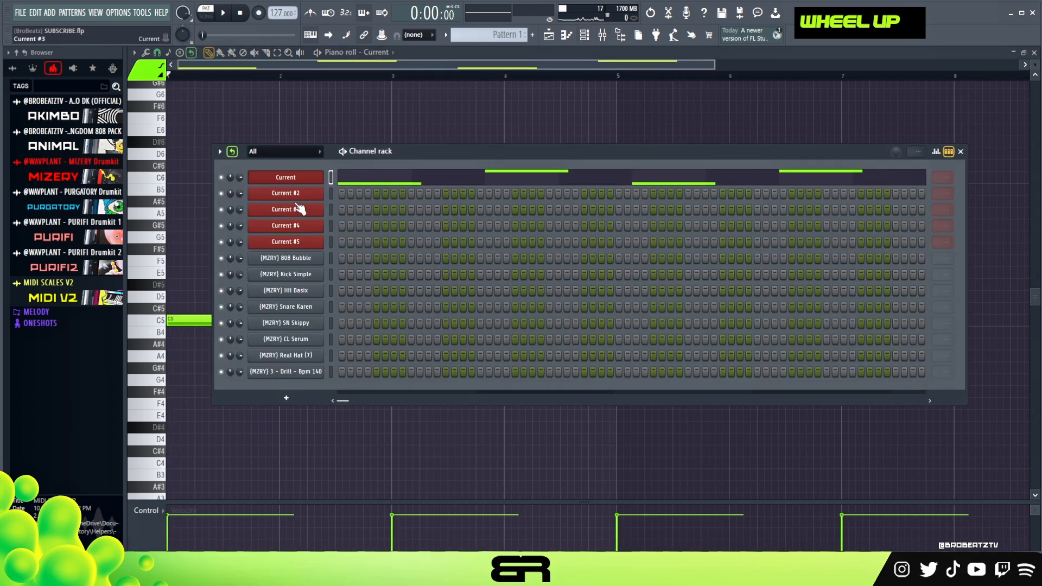
pyautogui.click(285, 193)
pyautogui.moveTo(445, 138); pyautogui.dragTo(460, 105)
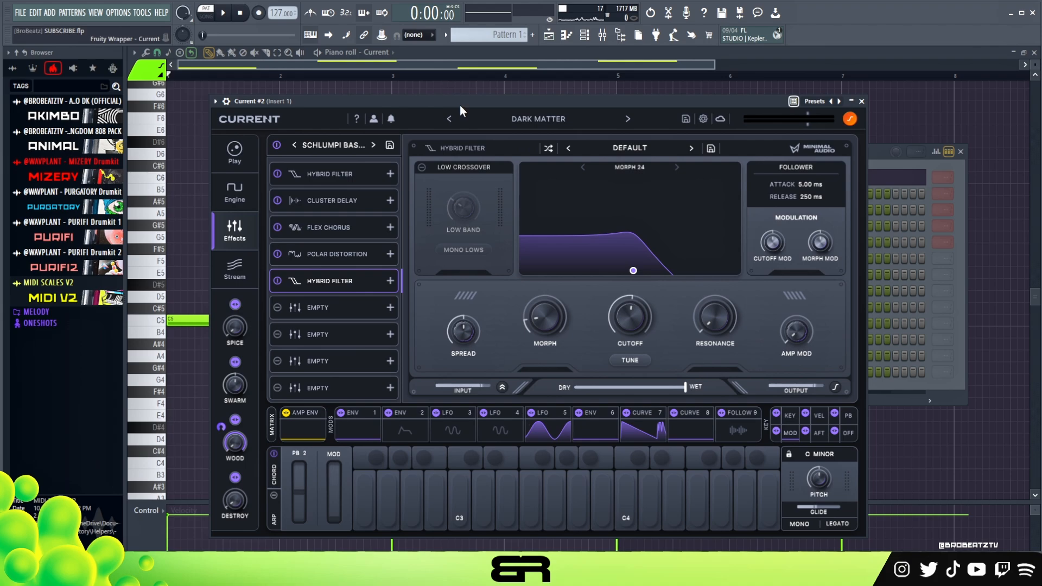
pyautogui.click(520, 126)
pyautogui.scroll(-3, 643, 423)
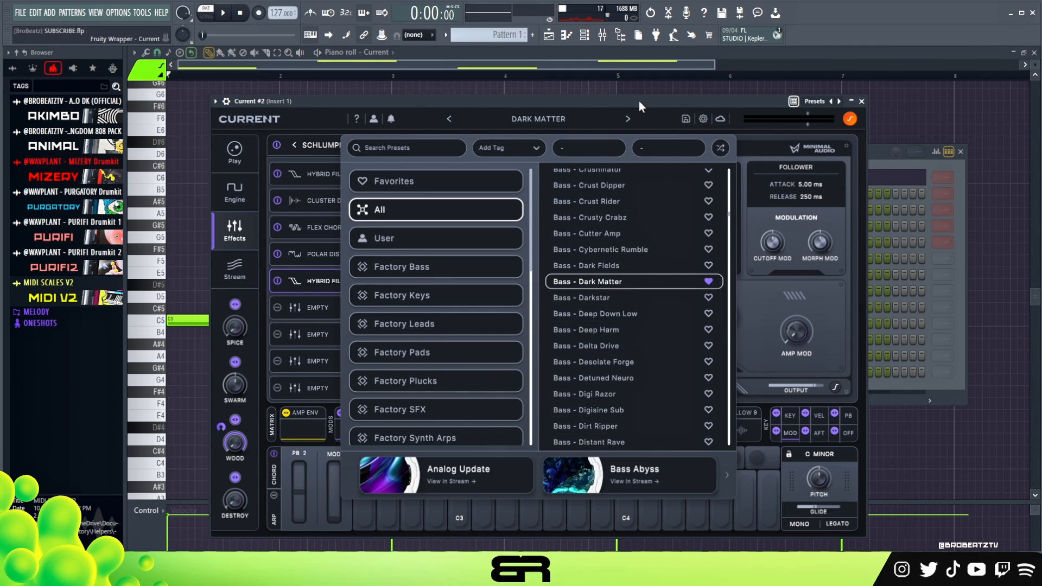
pyautogui.click(539, 119)
# Step: Audition the Dark Matter bass preset with notes in several octaves, including the low range, and close the plugin
pyautogui.press('f')
pyautogui.press('w')
pyautogui.press('f')
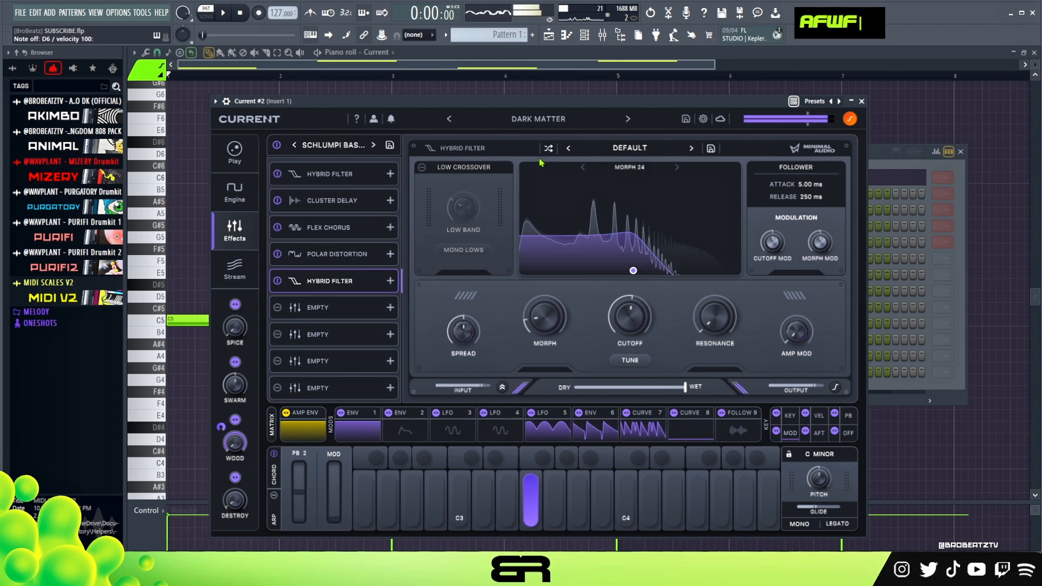
pyautogui.press('z')
pyautogui.press('z')
pyautogui.press('z')
pyautogui.press('z')
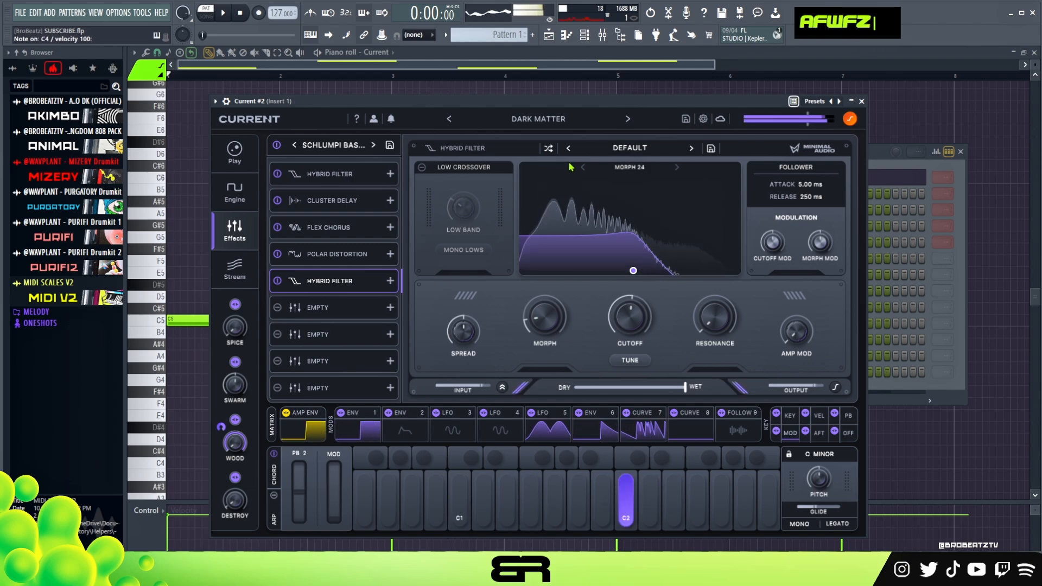
pyautogui.press('v')
pyautogui.press('x')
pyautogui.press('b')
pyautogui.click(862, 100)
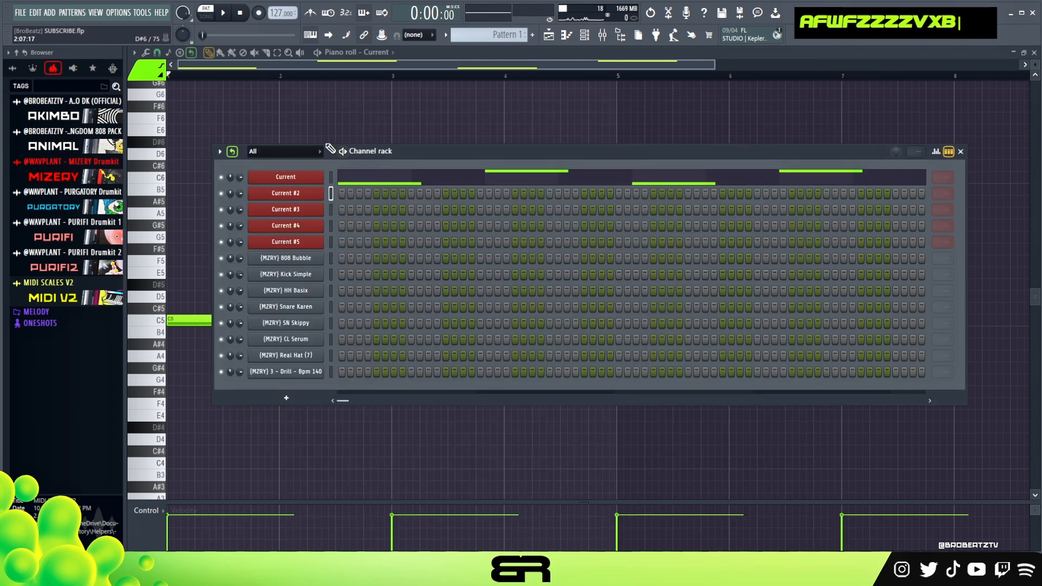
# Step: Open the piano roll of the Current #2 channel and briefly play the pattern
pyautogui.rightClick(298, 172)
pyautogui.click(585, 36)
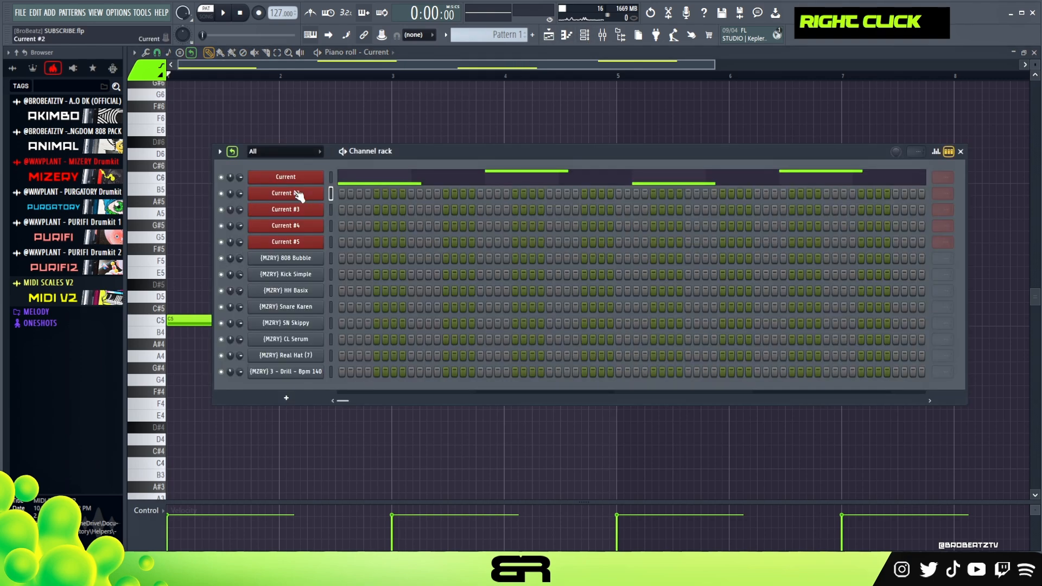
pyautogui.rightClick(324, 191)
pyautogui.click(357, 196)
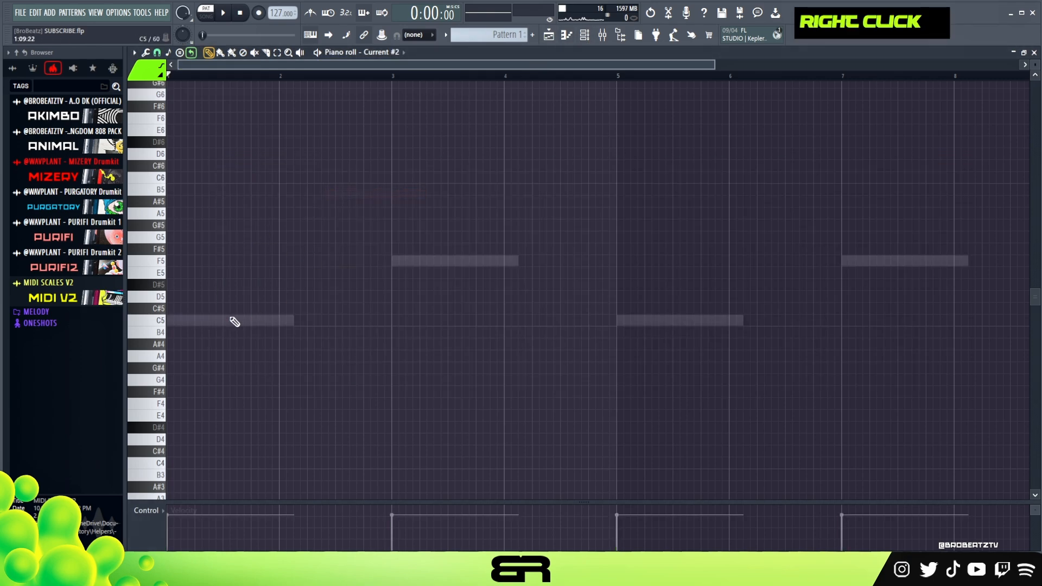
pyautogui.press('space')
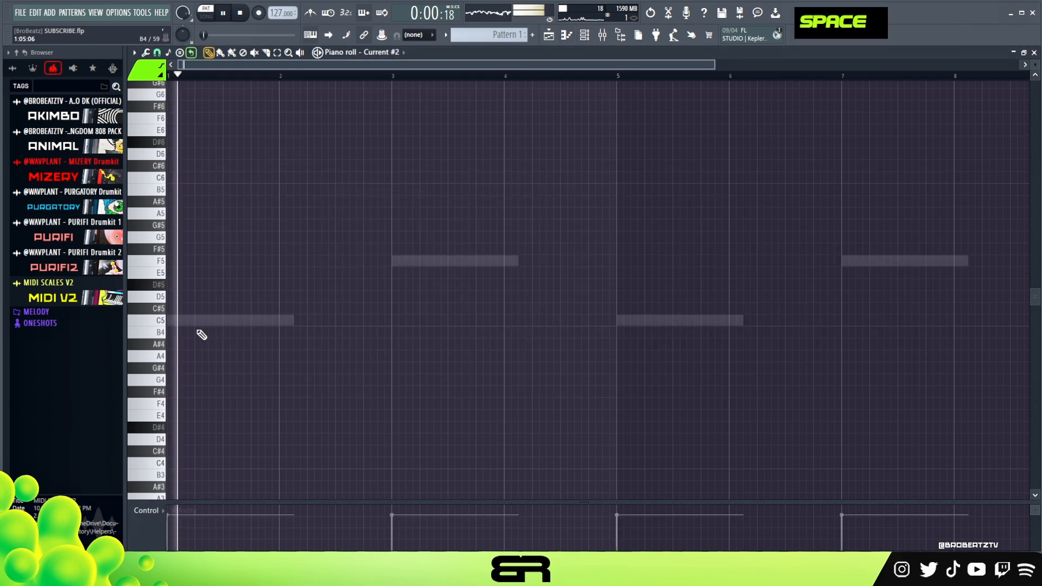
pyautogui.press('space')
# Step: Place a bass note on F4 from bar 1, just over one bar long, and play it back
pyautogui.moveTo(204, 320)
pyautogui.mouseDown()
pyautogui.moveTo(139, 314)
pyautogui.moveTo(147, 255)
pyautogui.mouseUp()
pyautogui.press('space')
pyautogui.press('space')
pyautogui.hotkey('ctrl', 'Down')
pyautogui.press('space')
pyautogui.rightClick(313, 322)
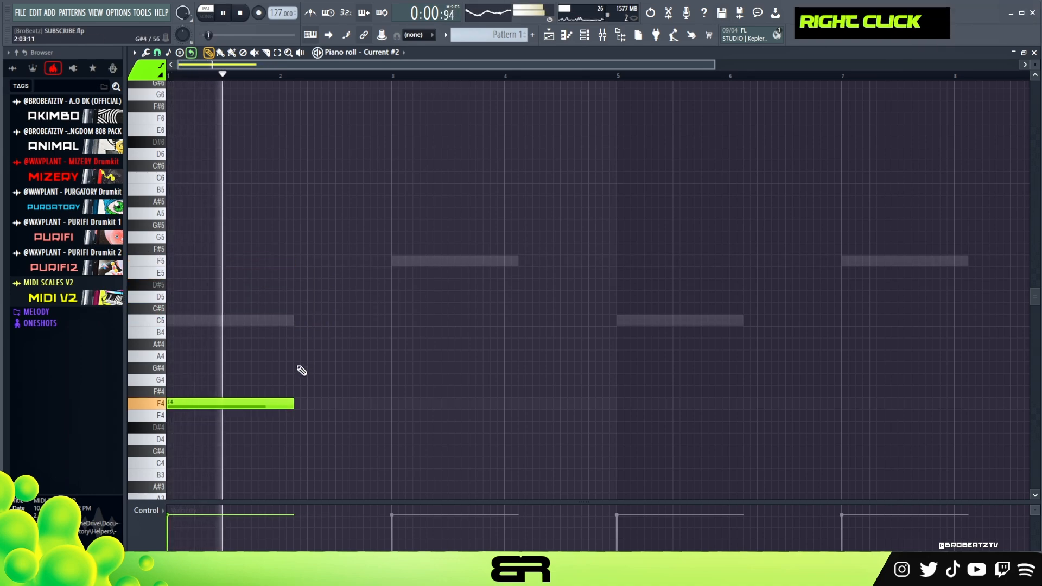
# Step: Lower the bass note one octave to F3 and listen to it in playback
pyautogui.press('space')
pyautogui.press('space')
pyautogui.press('space')
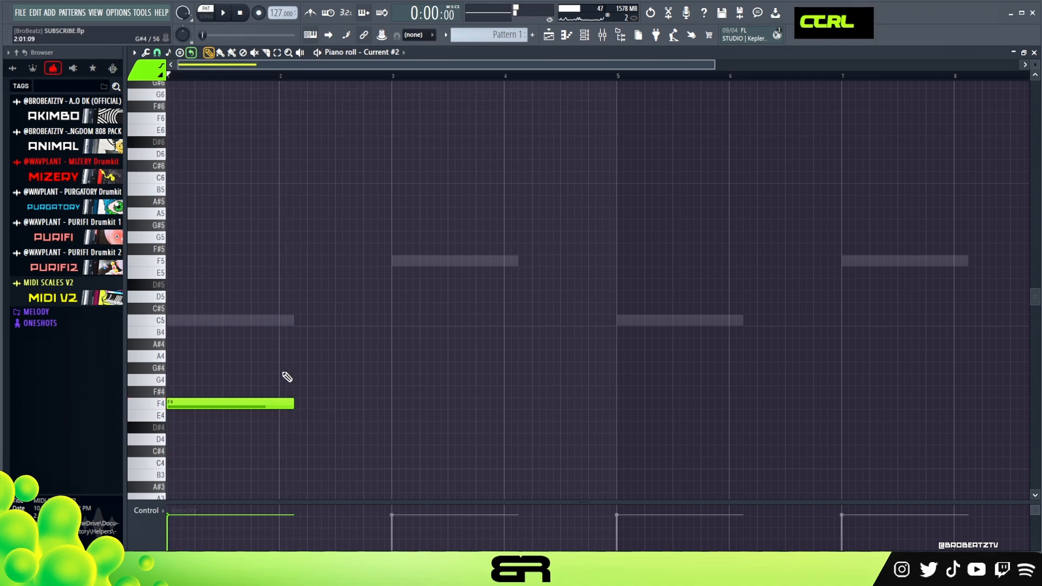
pyautogui.hotkey('ctrl', 'a')
pyautogui.hotkey('ctrl', 'Down')
pyautogui.press('space')
pyautogui.scroll(-1, 244, 428)
pyautogui.rightClick(314, 414)
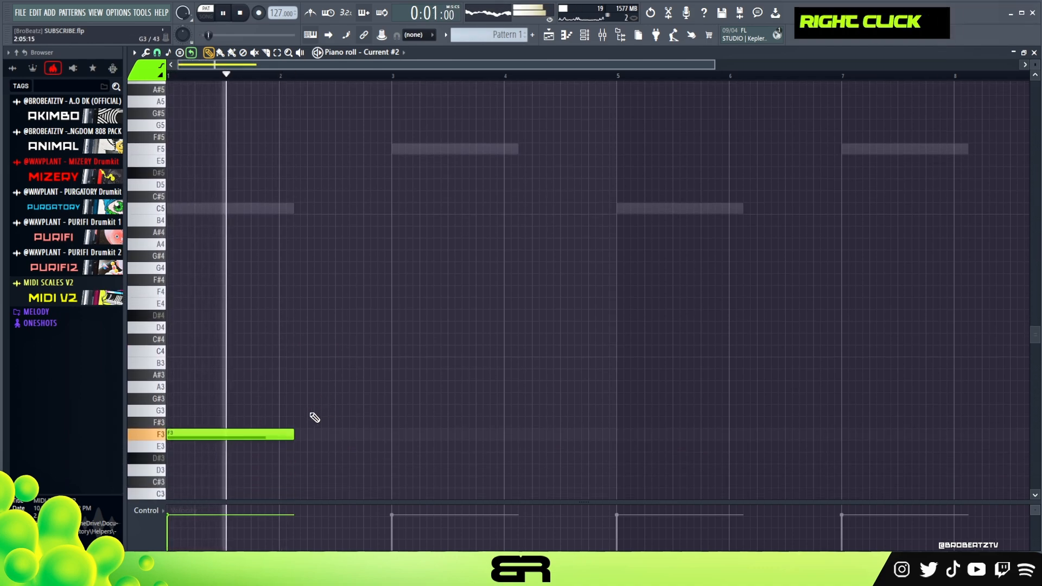
pyautogui.press('space')
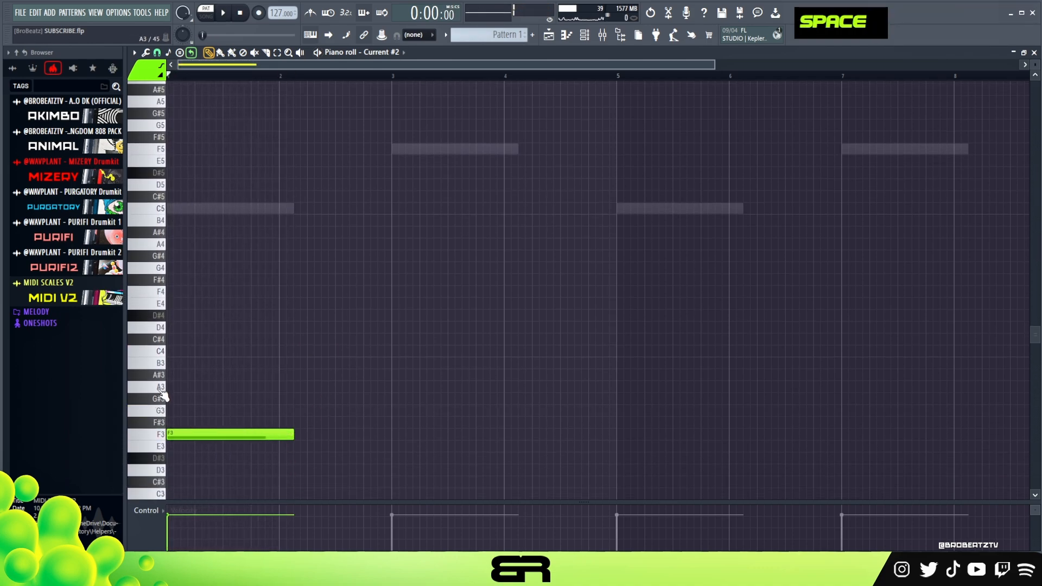
# Step: Try out neighbouring pitches and add a short G3 note halfway through bar 2
pyautogui.doubleClick(164, 382)
pyautogui.press('space')
pyautogui.moveTo(341, 401); pyautogui.dragTo(347, 411)
pyautogui.keyDown('ctrl'); pyautogui.click(360, 408); pyautogui.keyUp('ctrl')
pyautogui.press('space')
pyautogui.hotkey('shift', 'd')
pyautogui.rightClick(349, 410)
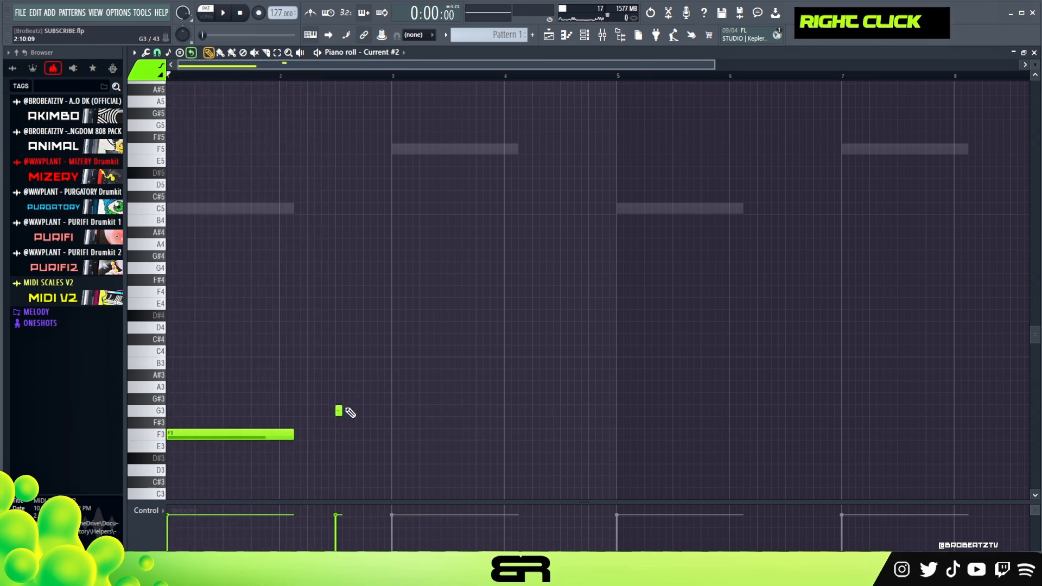
# Step: Add a short A3 note in the second half of bar 2 and a short A#3 note at the start of bar 3
pyautogui.scroll(-3, 334, 152)
pyautogui.scroll(3, 258, 79)
pyautogui.rightClick(448, 271)
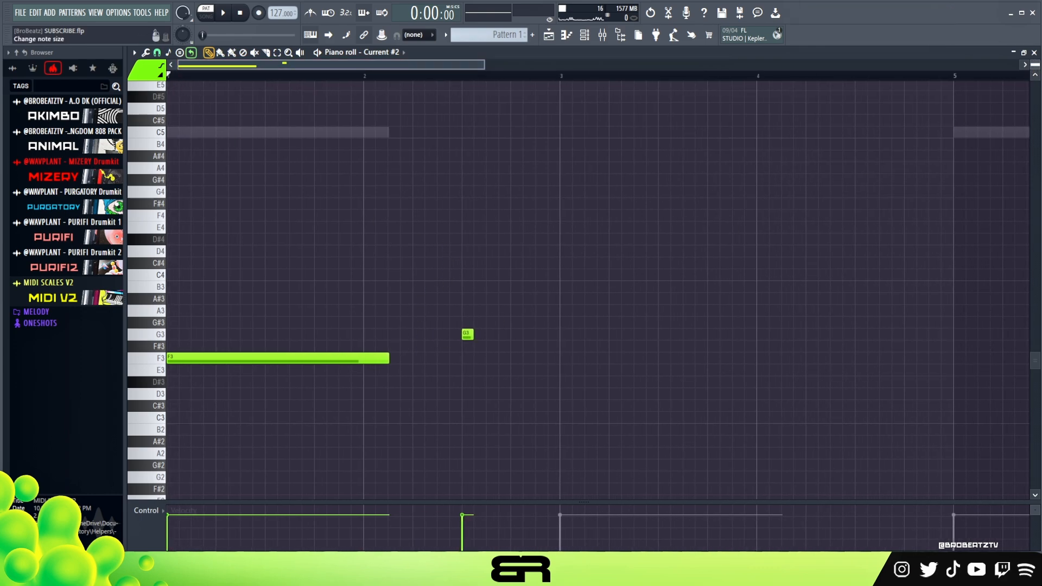
pyautogui.moveTo(1035, 65); pyautogui.dragTo(1034, 48)
pyautogui.rightClick(637, 314)
pyautogui.keyDown('ctrl'); pyautogui.click(467, 326); pyautogui.keyUp('ctrl')
pyautogui.moveTo(467, 326); pyautogui.dragTo(516, 327)
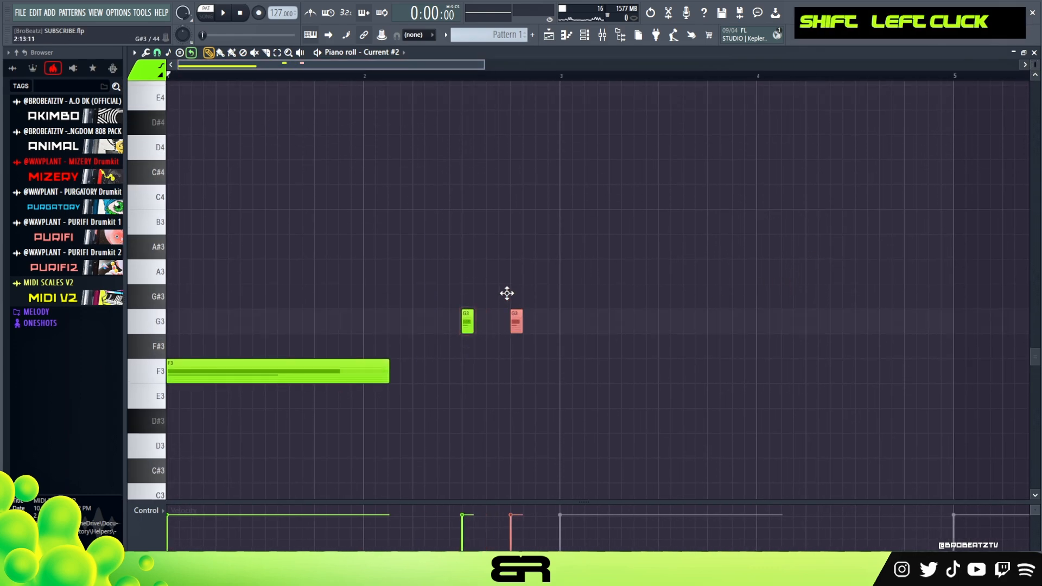
pyautogui.rightClick(493, 273)
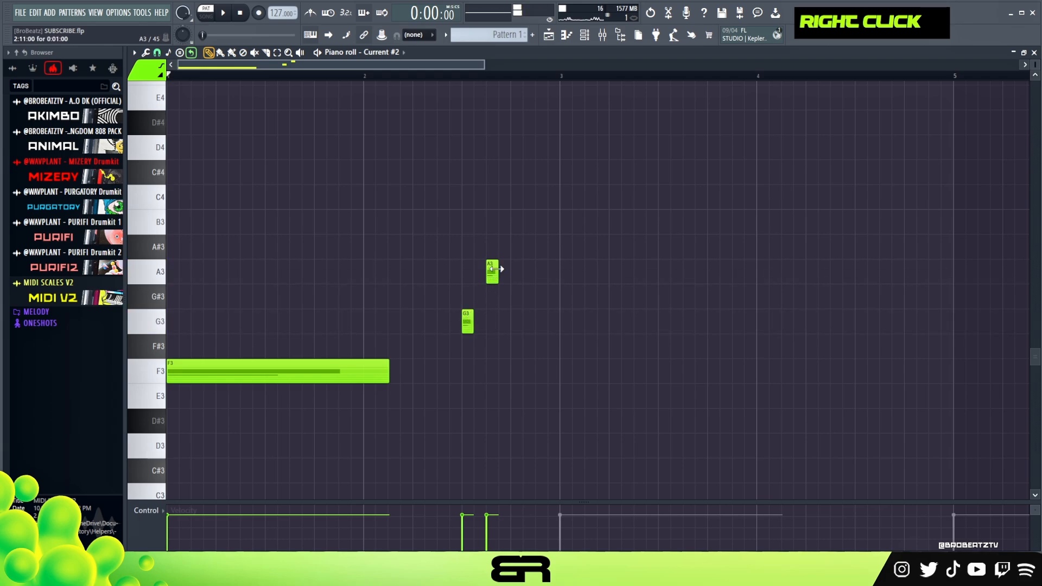
pyautogui.click(548, 249)
pyautogui.moveTo(507, 258); pyautogui.dragTo(459, 364)
# Step: Place short A3 and G3 notes descending in the second half of bar 4
pyautogui.moveTo(470, 312); pyautogui.dragTo(882, 321)
pyautogui.rightClick(885, 322)
pyautogui.moveTo(884, 283); pyautogui.dragTo(895, 320)
pyautogui.rightClick(899, 320)
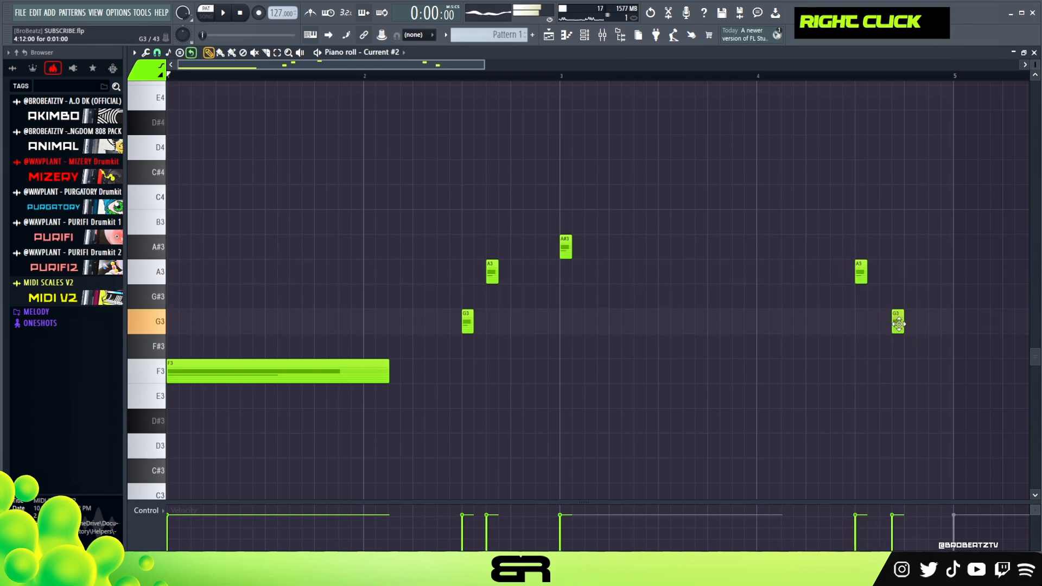
# Step: Move the A3 note in bar 2 to the last beat, and lengthen the A#3 and F3 notes to reach the short notes that follow
pyautogui.moveTo(494, 277); pyautogui.dragTo(511, 273)
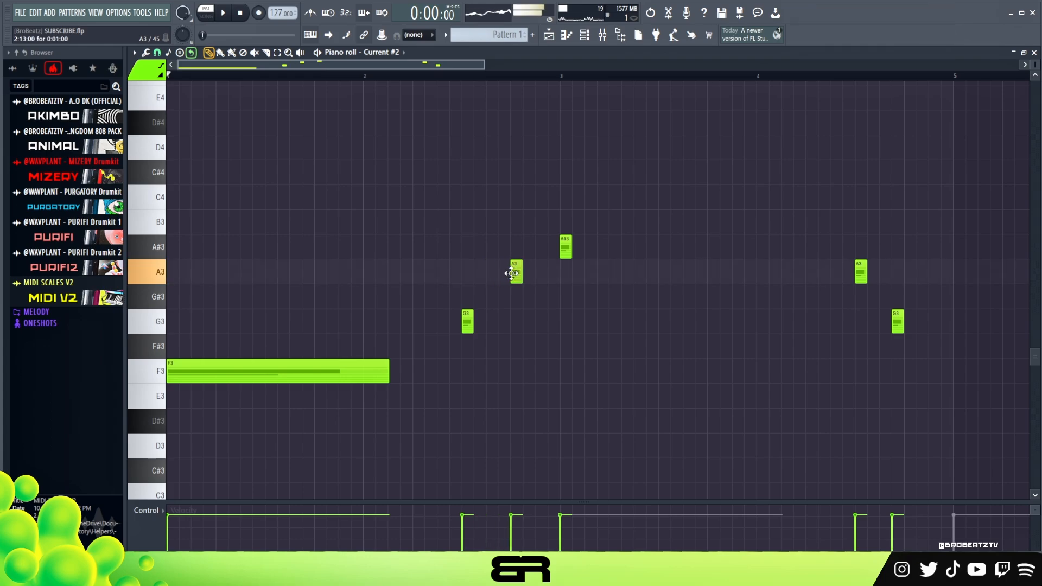
pyautogui.moveTo(603, 255); pyautogui.dragTo(859, 295)
pyautogui.press('space')
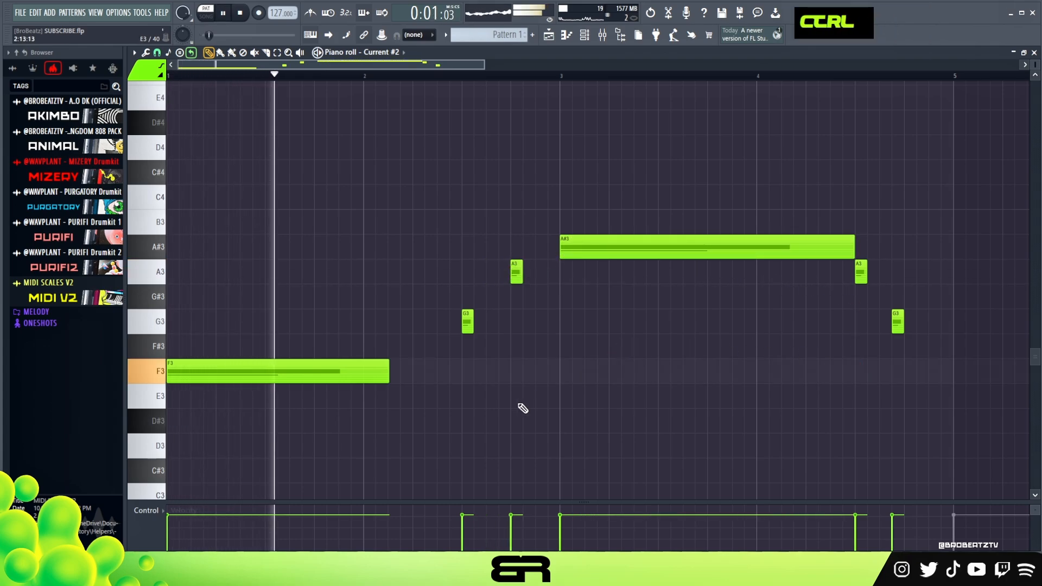
pyautogui.moveTo(389, 372); pyautogui.dragTo(465, 372)
pyautogui.keyDown('ctrl'); pyautogui.rightClick(581, 367); pyautogui.keyUp('ctrl')
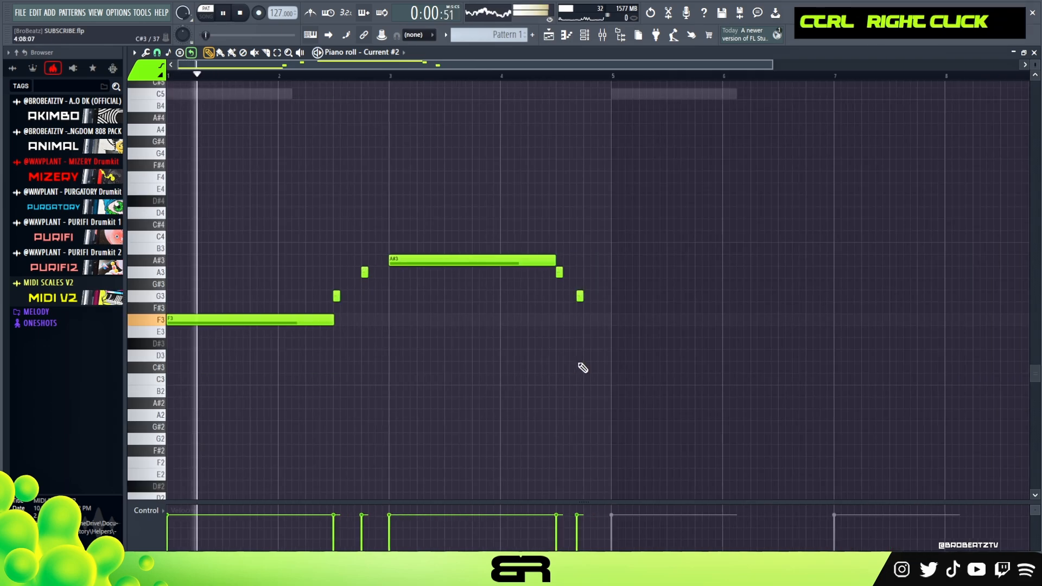
# Step: Move the final G3 bass note to the last beat of bar 4, and slightly lengthen the bar 2 G3 and bar 4 A3
pyautogui.hotkey('ctrl', 'a')
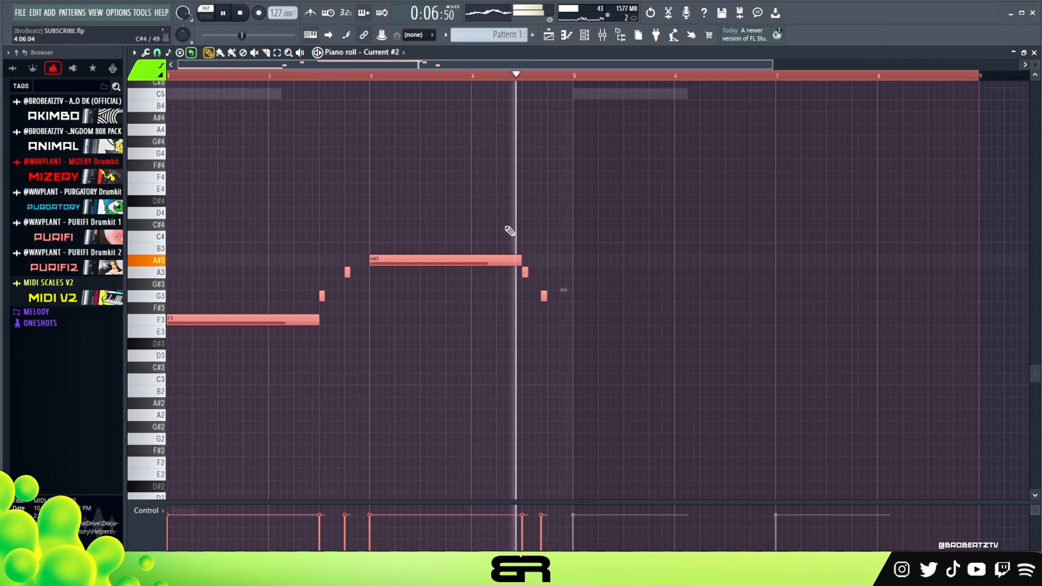
pyautogui.press('space')
pyautogui.rightClick(541, 298)
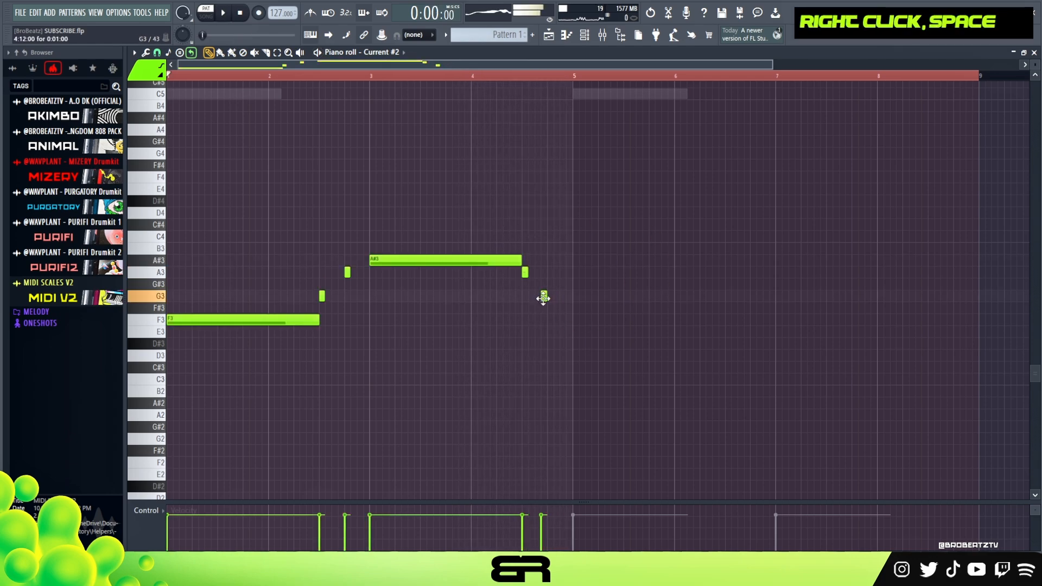
pyautogui.moveTo(544, 298); pyautogui.dragTo(549, 298)
pyautogui.press('space')
pyautogui.moveTo(325, 300); pyautogui.dragTo(328, 300)
pyautogui.rightClick(362, 322)
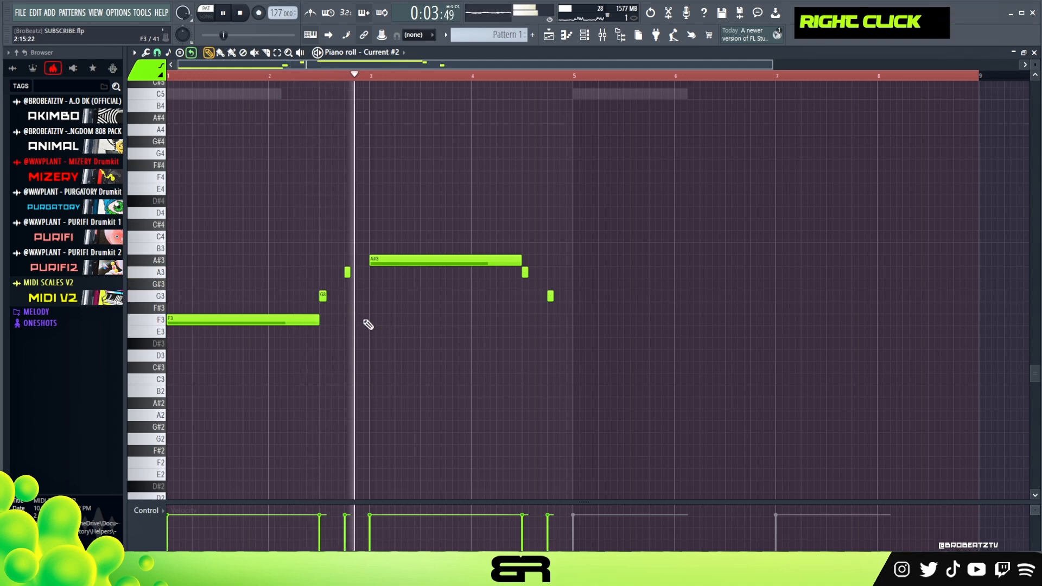
pyautogui.moveTo(528, 274); pyautogui.dragTo(530, 277)
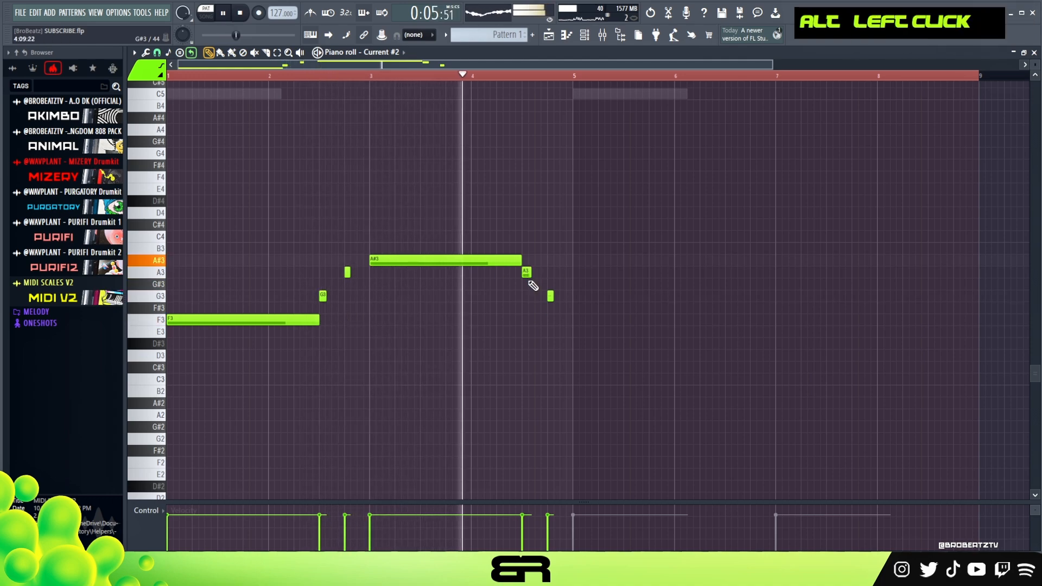
# Step: Duplicate the four-bar bass line into bars 5 to 8
pyautogui.moveTo(561, 216); pyautogui.dragTo(594, 326)
pyautogui.click(609, 372)
pyautogui.press('space')
pyautogui.doubleClick(446, 75)
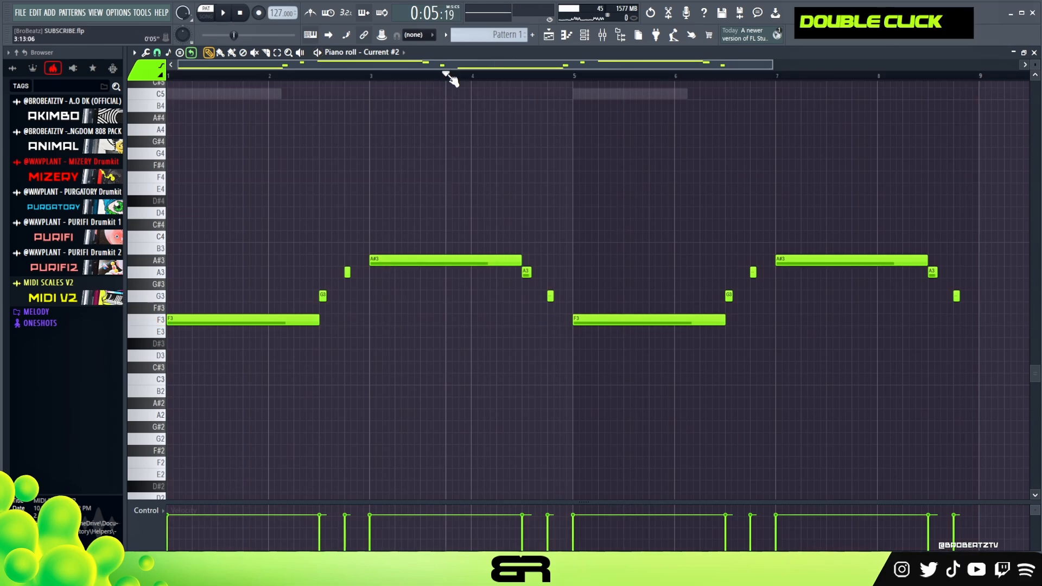
# Step: Open the Current #3 instrument and audition its Box of Pieces preset with a few notes
pyautogui.click(585, 35)
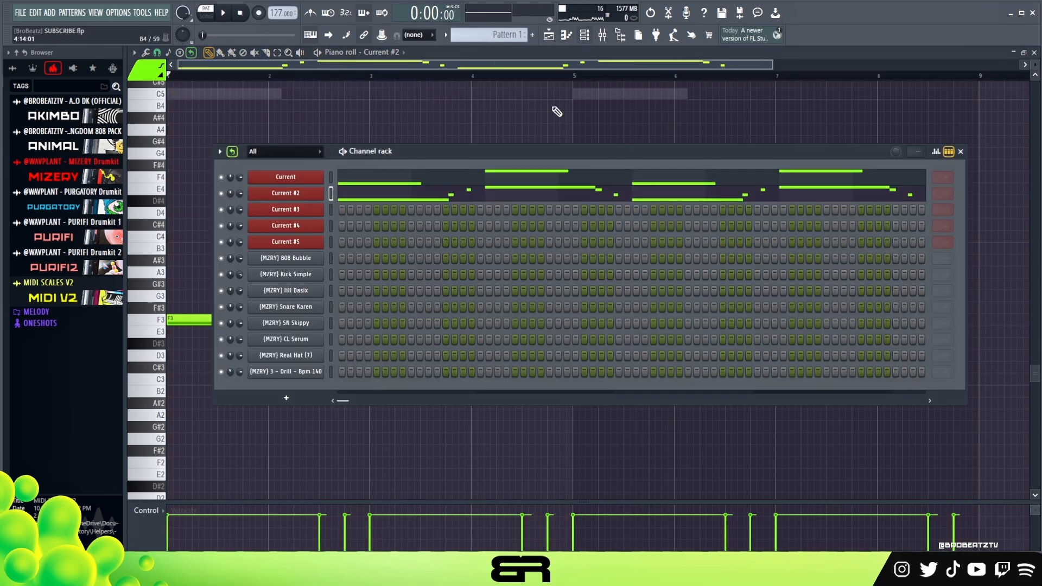
pyautogui.click(293, 213)
pyautogui.moveTo(474, 148); pyautogui.dragTo(475, 133)
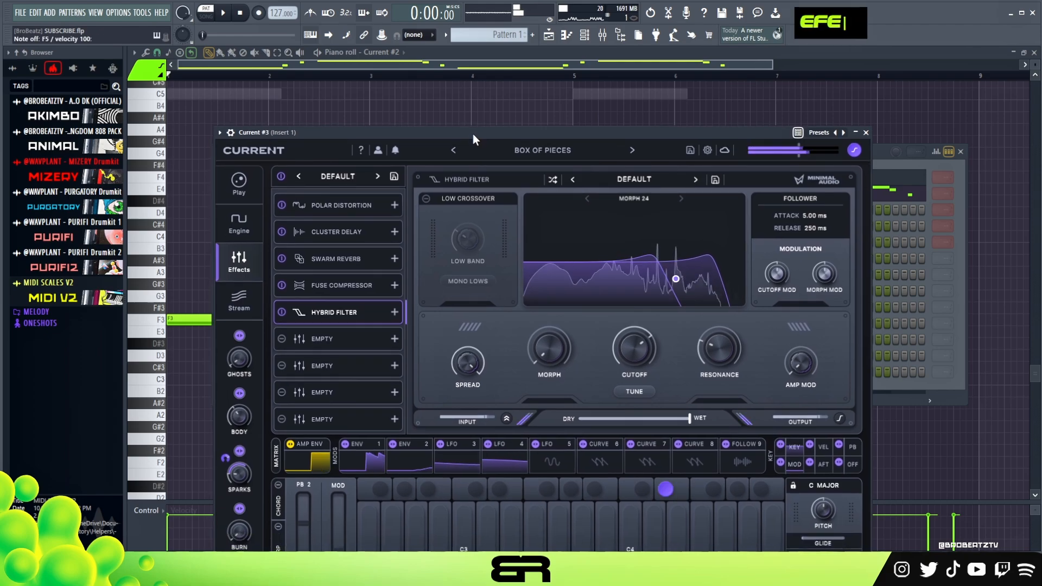
pyautogui.press('g')
pyautogui.press('e')
pyautogui.press('s')
pyautogui.press('e')
pyautogui.press('s')
pyautogui.press('g')
pyautogui.press('e')
pyautogui.press('a')
pyautogui.press('g')
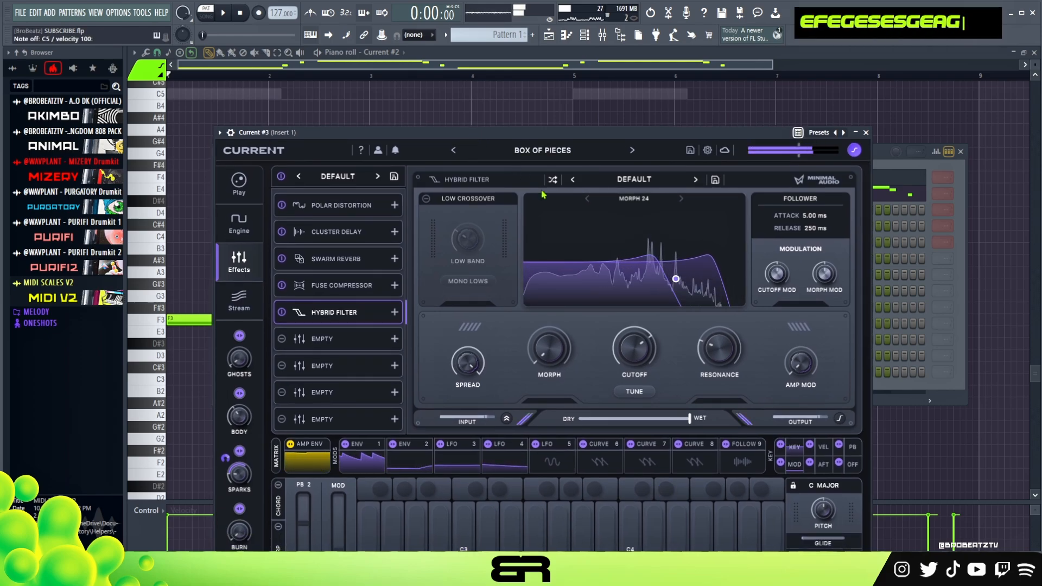
# Step: Mark the Keys - Box Of Pieces preset as a favourite in the preset browser and play a few notes with it
pyautogui.click(538, 153)
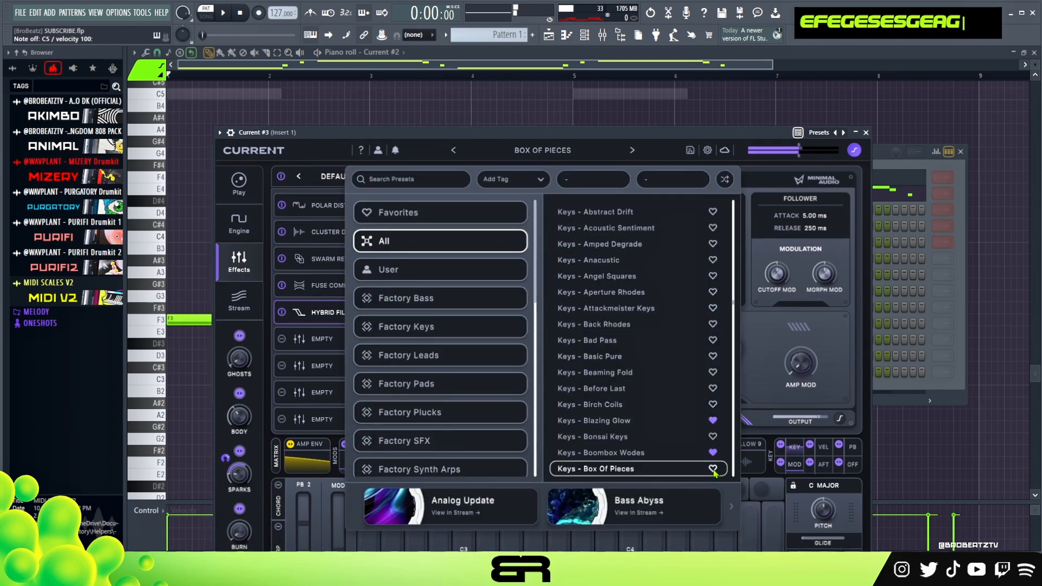
pyautogui.press('a')
pyautogui.press('g')
pyautogui.press('w')
pyautogui.press('e')
pyautogui.press('h')
pyautogui.press('a')
pyautogui.press('r')
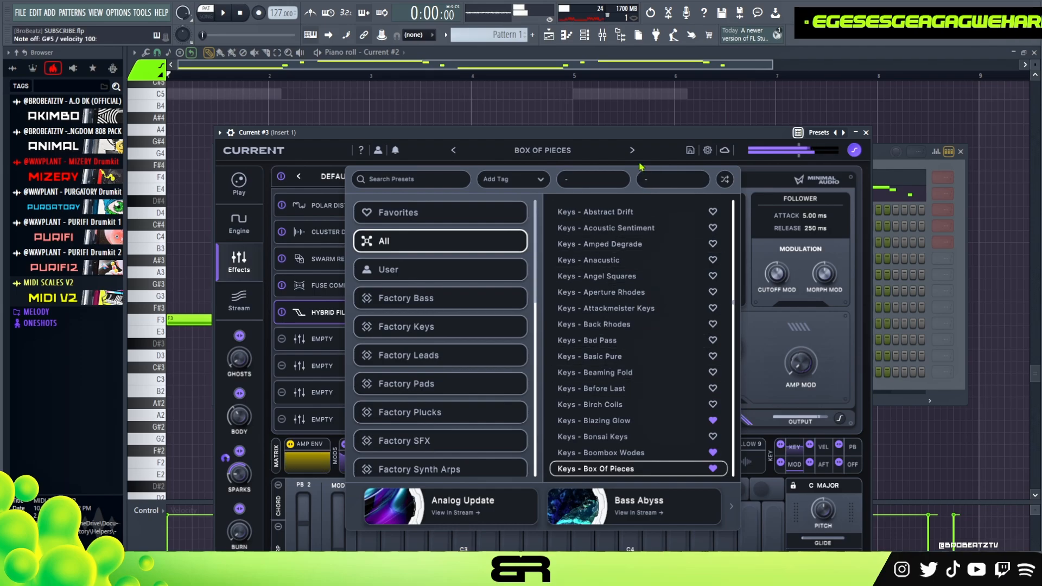
# Step: Move the Current #3 window higher, audition Box of Pieces once more, and close the instrument
pyautogui.moveTo(649, 131); pyautogui.dragTo(674, 84)
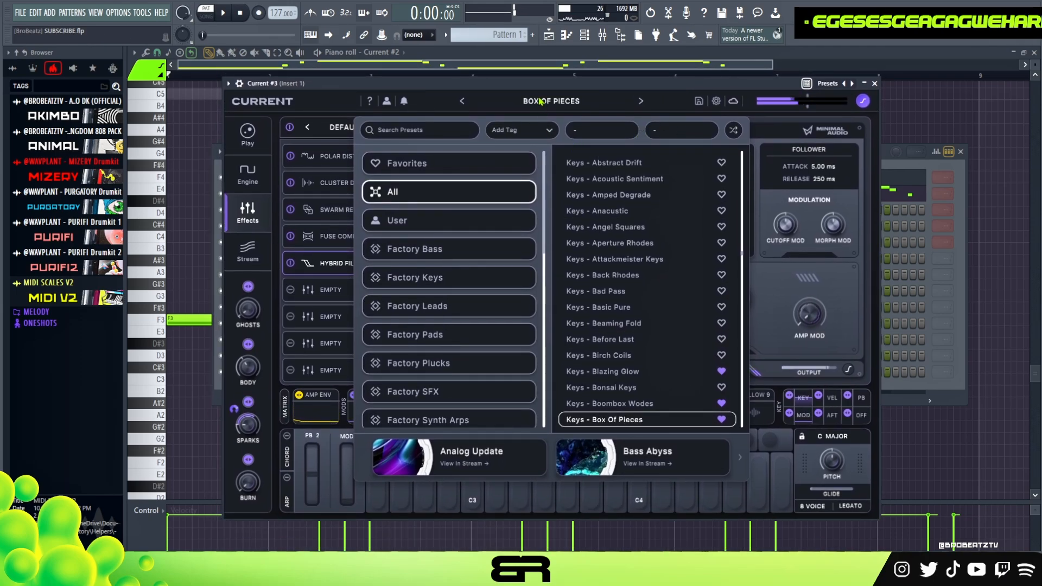
pyautogui.press('h')
pyautogui.press('a')
pyautogui.press('f')
pyautogui.press('w')
pyautogui.press('e')
pyautogui.press('g')
pyautogui.press('e')
pyautogui.press('g')
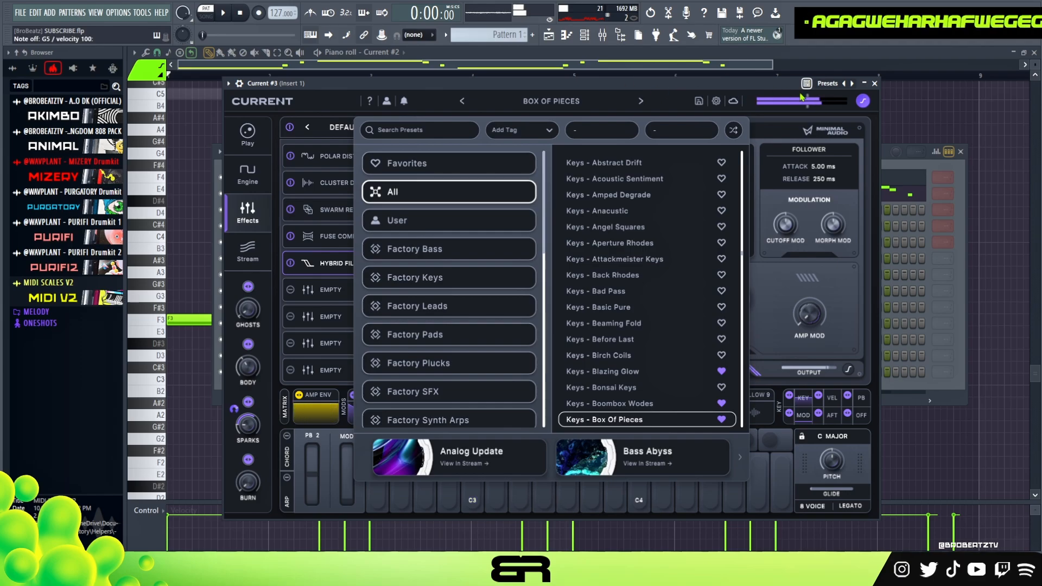
pyautogui.click(873, 85)
# Step: Open the piano roll of the Current #3 channel
pyautogui.rightClick(325, 138)
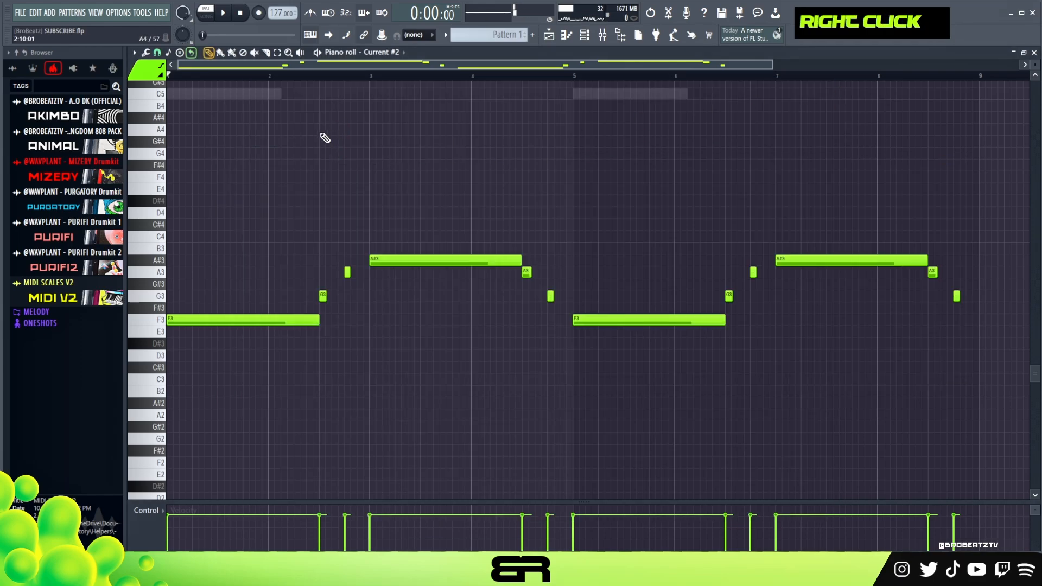
pyautogui.click(593, 38)
pyautogui.rightClick(315, 208)
pyautogui.click(350, 211)
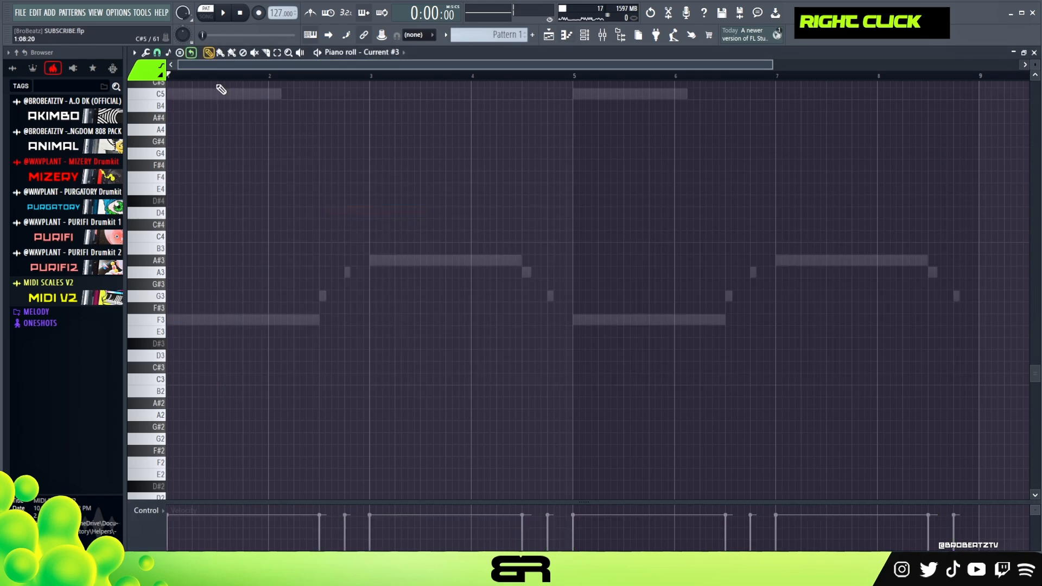
# Step: Play back the existing parts and place a short C5 note halfway through bar 1
pyautogui.scroll(2, 175, 81)
pyautogui.press('space')
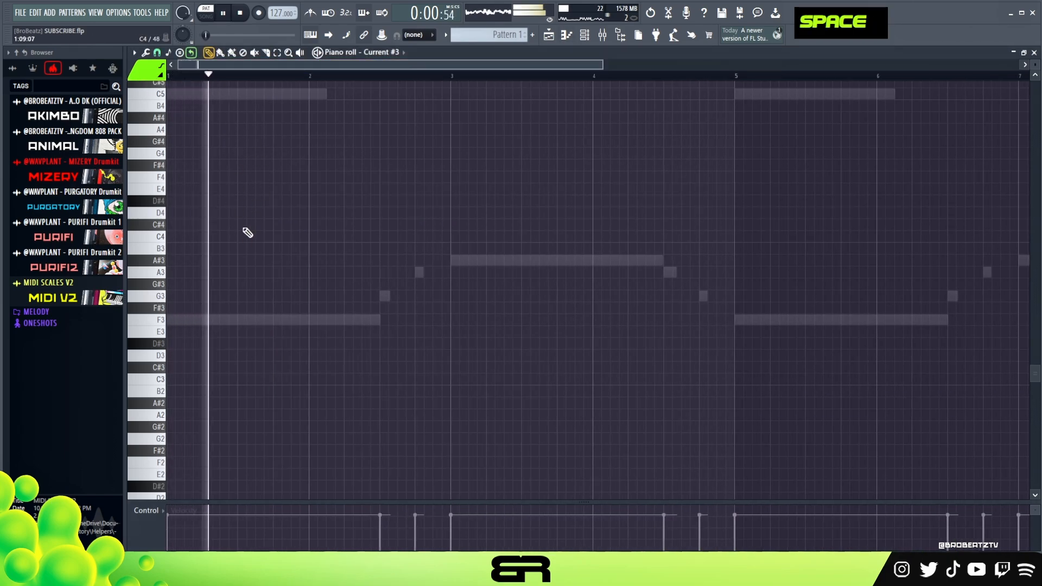
pyautogui.press('space')
pyautogui.press('space')
pyautogui.press('space')
pyautogui.press('space')
pyautogui.press('space')
pyautogui.rightClick(242, 319)
pyautogui.scroll(3, 242, 306)
pyautogui.scroll(1, 245, 305)
pyautogui.moveTo(247, 272); pyautogui.dragTo(264, 272)
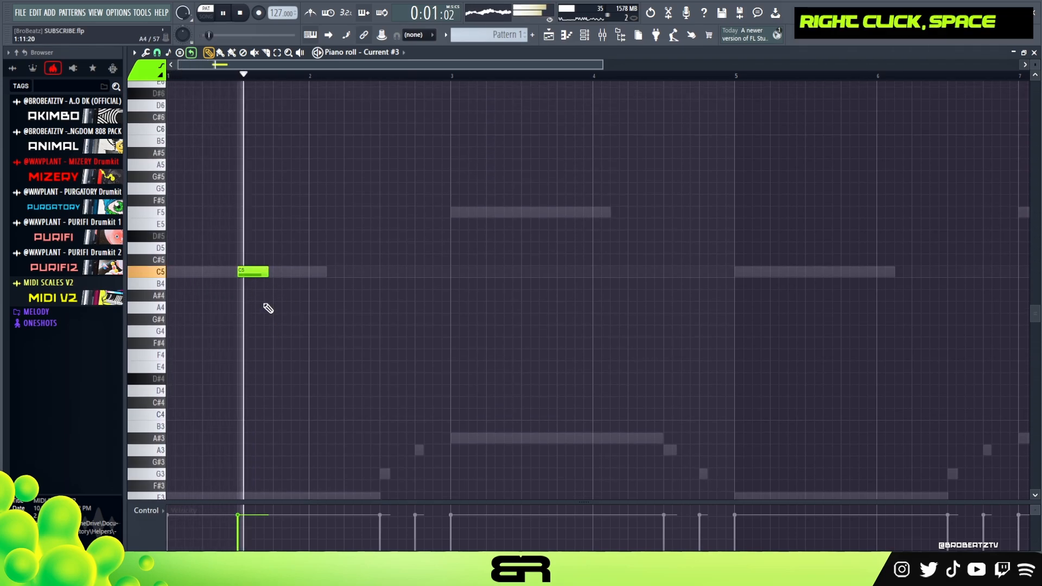
pyautogui.press('space')
# Step: Try out pitches around C5 and D5, and add a short D#5 note on the last beat of bar 1
pyautogui.rightClick(185, 248)
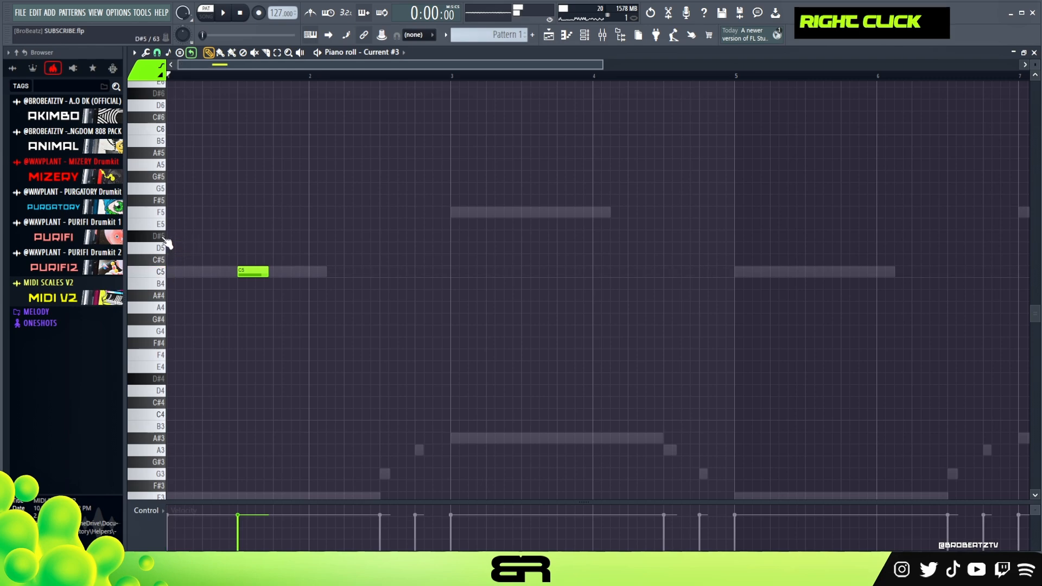
pyautogui.click(160, 275)
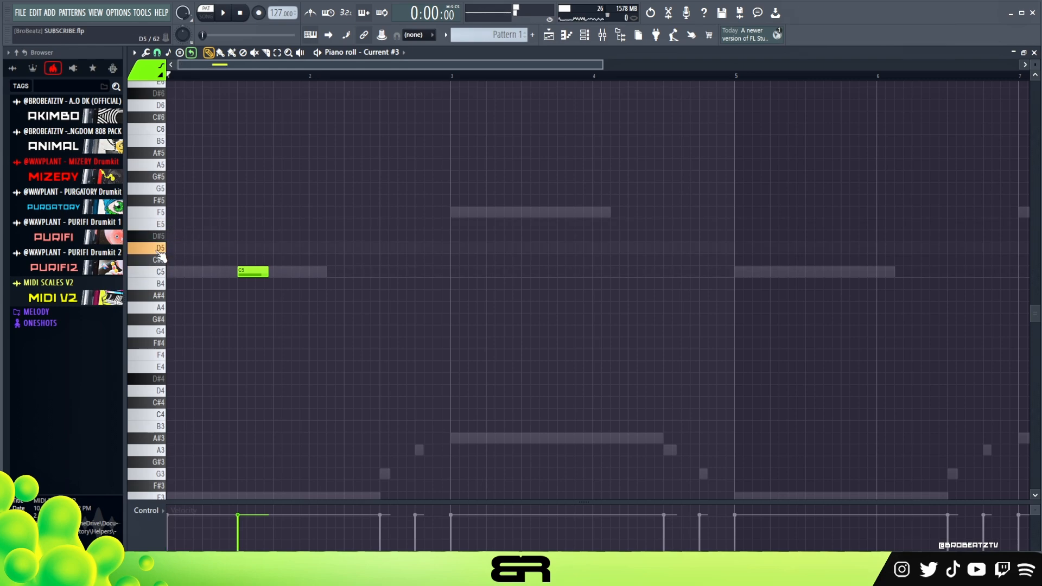
pyautogui.doubleClick(162, 245)
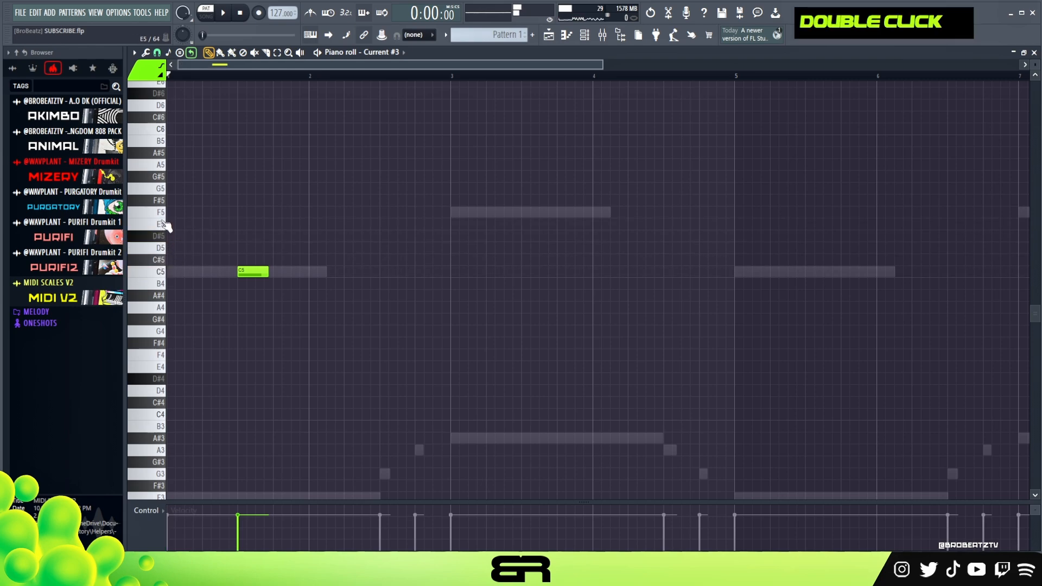
pyautogui.click(268, 237)
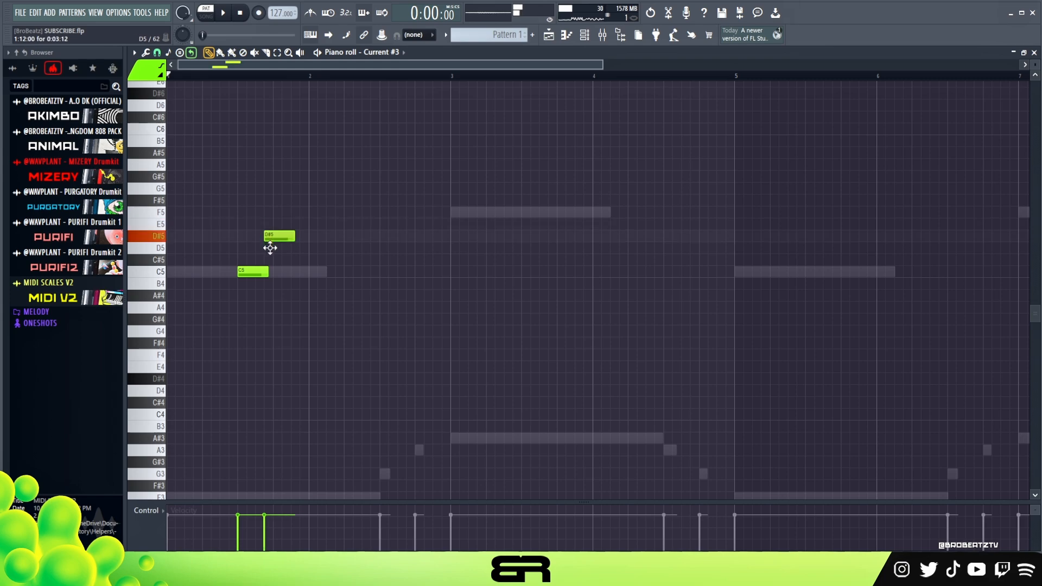
pyautogui.press('space')
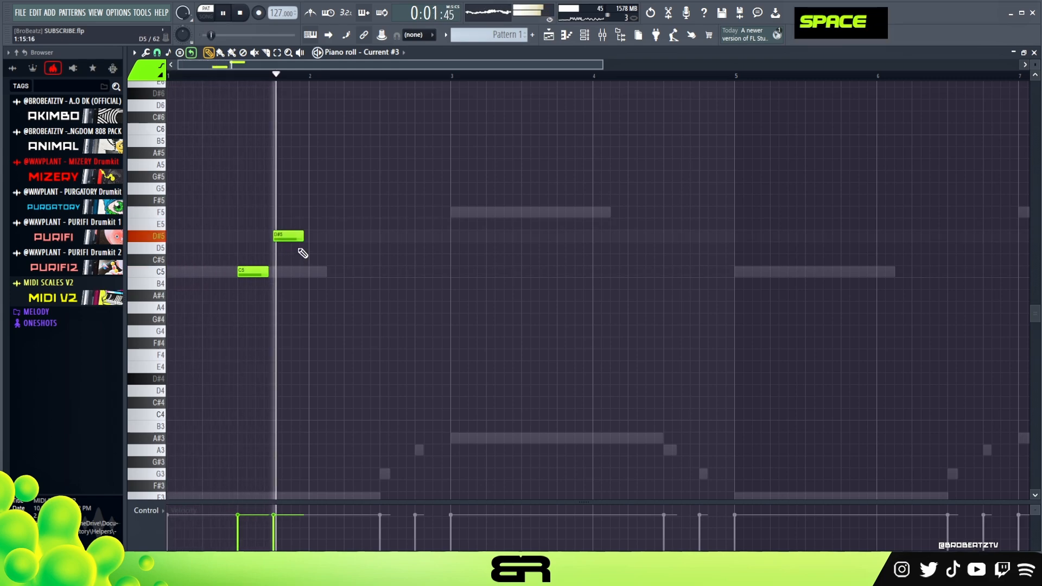
# Step: Continue the rising melody with a short F5 at the start of bar 2 and a G5 on its second beat
pyautogui.moveTo(311, 220); pyautogui.dragTo(347, 189)
pyautogui.press('space')
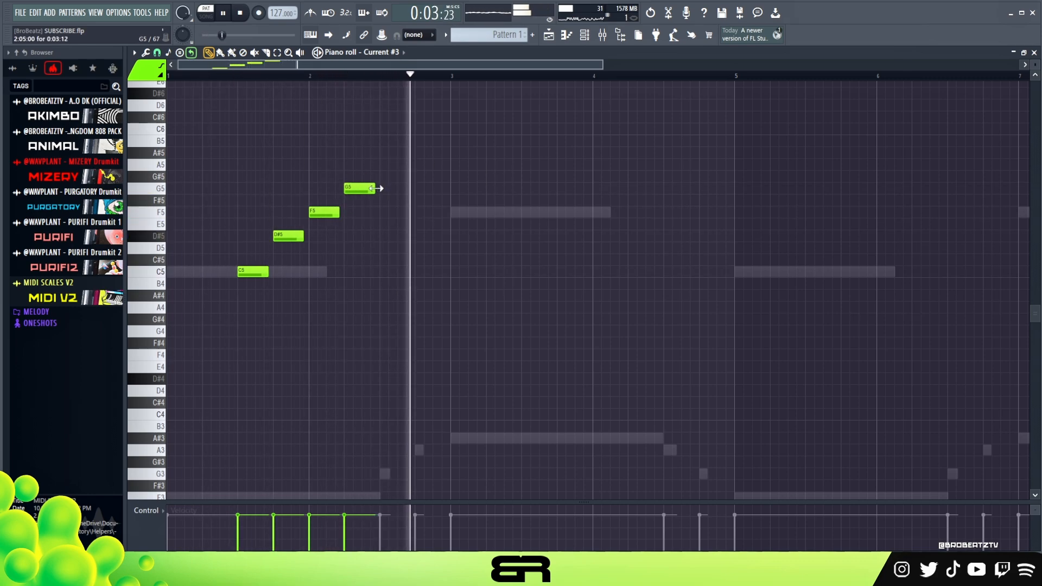
pyautogui.press('space')
# Step: Lengthen the G5 note to the end of bar 2 and quantize the melody notes
pyautogui.moveTo(375, 189); pyautogui.dragTo(459, 198)
pyautogui.hotkey('ctrl', 'q')
pyautogui.hotkey('ctrl', 'a')
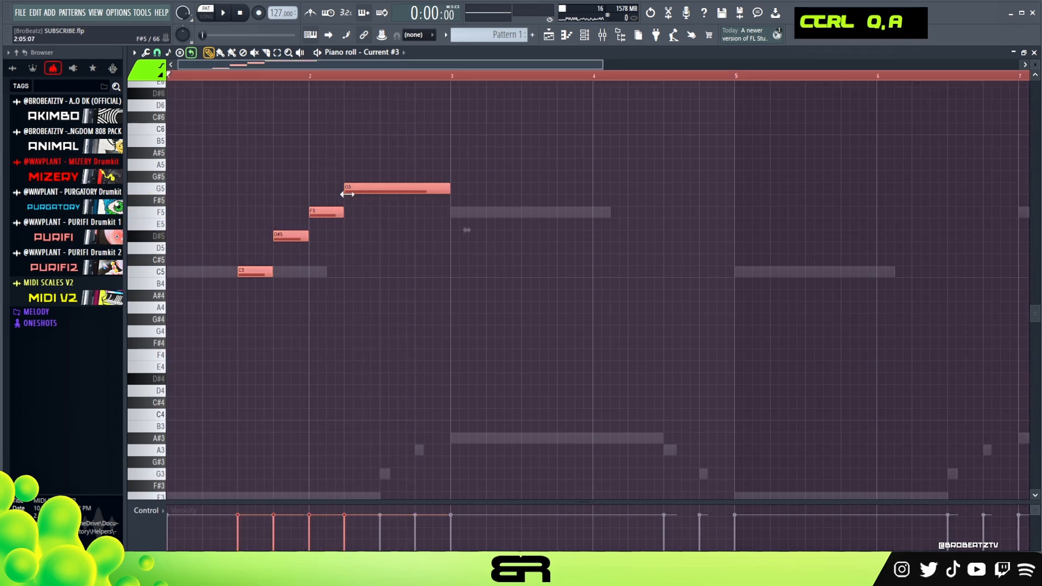
pyautogui.rightClick(364, 129)
# Step: Copy the F5 note from bar 2 to the start of bar 4
pyautogui.scroll(2, 679, 260)
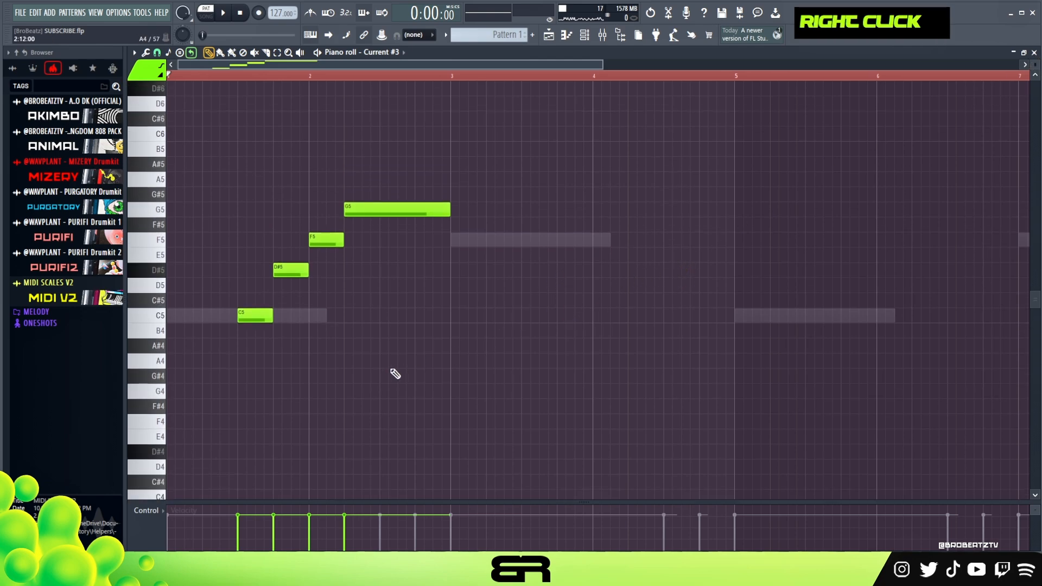
pyautogui.rightClick(423, 339)
pyautogui.press('ctrl')
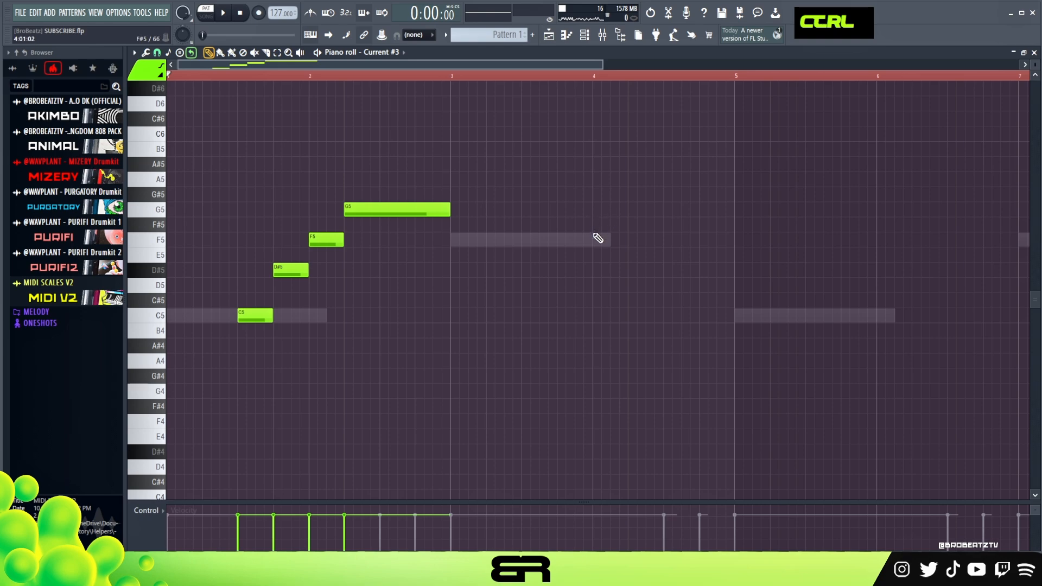
pyautogui.keyDown('shift'); pyautogui.moveTo(337, 244); pyautogui.dragTo(610, 239); pyautogui.keyUp('shift')
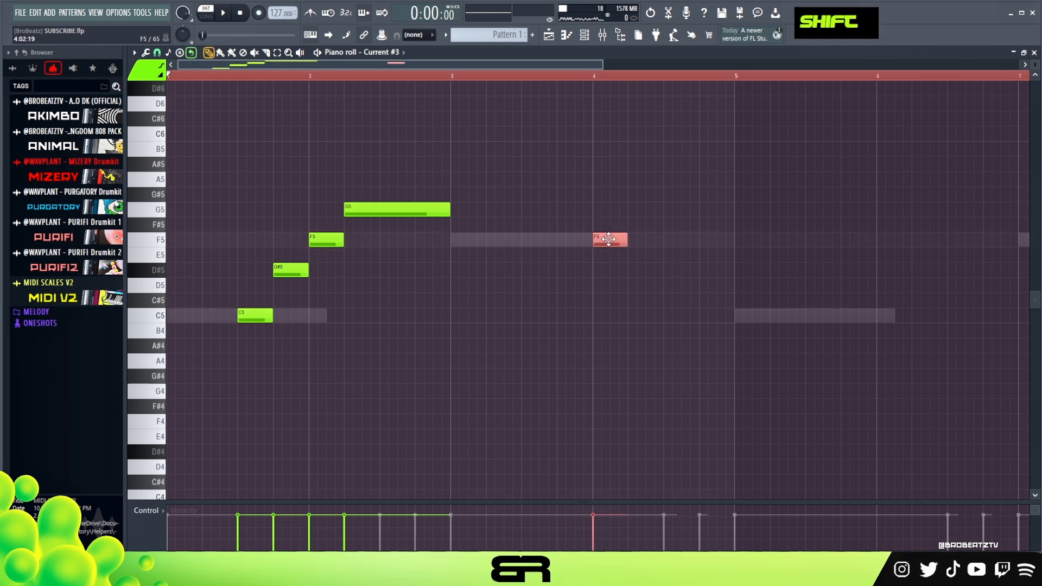
pyautogui.rightClick(609, 239)
# Step: Add an A#5 note on beat 2 and a G5 note on beat 3 of bar 4, deleting the trial B5 note
pyautogui.click(639, 152)
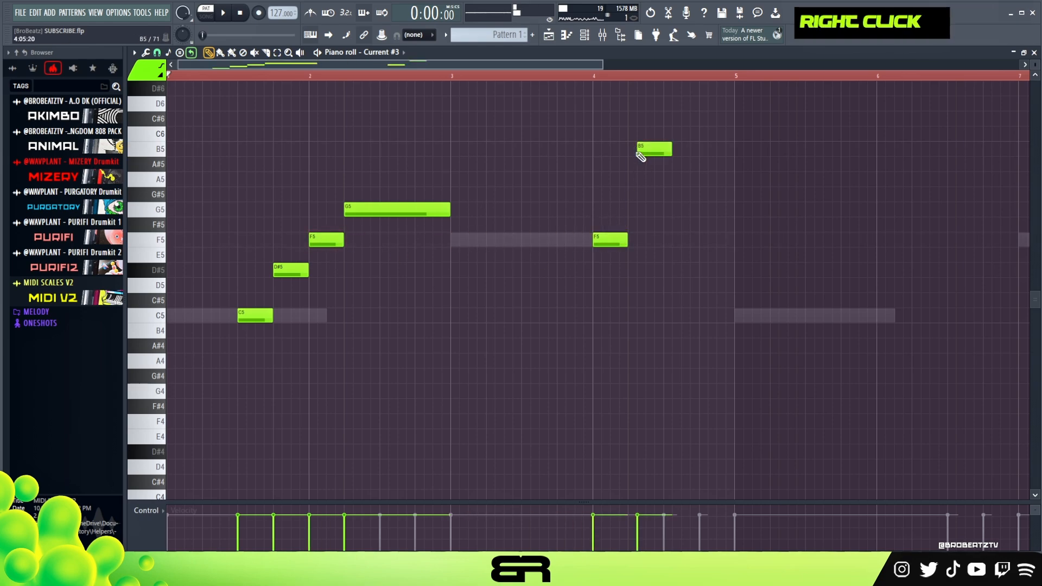
pyautogui.rightClick(637, 165)
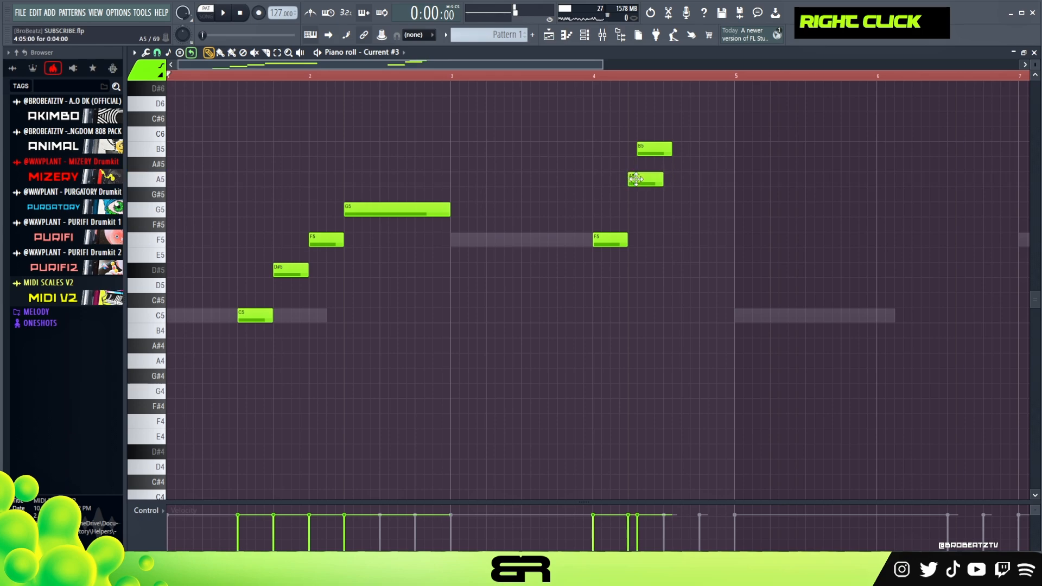
pyautogui.moveTo(653, 222); pyautogui.dragTo(662, 204)
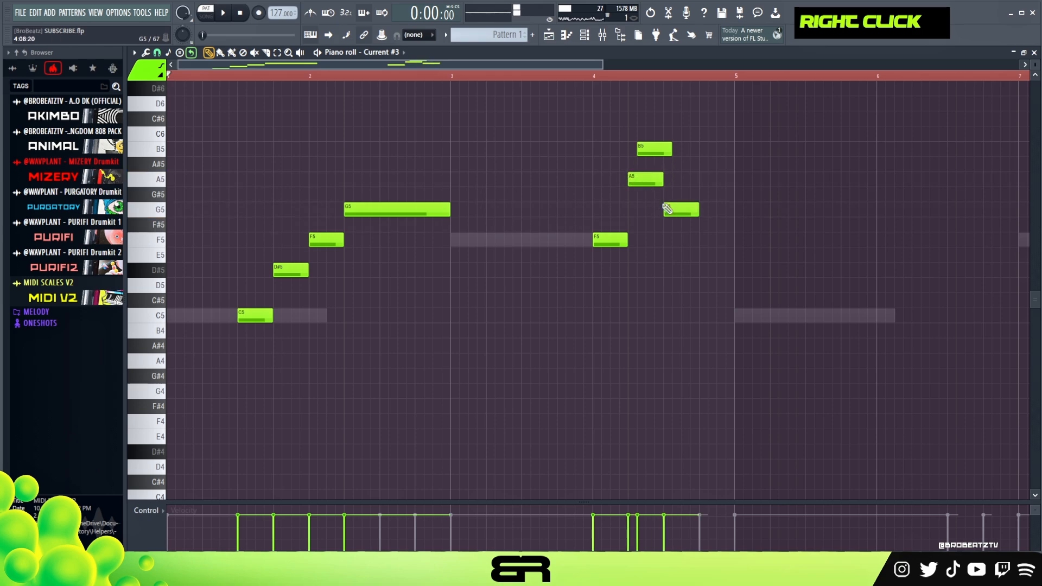
pyautogui.moveTo(643, 163); pyautogui.dragTo(644, 162)
pyautogui.rightClick(644, 152)
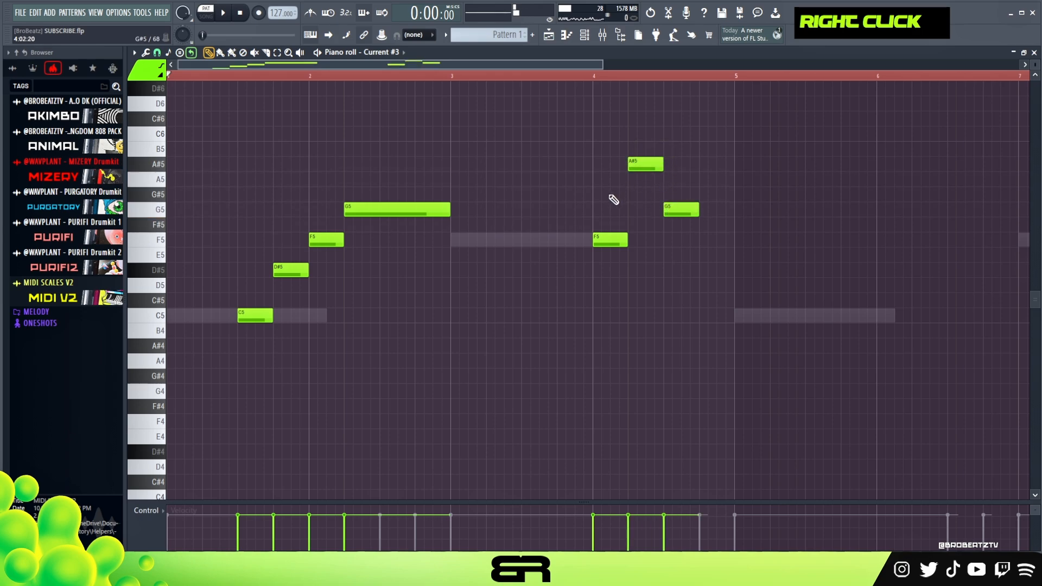
# Step: Extend the G5 note to the end of bar 4 and play back the melody
pyautogui.press('space')
pyautogui.moveTo(698, 210); pyautogui.dragTo(735, 230)
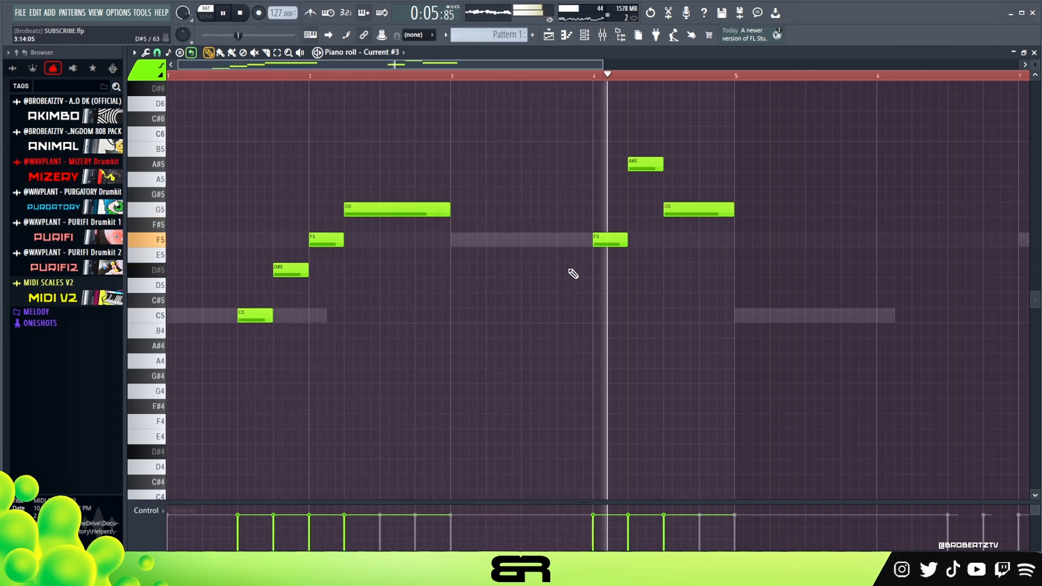
pyautogui.press('space')
# Step: Duplicate the four-bar melody into bars 5 to 8 and play it back from near the end of bar 4
pyautogui.hotkey('ctrl', 'a')
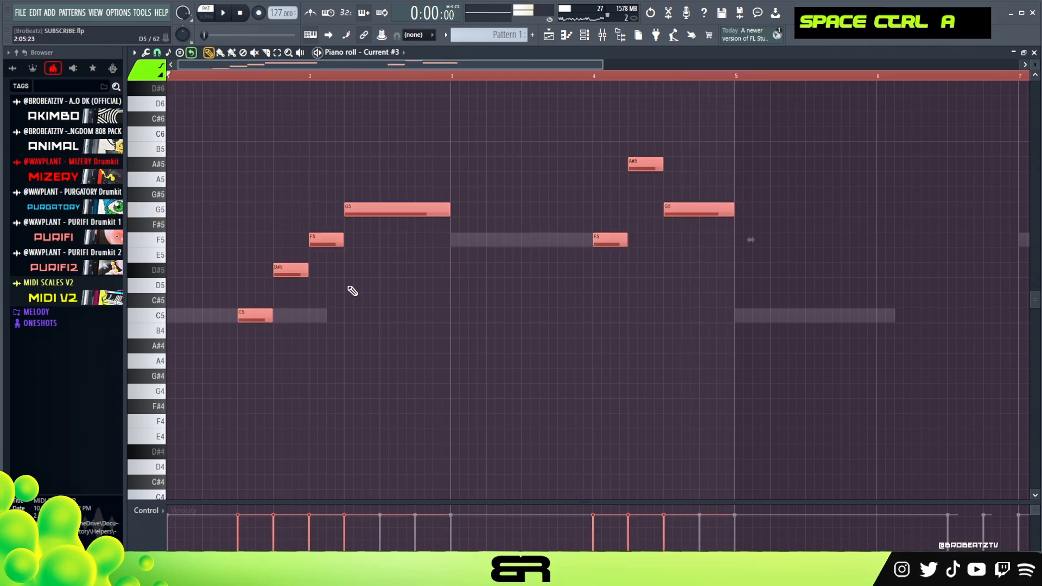
pyautogui.keyDown('shift'); pyautogui.moveTo(254, 312); pyautogui.dragTo(826, 293); pyautogui.keyUp('shift')
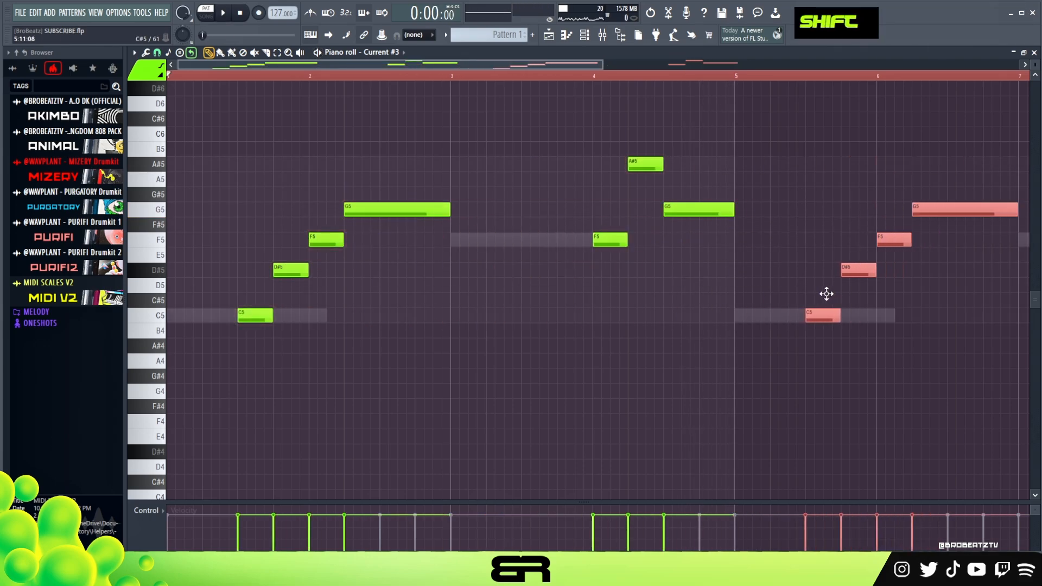
pyautogui.moveTo(492, 66); pyautogui.dragTo(601, 86)
pyautogui.rightClick(560, 79)
pyautogui.click(566, 74)
pyautogui.doubleClick(500, 75)
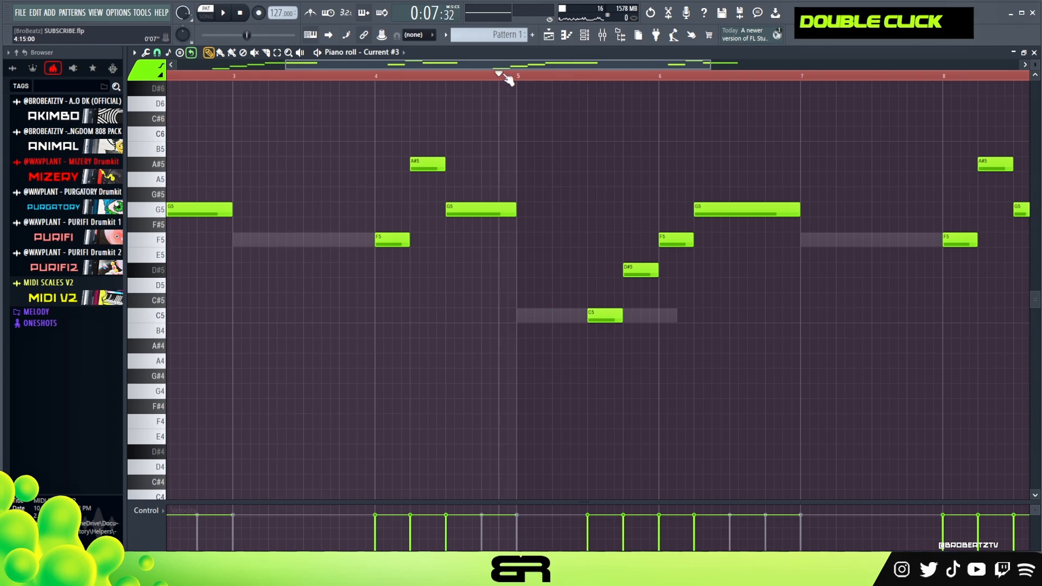
pyautogui.press('space')
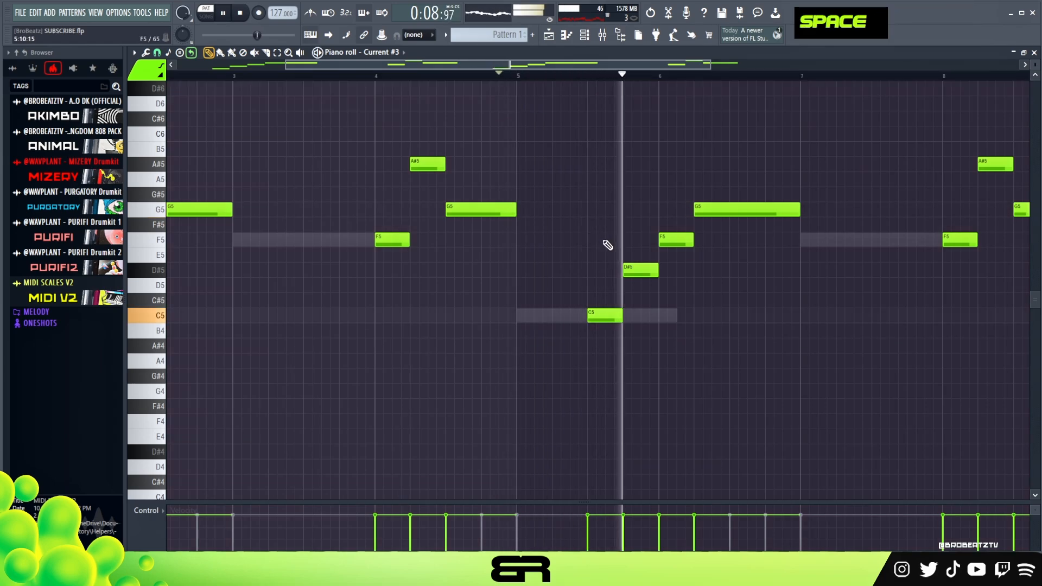
# Step: Replace the F5 and G5 notes in bar 6 with a D5 note on beat 1 and an A#4 note on beat 2
pyautogui.press('space')
pyautogui.click(670, 285)
pyautogui.moveTo(698, 359); pyautogui.dragTo(691, 346)
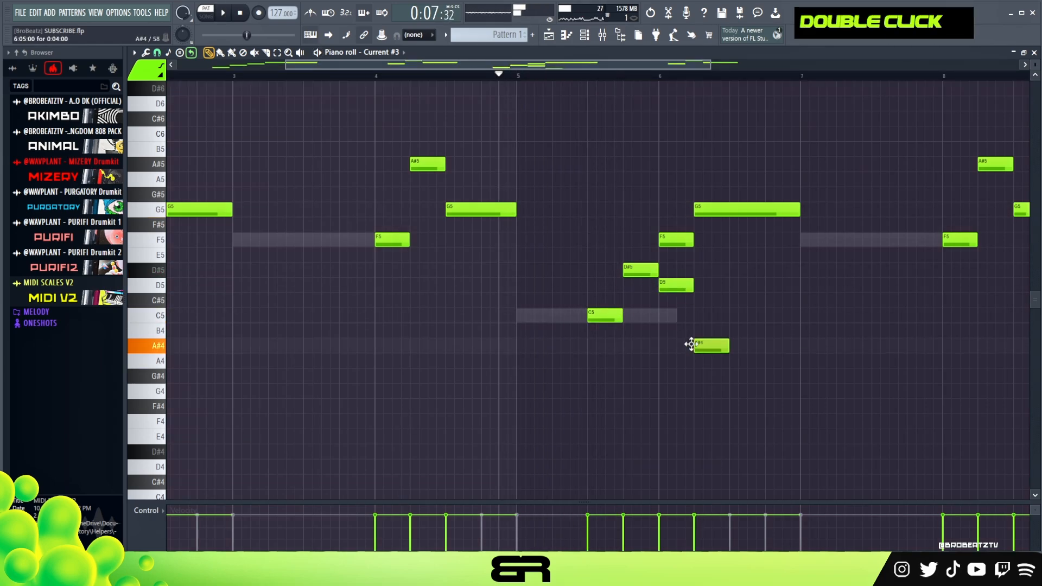
pyautogui.rightClick(727, 216)
pyautogui.rightClick(686, 239)
# Step: Extend the A#4 note to the end of bar 6 while playing back the melody
pyautogui.press('space')
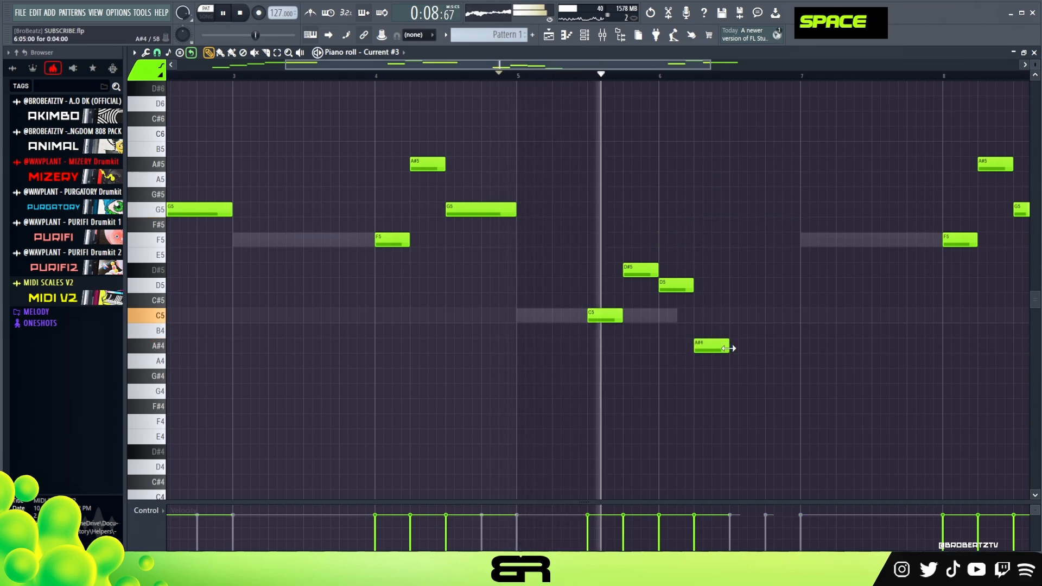
pyautogui.moveTo(728, 349); pyautogui.dragTo(809, 356)
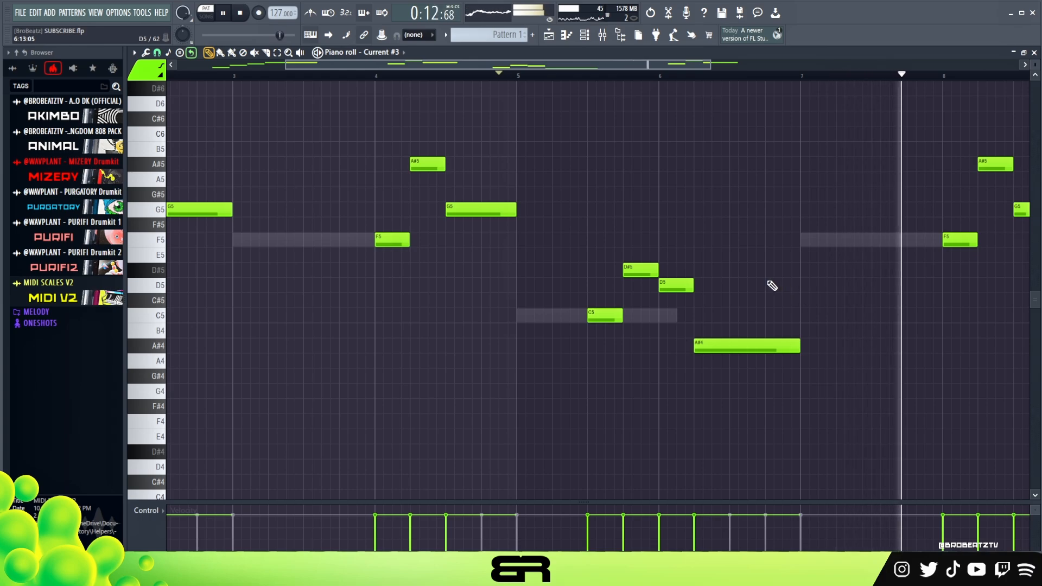
pyautogui.press('space')
# Step: Rework bar 8 into D#5, G5 and D5 notes on beats 1 to 3, removing its F5 and A#5 notes
pyautogui.moveTo(545, 61); pyautogui.dragTo(613, 73)
pyautogui.hotkey('ctrl', 'z')
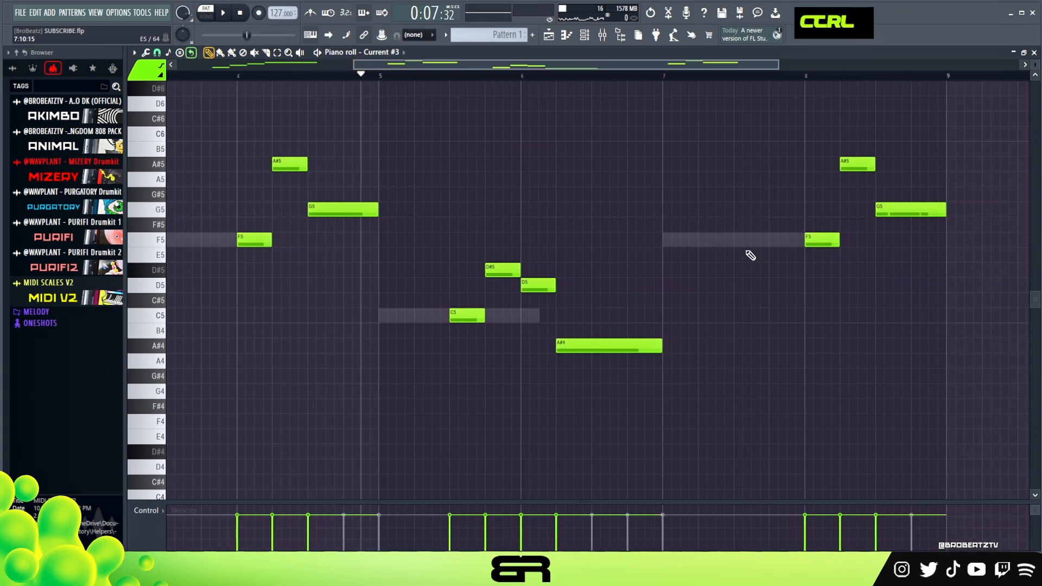
pyautogui.moveTo(516, 261)
pyautogui.mouseDown()
pyautogui.moveTo(545, 289)
pyautogui.moveTo(868, 301)
pyautogui.moveTo(857, 272)
pyautogui.moveTo(885, 285)
pyautogui.moveTo(827, 271)
pyautogui.moveTo(833, 245)
pyautogui.mouseUp()
pyautogui.rightClick(871, 303)
pyautogui.moveTo(898, 213); pyautogui.dragTo(860, 211)
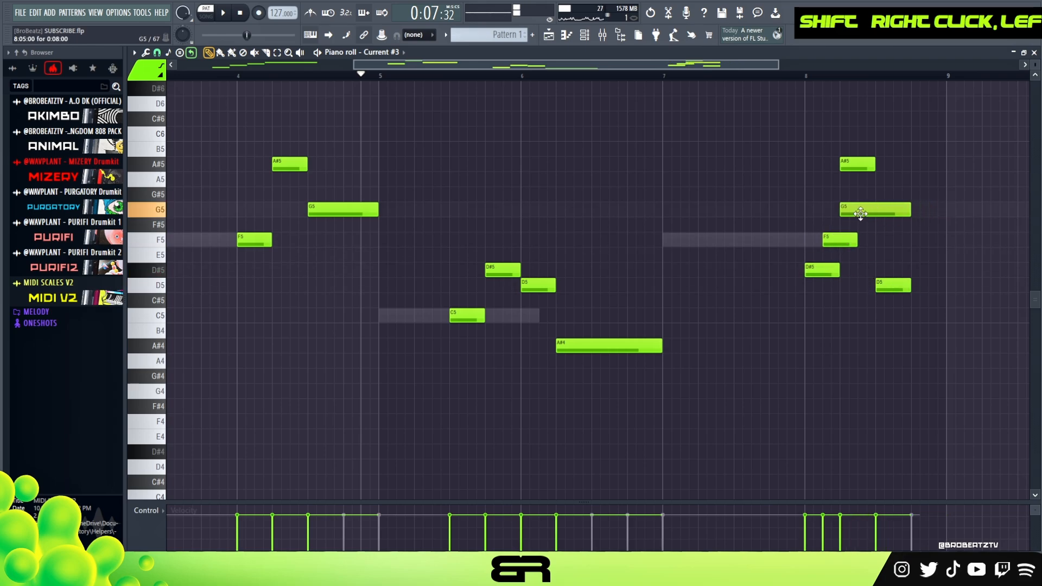
pyautogui.rightClick(856, 164)
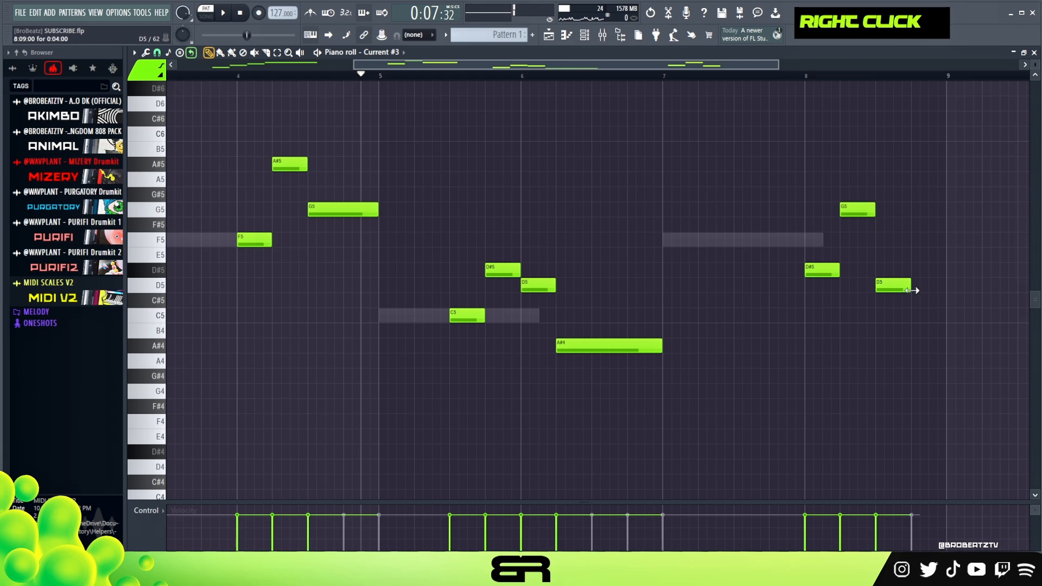
# Step: Extend the D5 note to the end of bar 8 and play back from near the end of bar 6
pyautogui.click(658, 77)
pyautogui.press('space')
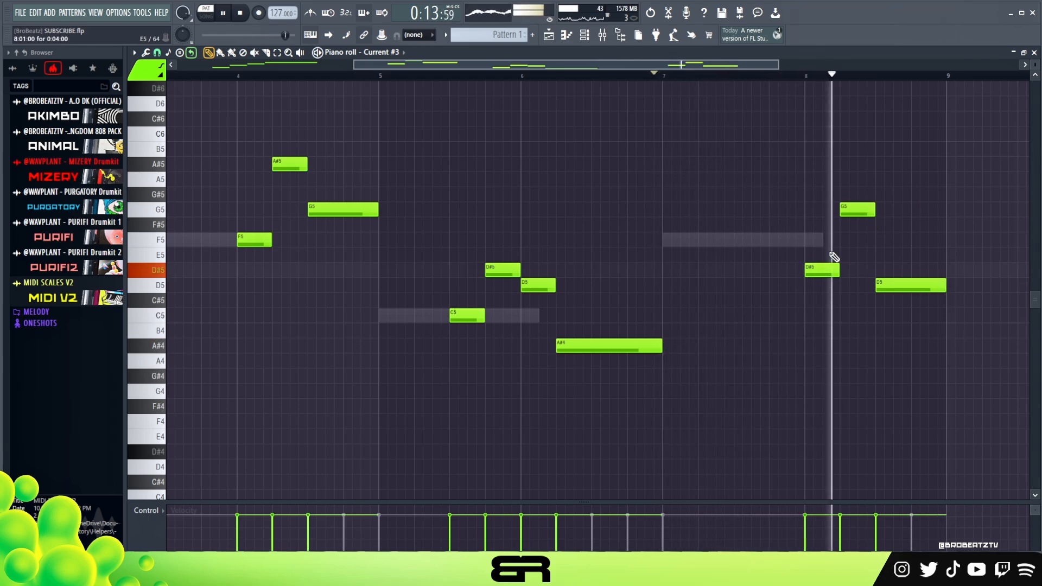
pyautogui.press('space')
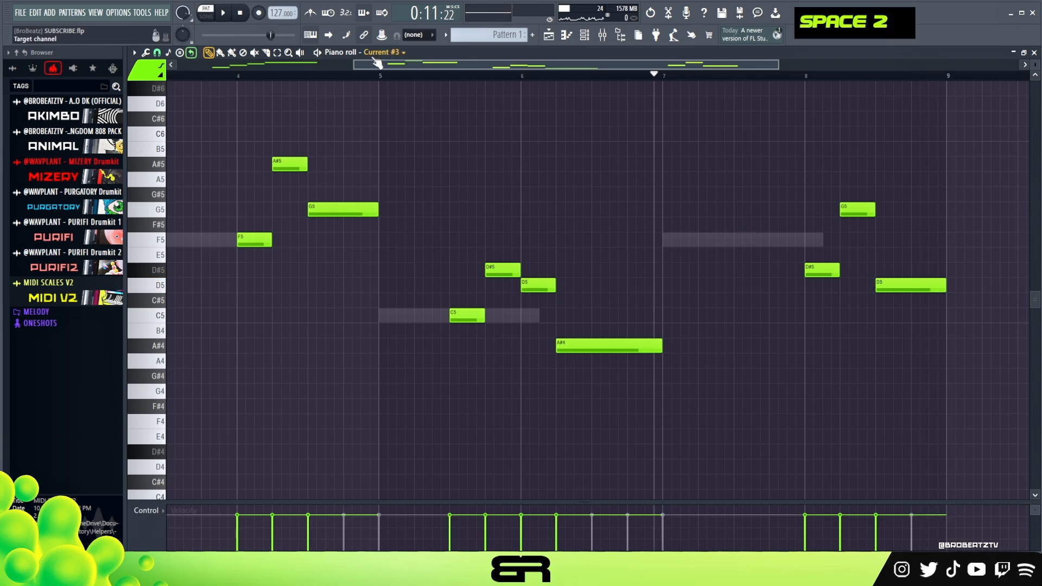
# Step: Open the Current #4 instrument, view its preset list at Abstract Drift and audition some notes with that preset
pyautogui.moveTo(374, 63); pyautogui.dragTo(187, 66)
pyautogui.moveTo(603, 65); pyautogui.dragTo(834, 74)
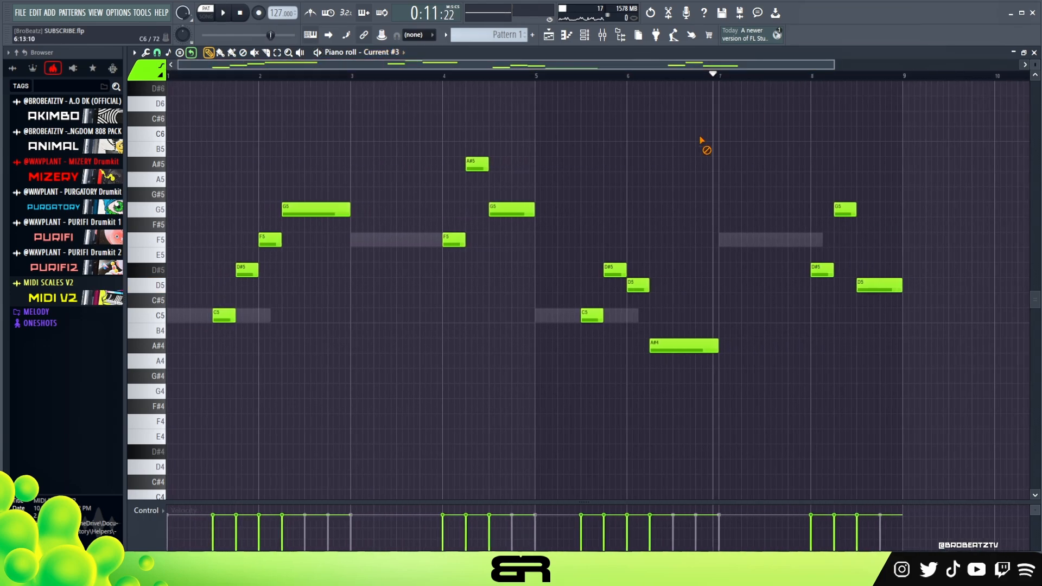
pyautogui.rightClick(646, 77)
pyautogui.click(566, 37)
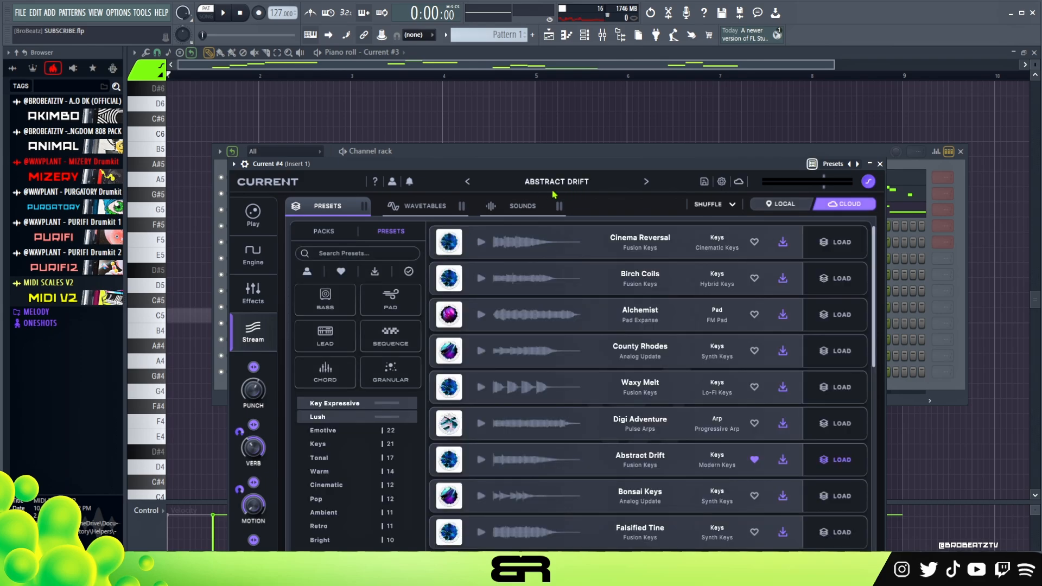
pyautogui.moveTo(508, 173); pyautogui.dragTo(547, 91)
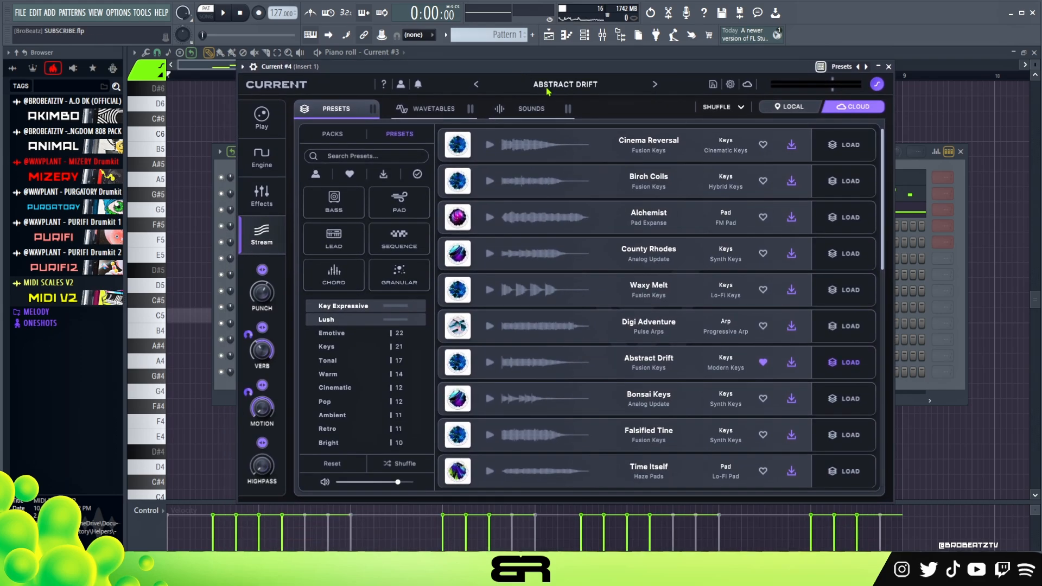
pyautogui.click(551, 85)
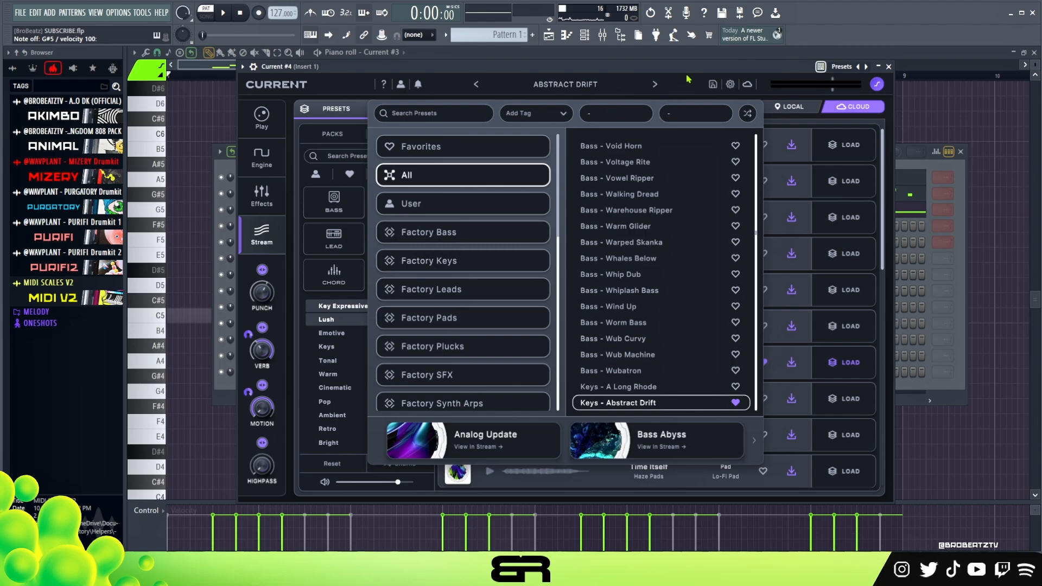
pyautogui.moveTo(690, 65); pyautogui.dragTo(731, 69)
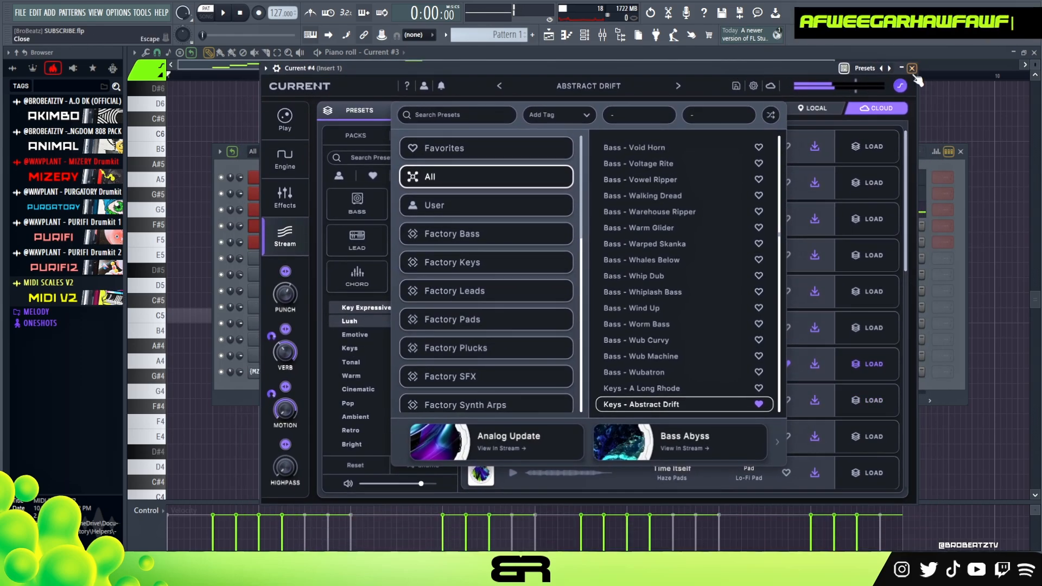
pyautogui.click(912, 69)
# Step: Open the piano roll of Current #4 and add a G5 note filling bar 1
pyautogui.rightClick(324, 224)
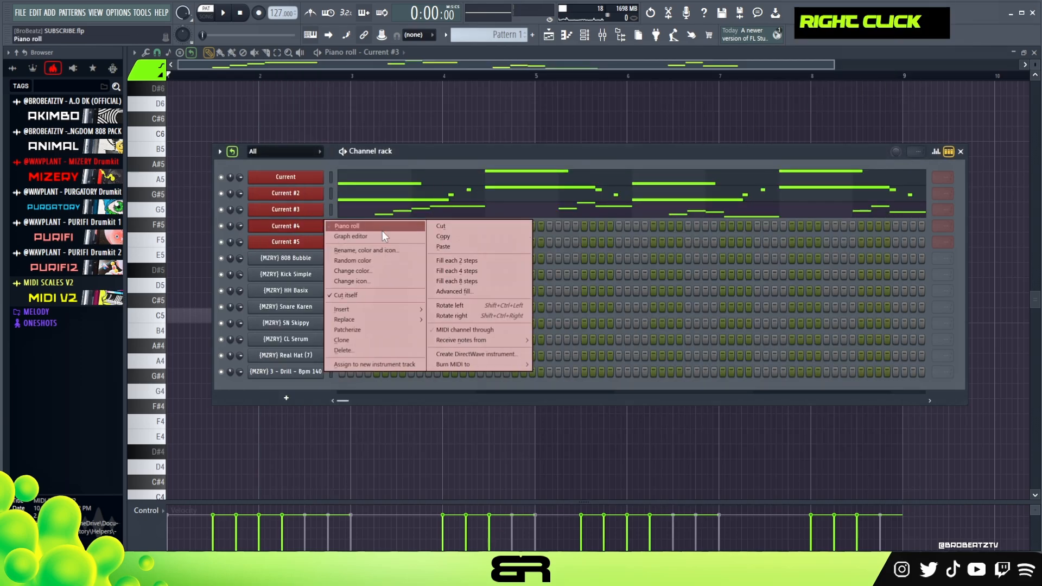
pyautogui.click(382, 227)
pyautogui.scroll(-1, 261, 333)
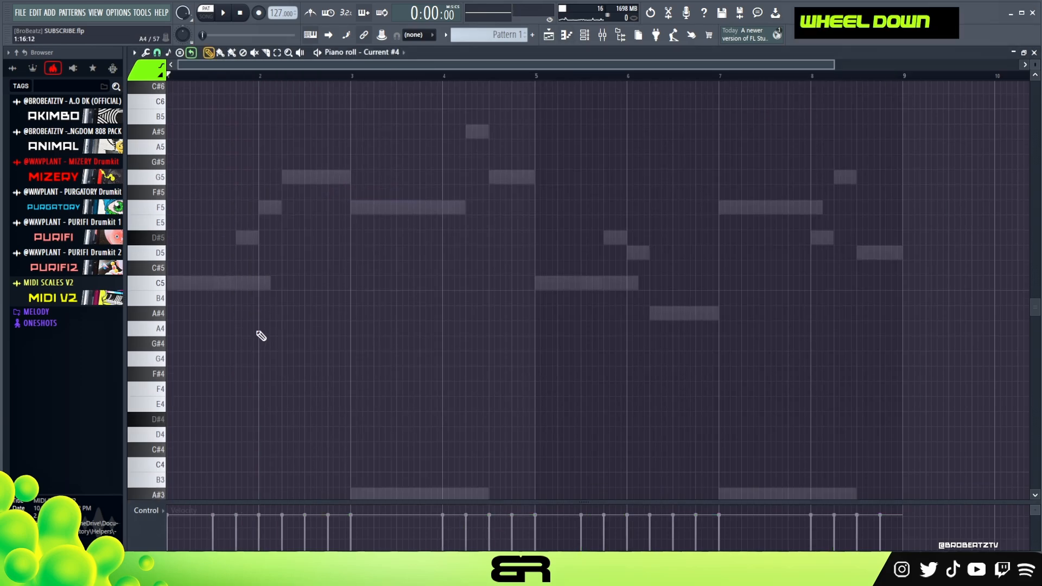
pyautogui.scroll(2, 263, 334)
pyautogui.click(171, 243)
pyautogui.press('space')
pyautogui.press('space')
pyautogui.moveTo(211, 248); pyautogui.dragTo(239, 252)
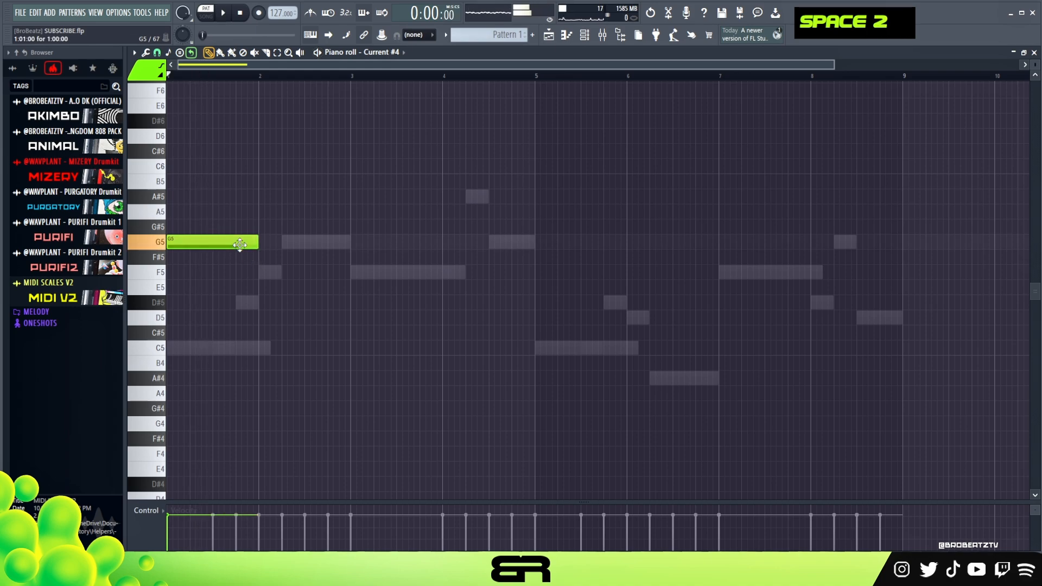
# Step: Add one-bar F5, D#5 and D5 notes in bars 2, 3 and 4 and play back the line
pyautogui.click(262, 271)
pyautogui.click(337, 300)
pyautogui.moveTo(336, 300); pyautogui.dragTo(348, 300)
pyautogui.click(442, 319)
pyautogui.press('space')
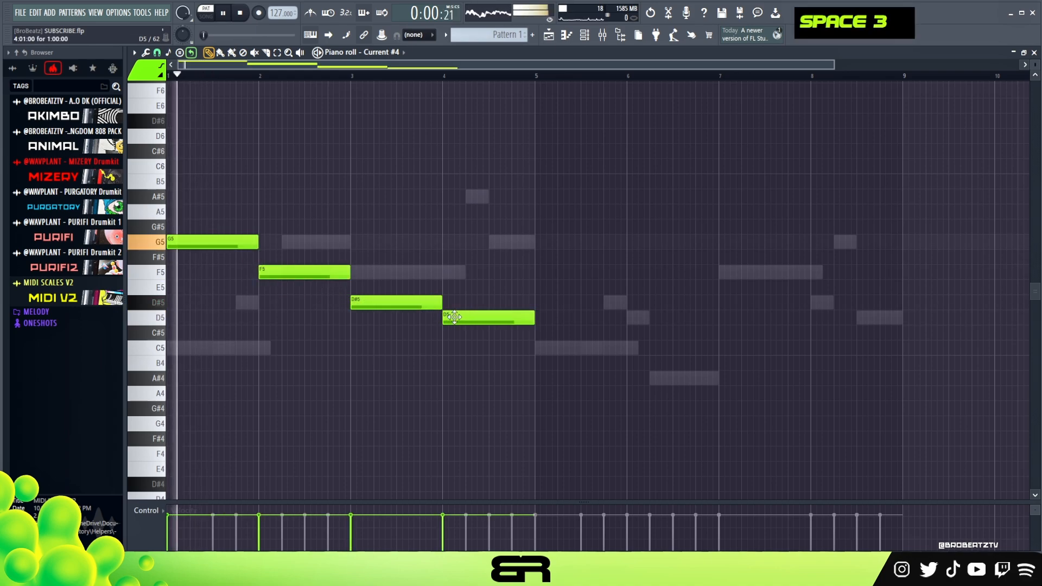
pyautogui.rightClick(409, 358)
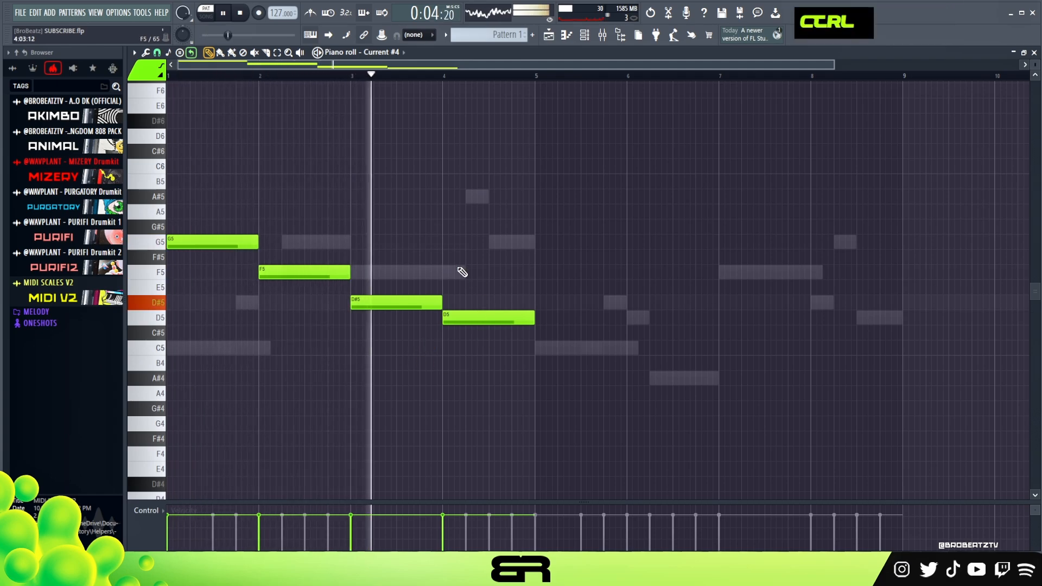
# Step: Lower the velocity of all four notes slightly and shift the boundary between D#5 and D5 to beat 3 of bar 4
pyautogui.hotkey('ctrl', 'a')
pyautogui.scroll(-5, 477, 237)
pyautogui.rightClick(483, 242)
pyautogui.press('space')
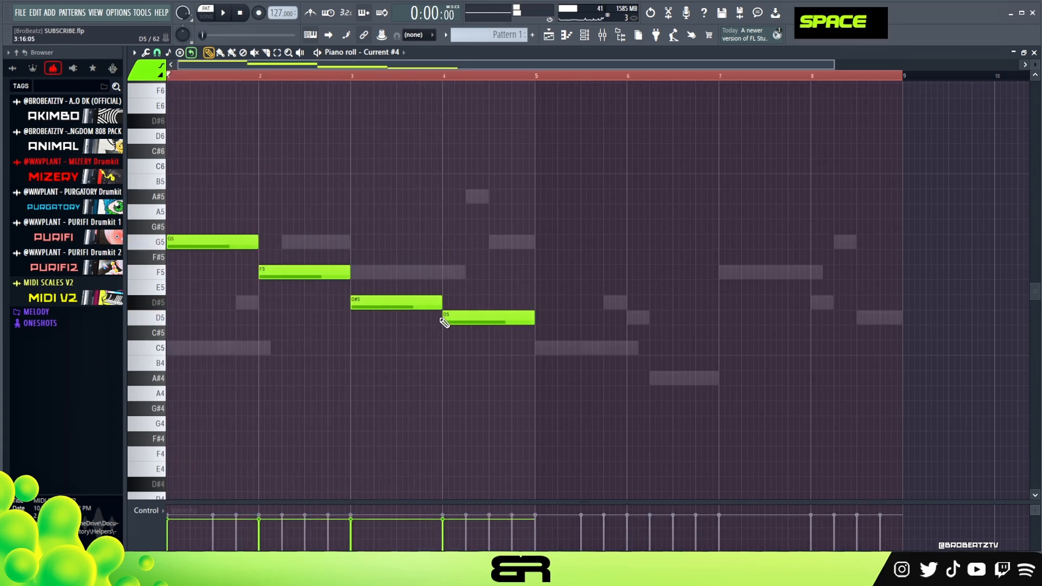
pyautogui.moveTo(444, 320); pyautogui.dragTo(490, 324)
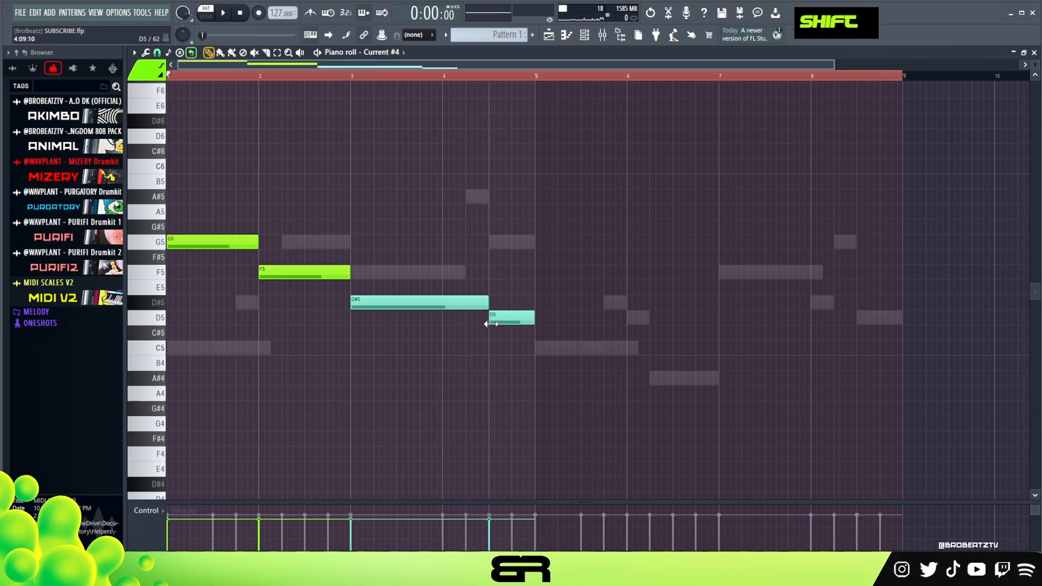
pyautogui.rightClick(400, 342)
# Step: Duplicate the four-bar Current #4 line into bars 5 to 8 and play it back
pyautogui.hotkey('ctrl', 'a')
pyautogui.moveTo(203, 242); pyautogui.dragTo(570, 249)
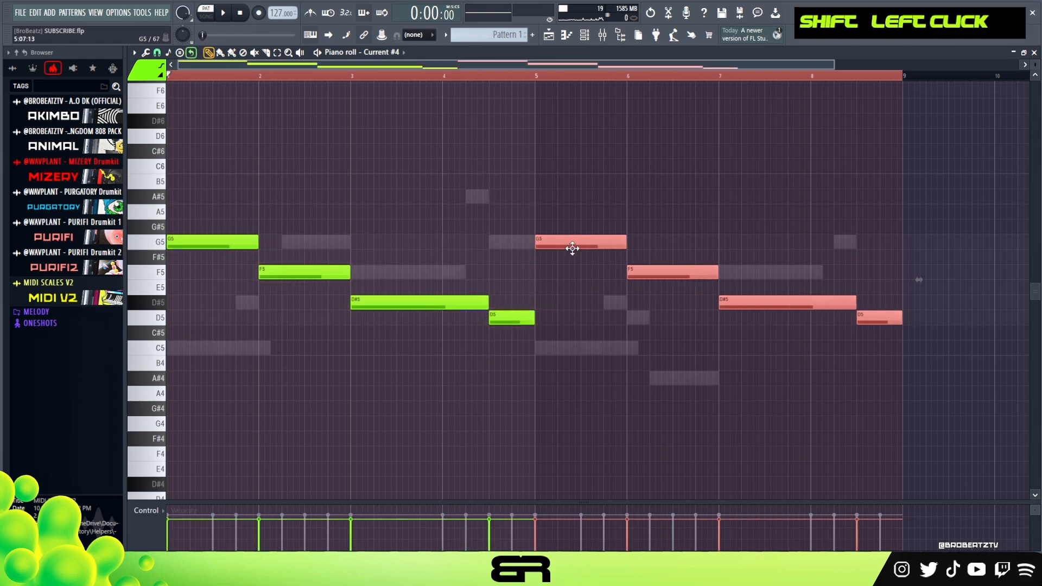
pyautogui.press('space')
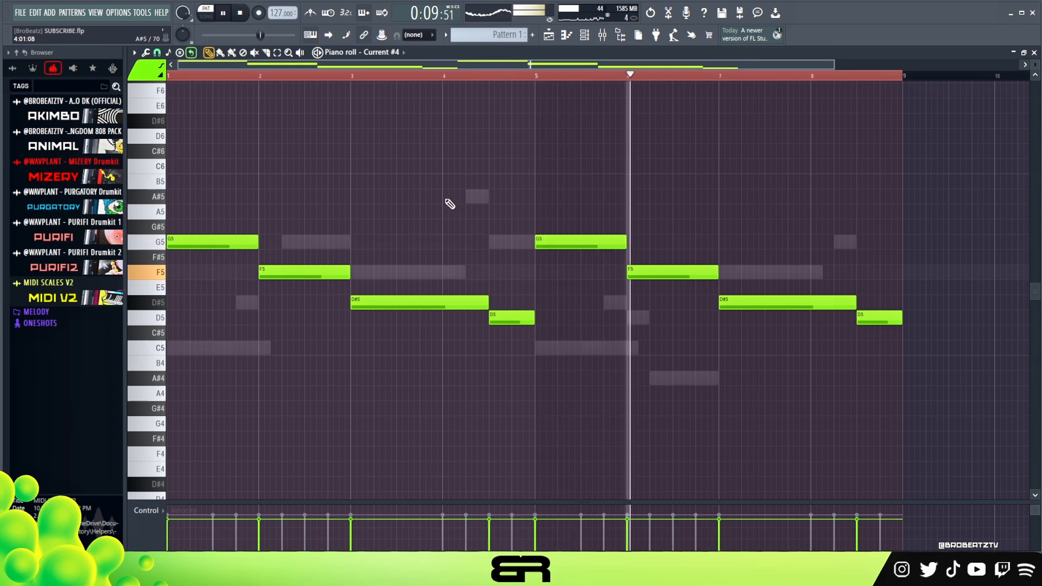
pyautogui.press('space')
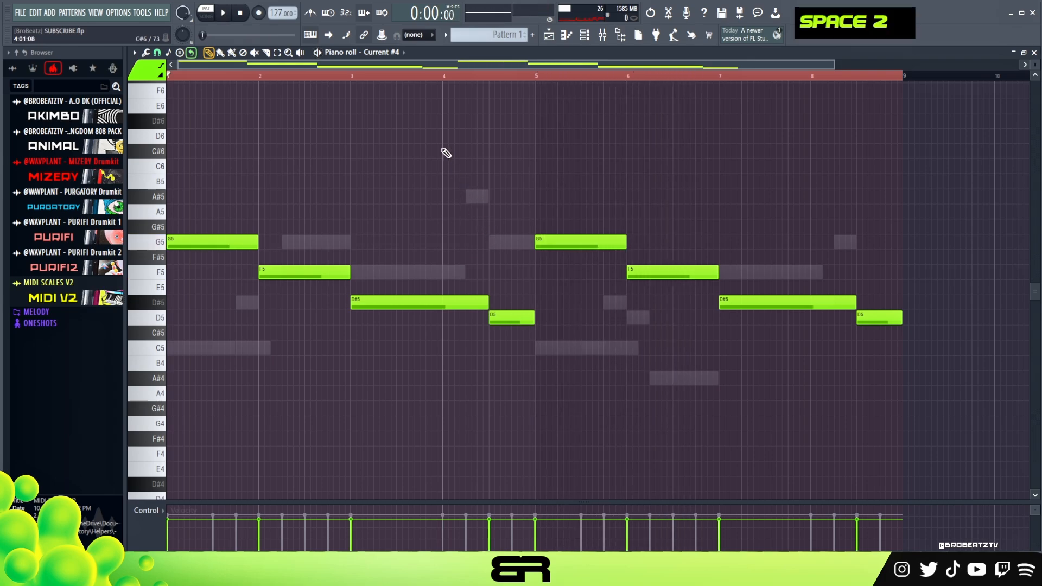
# Step: Open the Current #5 instrument and audition the A Dusty Organ preset with a few notes
pyautogui.click(584, 36)
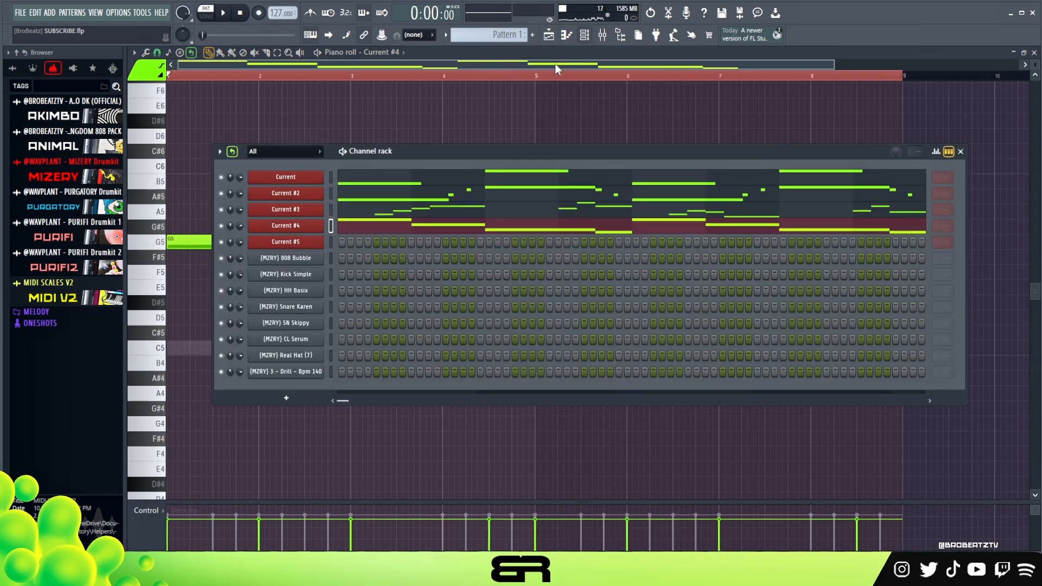
pyautogui.click(285, 242)
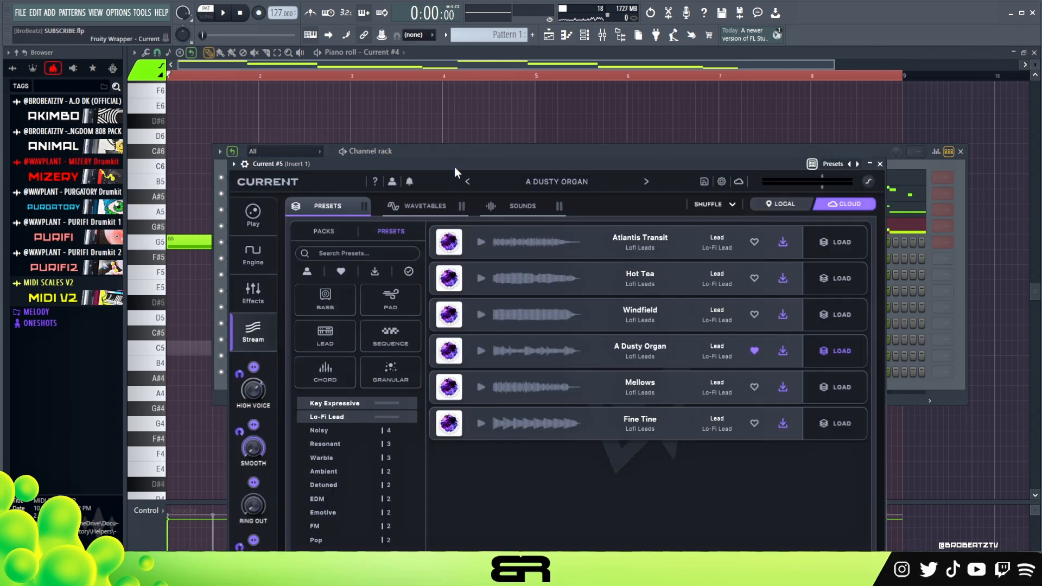
pyautogui.moveTo(454, 166); pyautogui.dragTo(437, 107)
pyautogui.press('s')
pyautogui.press('g')
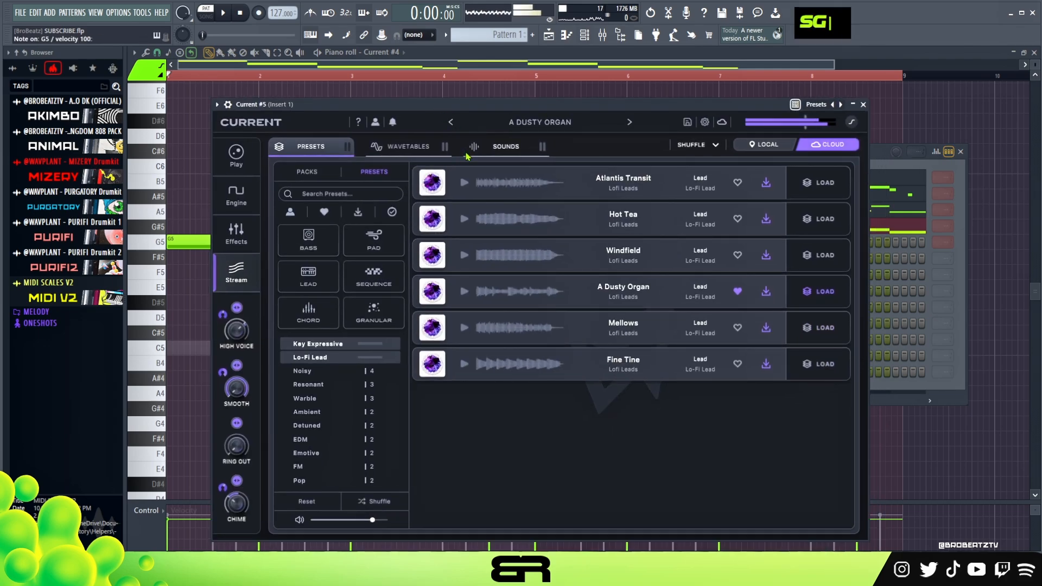
pyautogui.press('r')
pyautogui.press('y')
pyautogui.press('w')
pyautogui.press('r')
pyautogui.press('e')
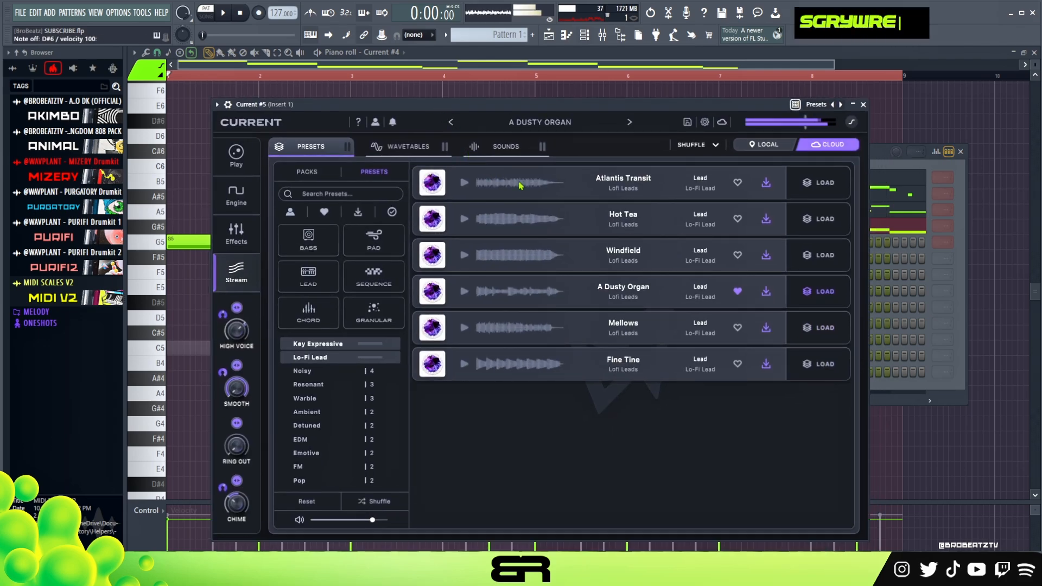
# Step: View the preset list around Lead - A Dusty Organ and close the Current #5 instrument
pyautogui.click(545, 124)
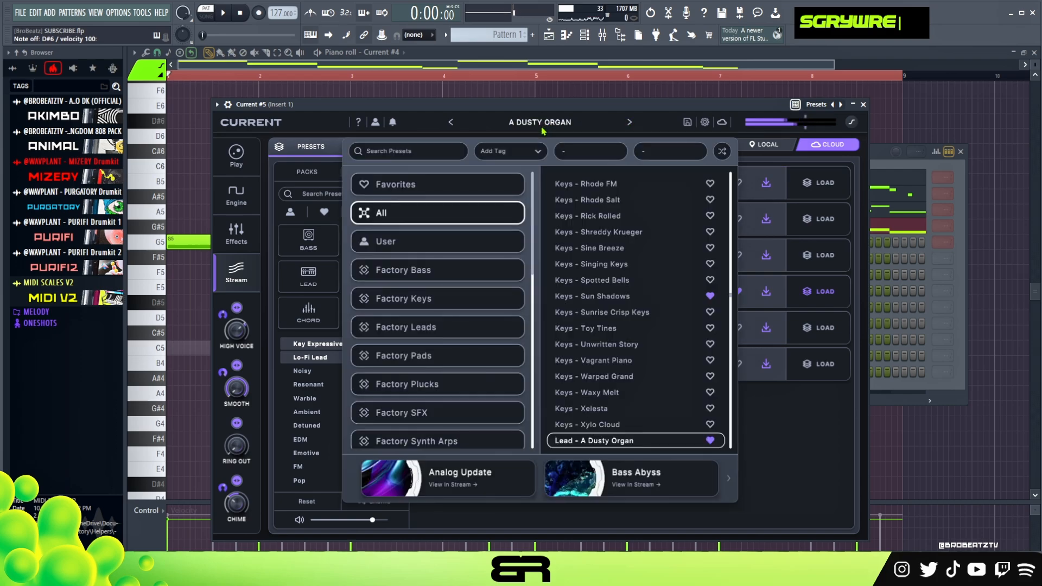
pyautogui.scroll(-3, 686, 299)
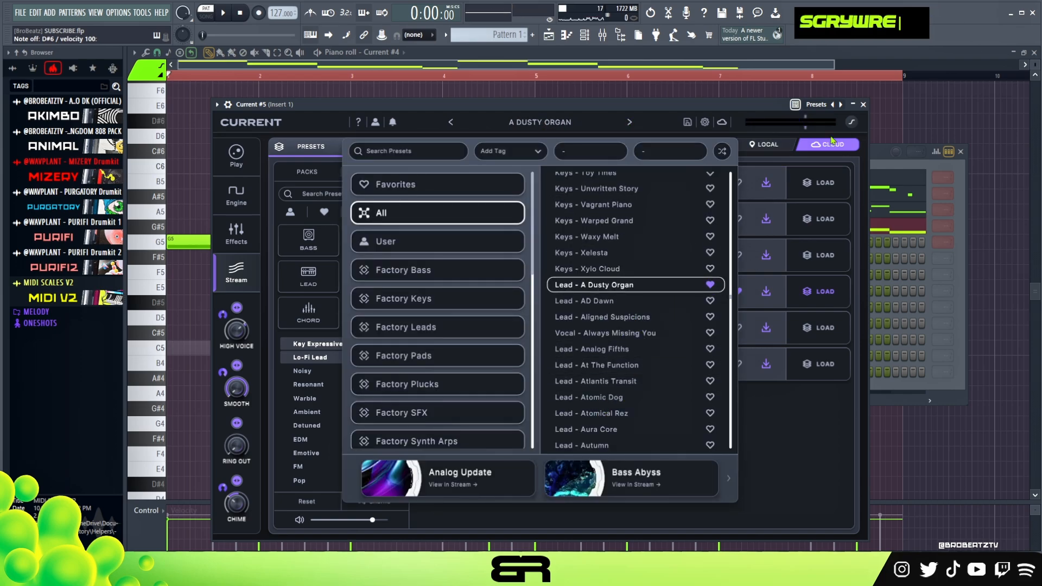
pyautogui.click(863, 104)
# Step: Open the piano roll of Current #5 and set its grid snap to 1/3 beat
pyautogui.rightClick(304, 242)
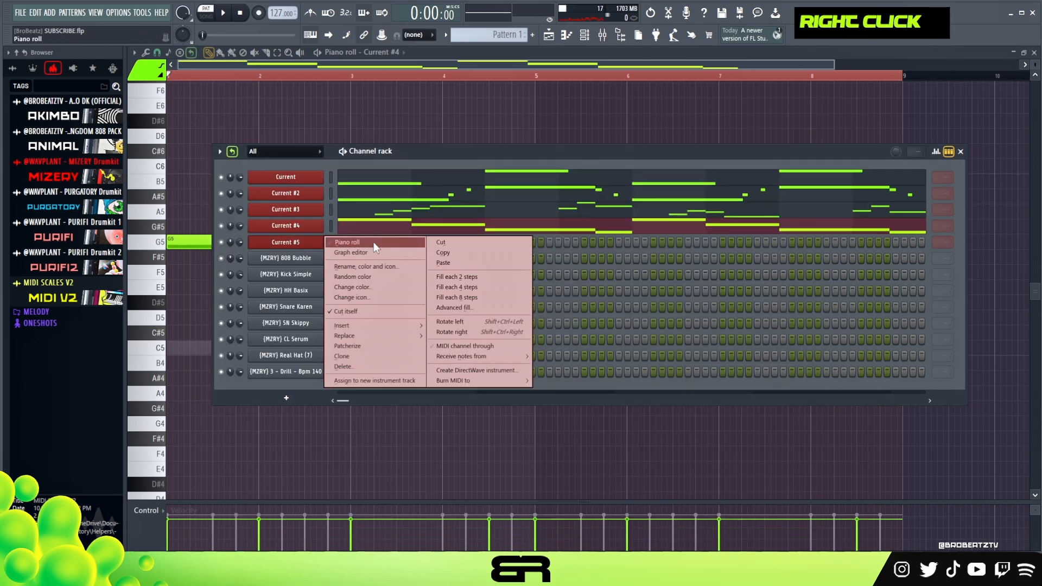
pyautogui.click(374, 242)
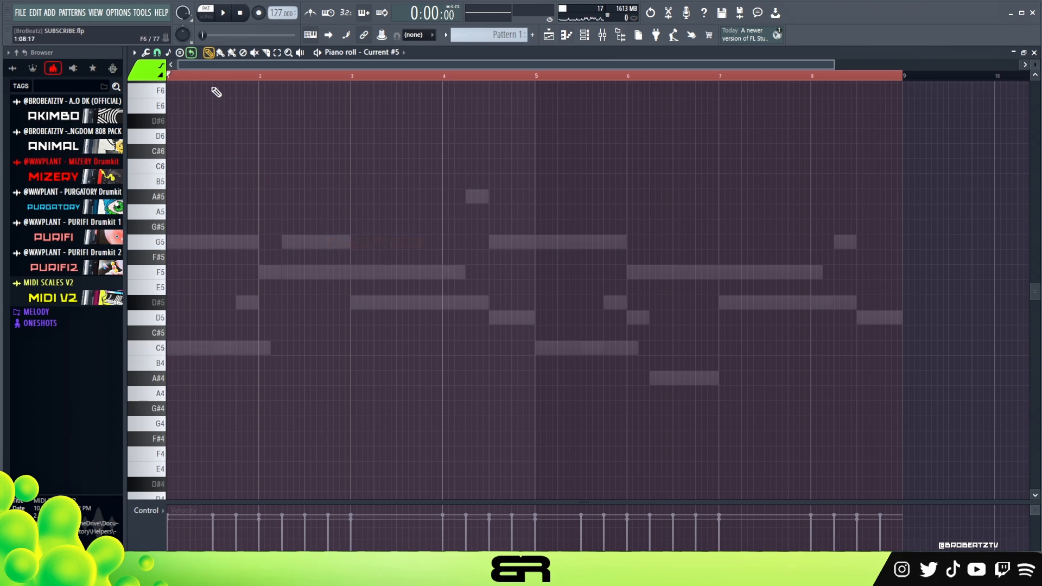
pyautogui.scroll(5, 220, 87)
pyautogui.click(157, 52)
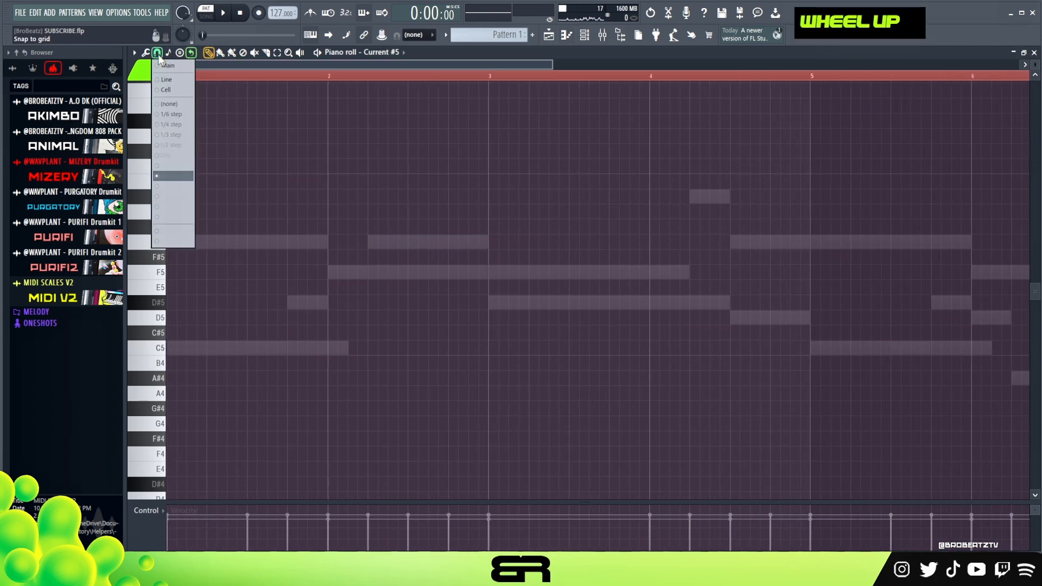
pyautogui.click(174, 193)
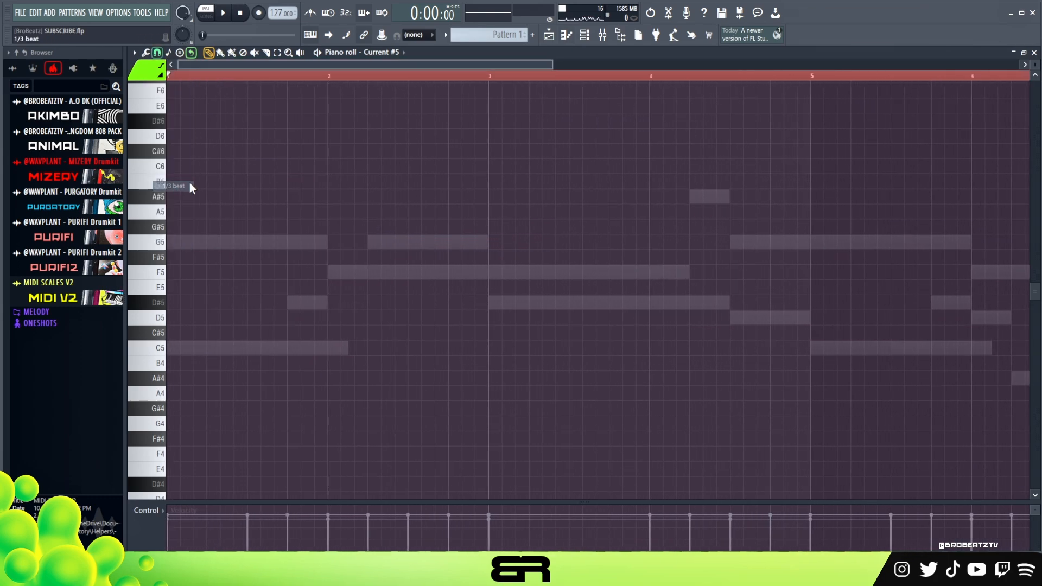
# Step: Clear the time selection in the Current #5 piano roll and play the pattern
pyautogui.doubleClick(205, 77)
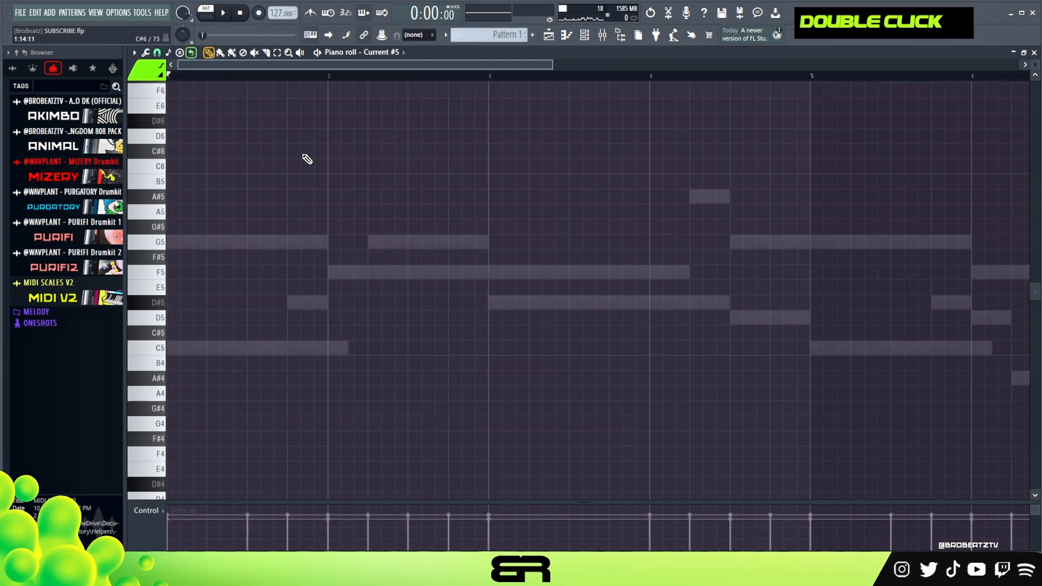
pyautogui.press('space')
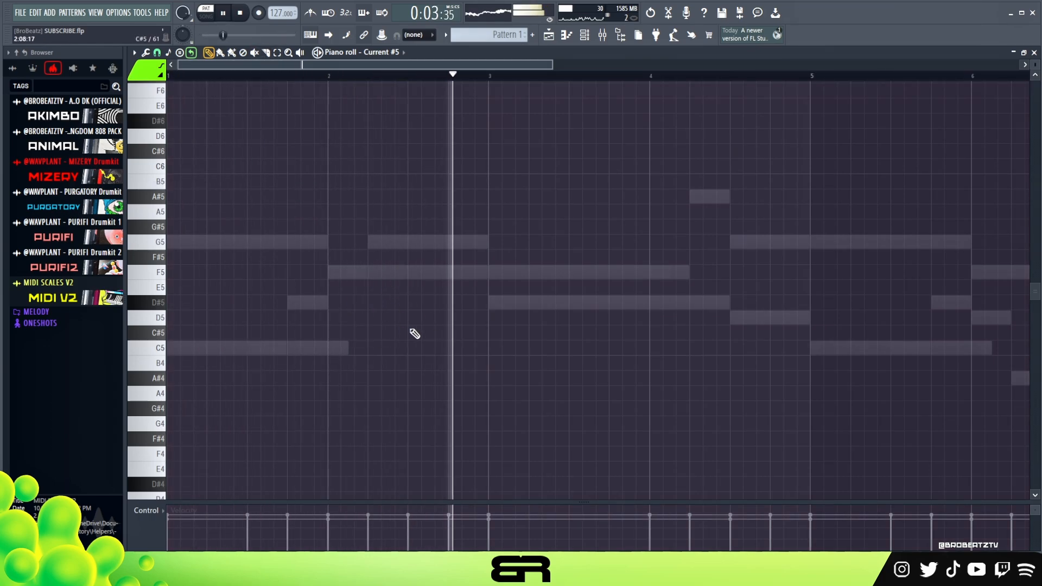
pyautogui.press('space')
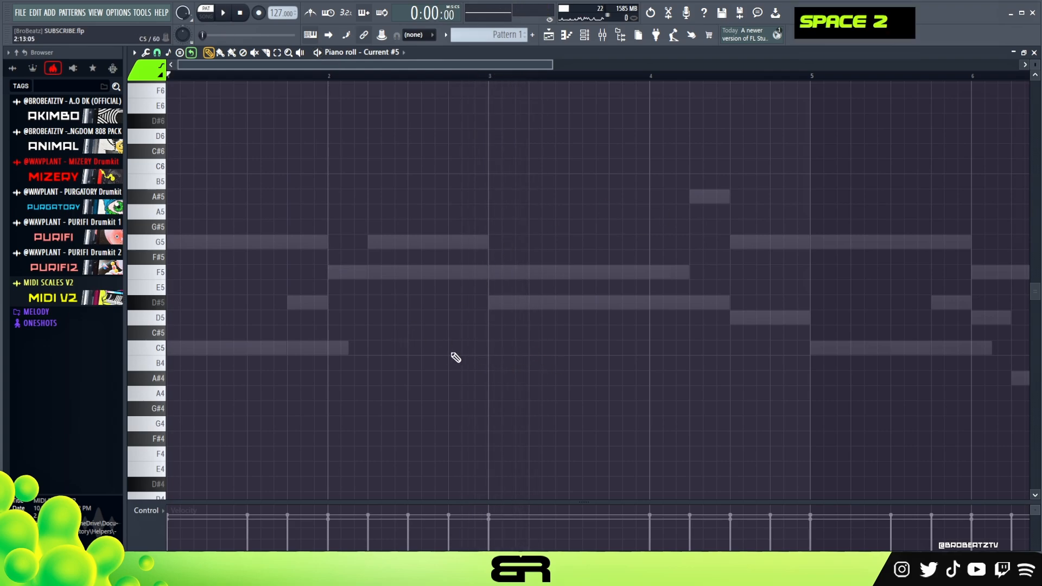
# Step: Place a short rising run of C5, D5 and D#5 notes at the end of bar 2 and play it back
pyautogui.click(454, 350)
pyautogui.hotkey('ctrl', 'a')
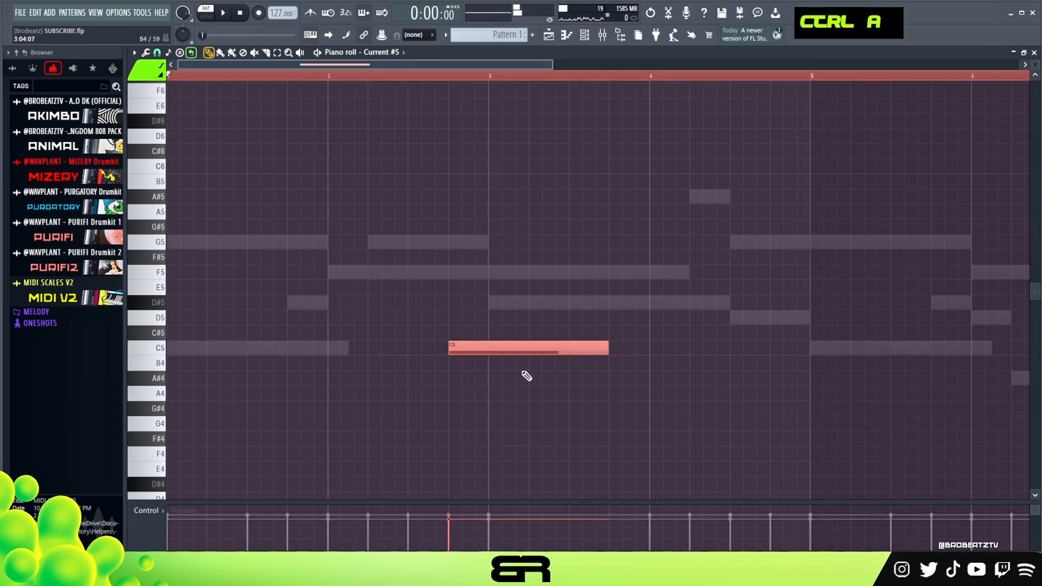
pyautogui.hotkey('shift', 'd')
pyautogui.rightClick(523, 370)
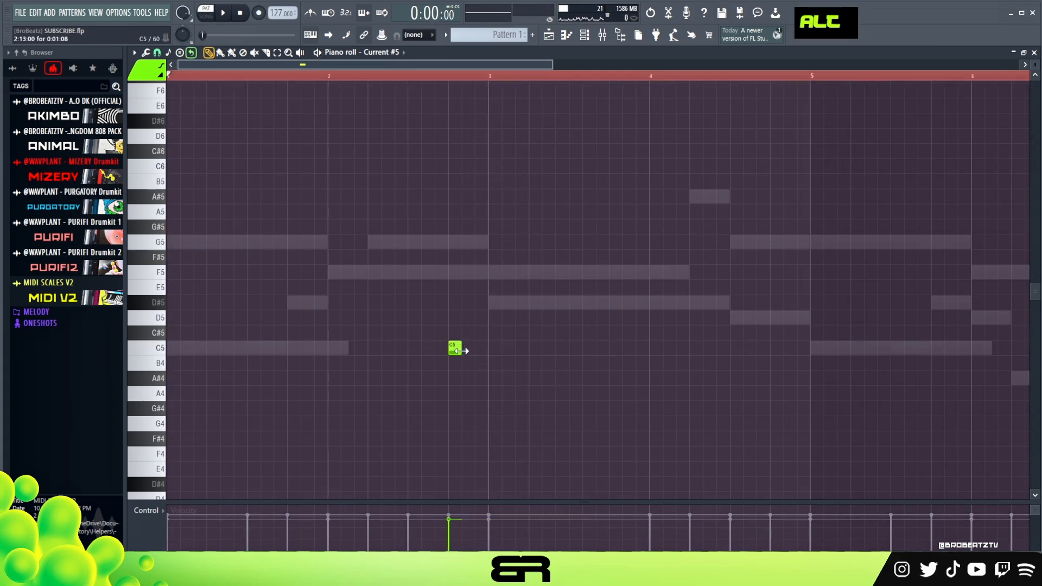
pyautogui.moveTo(461, 351); pyautogui.dragTo(475, 354)
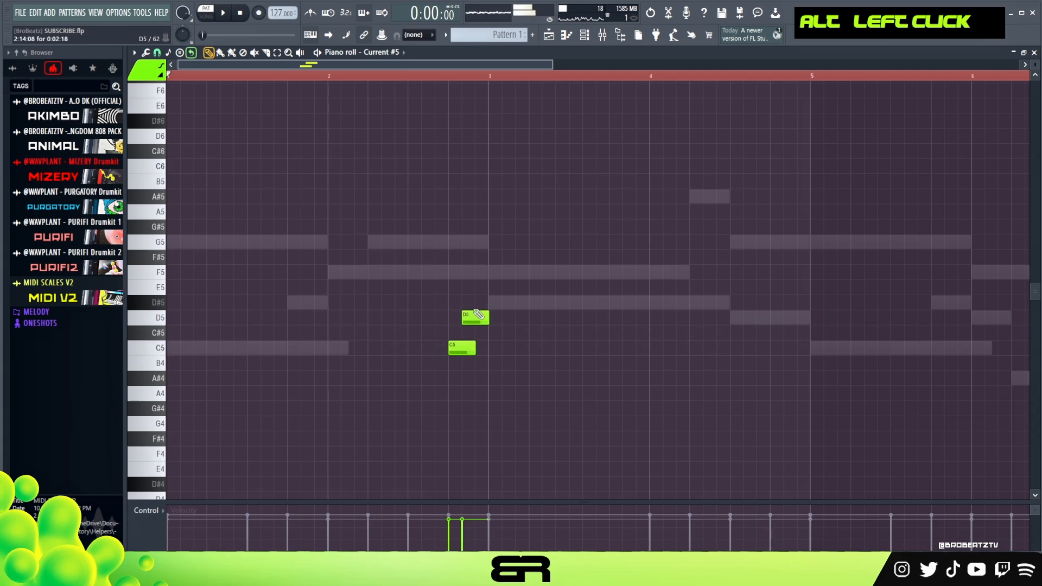
pyautogui.click(478, 303)
pyautogui.moveTo(487, 318)
pyautogui.mouseDown()
pyautogui.moveTo(474, 320)
pyautogui.moveTo(487, 307)
pyautogui.mouseUp()
pyautogui.press('space')
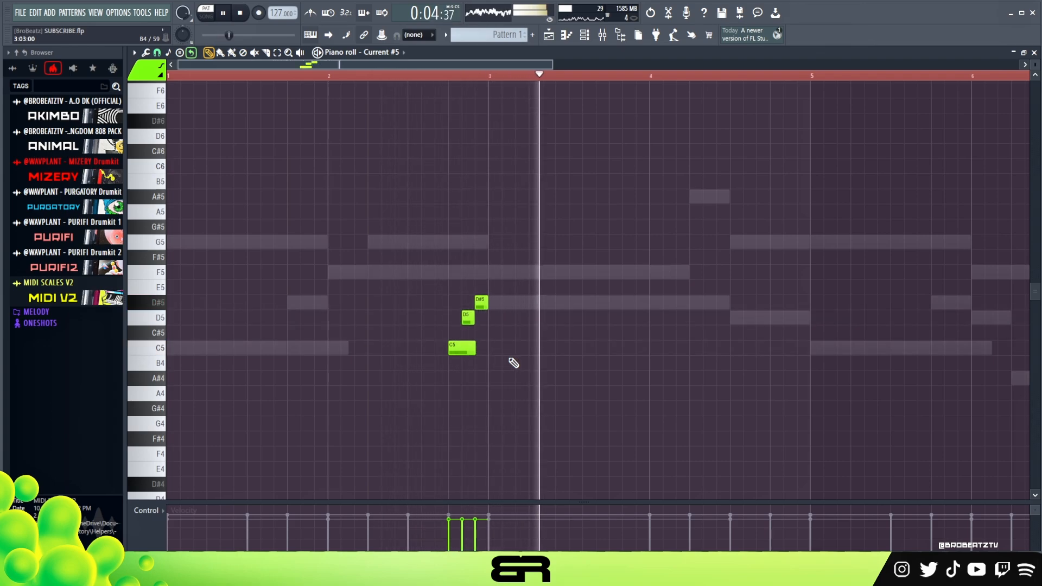
pyautogui.press('space')
# Step: Copy the three-note run to the end of bar 4 and rearrange it to descend from D#5 through D5 to C5
pyautogui.moveTo(509, 264); pyautogui.dragTo(775, 350)
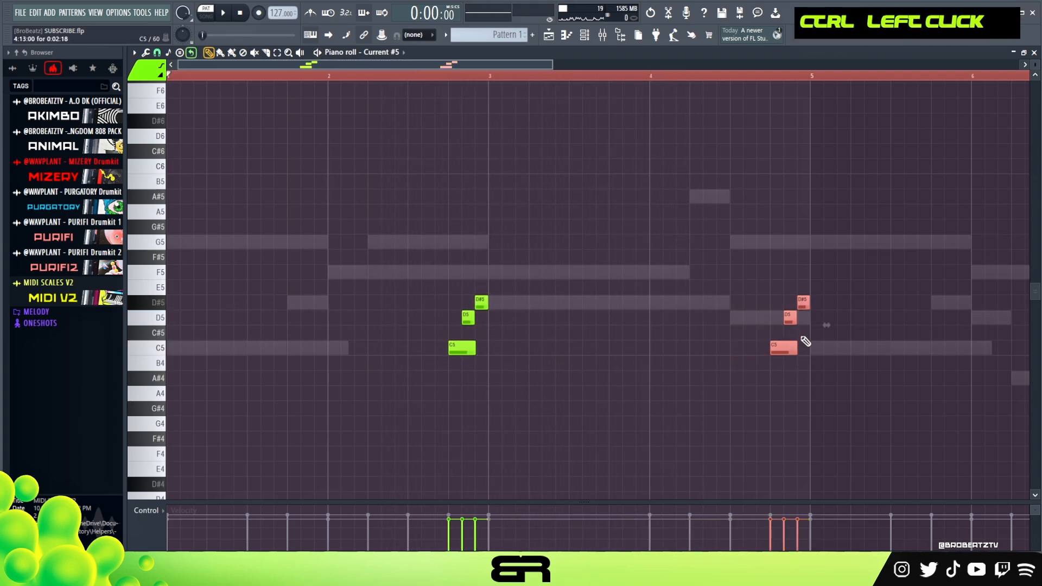
pyautogui.click(804, 345)
pyautogui.moveTo(803, 302); pyautogui.dragTo(778, 308)
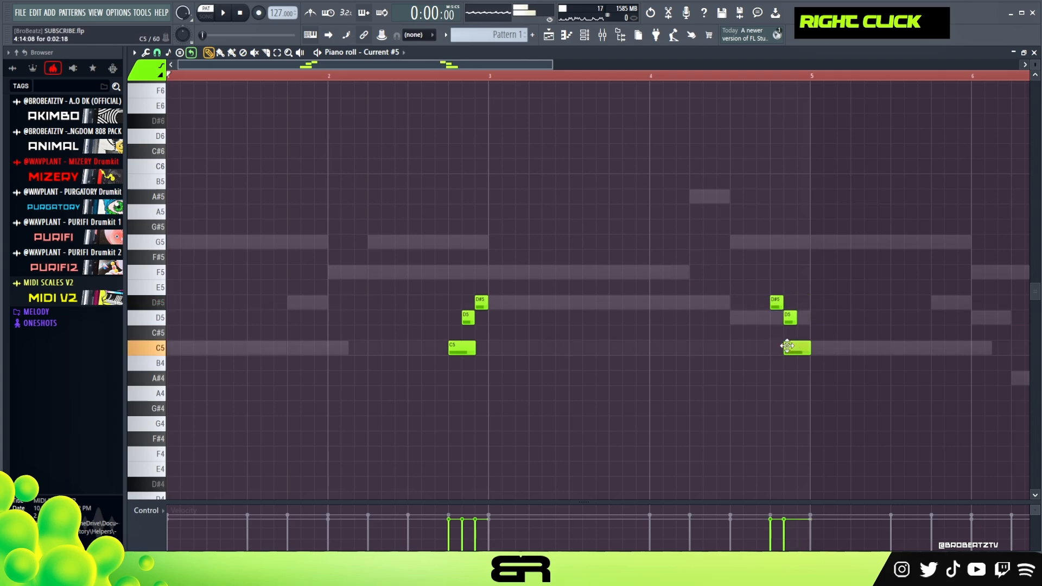
# Step: Add a long C5 note from the start of bar 5, trim it to end before bar 6, and play the pattern back
pyautogui.moveTo(823, 347); pyautogui.dragTo(992, 353)
pyautogui.press('space')
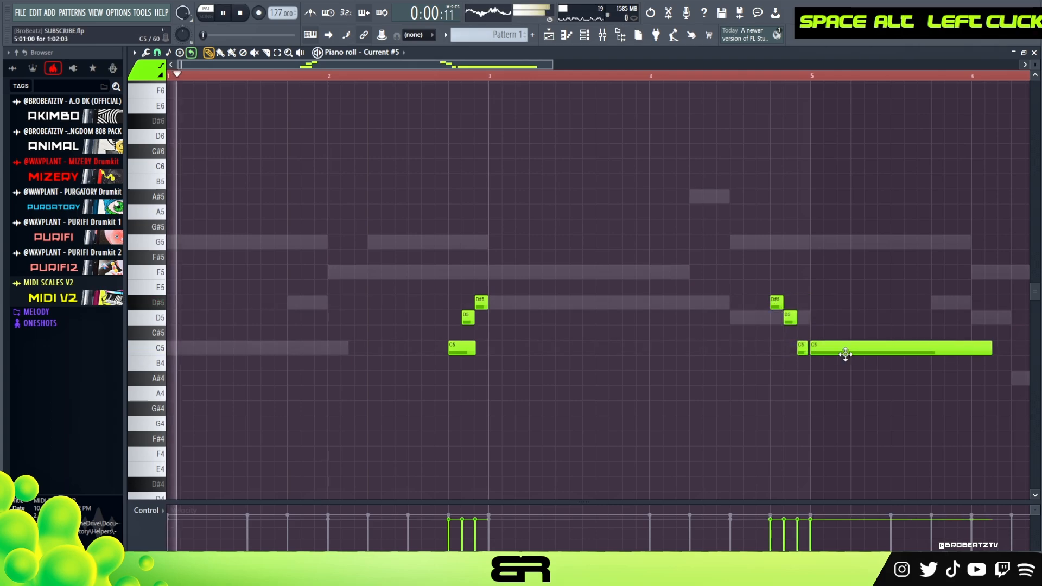
pyautogui.rightClick(621, 418)
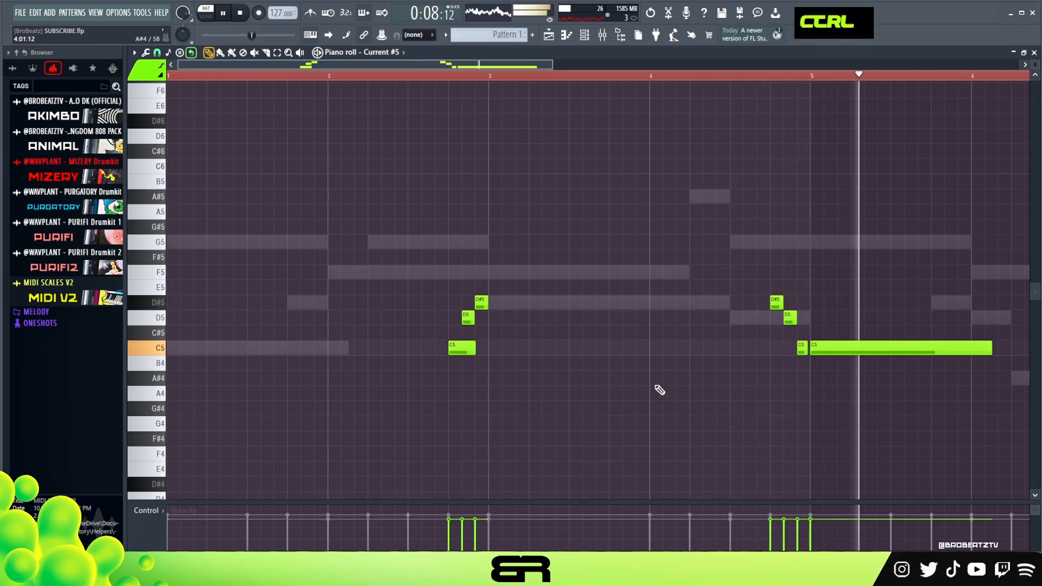
pyautogui.keyDown('ctrl'); pyautogui.rightClick(659, 411); pyautogui.keyUp('ctrl')
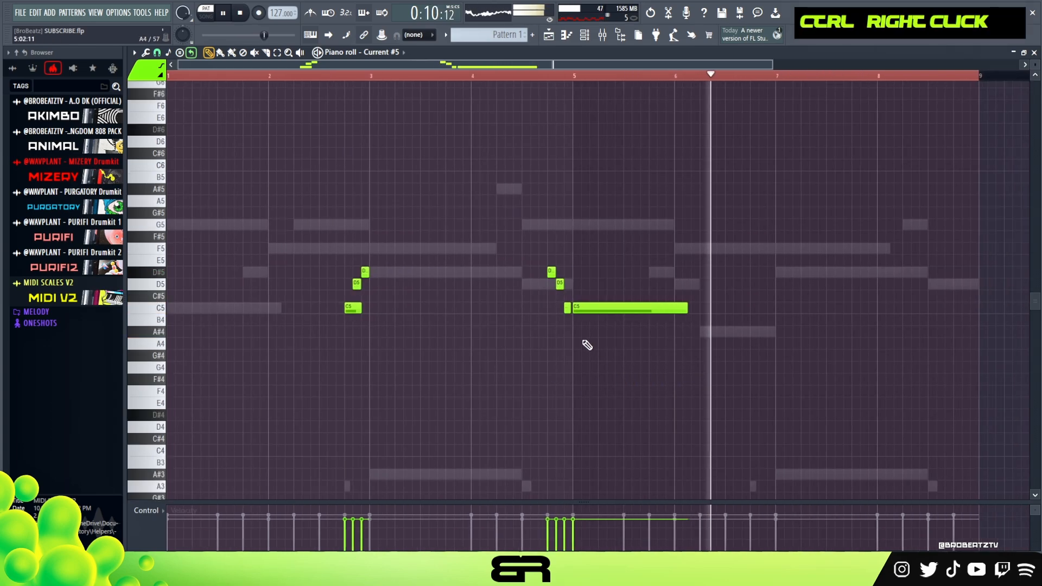
pyautogui.press('alt')
pyautogui.moveTo(684, 306); pyautogui.dragTo(663, 307)
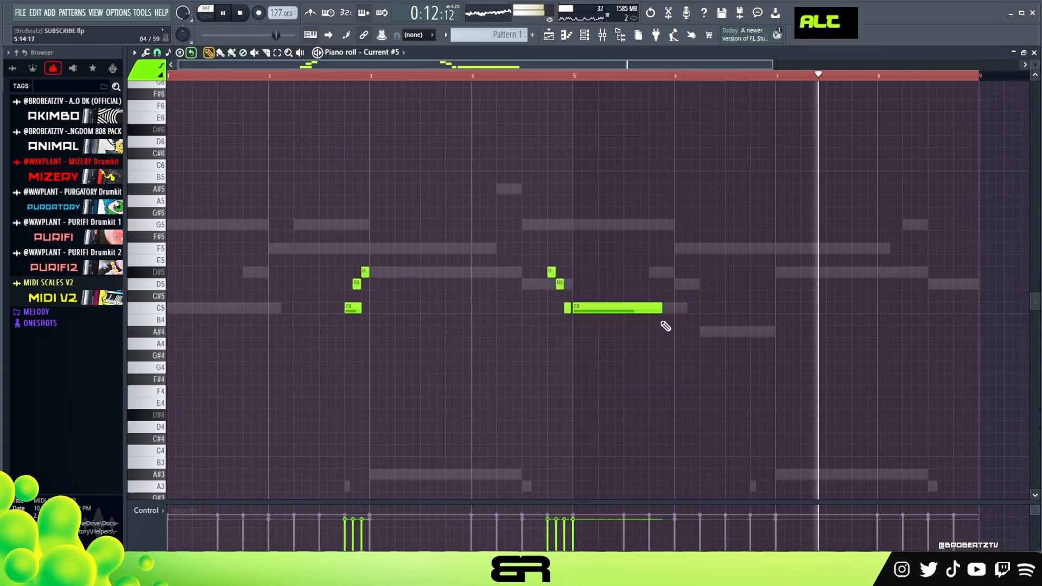
pyautogui.rightClick(668, 338)
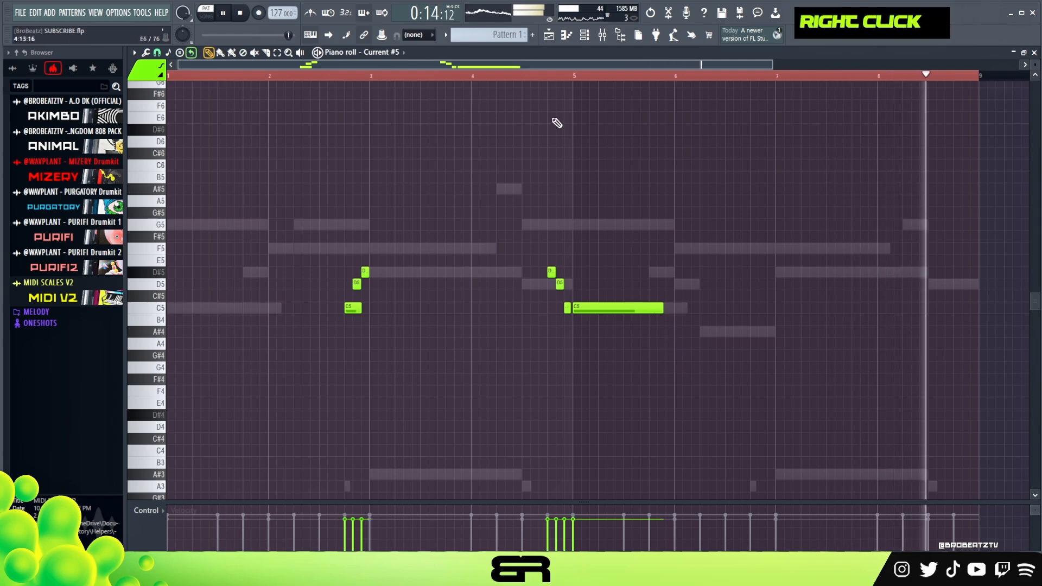
pyautogui.press('space')
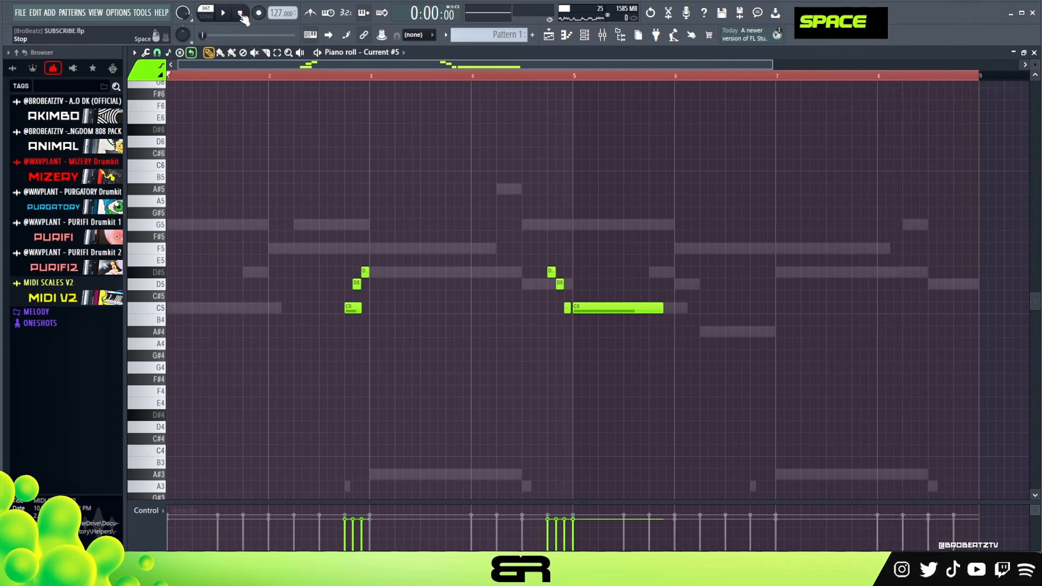
pyautogui.doubleClick(299, 76)
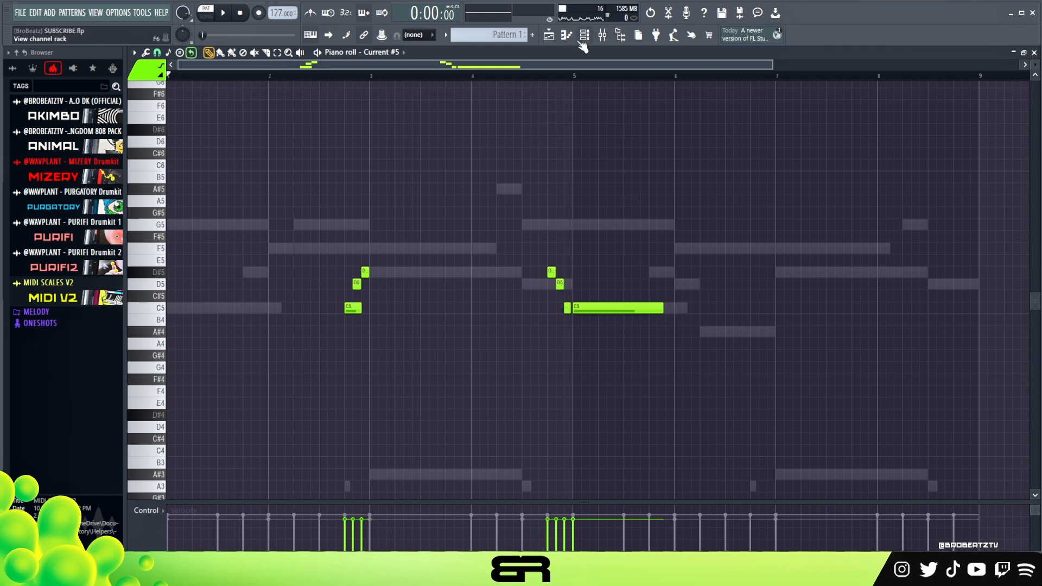
# Step: Place Pattern 1 at bar 1 of Track 1 in the playlist
pyautogui.click(585, 43)
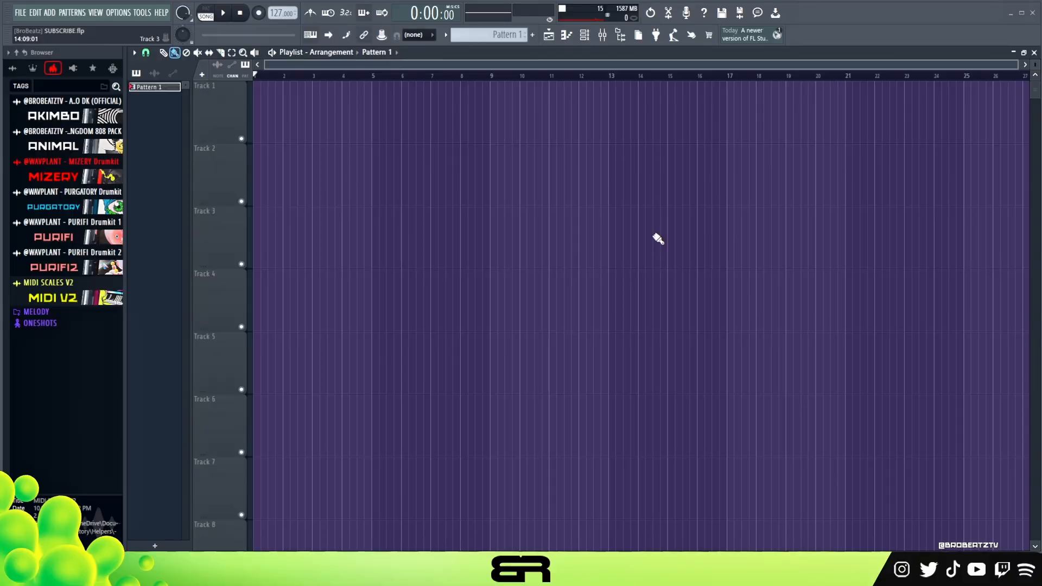
pyautogui.click(378, 115)
pyautogui.moveTo(442, 121); pyautogui.dragTo(274, 125)
pyautogui.rightClick(351, 177)
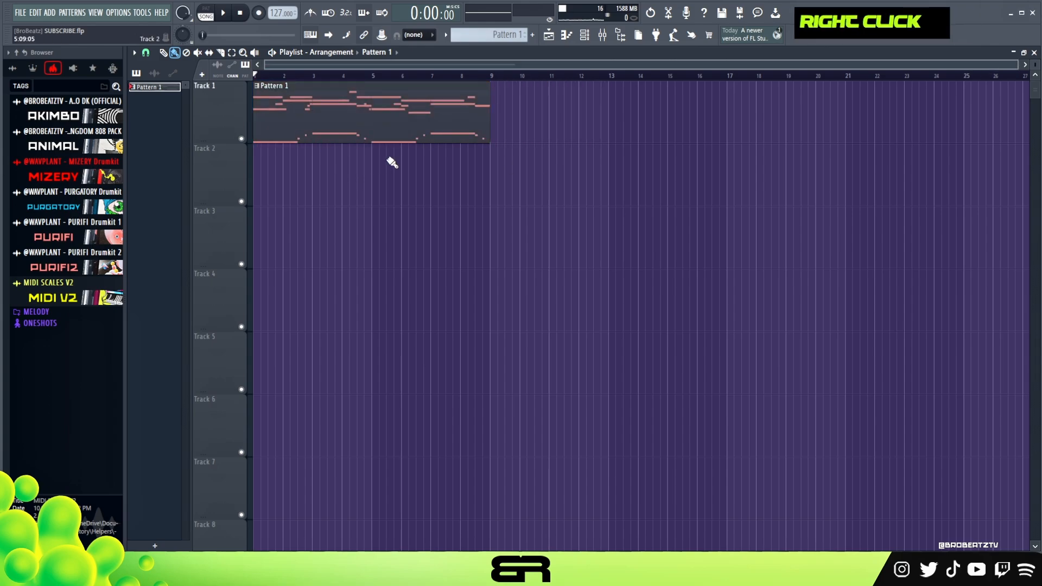
# Step: Select bars 1 to 8 in the playlist, arm recording, and record the pattern's playback as an audio clip
pyautogui.moveTo(489, 77); pyautogui.dragTo(253, 80)
pyautogui.rightClick(294, 67)
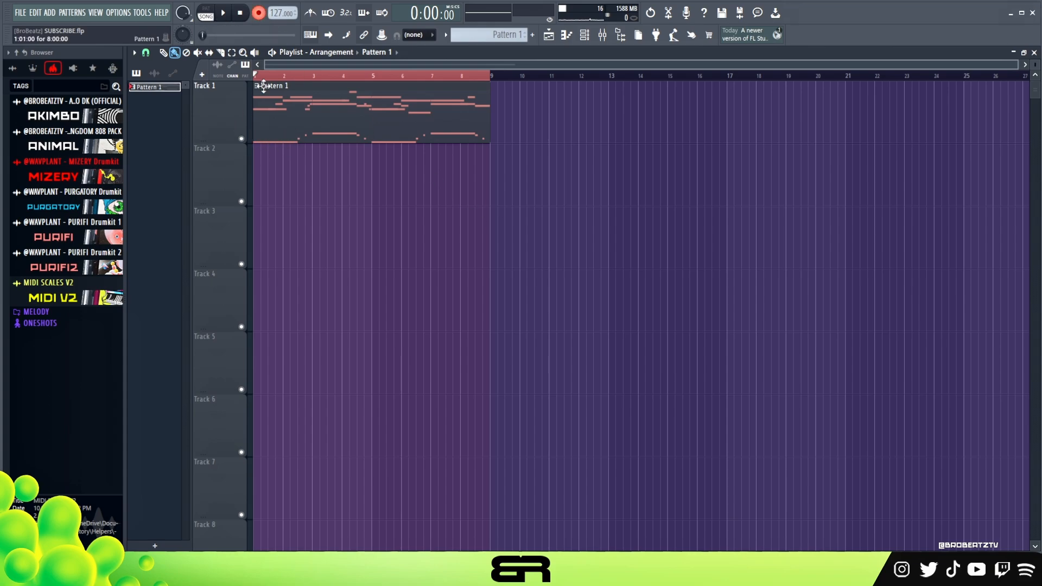
pyautogui.scroll(4, 273, 75)
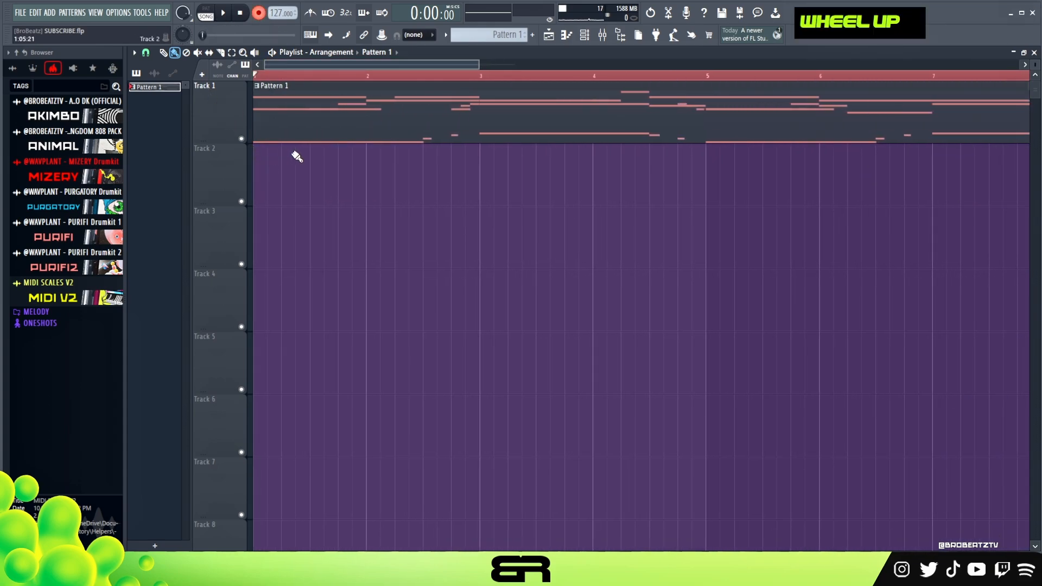
pyautogui.moveTo(477, 65); pyautogui.dragTo(616, 65)
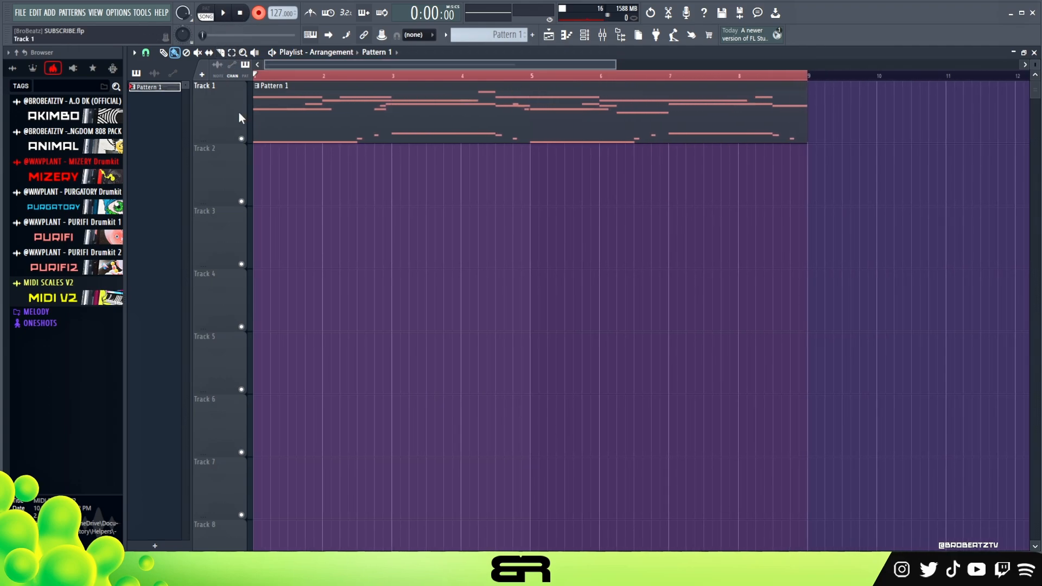
pyautogui.press('space')
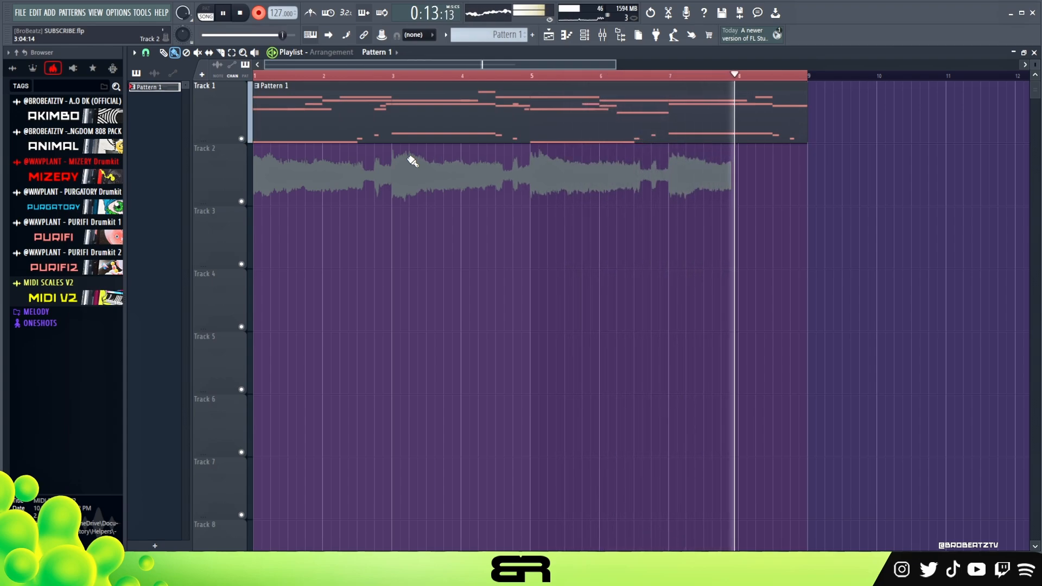
pyautogui.click(241, 14)
# Step: Rename the recorded audio clip as Render_NoFX
pyautogui.rightClick(185, 98)
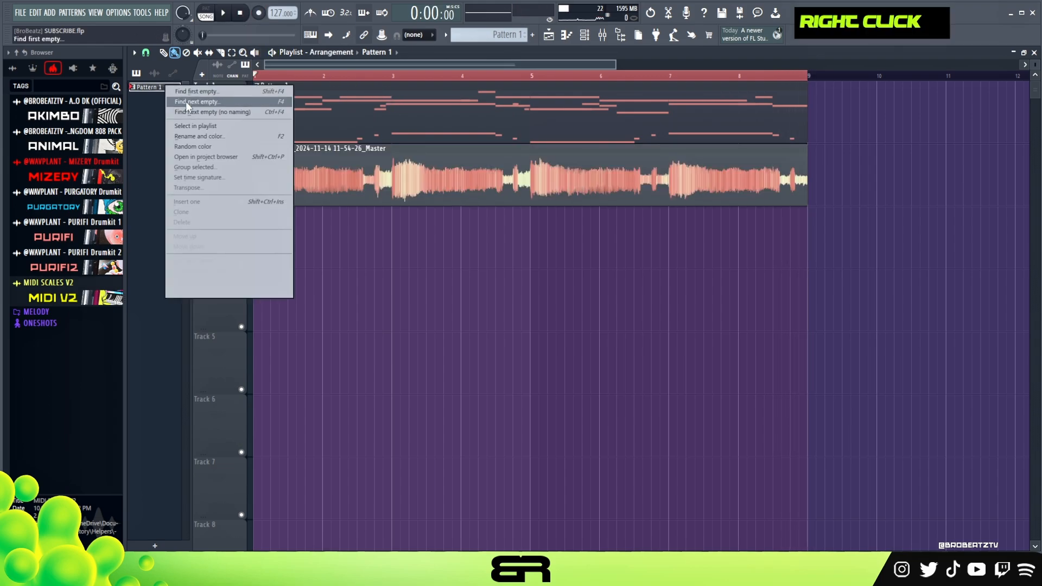
pyautogui.click(154, 72)
pyautogui.rightClick(147, 88)
pyautogui.click(197, 126)
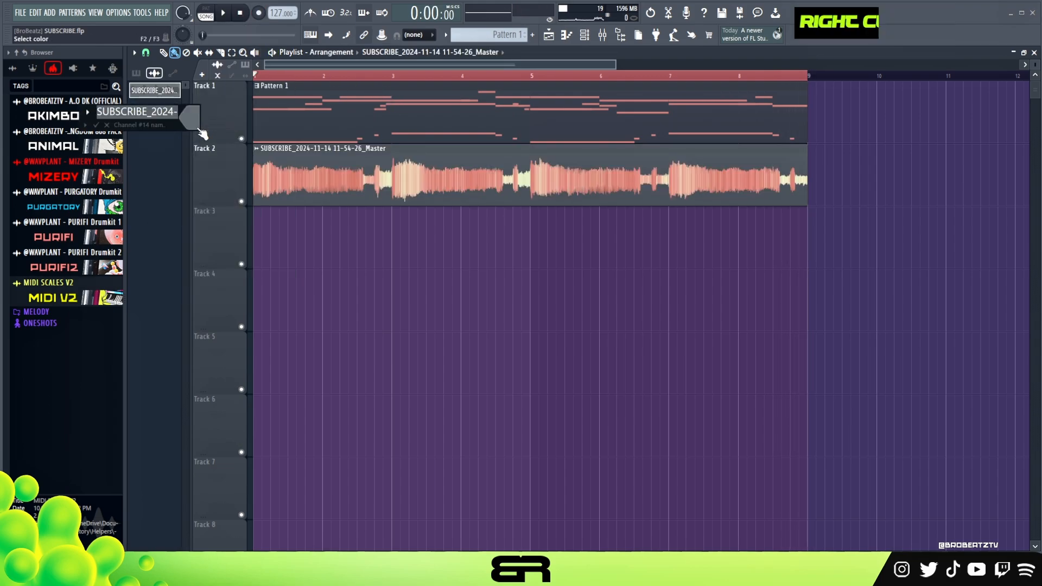
pyautogui.write('Re')
pyautogui.press('BackSpace')
pyautogui.press('BackSpace')
pyautogui.write('Render_NoFX')
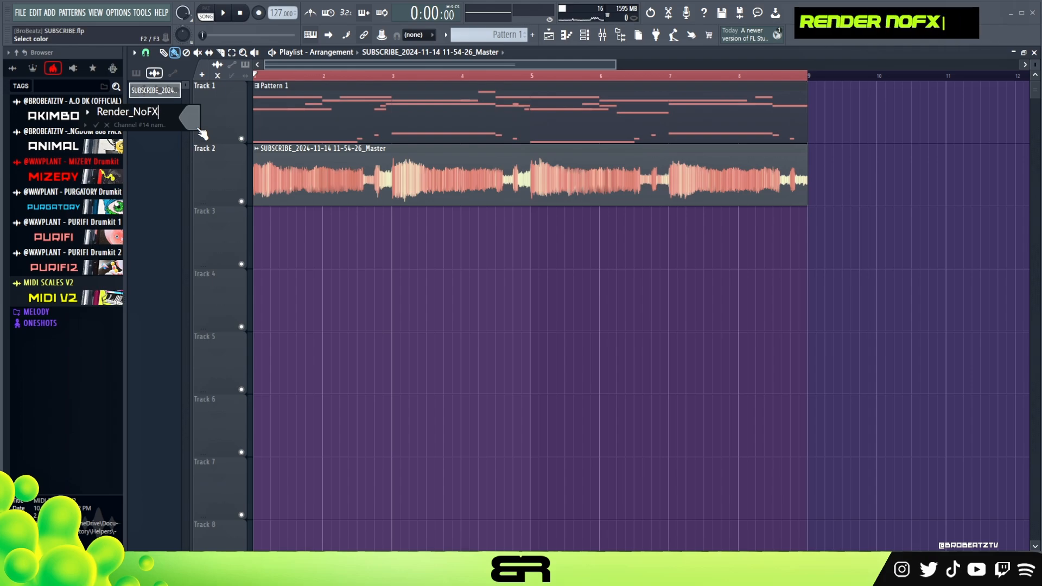
pyautogui.press('Return')
# Step: Show Insert 1 in the mixer, open its OTT settings, and enable the track's effect slots
pyautogui.rightClick(425, 298)
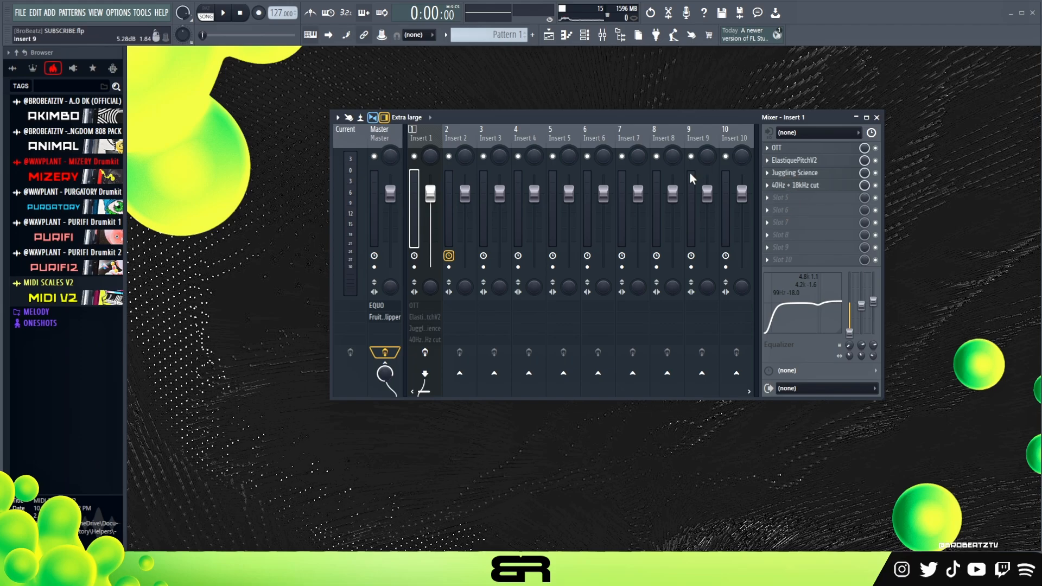
pyautogui.moveTo(486, 120); pyautogui.dragTo(457, 116)
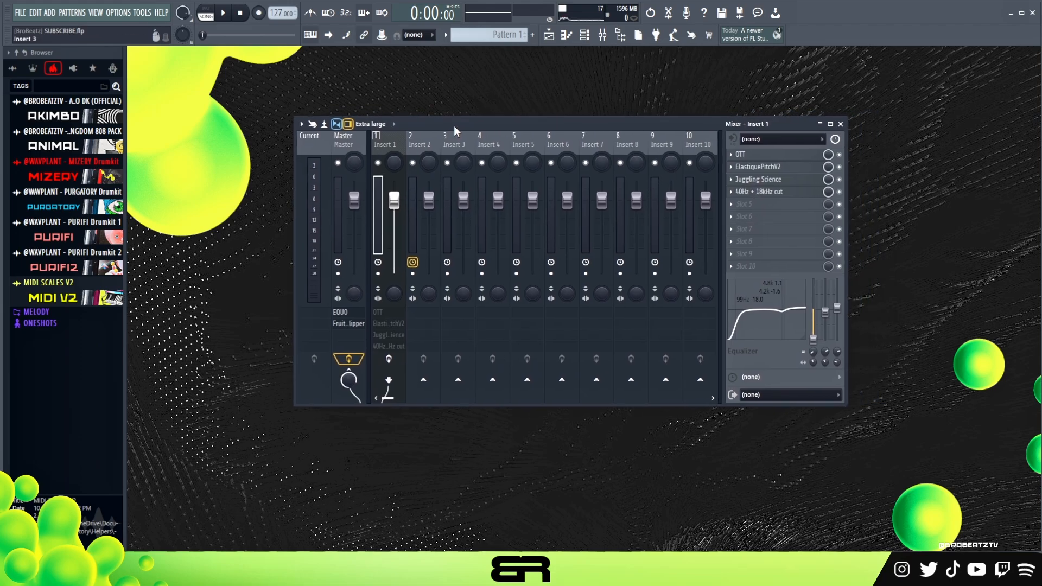
pyautogui.click(771, 149)
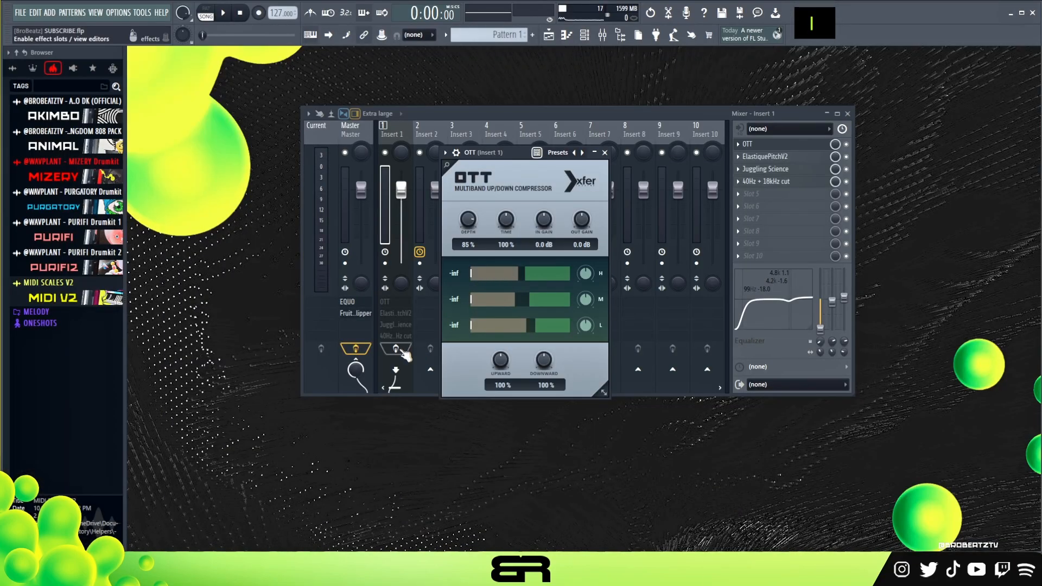
pyautogui.click(398, 349)
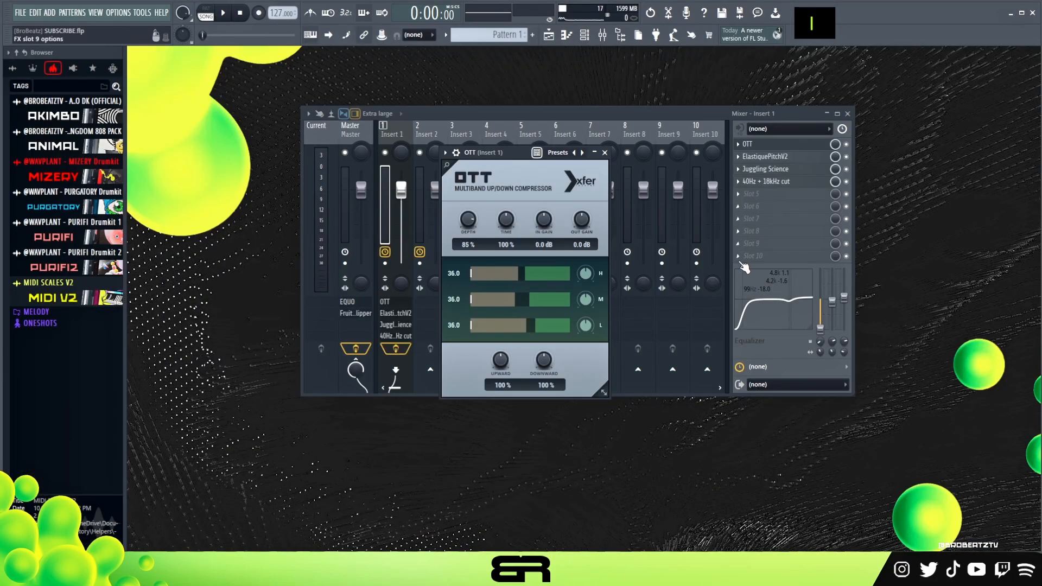
# Step: Bypass the OTT, ElastiquePitchV2, Juggling Science and 40Hz + 18kHz cut effects on Insert 1 and play the dry sound
pyautogui.moveTo(846, 144); pyautogui.dragTo(846, 162)
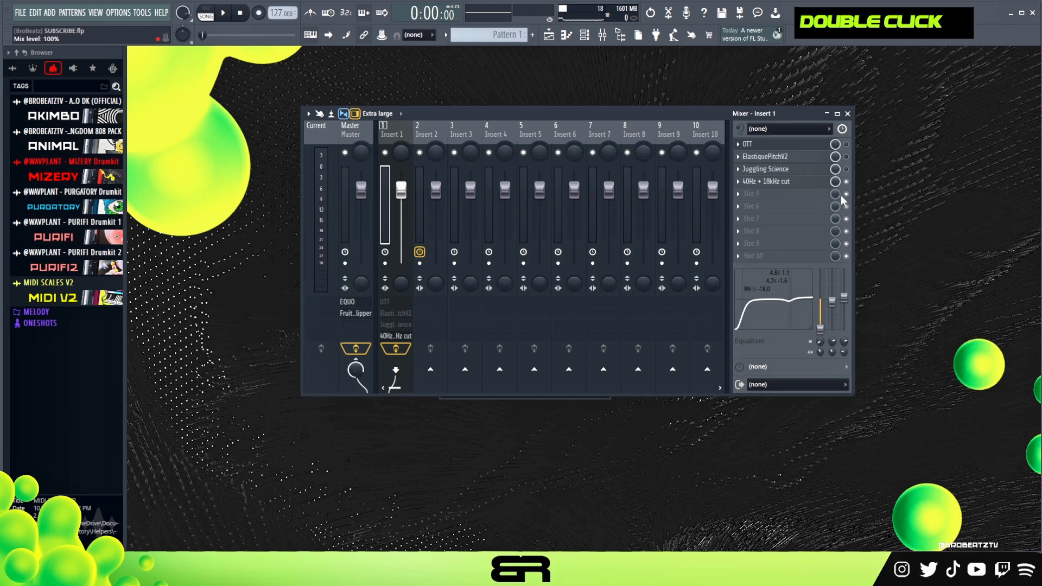
pyautogui.press('space')
pyautogui.press('space')
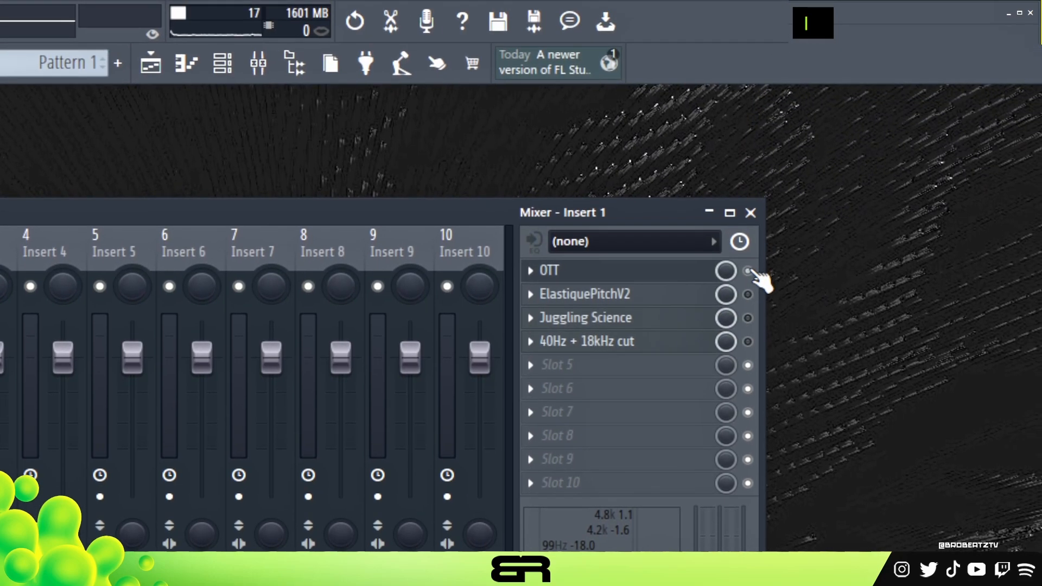
# Step: Turn OTT back on for Insert 1 and play the audio with its settings open
pyautogui.doubleClick(722, 187)
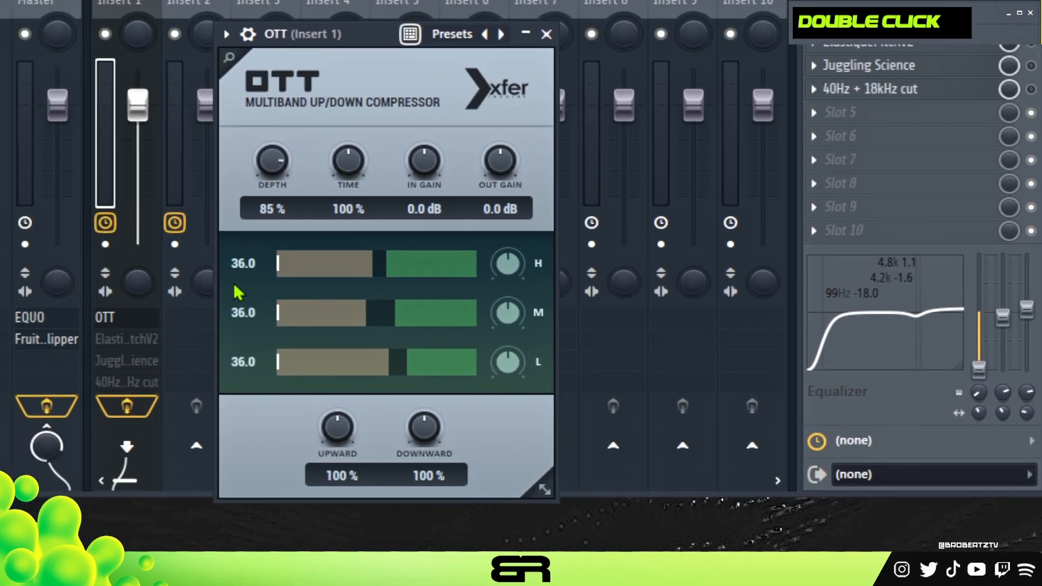
pyautogui.press('space')
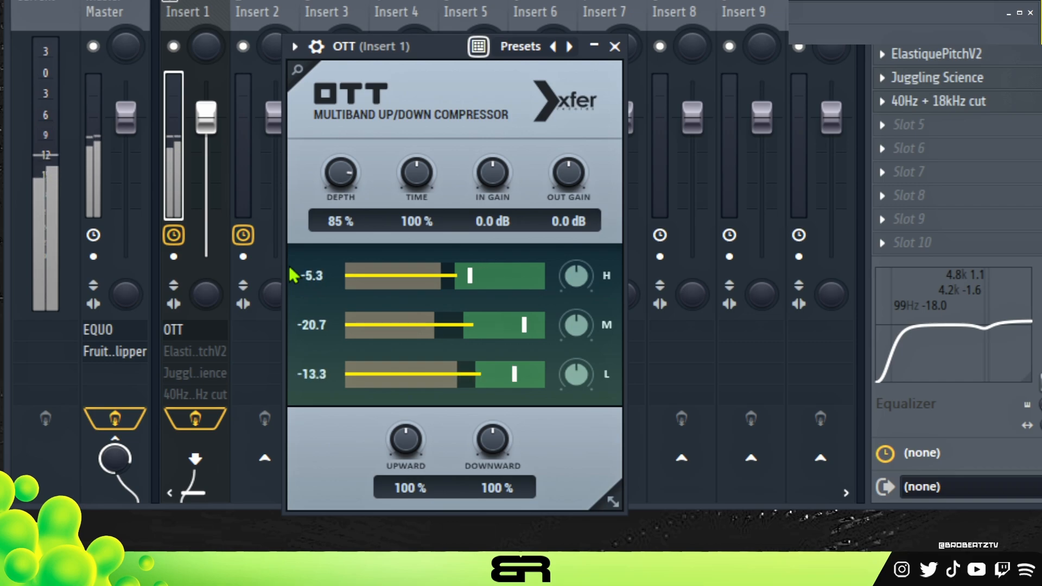
pyautogui.press('space')
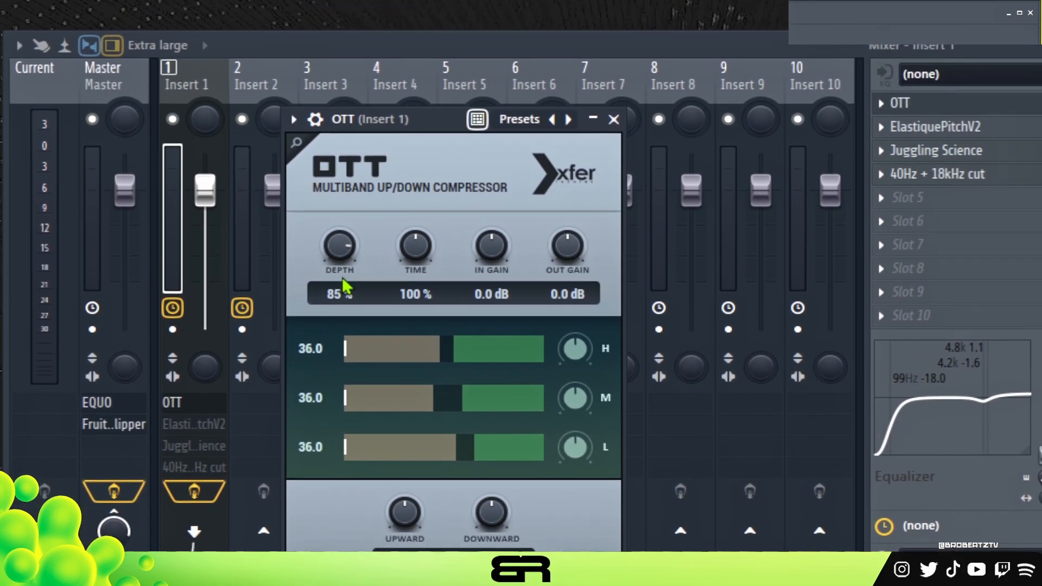
# Step: Turn ElastiquePitchV2 back on for Insert 1, play the audio with its settings open, and close it
pyautogui.click(982, 107)
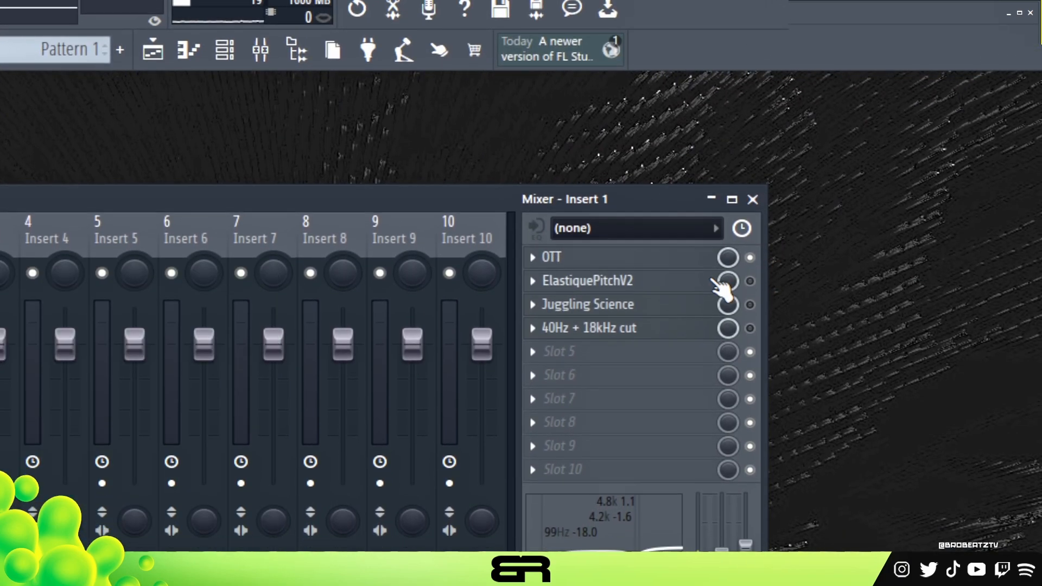
pyautogui.doubleClick(633, 283)
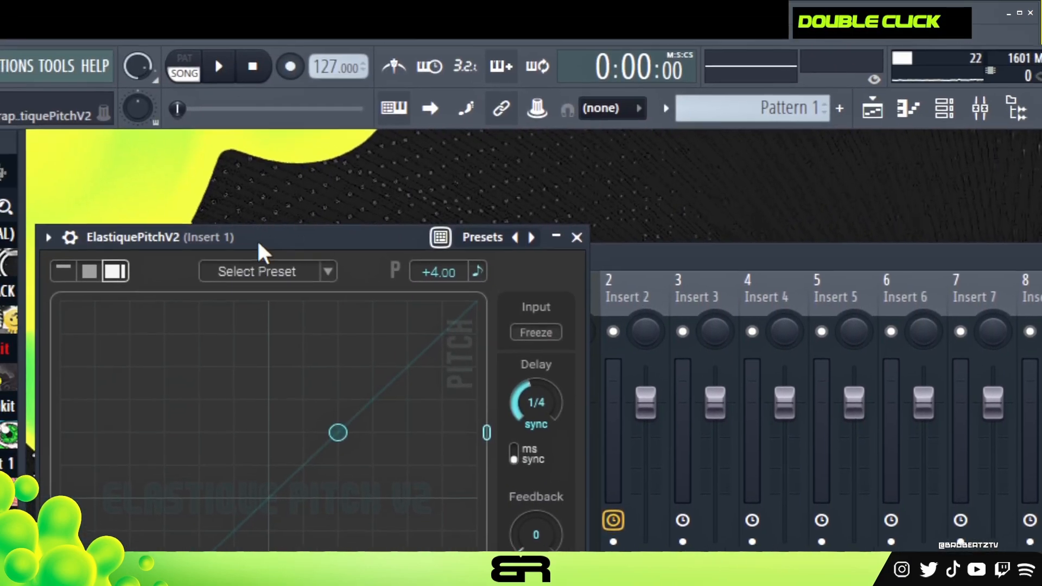
pyautogui.moveTo(262, 252); pyautogui.dragTo(767, 285)
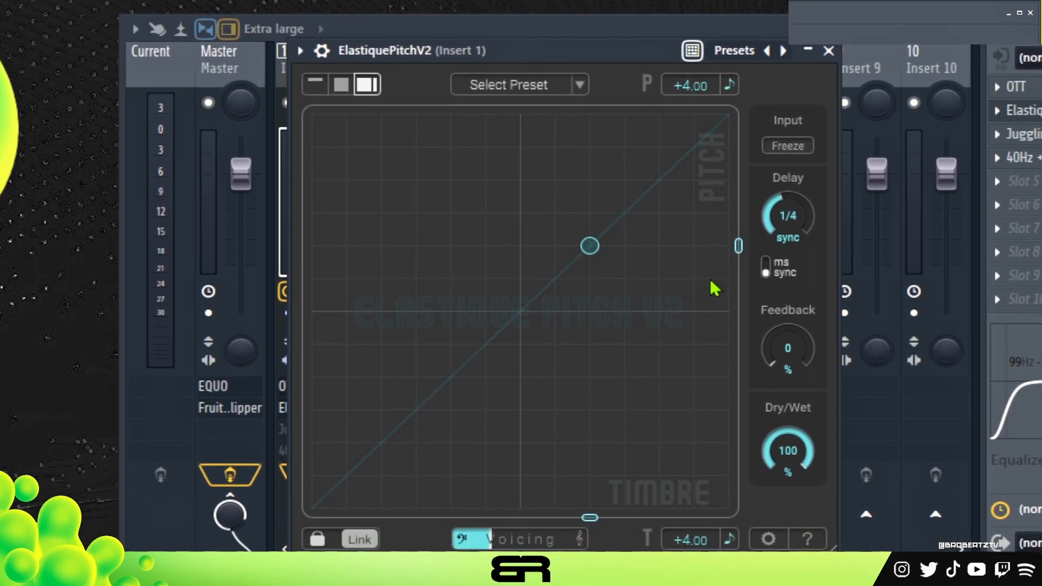
pyautogui.press('space')
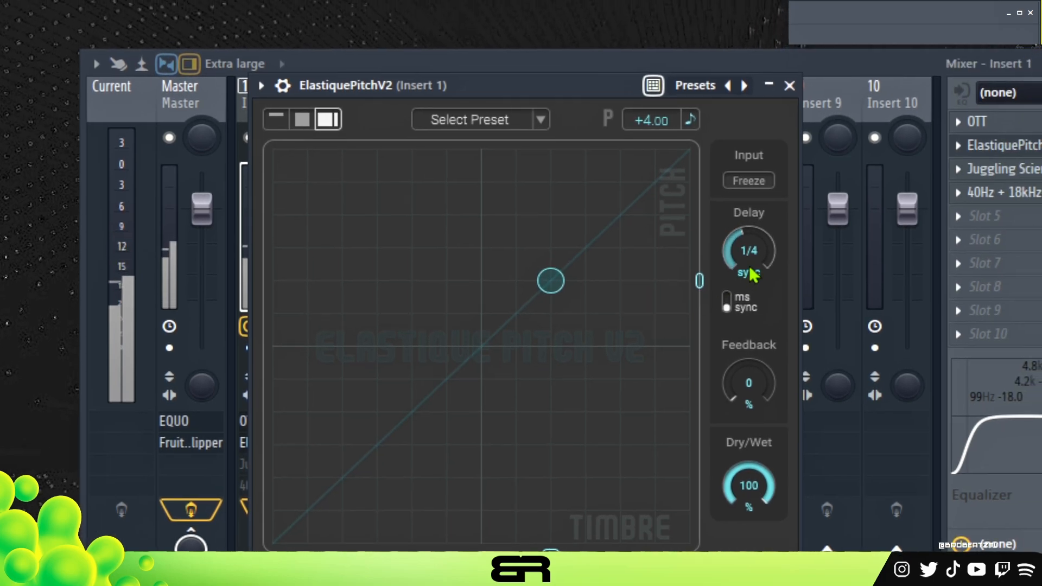
pyautogui.press('space')
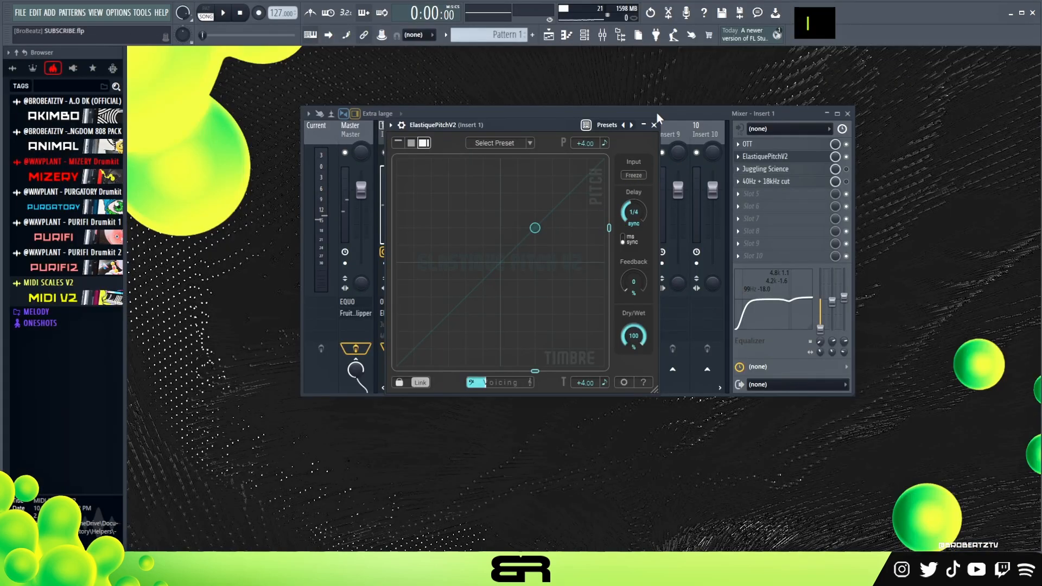
pyautogui.click(654, 126)
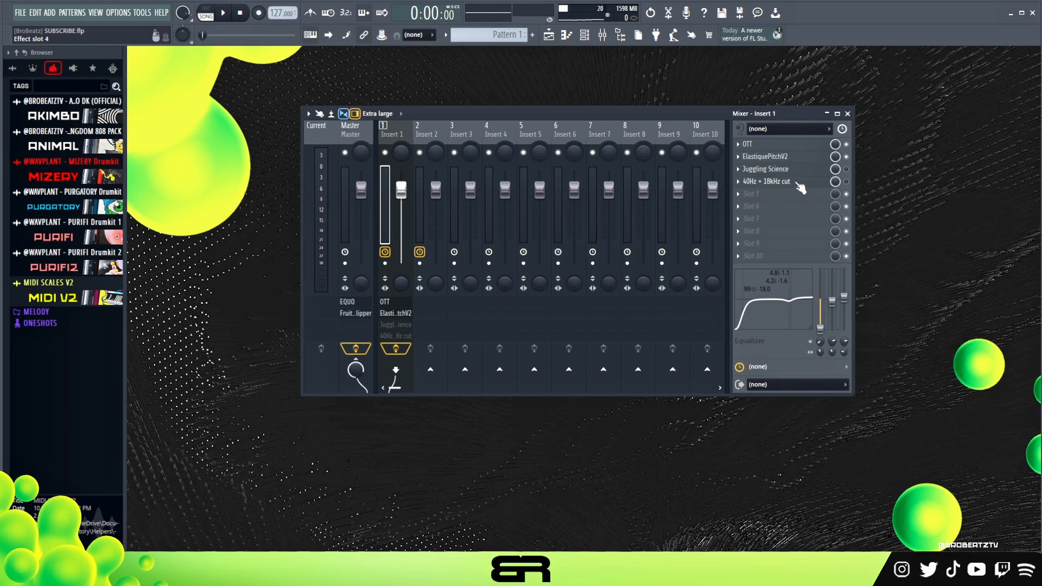
# Step: Turn Juggling Science back on for Insert 1 and play the audio with its Returner 1 time preset shown
pyautogui.click(820, 170)
pyautogui.click(846, 169)
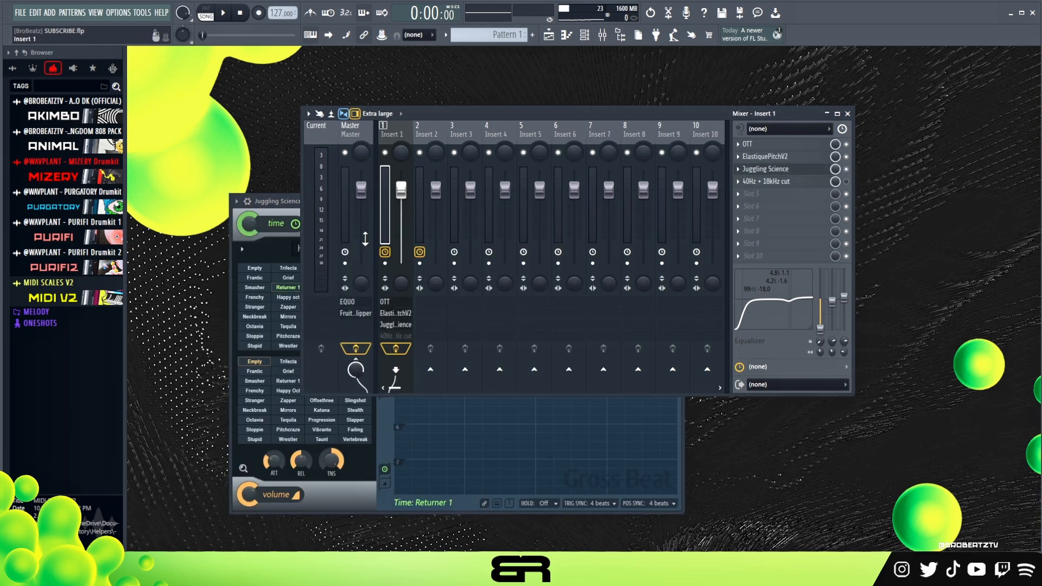
pyautogui.moveTo(283, 204); pyautogui.dragTo(305, 135)
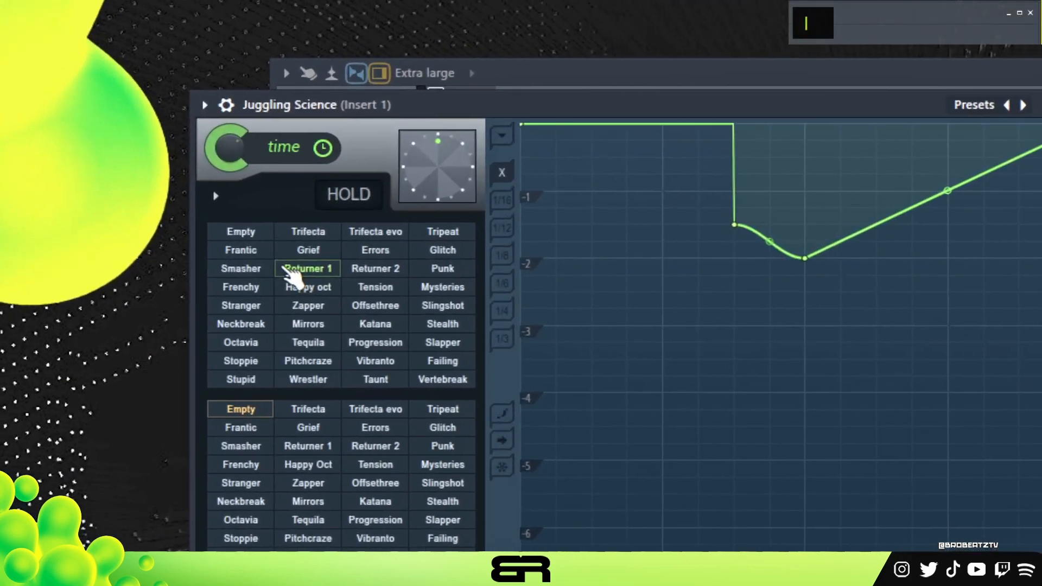
pyautogui.press('space')
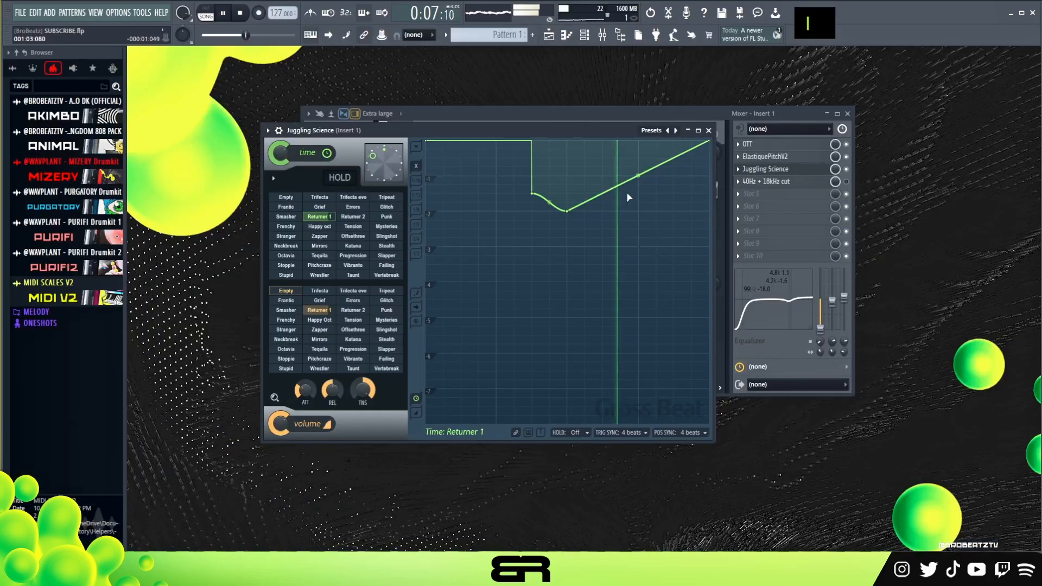
pyautogui.press('space')
# Step: Open the 40Hz + 18kHz cut EQ on Insert 1, play the audio, and turn the effect back on
pyautogui.click(800, 185)
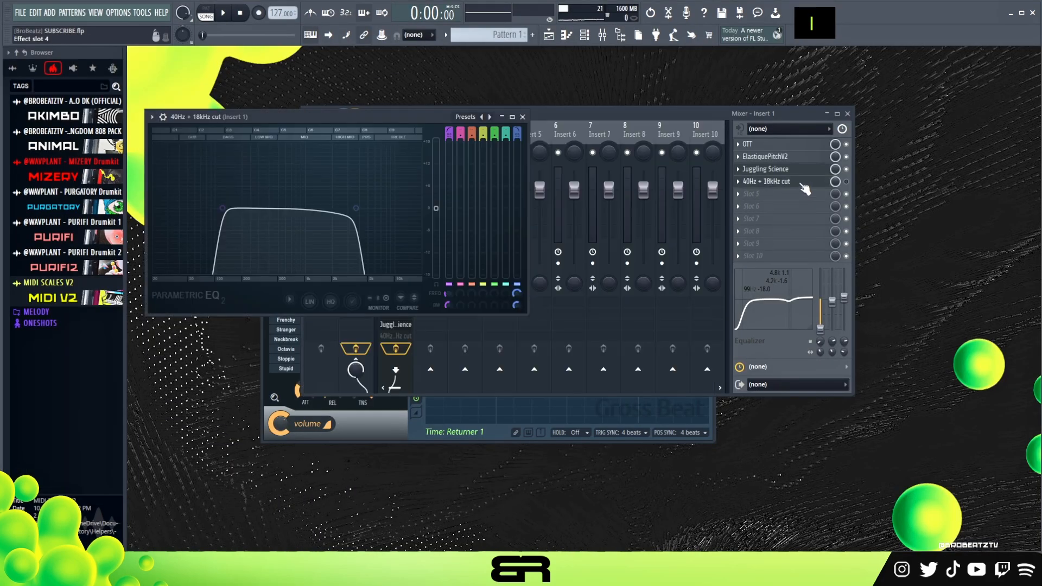
pyautogui.moveTo(415, 113); pyautogui.dragTo(604, 158)
pyautogui.press('space')
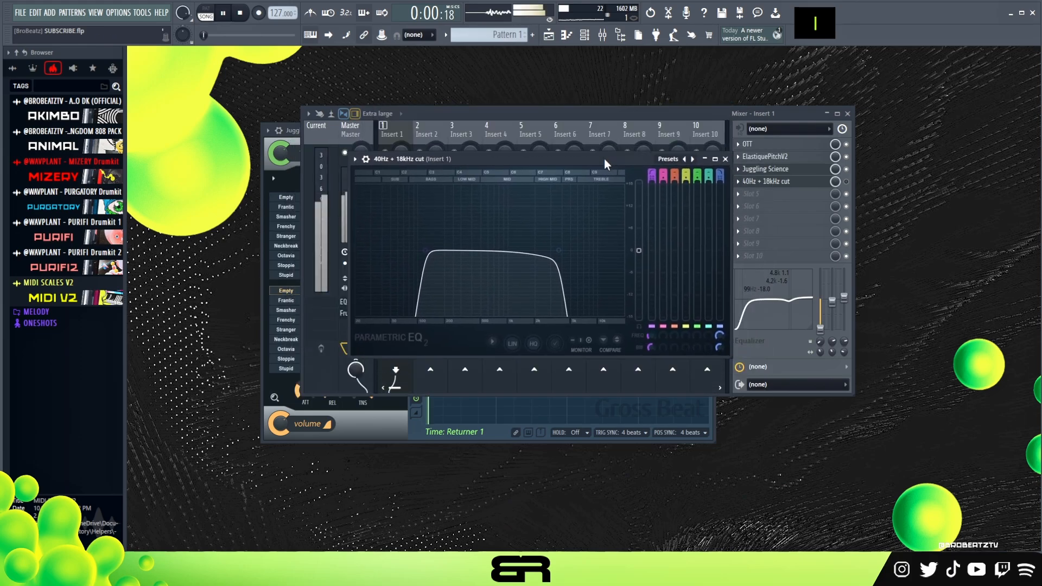
pyautogui.press('space')
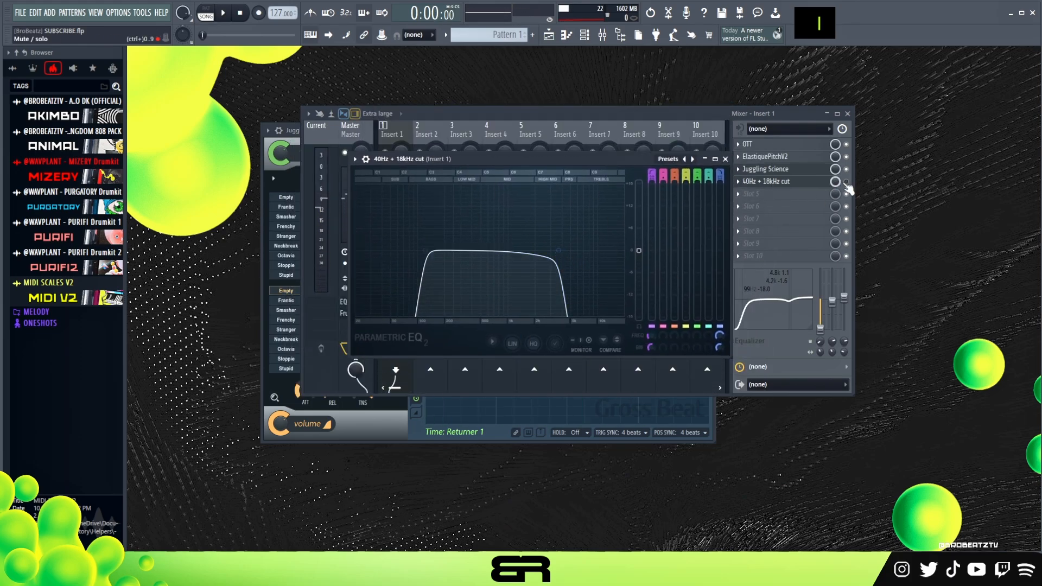
pyautogui.click(760, 182)
pyautogui.doubleClick(768, 183)
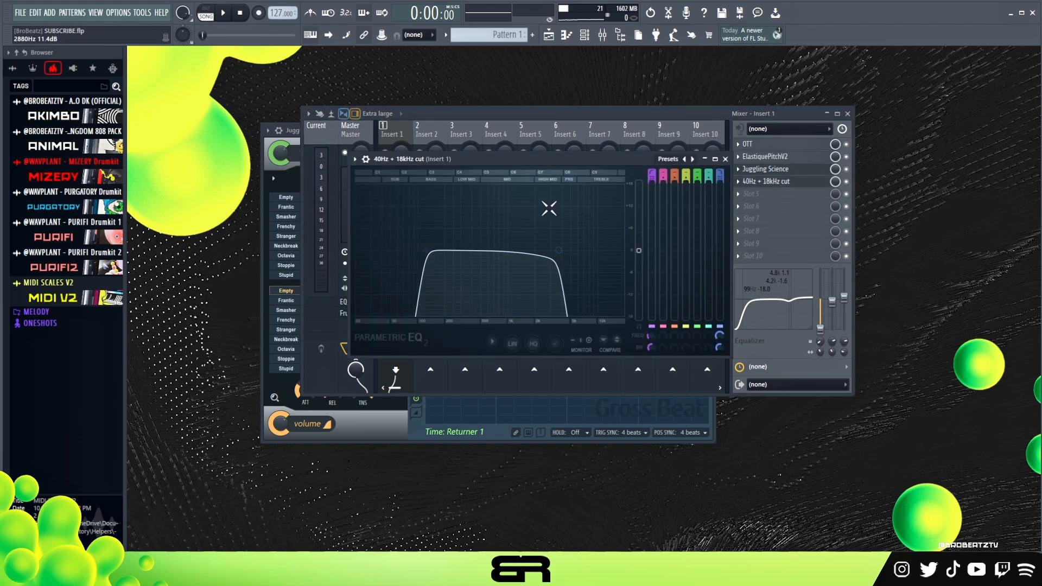
# Step: Move the low-cut band of the 40Hz + 18kHz cut EQ slightly higher in frequency during playback and close the EQ
pyautogui.press('space')
pyautogui.moveTo(426, 251)
pyautogui.mouseDown()
pyautogui.moveTo(450, 251)
pyautogui.moveTo(440, 251)
pyautogui.mouseUp()
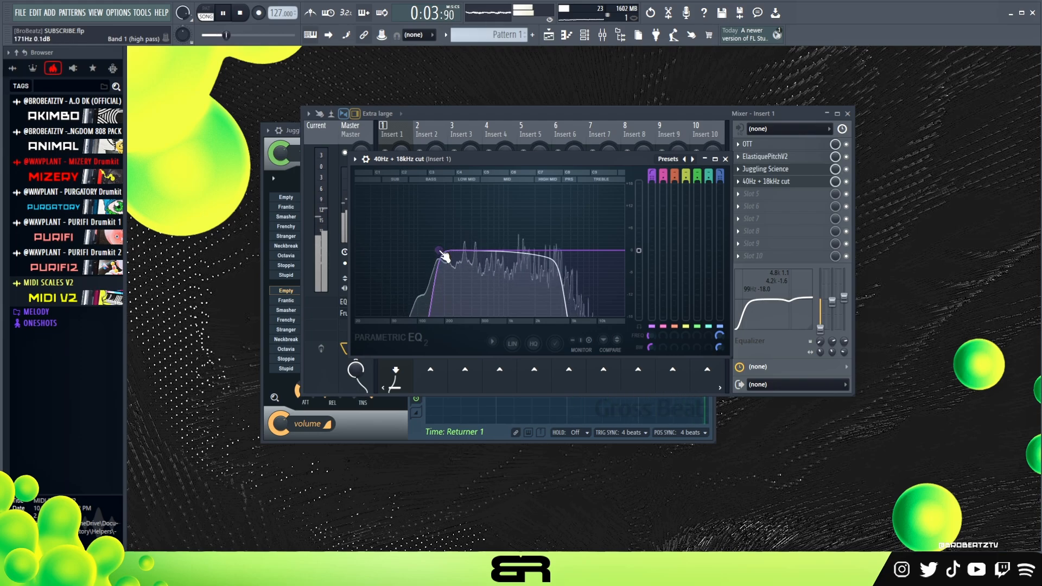
pyautogui.click(748, 180)
# Step: Set Insert 1's stereo separation to about 31% separated and play the audio
pyautogui.press('space')
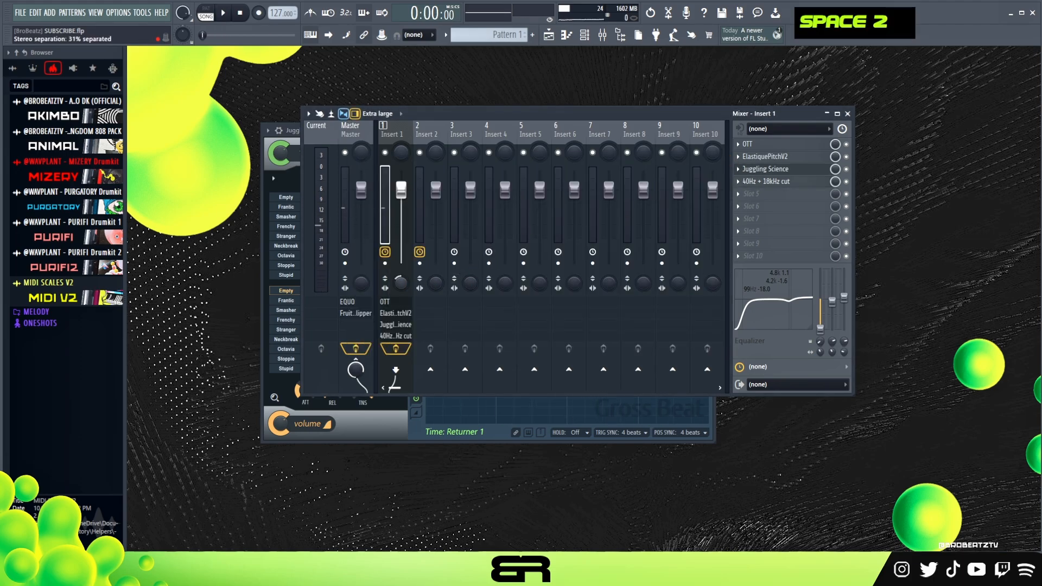
pyautogui.press('space')
pyautogui.moveTo(408, 276); pyautogui.dragTo(408, 242)
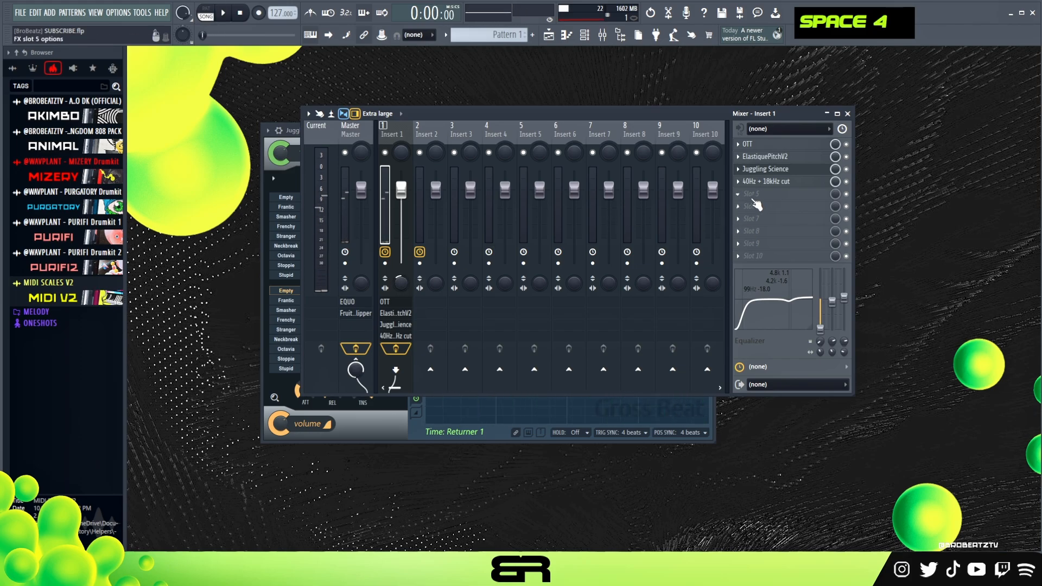
# Step: Load Fruity Reeverb 2 into slot 5 of Insert 1, set its high cut to about 4.0 kHz, and play the audio
pyautogui.click(754, 202)
pyautogui.moveTo(904, 231)
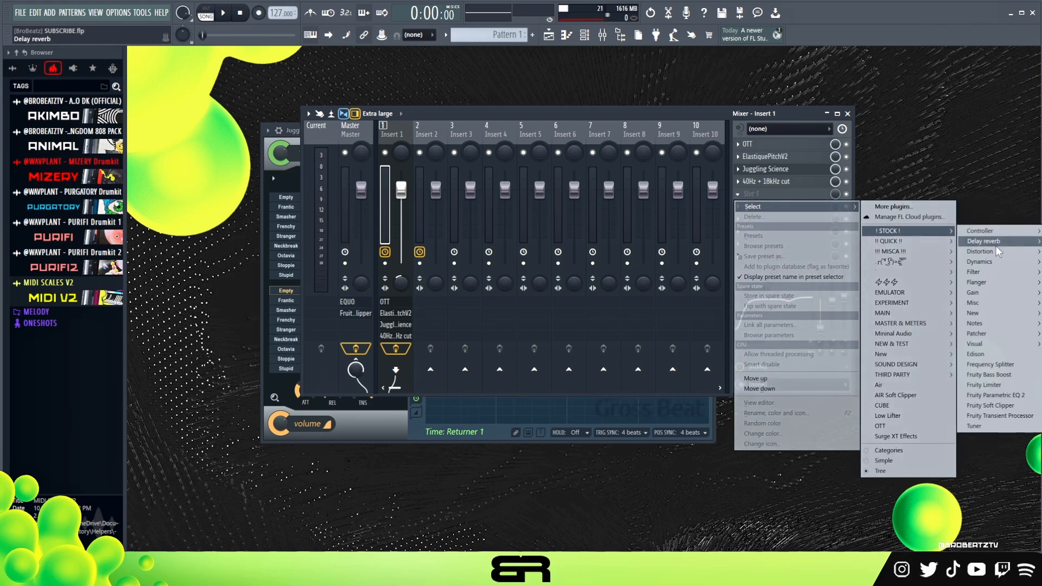
pyautogui.click(1039, 247)
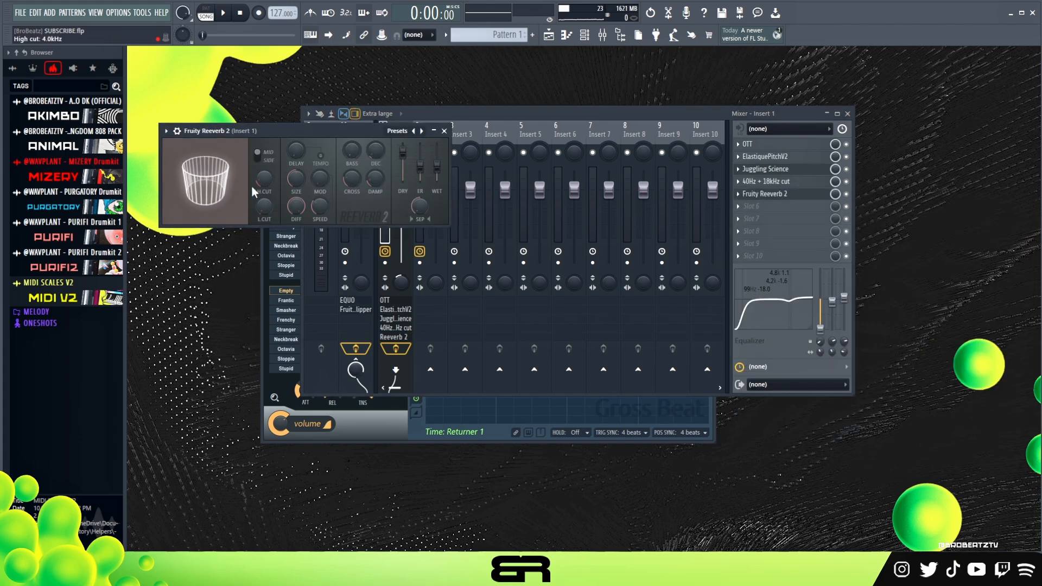
pyautogui.press('space')
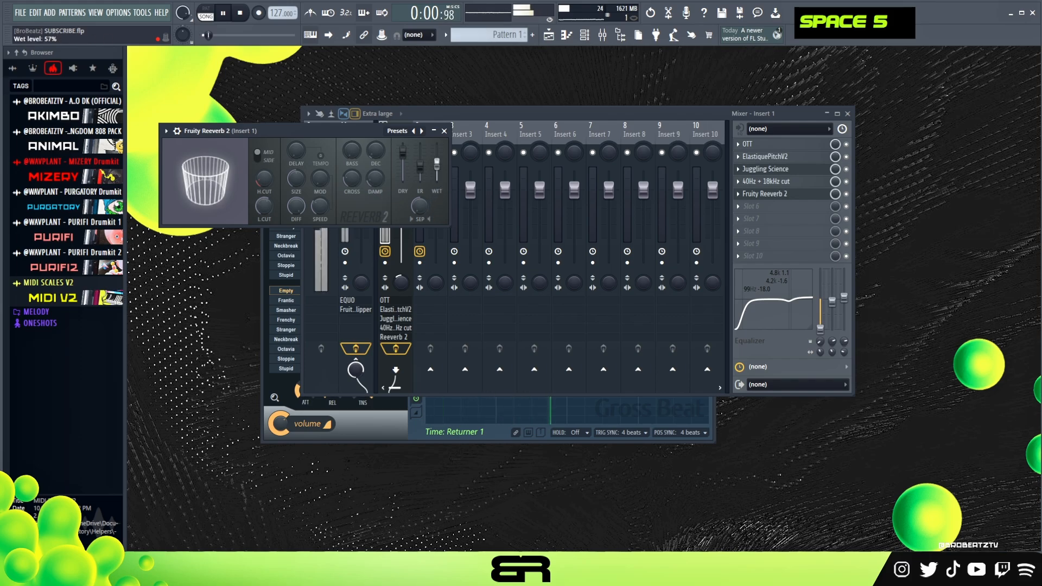
# Step: Close the reverb settings and lower the Fruity Reeverb 2 mix level on Insert 1 to about 66%
pyautogui.click(444, 131)
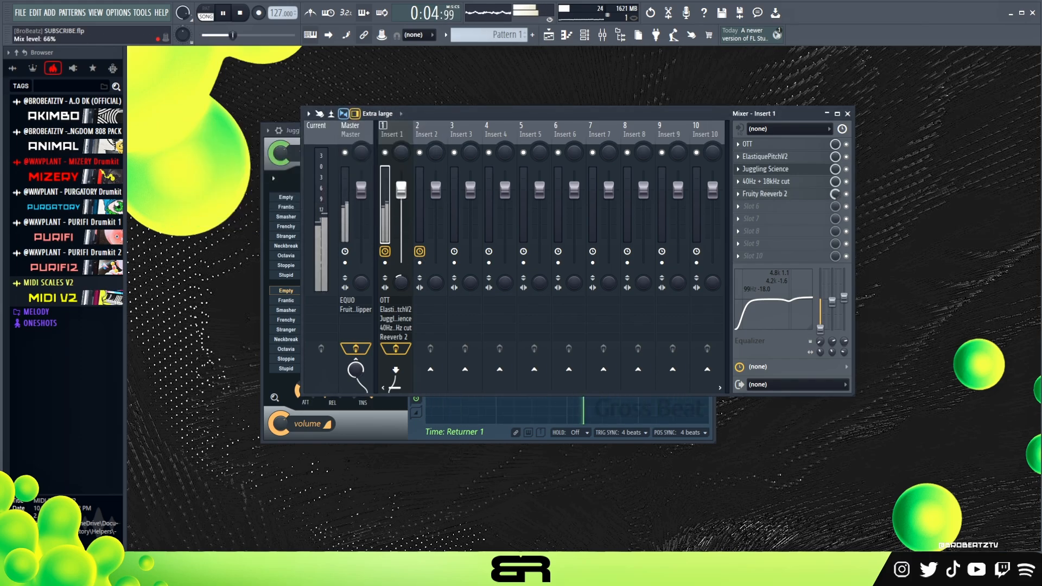
pyautogui.press('space')
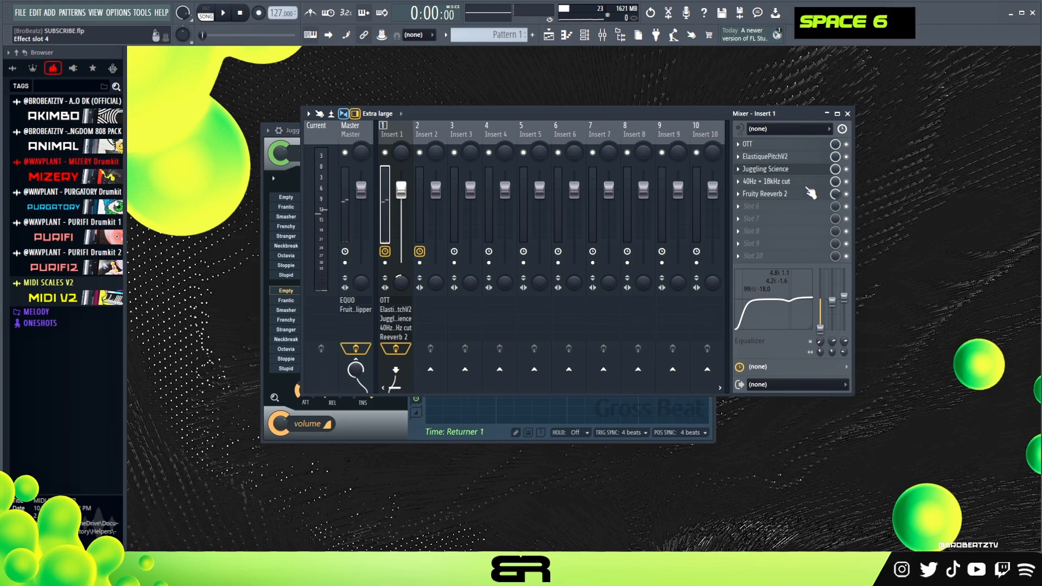
pyautogui.moveTo(549, 111); pyautogui.dragTo(519, 126)
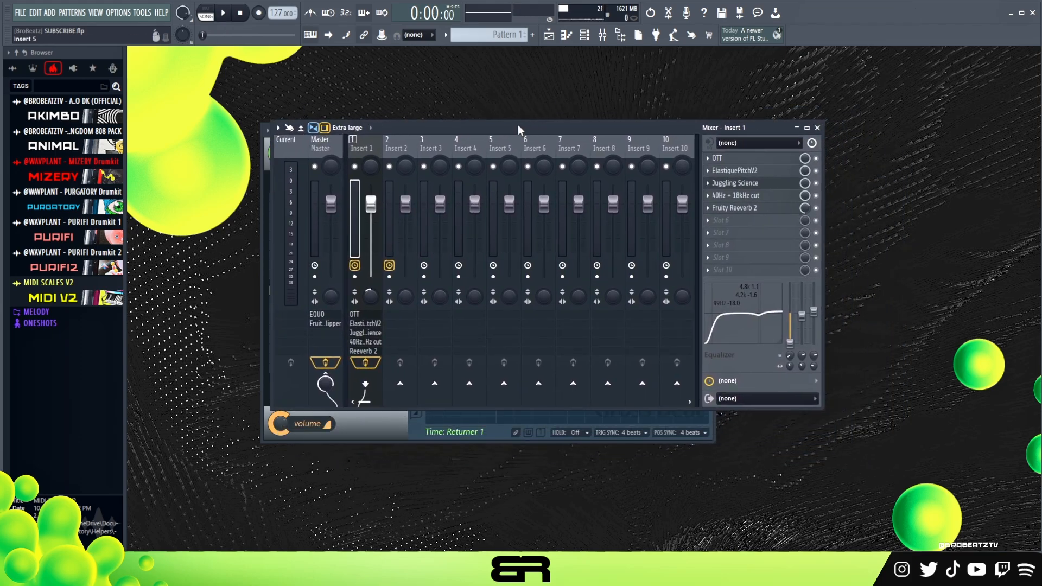
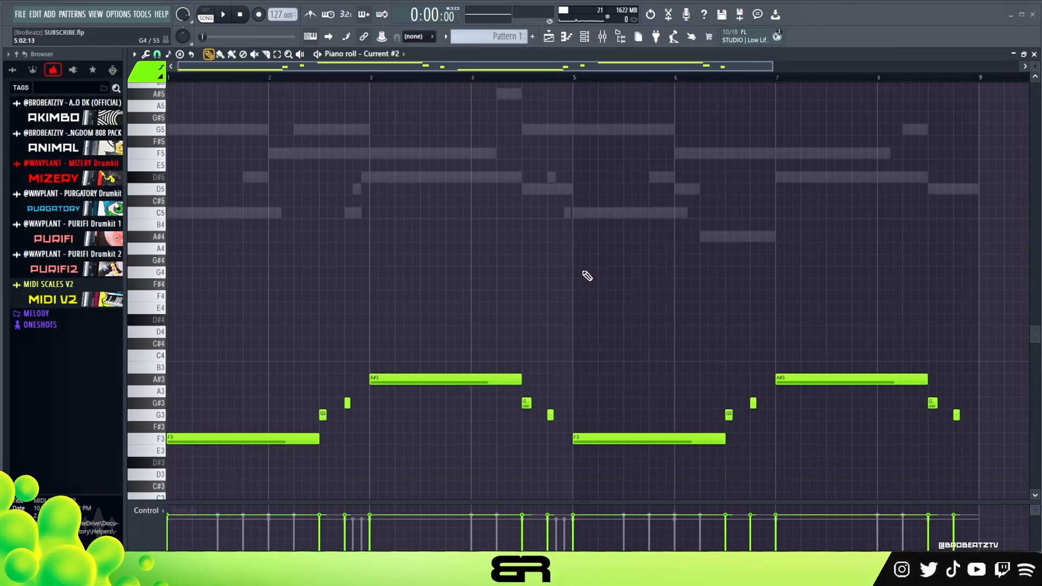
# Step: Try raising the two G#3 notes before and after the first A#3 note by one semitone, and play the pattern
pyautogui.scroll(-3, 333, 356)
pyautogui.moveTo(297, 347); pyautogui.dragTo(558, 377)
pyautogui.moveTo(558, 334); pyautogui.dragTo(328, 361)
pyautogui.hotkey('shift', 'Up')
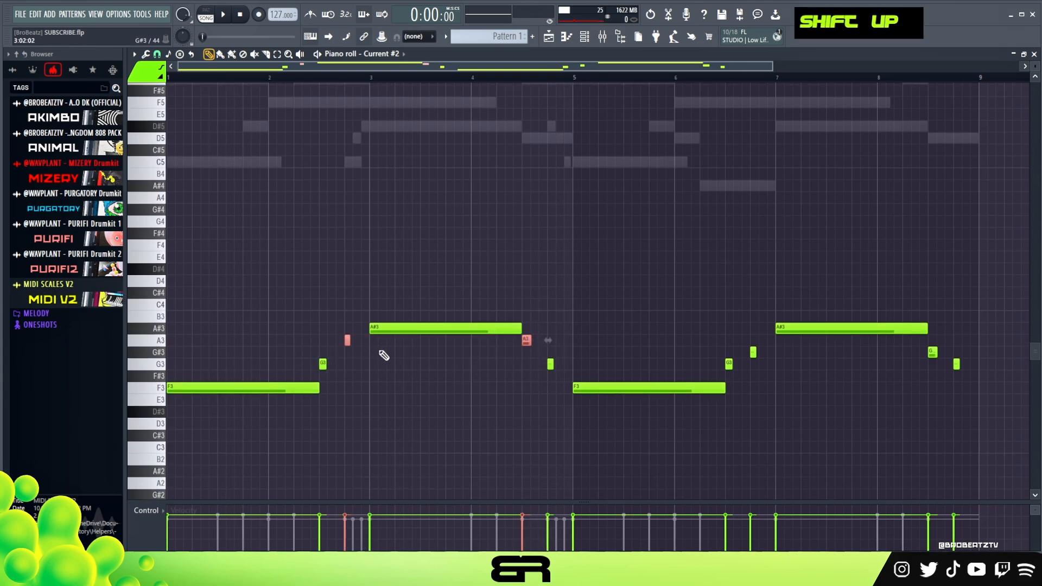
pyautogui.scroll(-3, 379, 343)
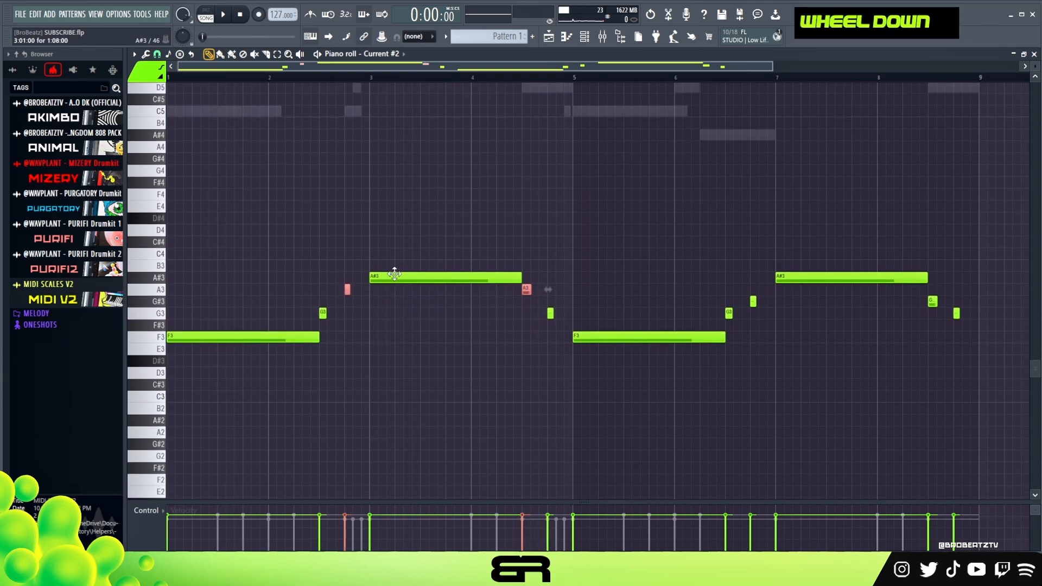
pyautogui.click(211, 18)
pyautogui.doubleClick(223, 19)
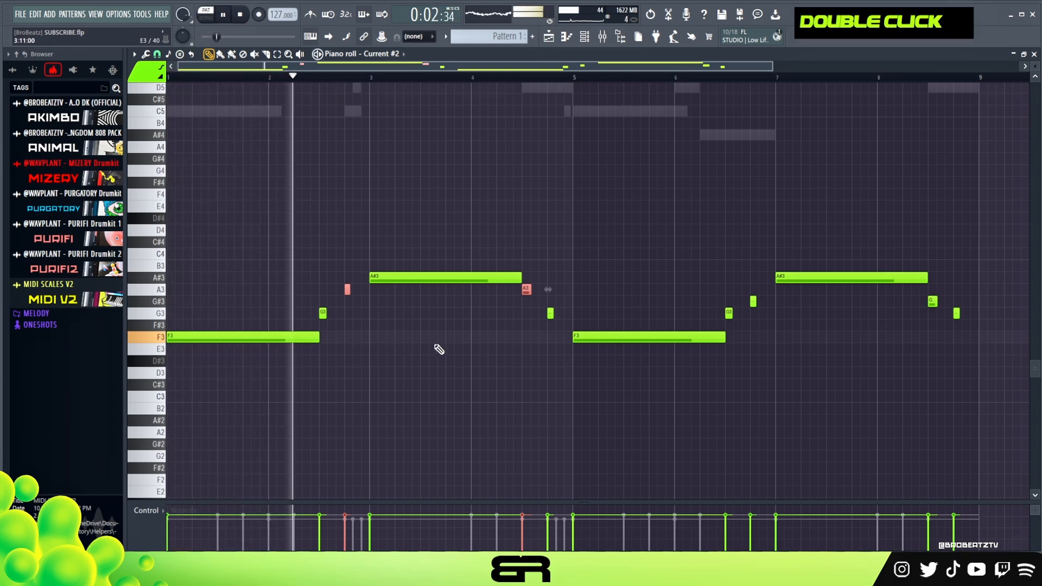
pyautogui.press('space')
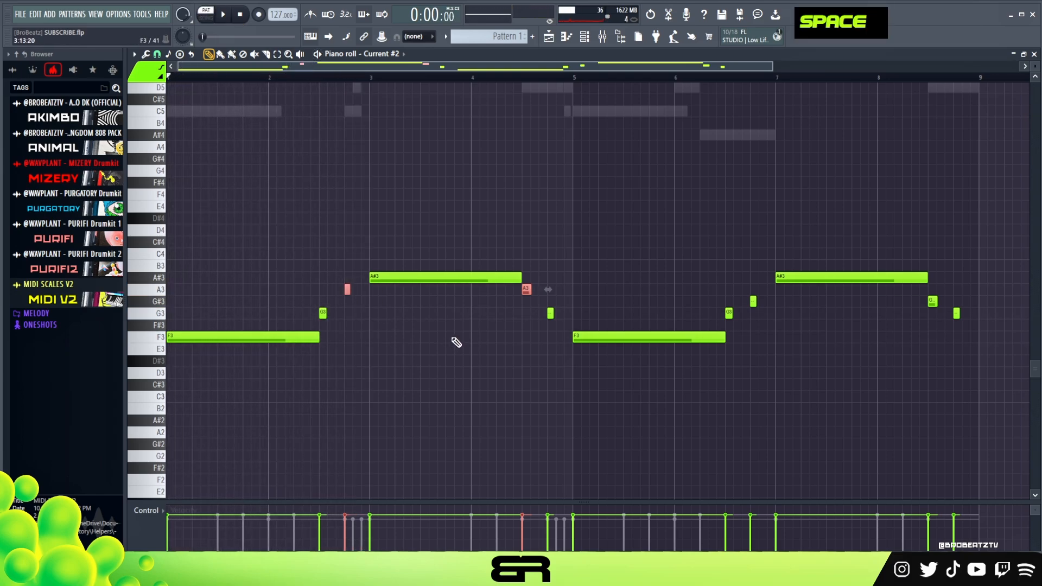
# Step: Lower the two A3 notes around the first A#3 note back to G#3 and deselect them
pyautogui.rightClick(409, 254)
pyautogui.moveTo(315, 284); pyautogui.dragTo(534, 296)
pyautogui.hotkey('shift', 'Down')
pyautogui.rightClick(584, 257)
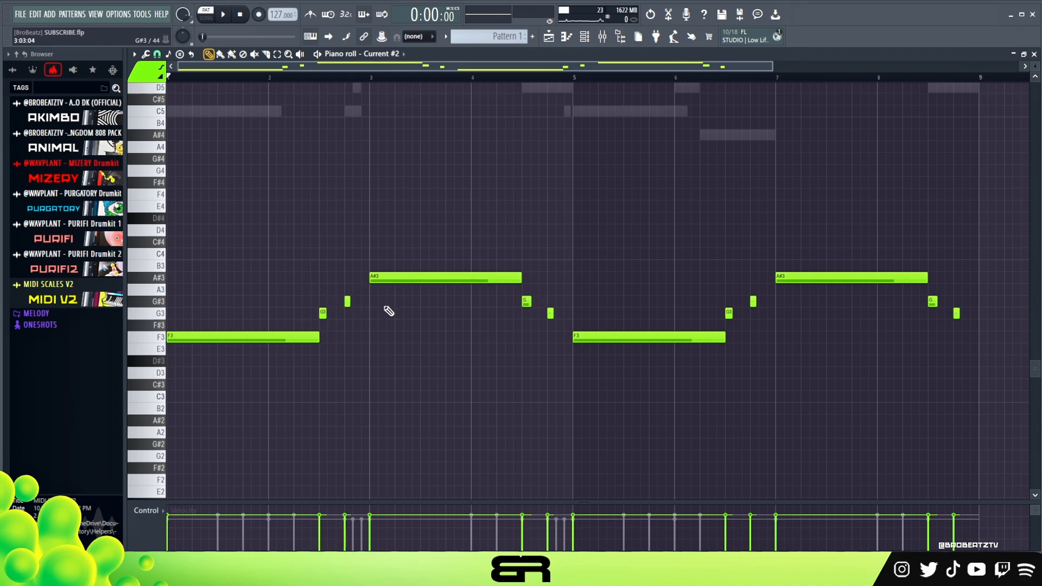
pyautogui.rightClick(454, 306)
# Step: Copy the Current #2 notes and paste them into the (MZRY) 808 Bubble channel in Pattern 2
pyautogui.click(585, 37)
pyautogui.rightClick(324, 266)
pyautogui.click(470, 268)
pyautogui.scroll(1, 488, 37)
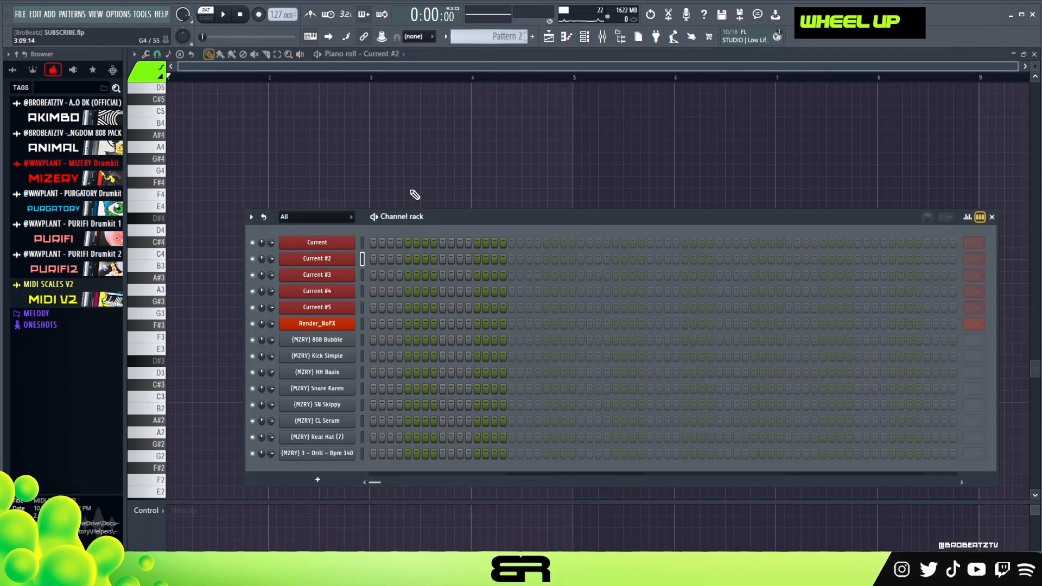
pyautogui.rightClick(329, 344)
pyautogui.click(490, 358)
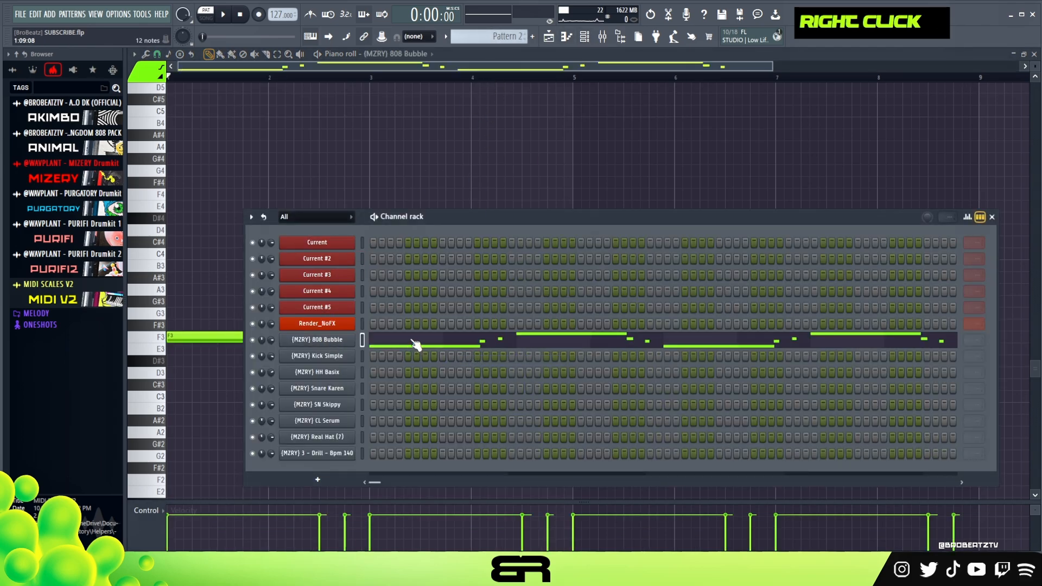
# Step: Check the ElastiquePitchV2 shift on Insert 1 and transpose all 808 Bubble notes up four semitones and two octaves
pyautogui.press('F9')
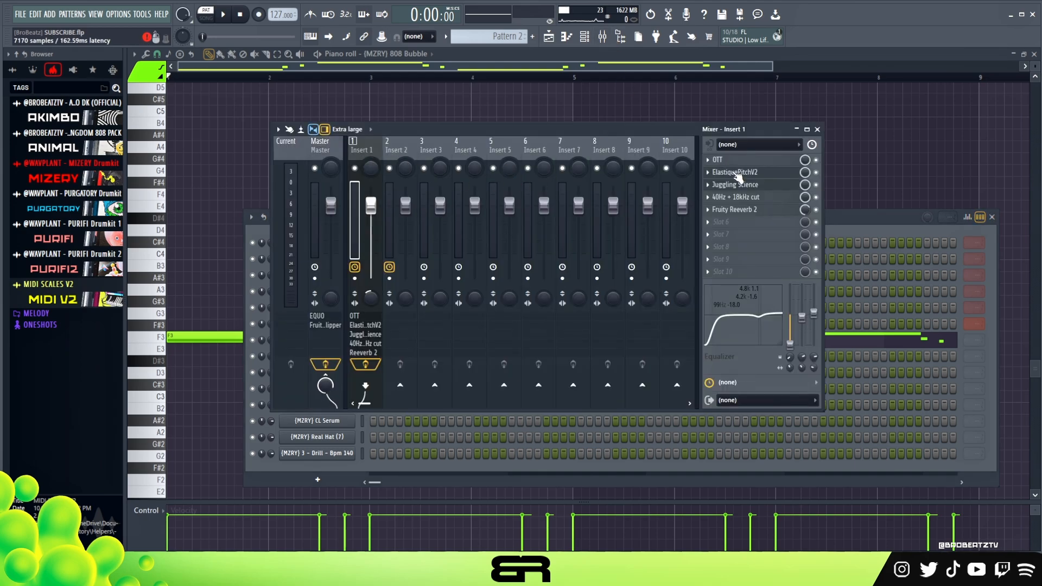
pyautogui.doubleClick(741, 172)
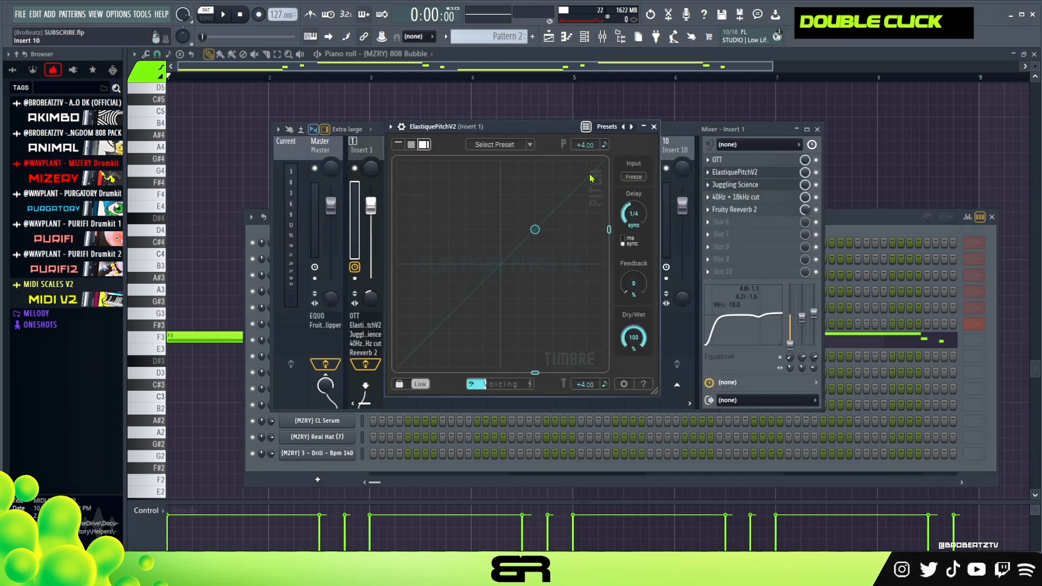
pyautogui.rightClick(233, 244)
pyautogui.hotkey('ctrl', 'a')
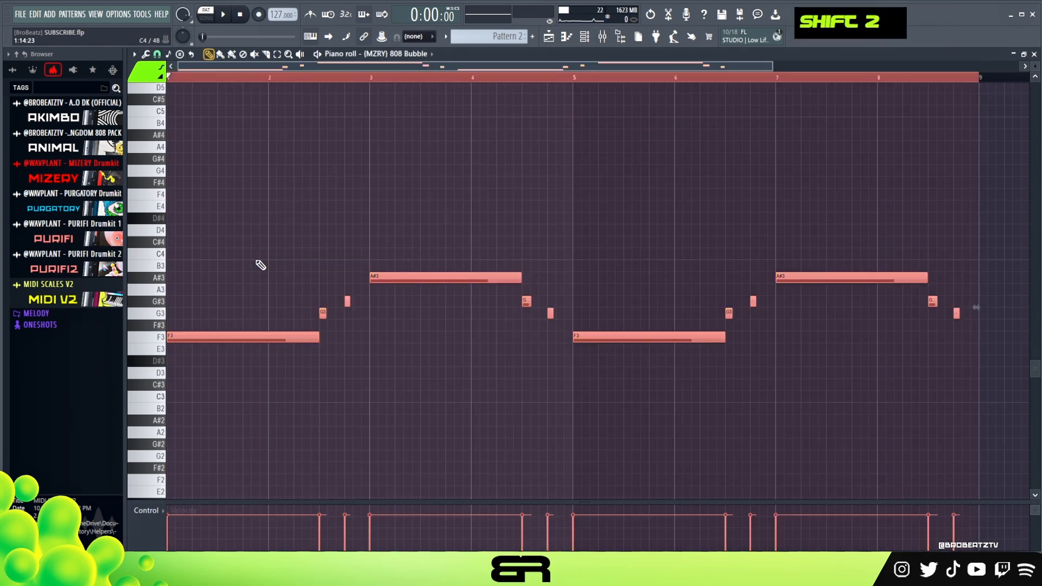
pyautogui.hotkey('shift', 'Up')
pyautogui.hotkey('shift', 'Up')
pyautogui.hotkey('shift', 'Up')
pyautogui.hotkey('shift', 'Up')
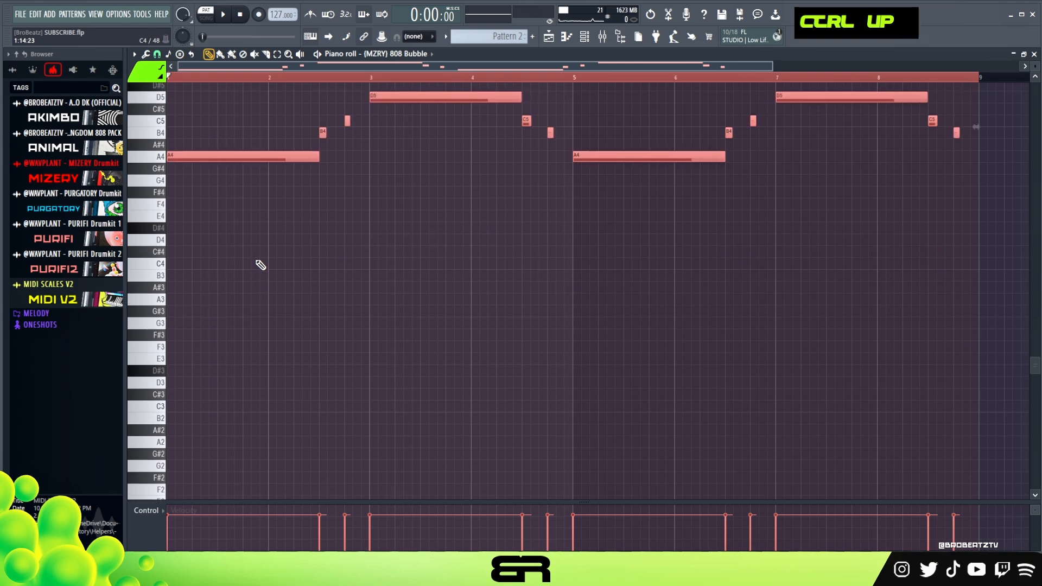
pyautogui.hotkey('ctrl', 'Up')
# Step: Raise the velocity of all 808 Bubble notes slightly, play the pattern briefly, and deselect the notes
pyautogui.keyDown('alt'); pyautogui.scroll(2, 412, 304); pyautogui.keyUp('alt')
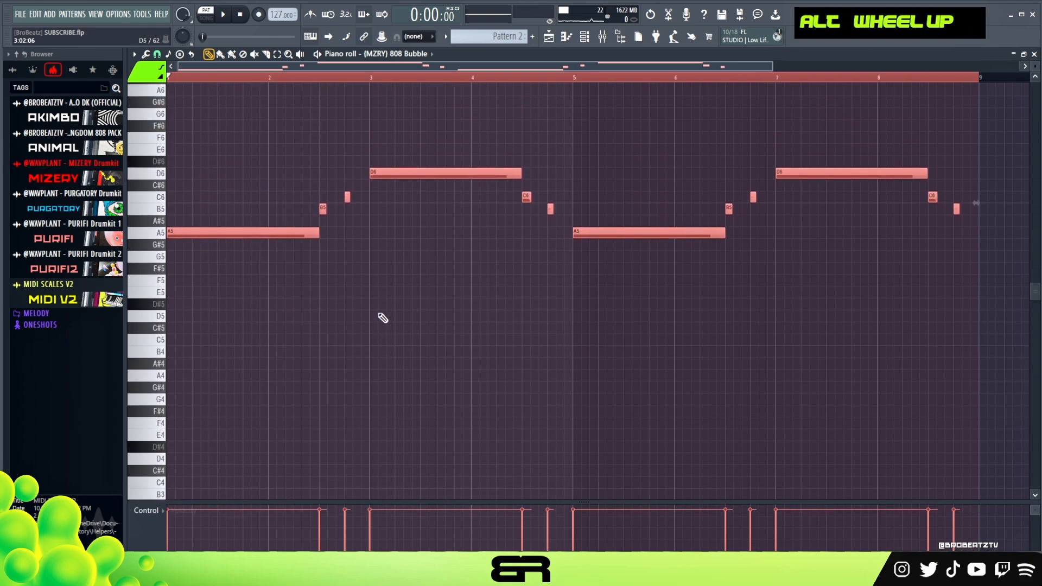
pyautogui.press('space')
pyautogui.press('space')
pyautogui.press('space')
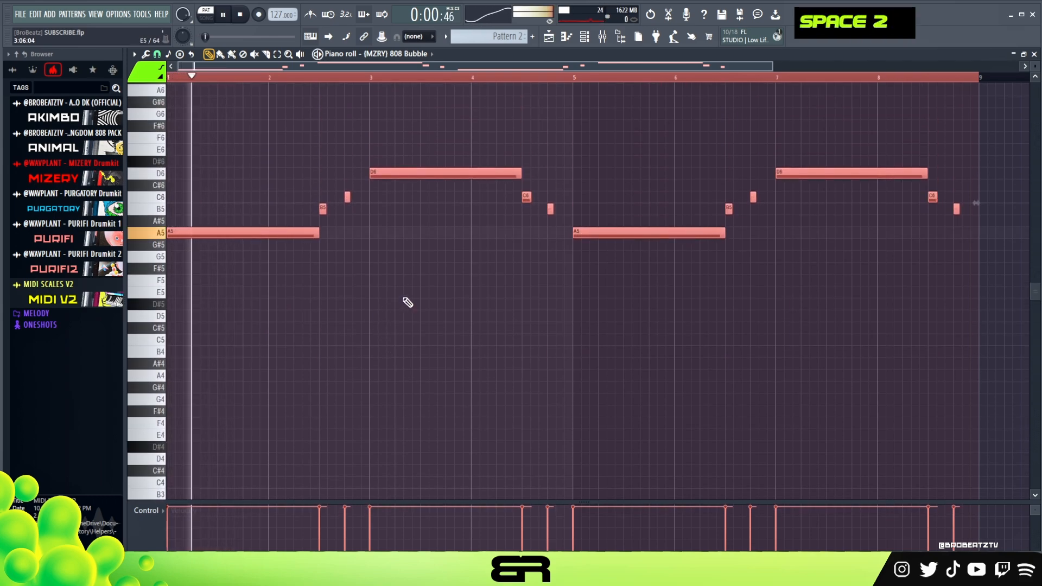
pyautogui.press('space')
pyautogui.rightClick(476, 246)
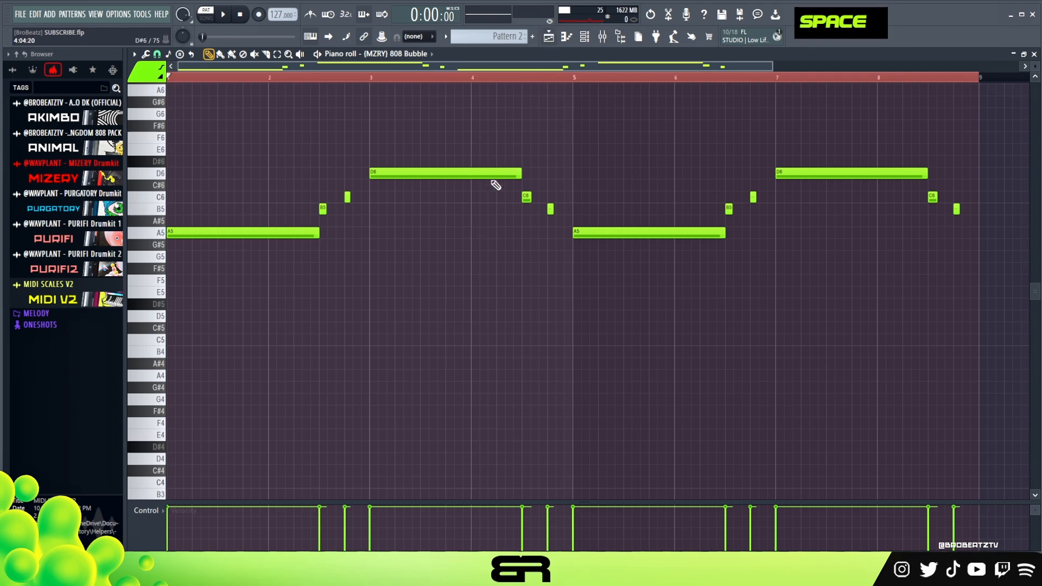
# Step: Shorten the D6 note at bar 3, fill the remainder with a short D6 note, and play the pattern
pyautogui.hotkey('ctrl', 'a')
pyautogui.rightClick(500, 221)
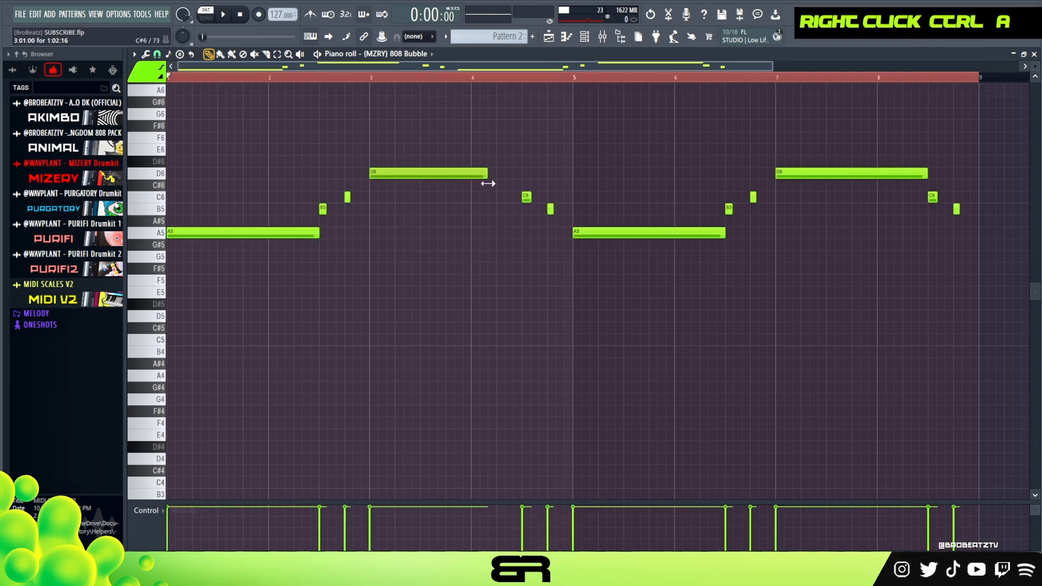
pyautogui.moveTo(560, 174); pyautogui.dragTo(551, 175)
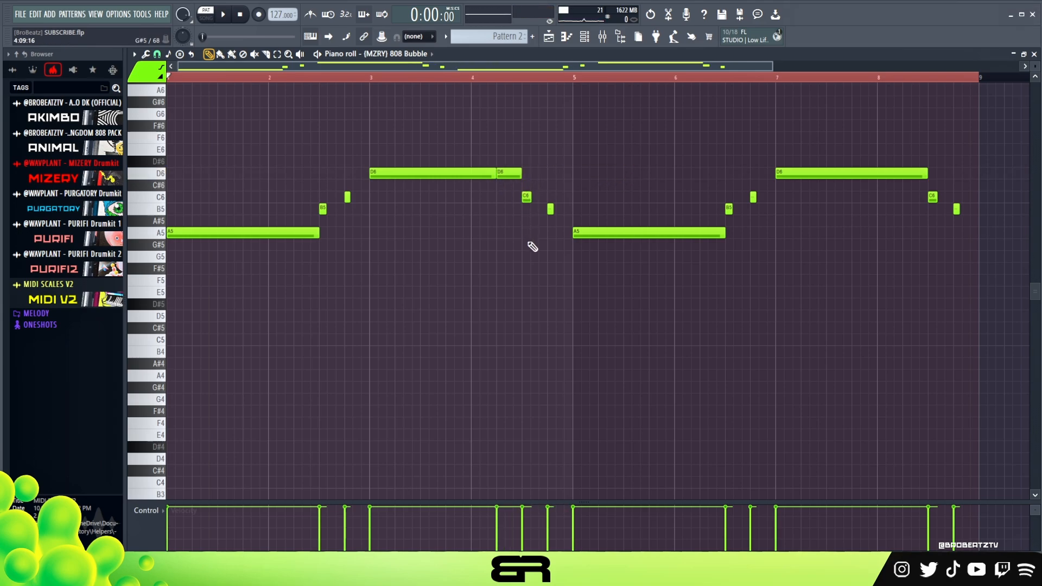
pyautogui.press('space')
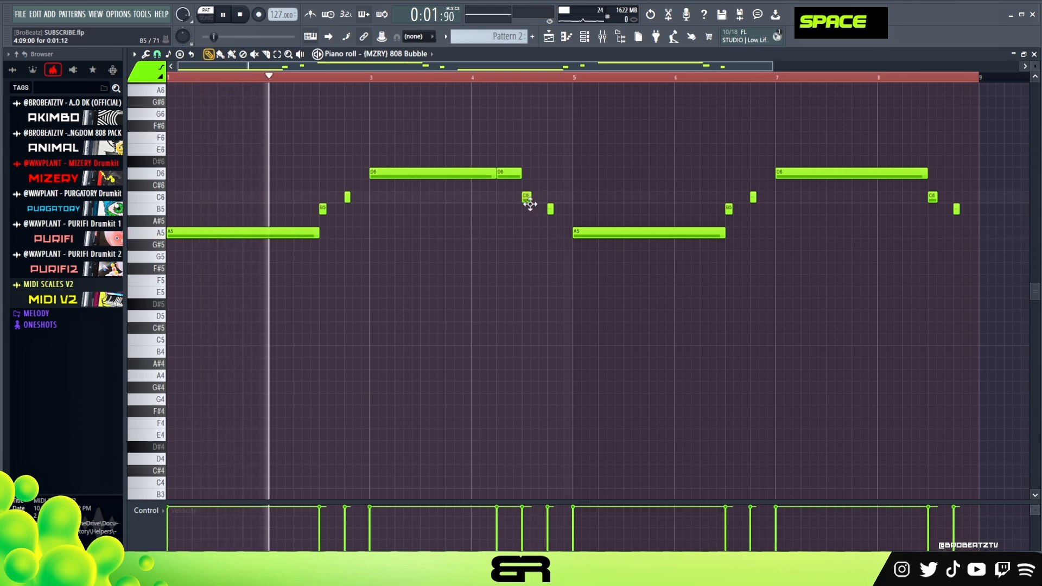
pyautogui.click(157, 54)
pyautogui.rightClick(180, 203)
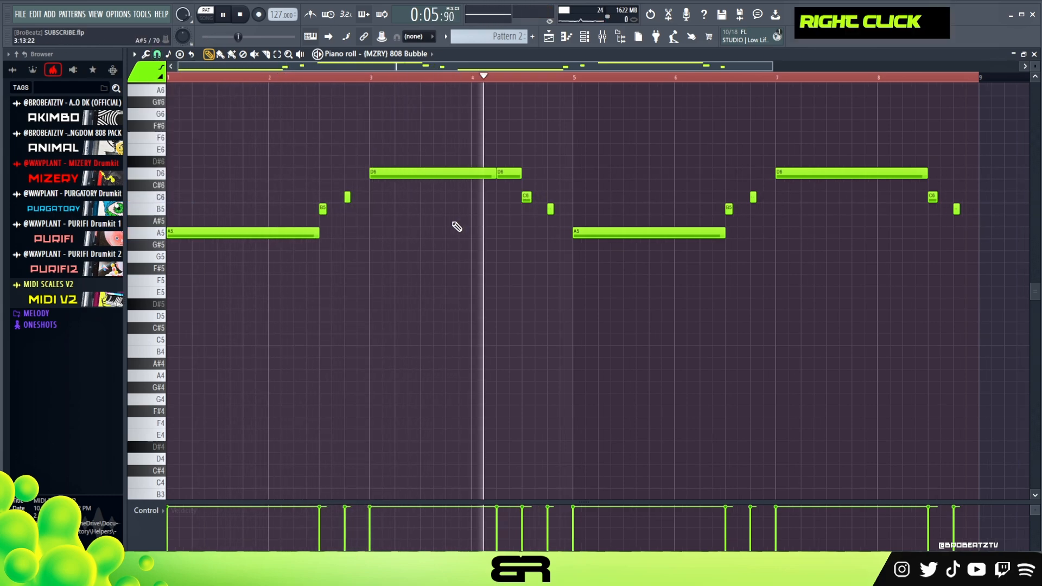
# Step: Move the C6 note in bar 4 slightly later, closer to the B5 note, and replay the pattern
pyautogui.press('space')
pyautogui.moveTo(524, 199); pyautogui.dragTo(535, 197)
pyautogui.rightClick(577, 275)
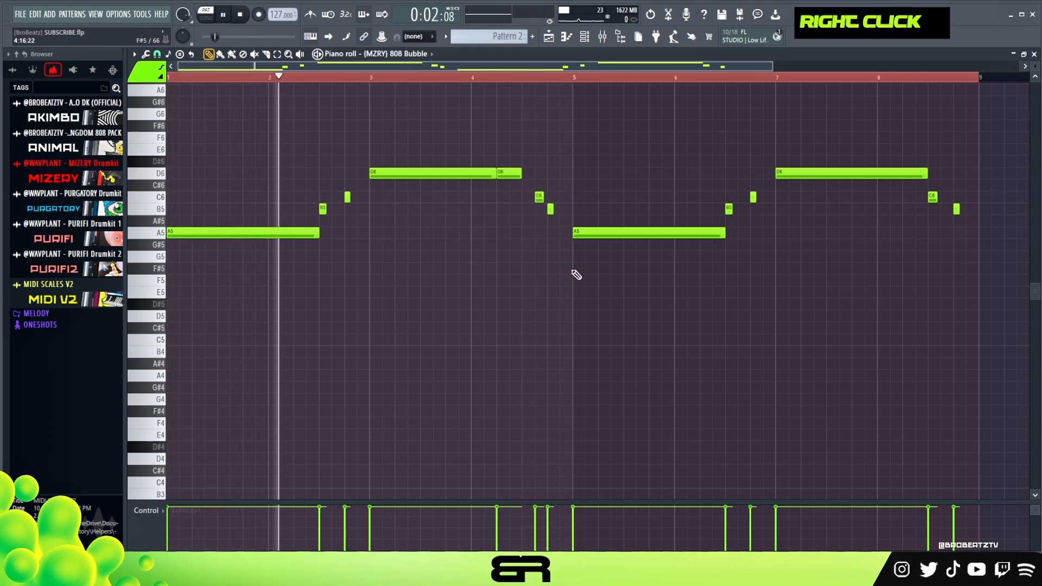
# Step: Shorten the A5 note at bar 5 and add two equally long A5 notes directly behind it
pyautogui.moveTo(723, 234); pyautogui.dragTo(608, 243)
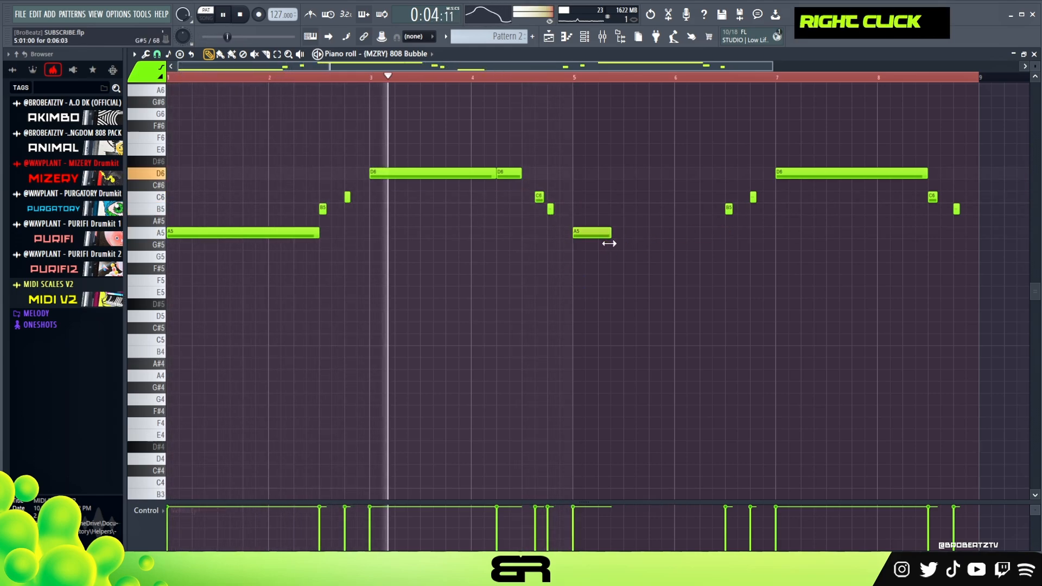
pyautogui.click(617, 233)
pyautogui.click(654, 233)
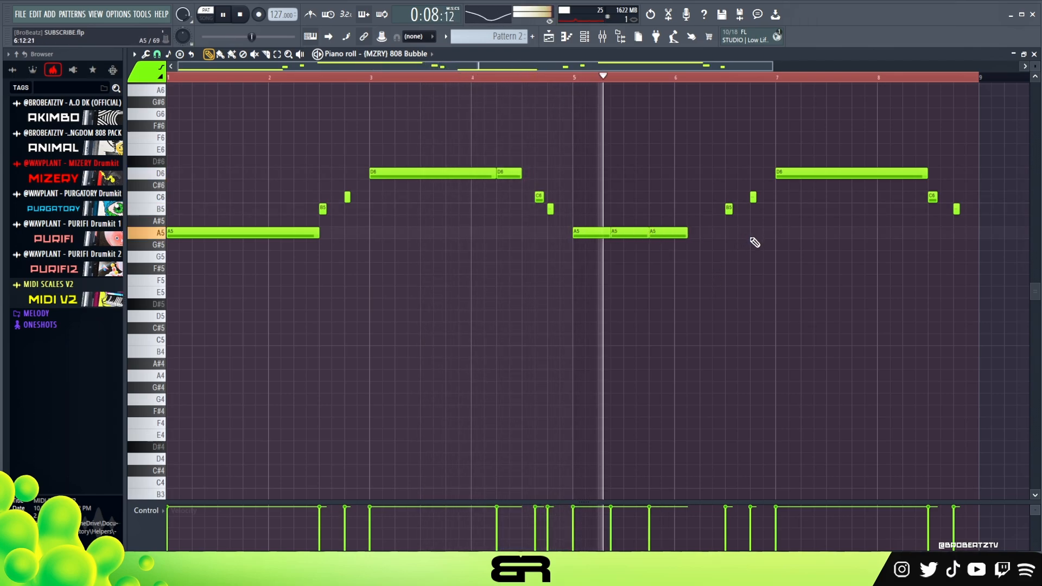
# Step: Split the D6 note at bar 7 into a long and a short note, and move the following C6 note later
pyautogui.moveTo(924, 174)
pyautogui.mouseDown()
pyautogui.moveTo(898, 183)
pyautogui.moveTo(920, 169)
pyautogui.mouseUp()
pyautogui.keyDown('ctrl'); pyautogui.click(925, 176); pyautogui.keyUp('ctrl')
pyautogui.moveTo(1027, 174)
pyautogui.mouseDown()
pyautogui.moveTo(913, 174)
pyautogui.moveTo(943, 197)
pyautogui.mouseUp()
pyautogui.rightClick(919, 176)
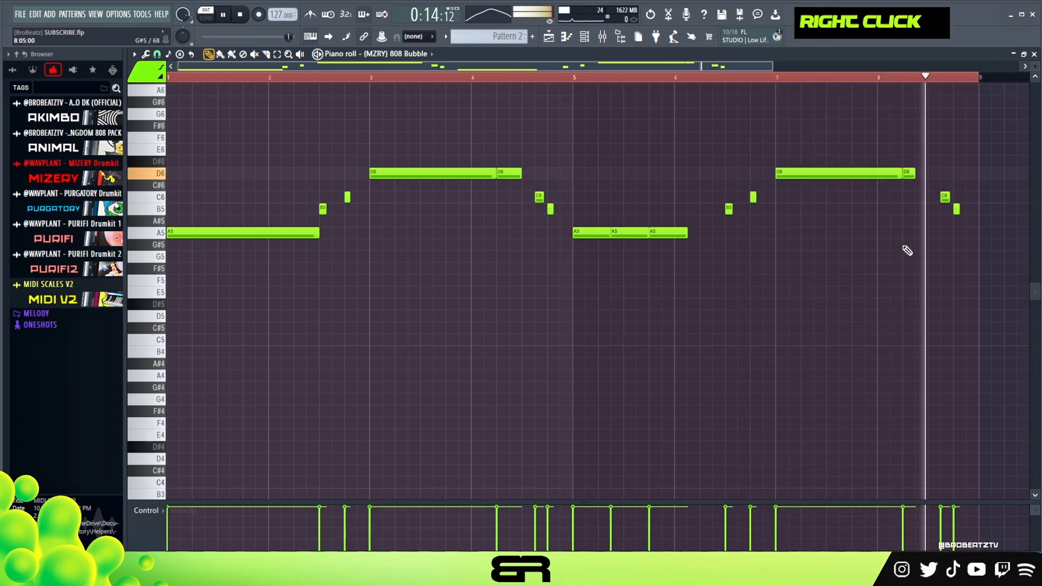
pyautogui.press('space')
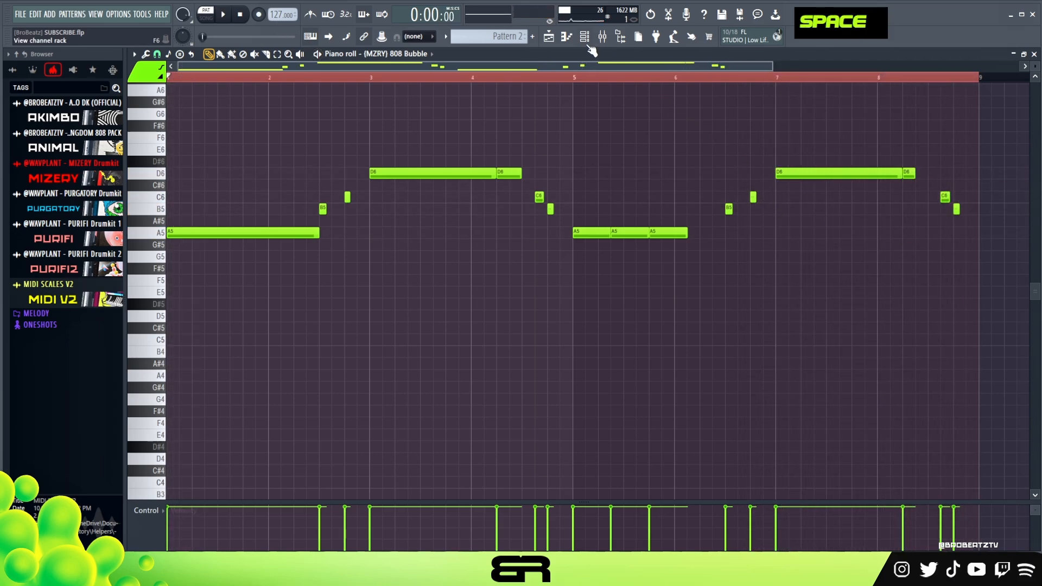
# Step: Play the arrangement in song mode with the Render_NoFX melody and the 808 pattern, and view the mixer during playback
pyautogui.click(550, 38)
pyautogui.click(588, 39)
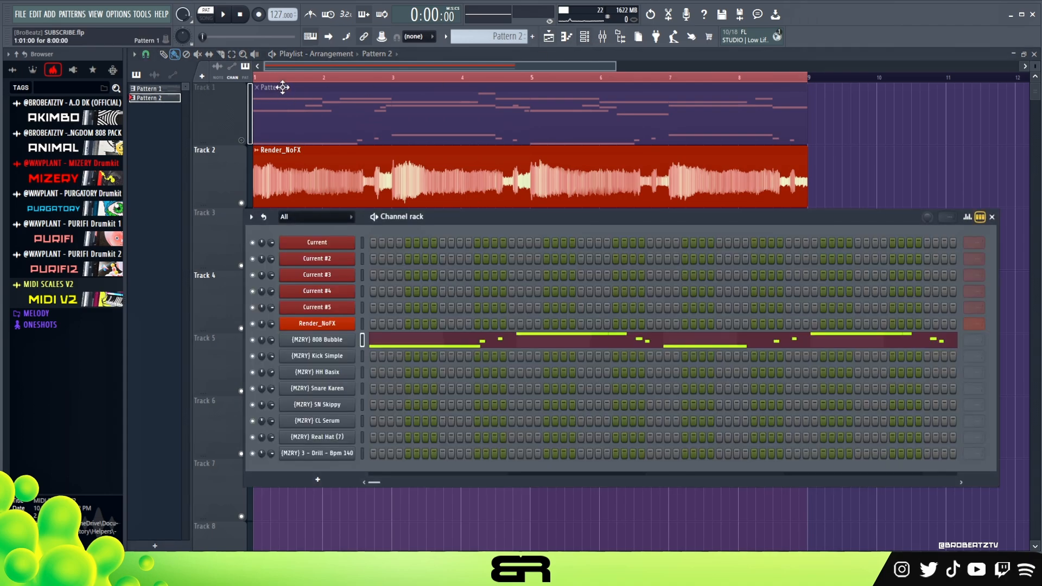
pyautogui.click(207, 17)
pyautogui.press('space')
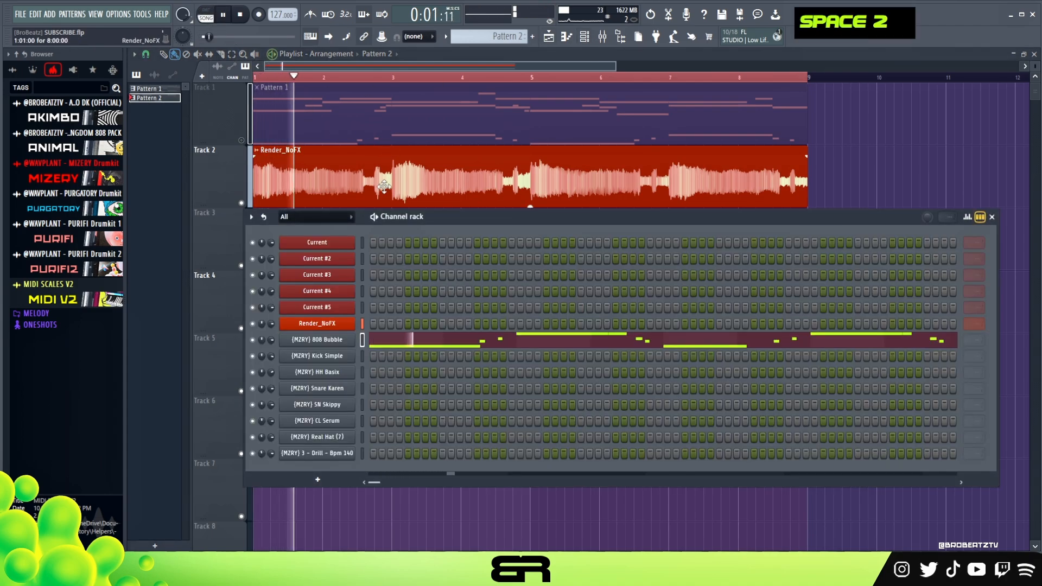
pyautogui.click(604, 39)
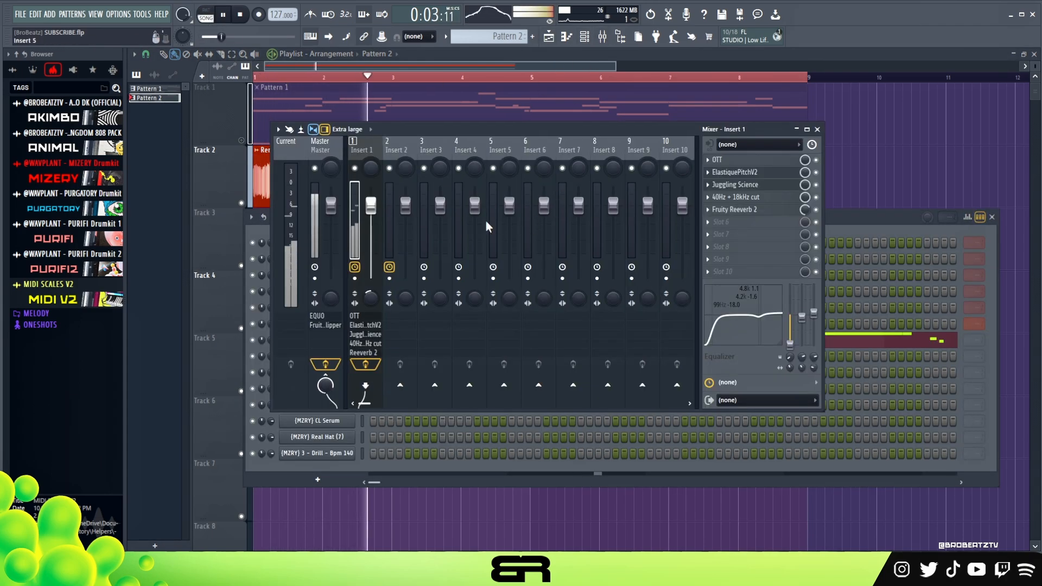
pyautogui.rightClick(493, 239)
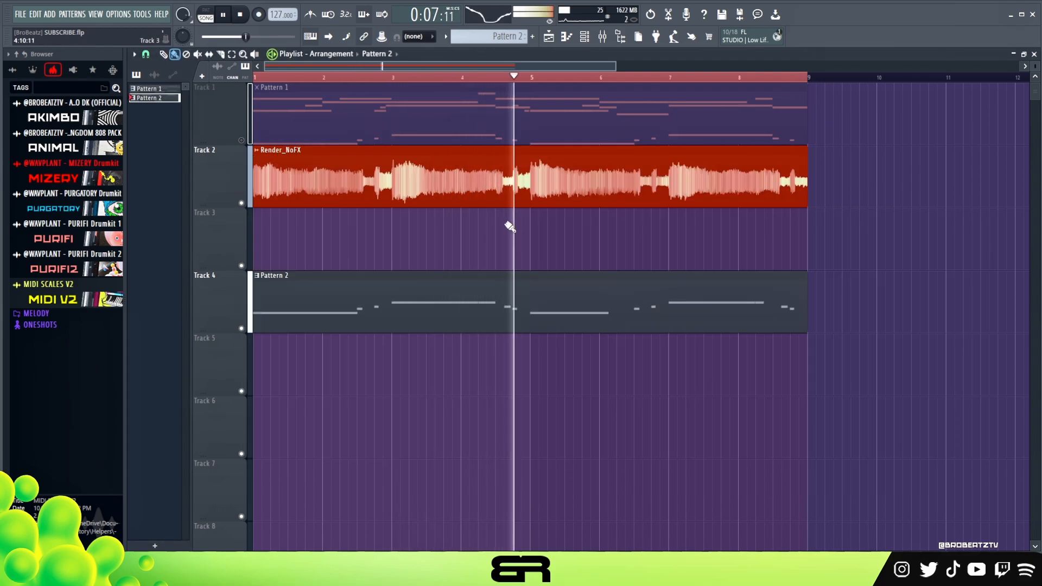
pyautogui.press('space')
# Step: Move the channel rack higher and mute the Current channels and Render_NoFX, keeping the 808 and drum channels active
pyautogui.click(585, 39)
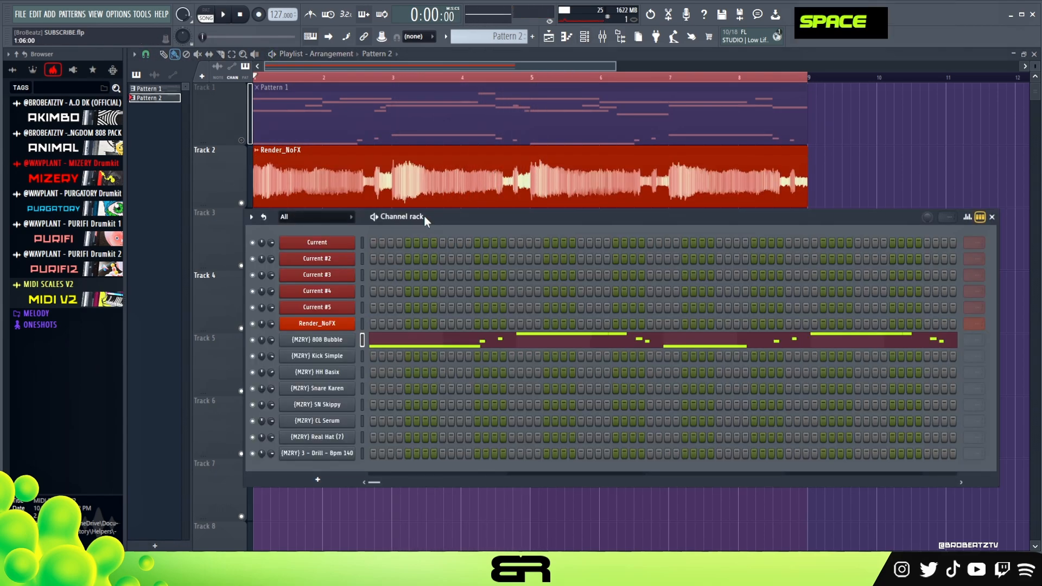
pyautogui.moveTo(425, 216); pyautogui.dragTo(426, 168)
pyautogui.keyDown('ctrl'); pyautogui.click(254, 292); pyautogui.keyUp('ctrl')
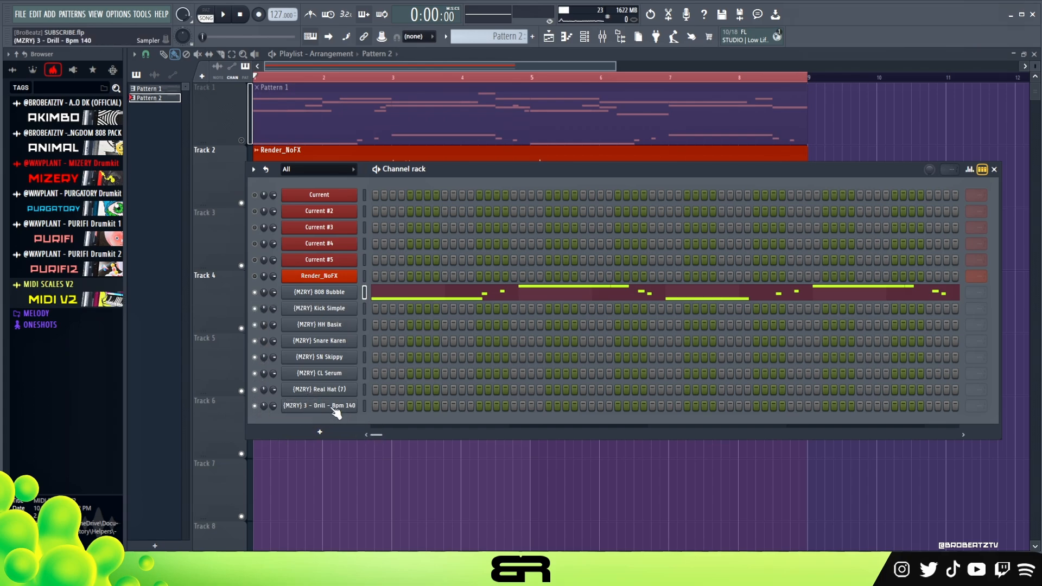
# Step: Try the (MZRY) 3 - Drill - Bpm 140 loop on the first step during playback, and remove it again
pyautogui.click(375, 408)
pyautogui.press('space')
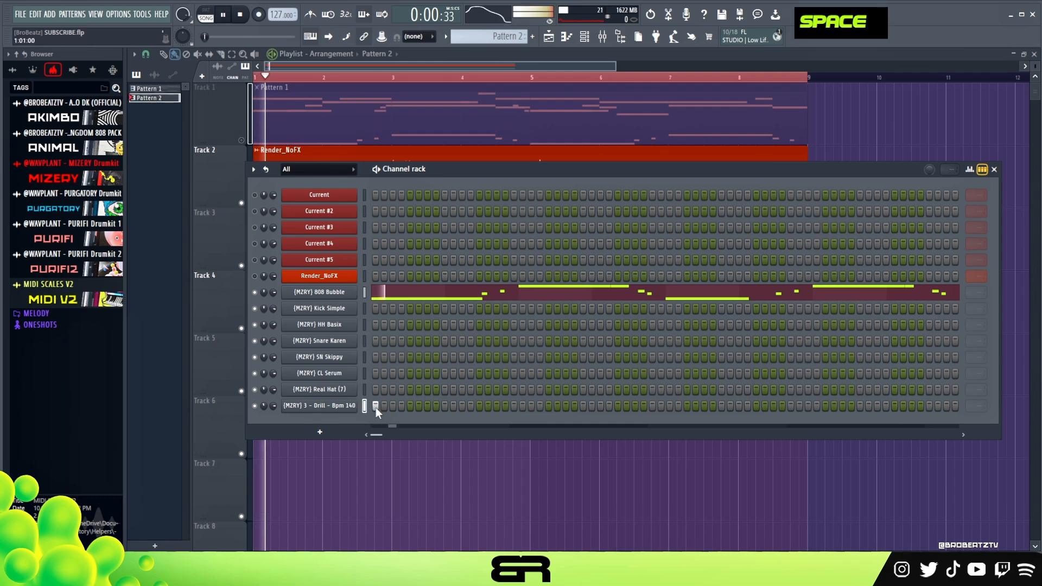
pyautogui.rightClick(377, 407)
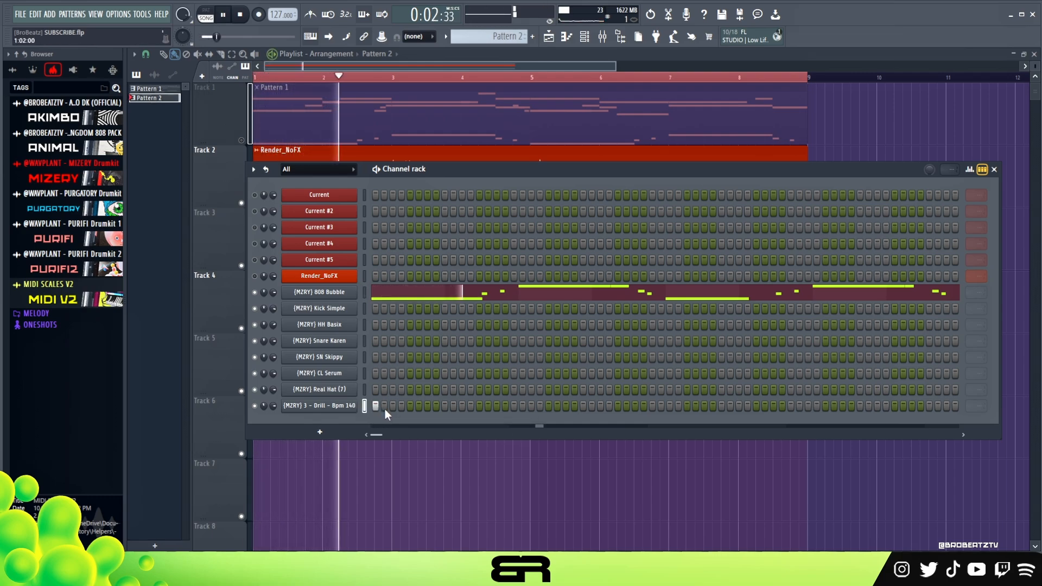
pyautogui.press('space')
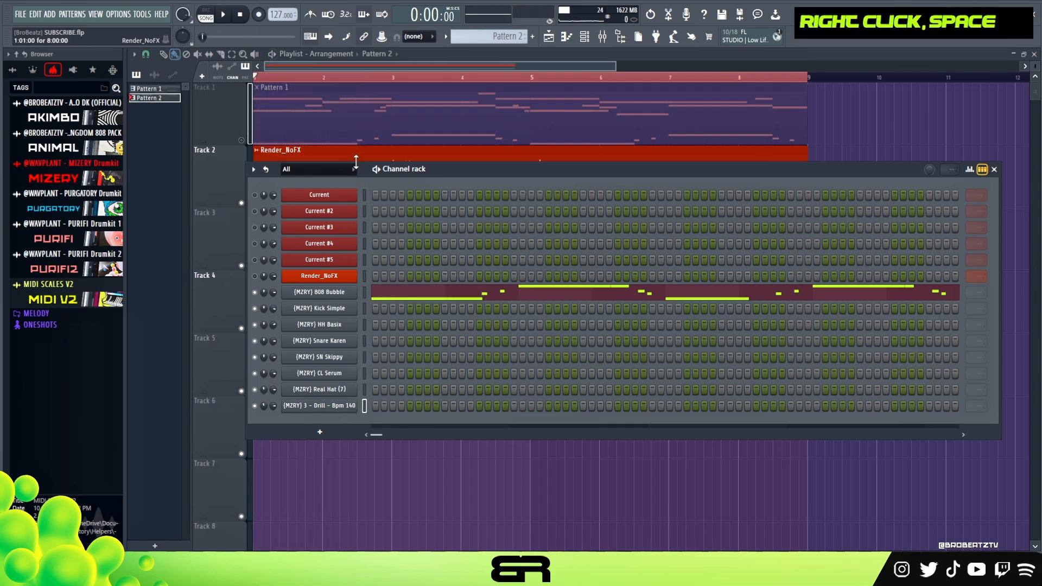
# Step: Widen the channel names in the rack and open the PERX folder of the MIZERY drumkit
pyautogui.moveTo(364, 170); pyautogui.dragTo(394, 170)
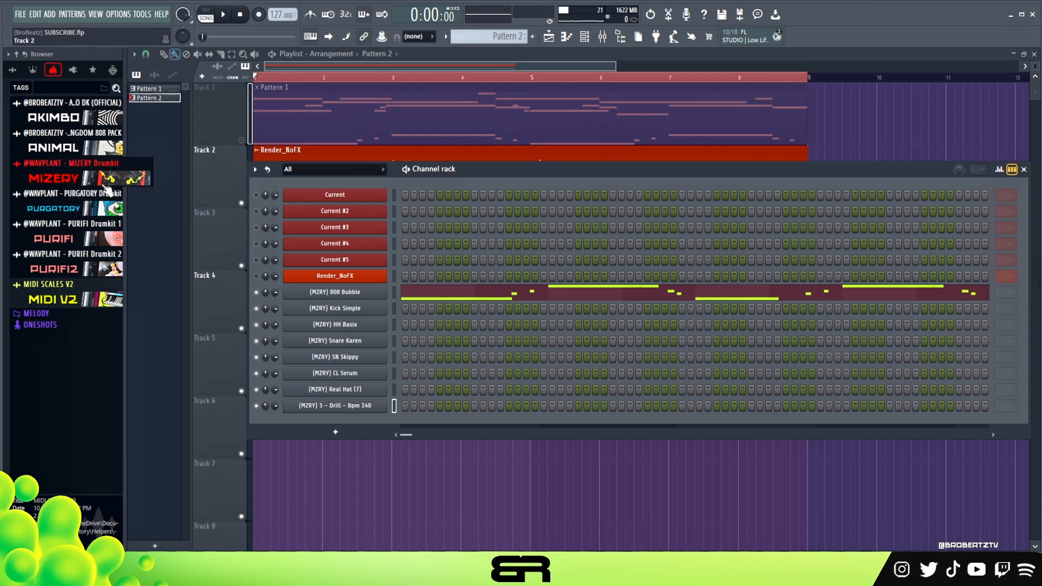
pyautogui.click(71, 184)
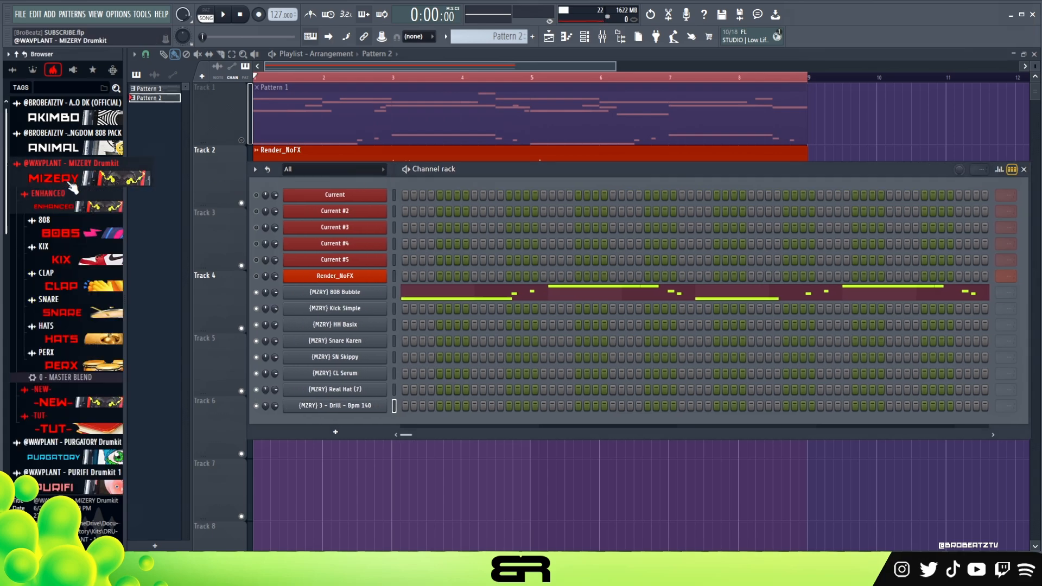
pyautogui.click(76, 364)
pyautogui.scroll(-5, 77, 326)
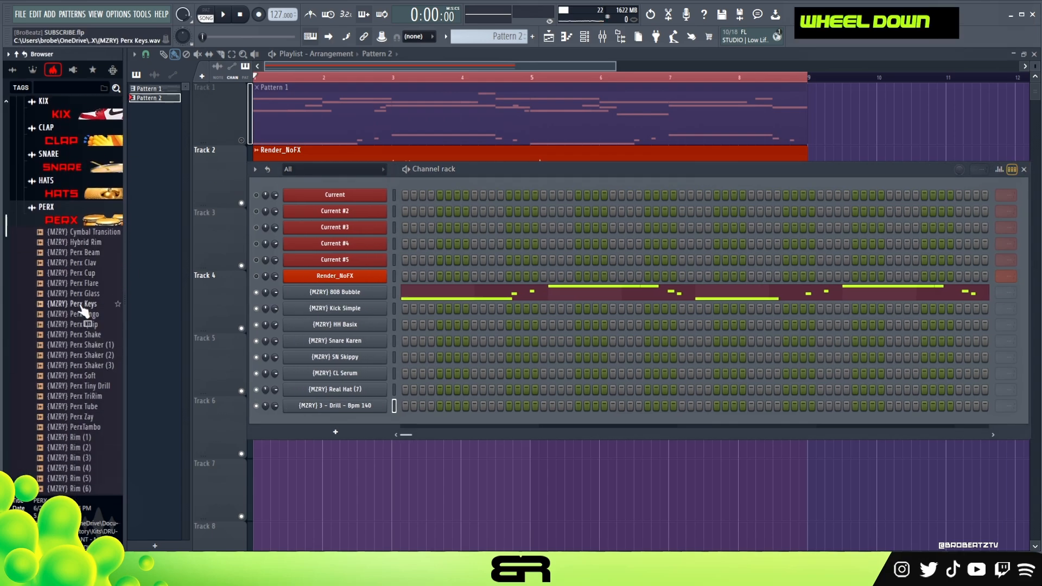
# Step: Browse the percussion samples in the drumkit's PERX folder and expand its subfolders down to PLS
pyautogui.click(83, 220)
pyautogui.click(73, 279)
pyautogui.scroll(-2, 74, 291)
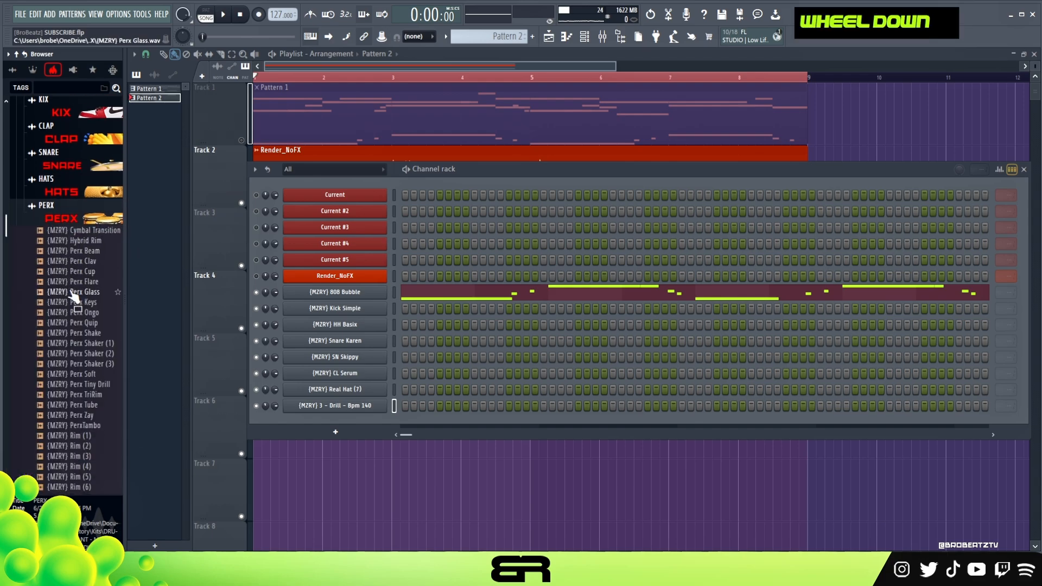
pyautogui.scroll(-2, 73, 297)
pyautogui.scroll(5, 79, 293)
pyautogui.scroll(1, 75, 287)
pyautogui.click(74, 183)
pyautogui.click(72, 236)
pyautogui.scroll(-3, 81, 268)
pyautogui.click(90, 244)
pyautogui.scroll(-3, 84, 241)
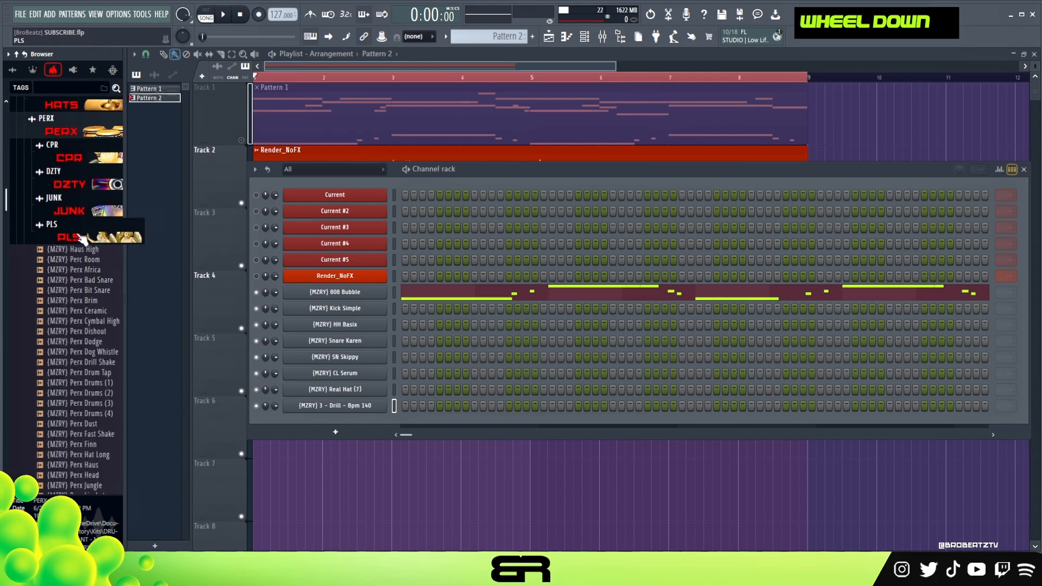
# Step: Audition percussion samples in the PLS subfolder and look through the neighbouring JUNK subfolder
pyautogui.click(78, 235)
pyautogui.click(81, 238)
pyautogui.scroll(-1, 85, 276)
pyautogui.scroll(1, 85, 271)
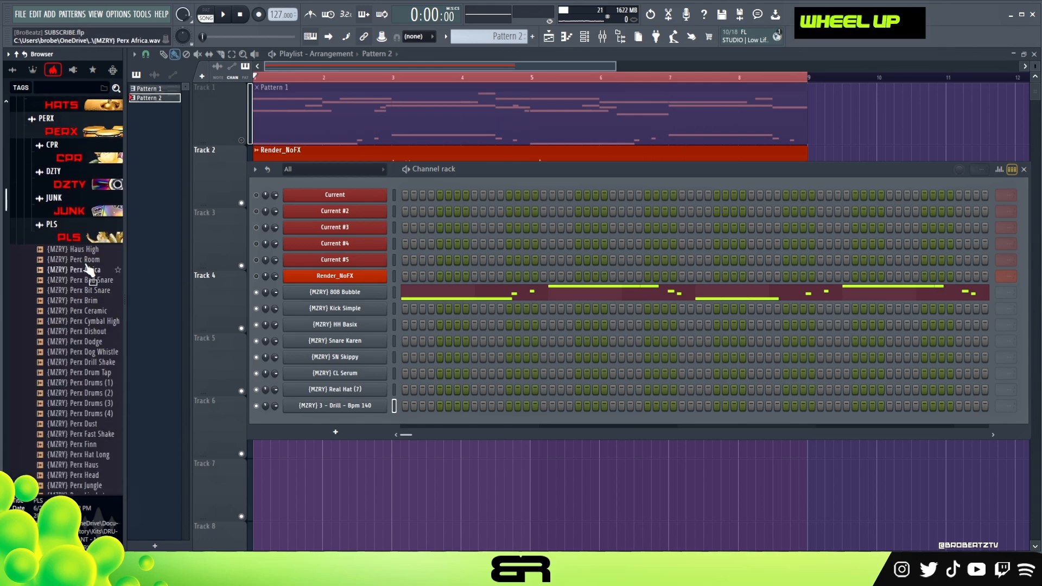
pyautogui.click(84, 216)
pyautogui.scroll(-4, 83, 277)
pyautogui.scroll(6, 83, 296)
pyautogui.click(89, 249)
pyautogui.doubleClick(81, 182)
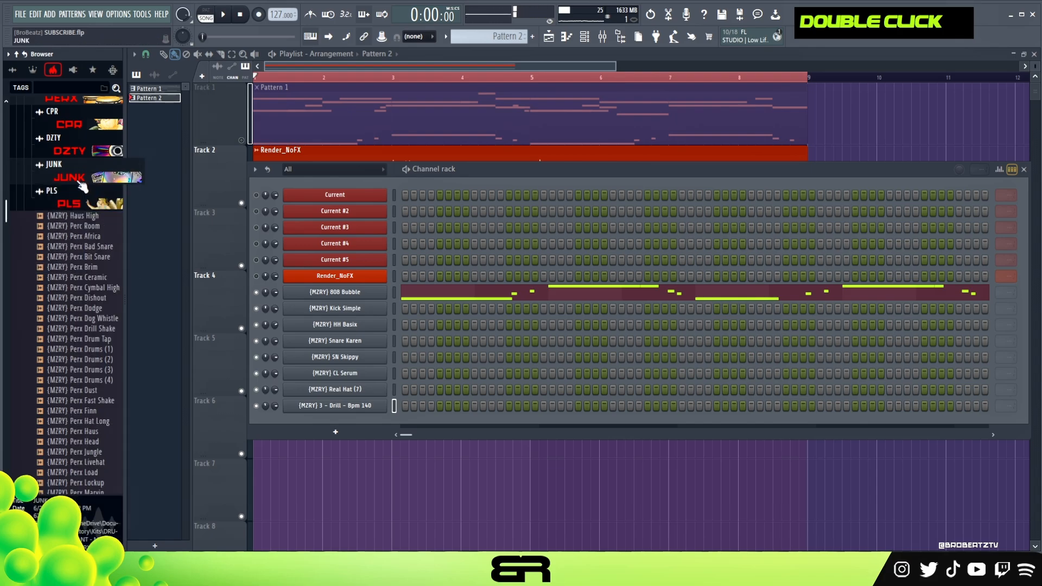
# Step: Open the (MZRY) 3 - Drill - Bpm 140 channel in the piano roll and place a C5 note at bar 1
pyautogui.click(358, 401)
pyautogui.moveTo(300, 163); pyautogui.dragTo(429, 157)
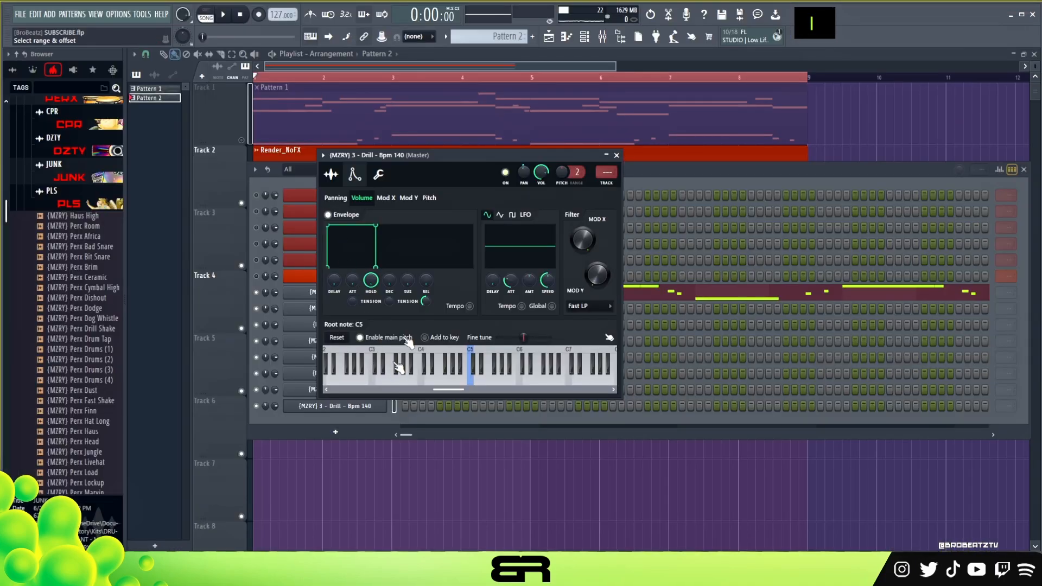
pyautogui.rightClick(395, 403)
pyautogui.click(418, 407)
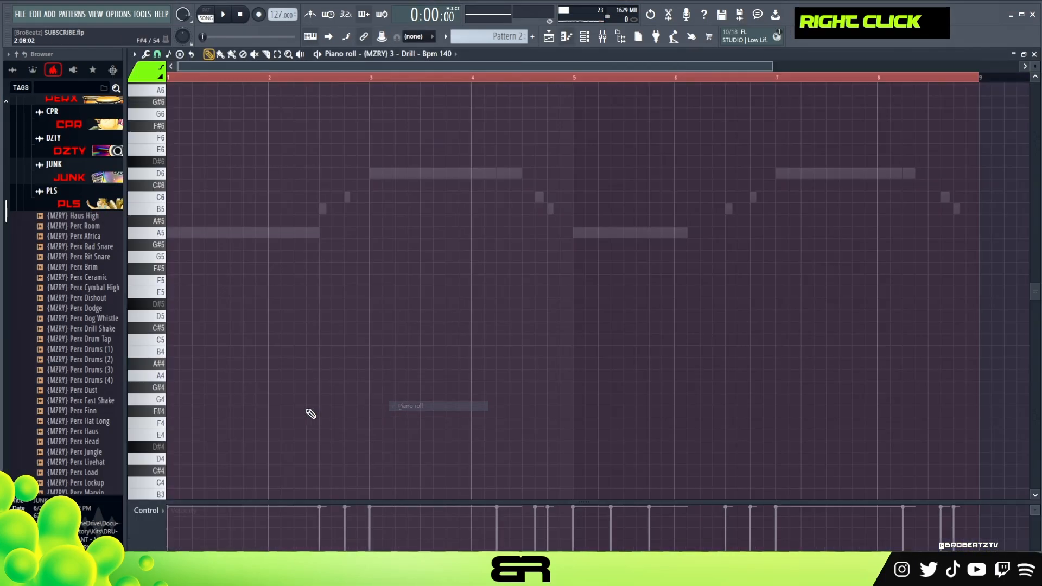
pyautogui.scroll(5, 180, 293)
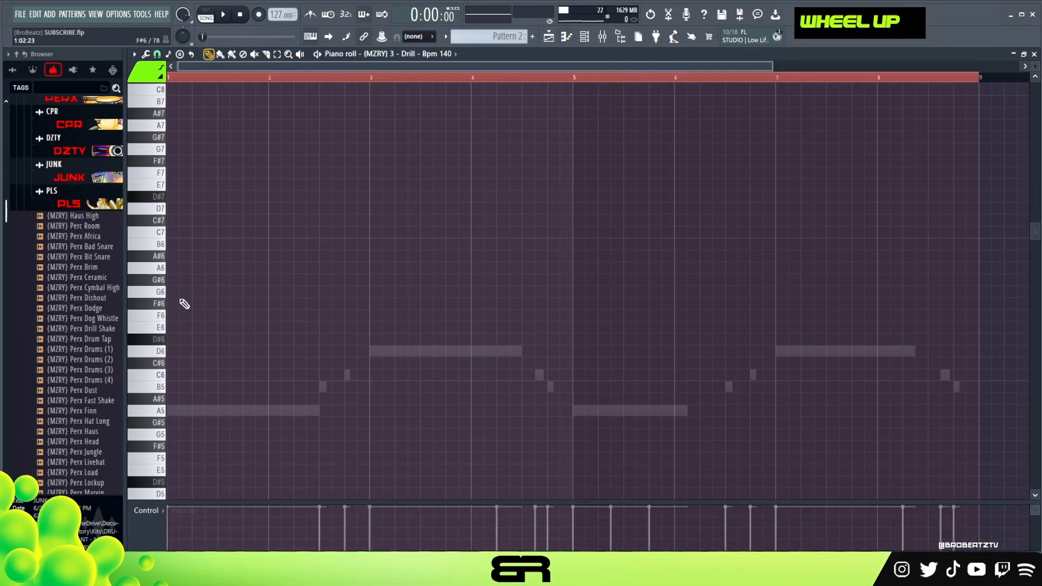
pyautogui.scroll(-5, 179, 374)
pyautogui.click(187, 341)
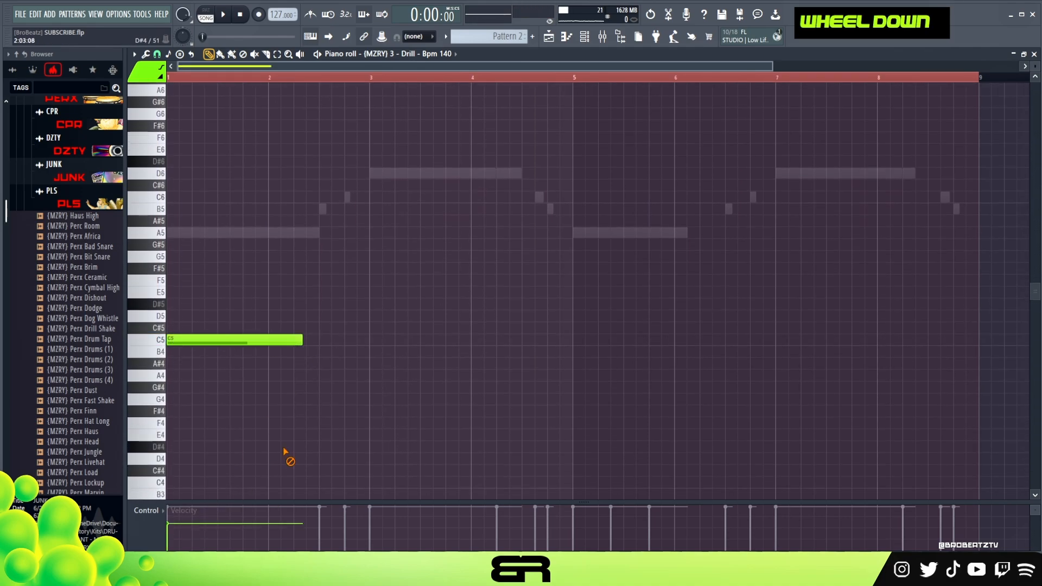
# Step: Lengthen the C5 note to about two and a half bars, quantize it and play the pattern
pyautogui.moveTo(406, 355); pyautogui.dragTo(401, 356)
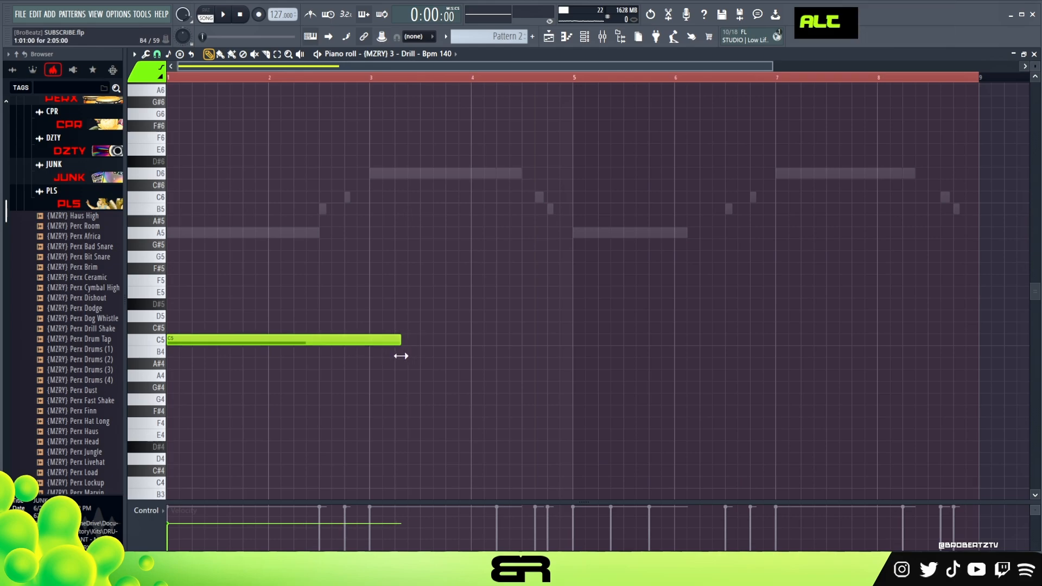
pyautogui.press('space')
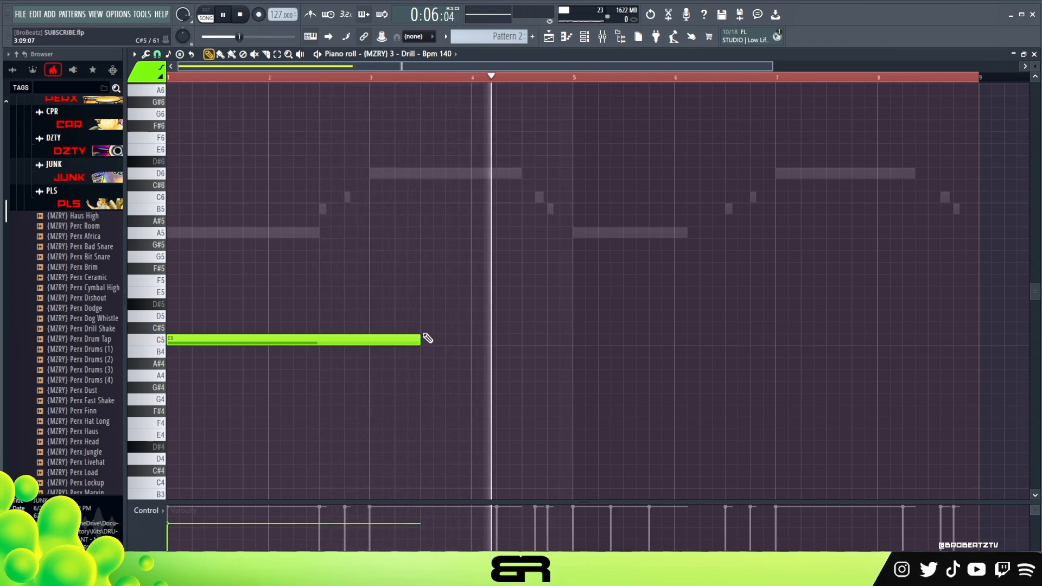
pyautogui.hotkey('ctrl', 'a')
pyautogui.press('space')
pyautogui.hotkey('ctrl', 'q')
pyautogui.press('space')
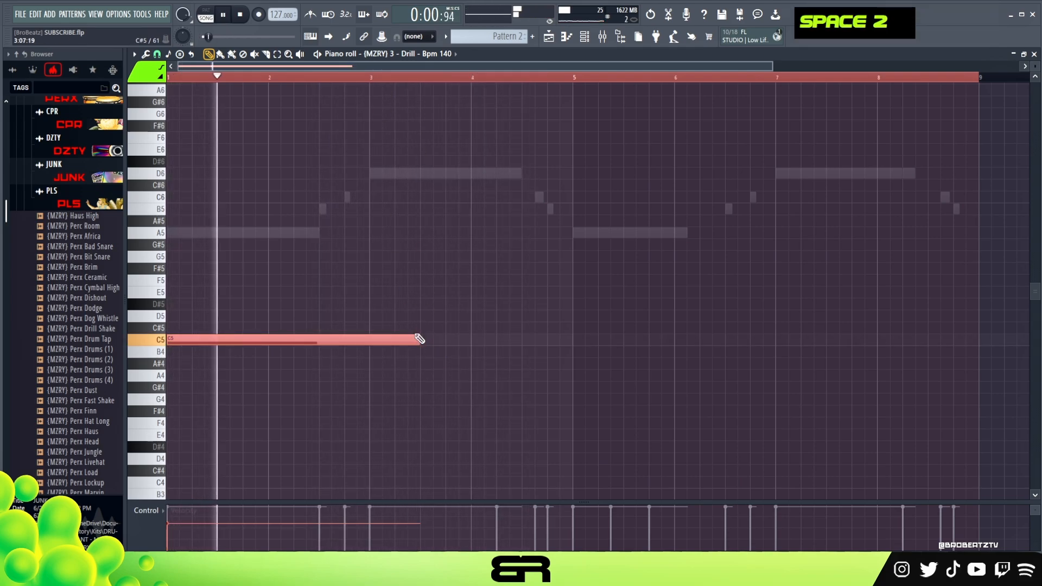
# Step: Raise the C5 note's velocity slightly and replay the pattern with a closer view of where the note ends
pyautogui.rightClick(286, 481)
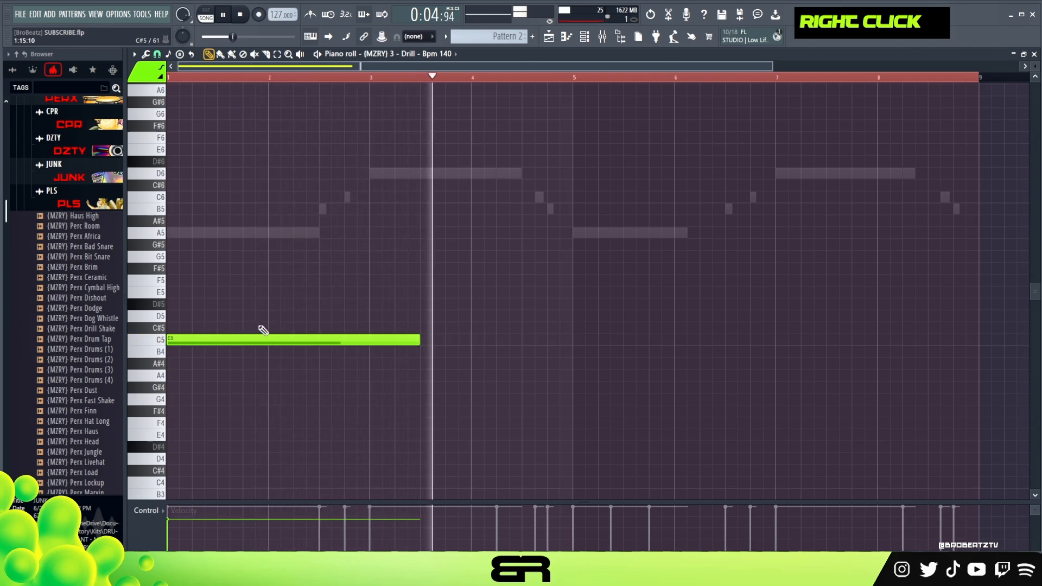
pyautogui.hotkey('ctrl', '2')
pyautogui.press('space')
pyautogui.scroll(4, 413, 77)
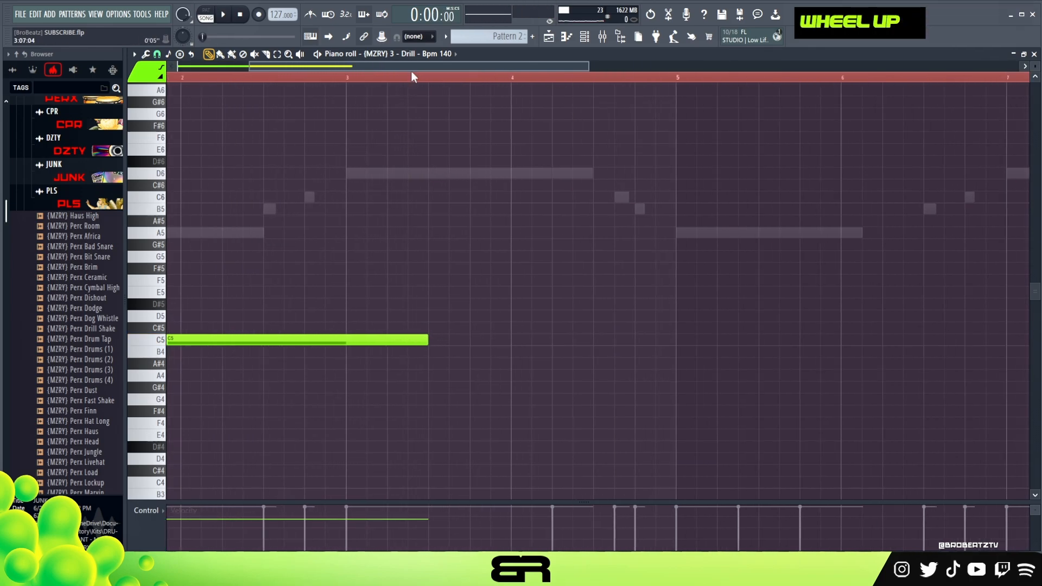
pyautogui.keyDown('alt'); pyautogui.click(858, 342); pyautogui.keyUp('alt')
pyautogui.press('space')
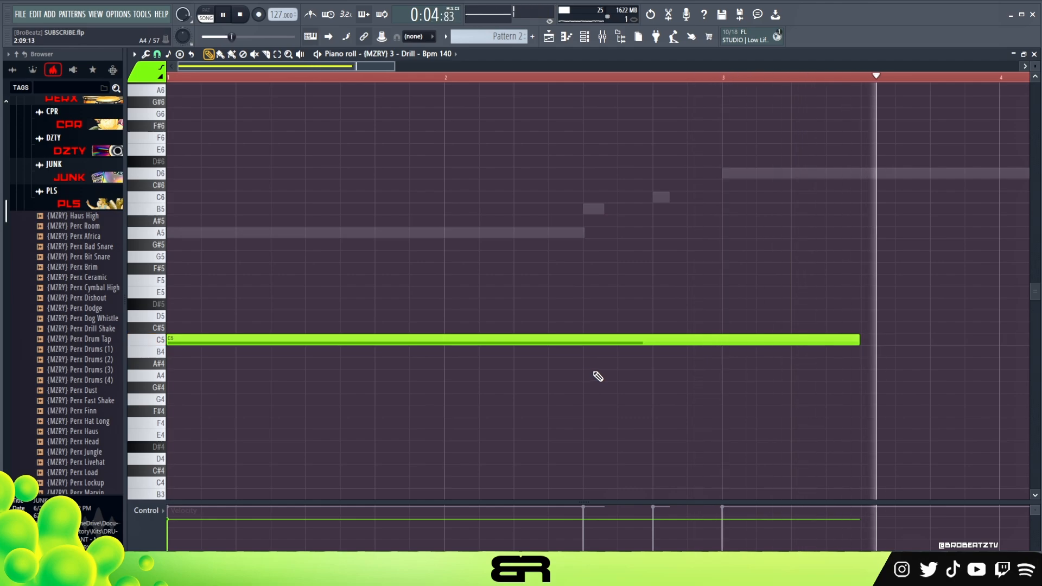
# Step: Add a second C5 note of about two and a half bars starting at bar 5
pyautogui.scroll(-3, 409, 88)
pyautogui.scroll(-2, 373, 260)
pyautogui.press('space')
pyautogui.keyDown('ctrl'); pyautogui.click(210, 299); pyautogui.keyUp('ctrl')
pyautogui.moveTo(209, 291); pyautogui.dragTo(768, 284)
pyautogui.rightClick(526, 244)
pyautogui.scroll(2, 520, 242)
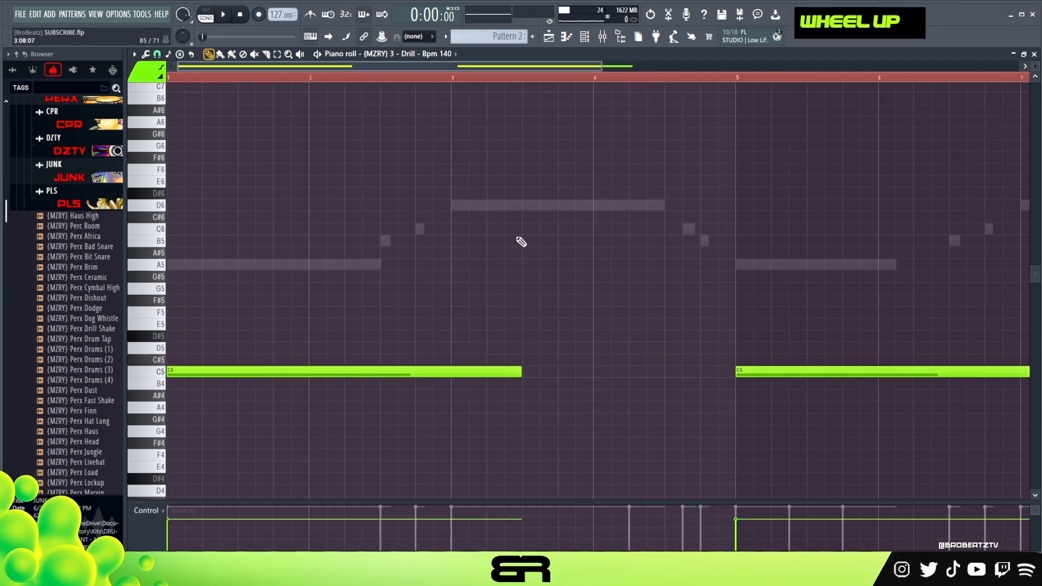
pyautogui.scroll(1, 521, 242)
# Step: Show the channel rack over the piano roll and place a (MZRY) Real Hat (7) hit on step 1
pyautogui.press('F6')
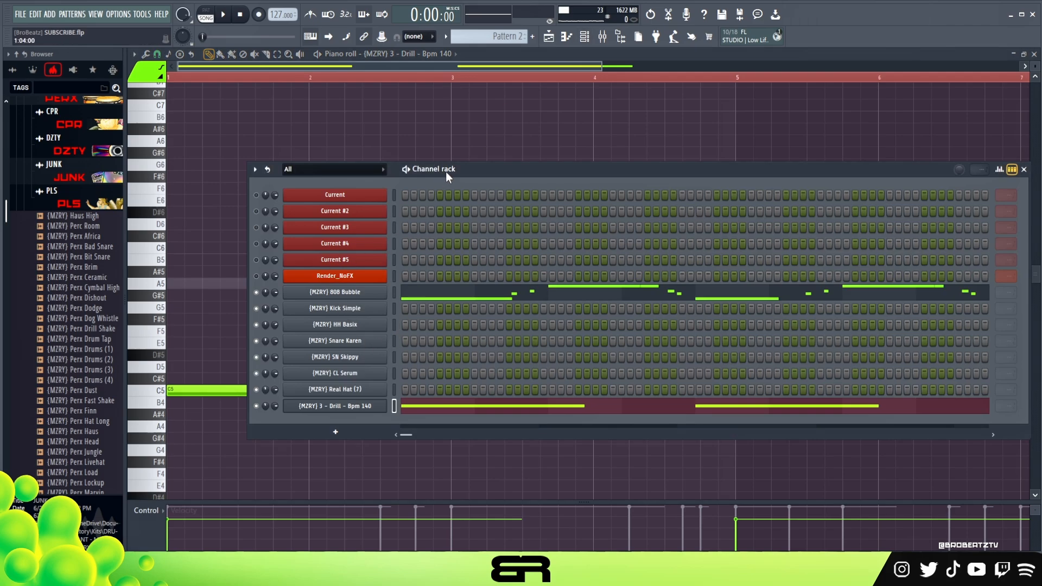
pyautogui.moveTo(445, 171); pyautogui.dragTo(392, 133)
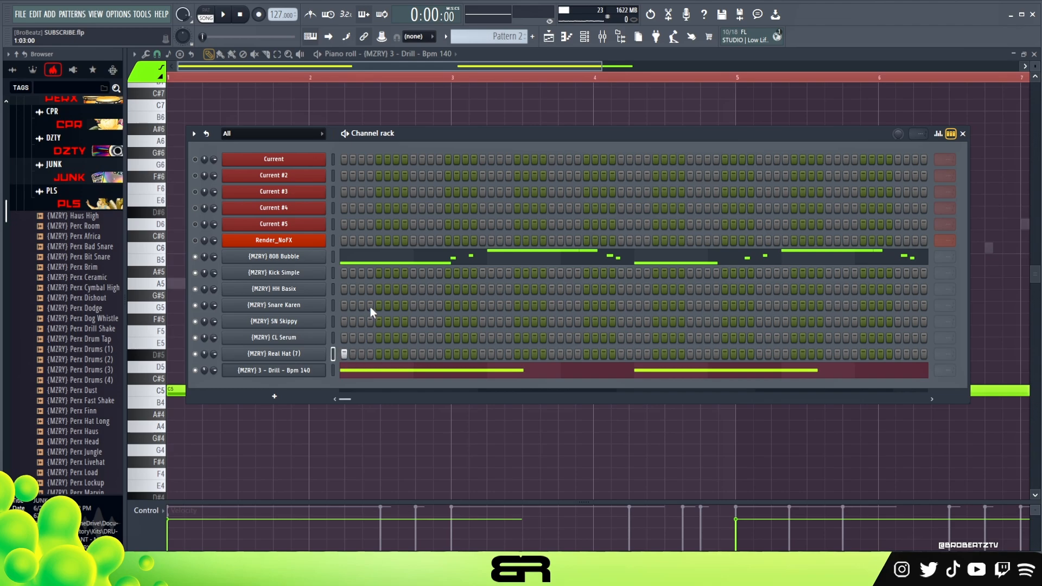
pyautogui.press('space')
# Step: Layer Snare Karen, SN Skippy and CL Serum hits on steps 9 and 25, checking them in playback
pyautogui.click(413, 305)
pyautogui.click(413, 321)
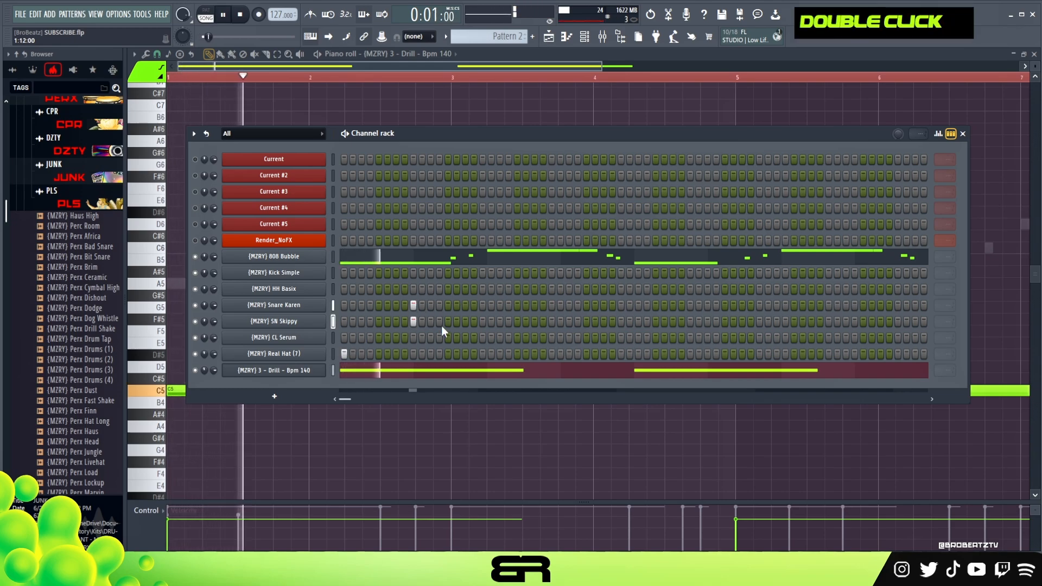
pyautogui.press('space')
pyautogui.click(552, 305)
pyautogui.click(552, 321)
pyautogui.click(551, 337)
pyautogui.click(412, 337)
pyautogui.press('space')
pyautogui.press('space')
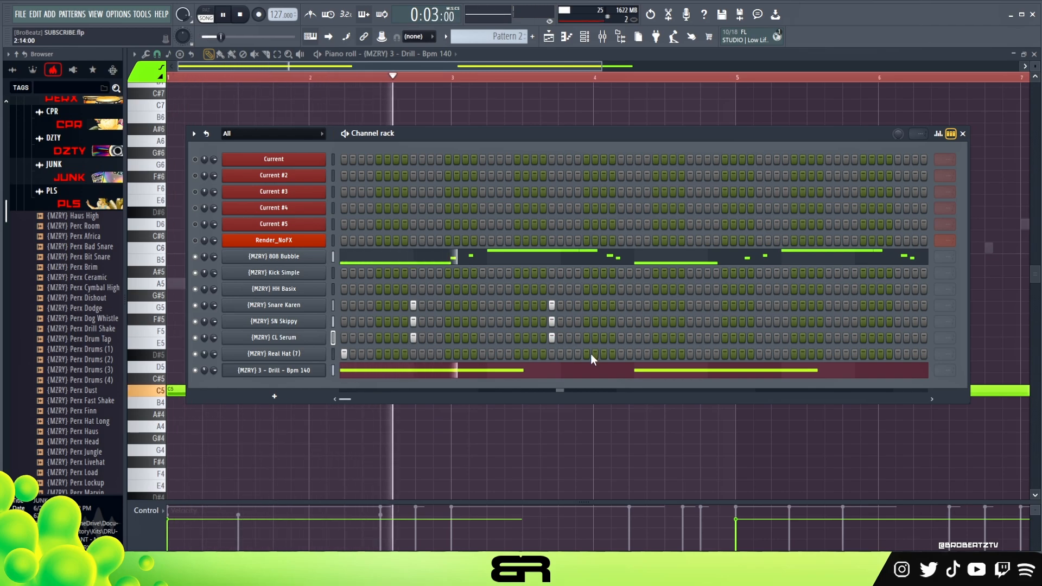
# Step: Add a Real Hat (7) hit on step 33, then enable rack looping and loop SN Skippy after step 32
pyautogui.press('space')
pyautogui.press('space')
pyautogui.click(622, 353)
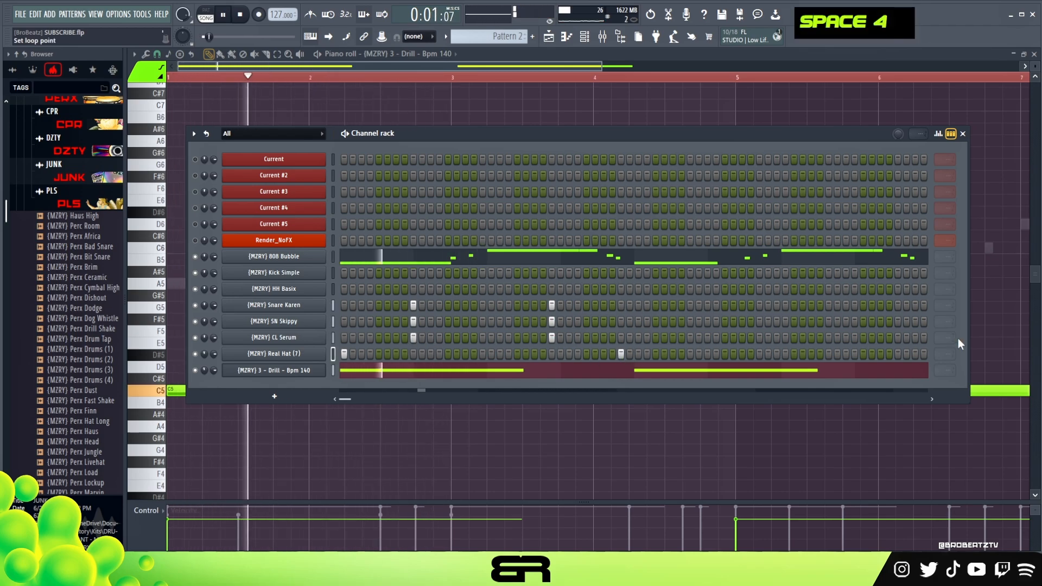
pyautogui.scroll(-2, 945, 322)
pyautogui.press('space')
pyautogui.press('space')
pyautogui.press('space')
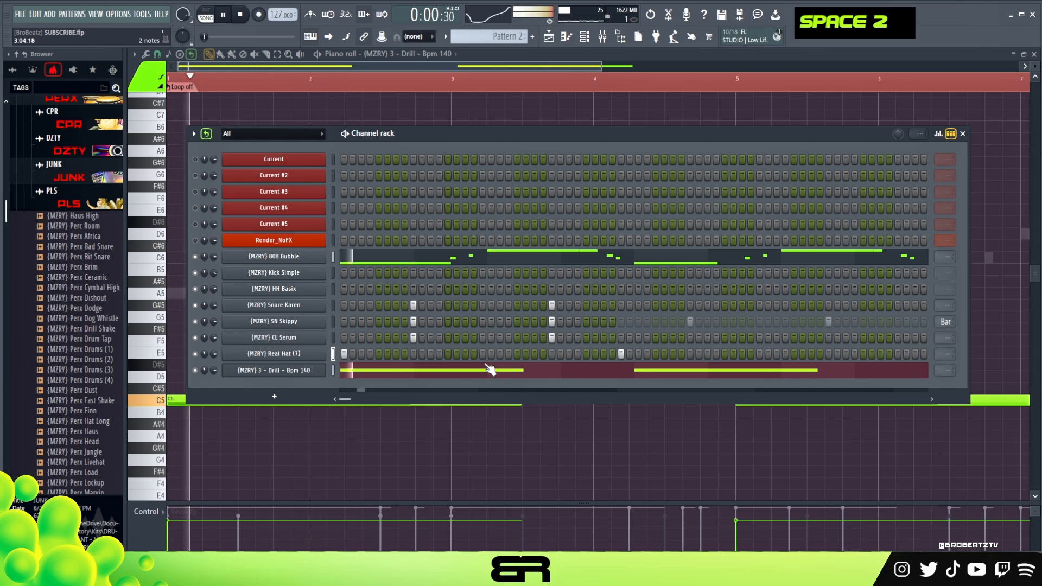
# Step: Open the sampler settings of CL Serum, SN Skippy and Snare Karen in turn and close them
pyautogui.click(300, 339)
pyautogui.click(446, 119)
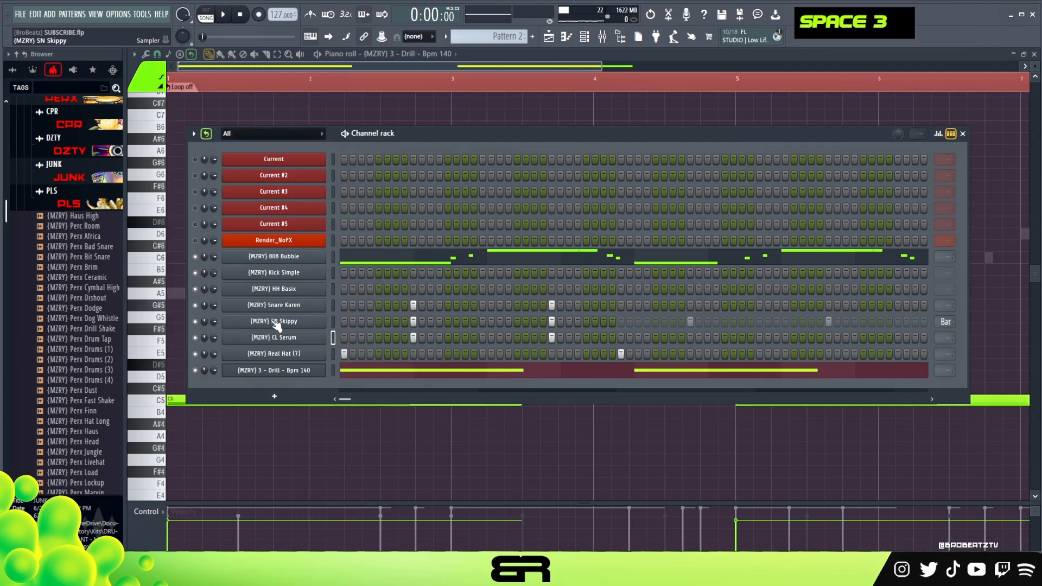
pyautogui.click(277, 322)
pyautogui.click(432, 105)
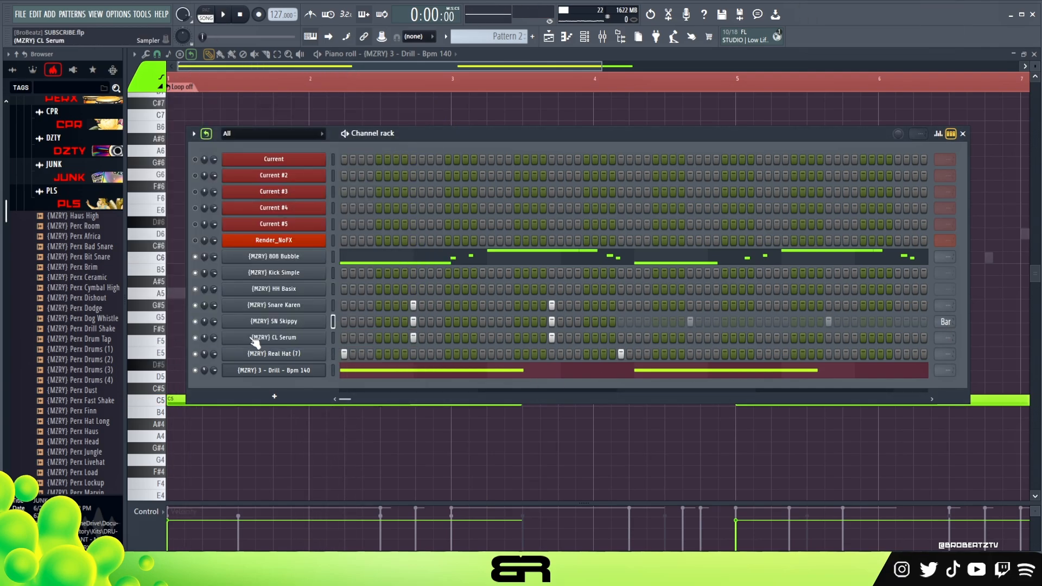
pyautogui.doubleClick(277, 301)
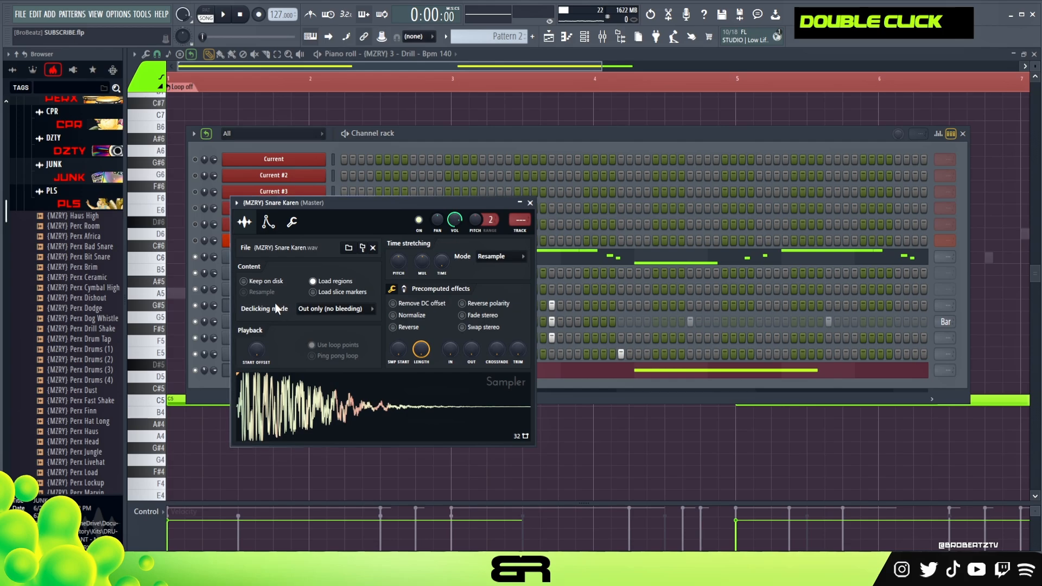
pyautogui.click(528, 203)
# Step: Compare the snare layers with CL Serum muted and unmuted, and set the layer's channel volume to 66%
pyautogui.press('space')
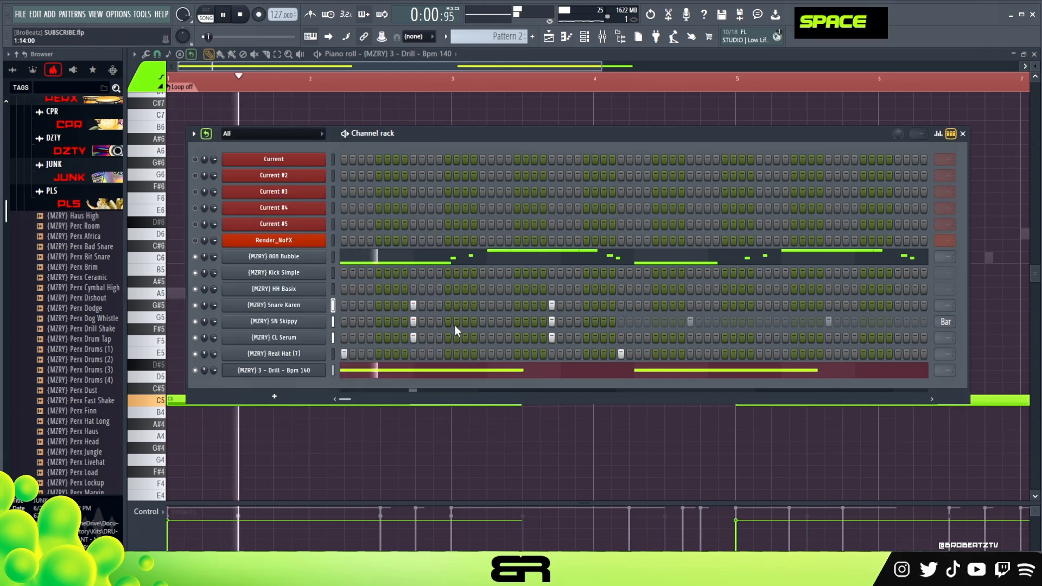
pyautogui.press('space')
pyautogui.rightClick(326, 338)
pyautogui.click(311, 340)
pyautogui.press('space')
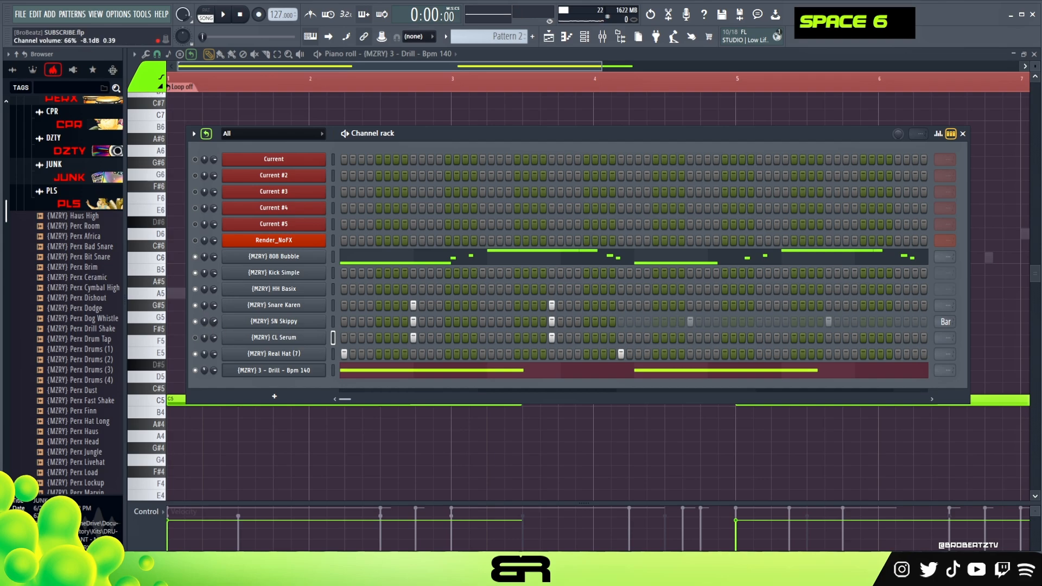
pyautogui.press('space')
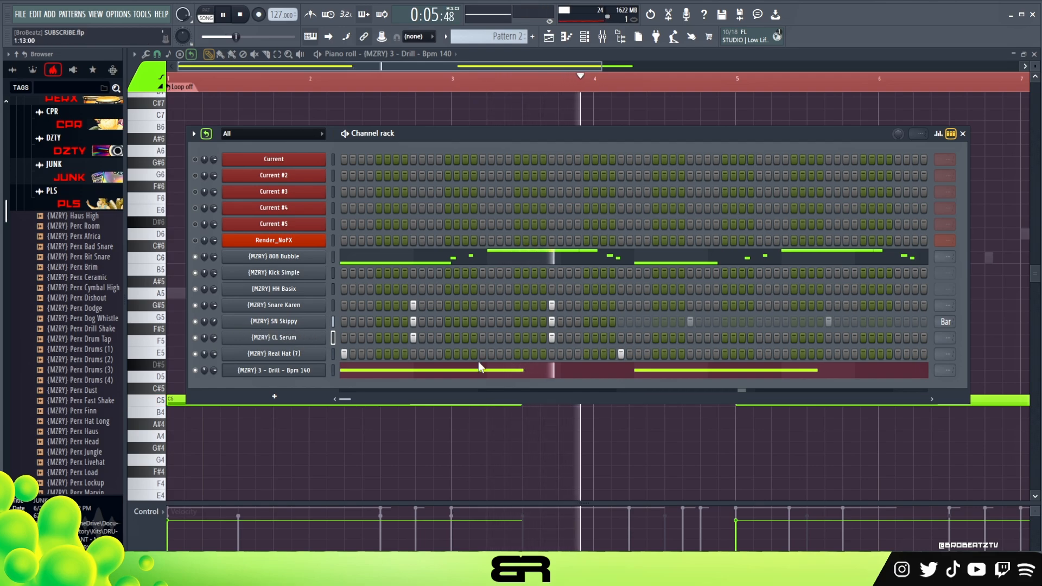
# Step: Loop Snare Karen, CL Serum and Real Hat (7) after step 32, and set the layer's channel volume to 59%
pyautogui.press('space')
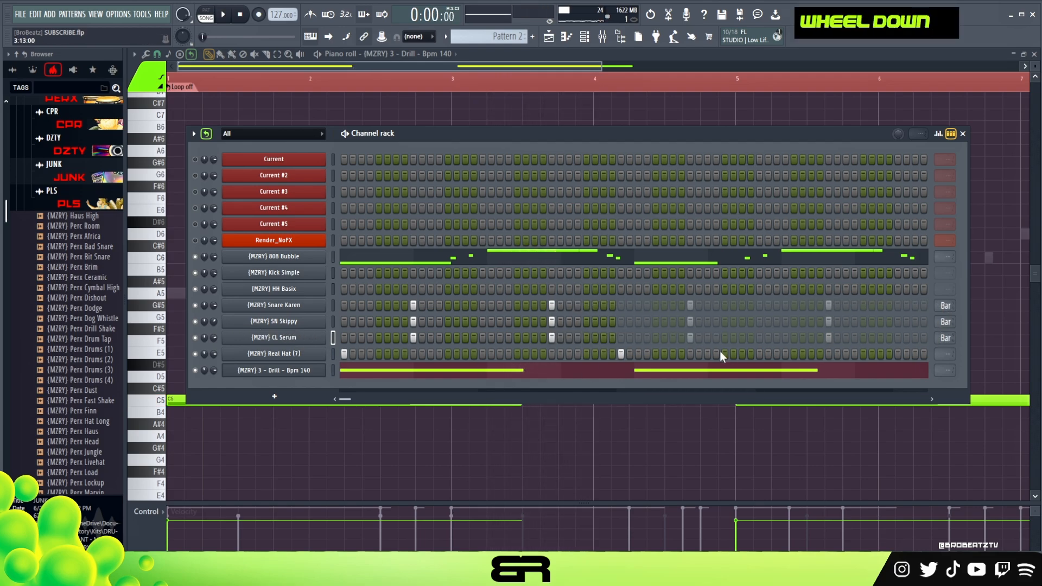
pyautogui.press('space')
pyautogui.scroll(-1, 840, 374)
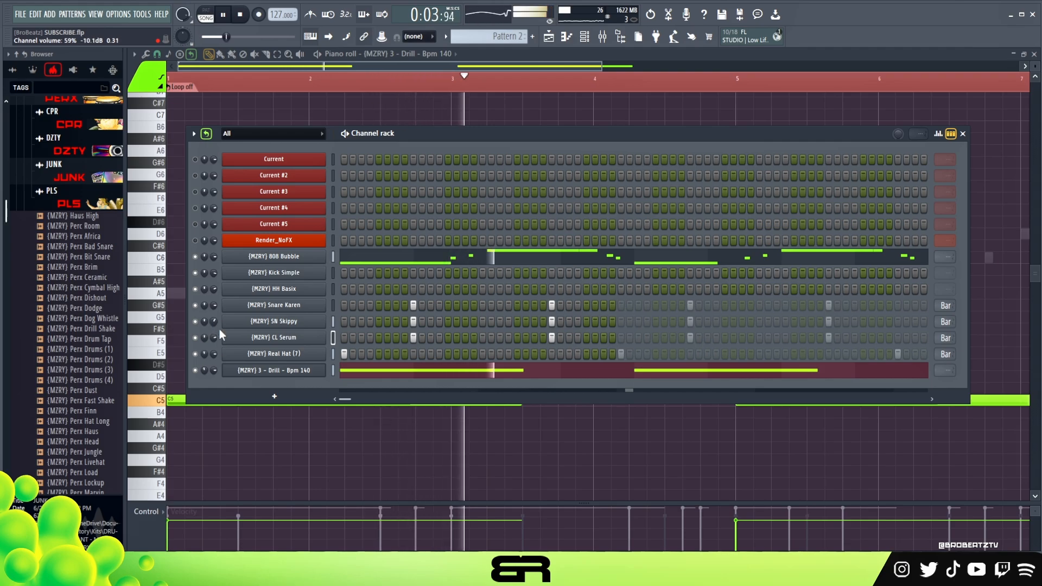
pyautogui.press('space')
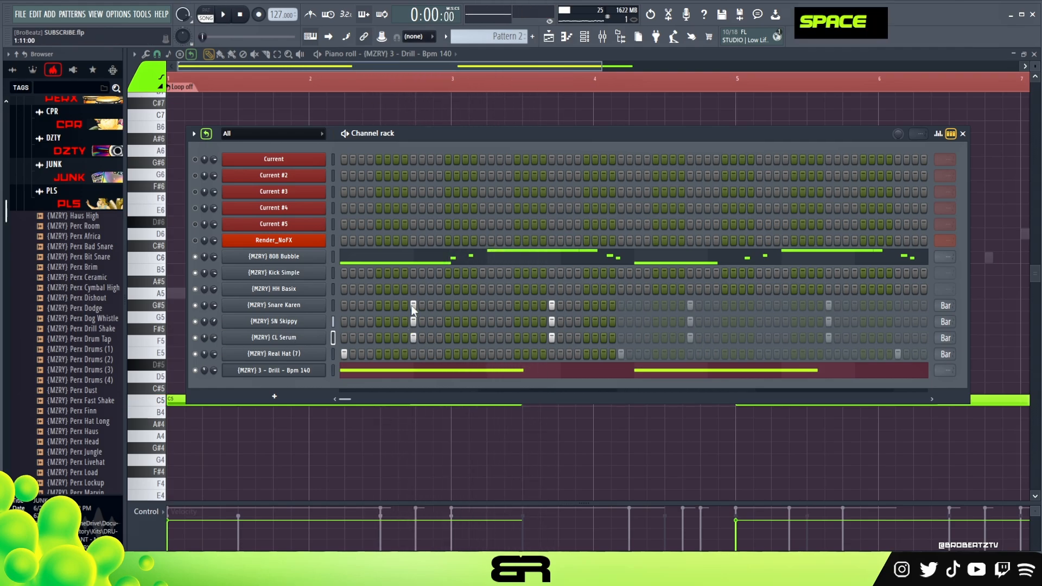
# Step: Place Kick Simple hits on steps 1, 13, 15 and 21 while the pattern plays
pyautogui.moveTo(422, 130); pyautogui.dragTo(439, 144)
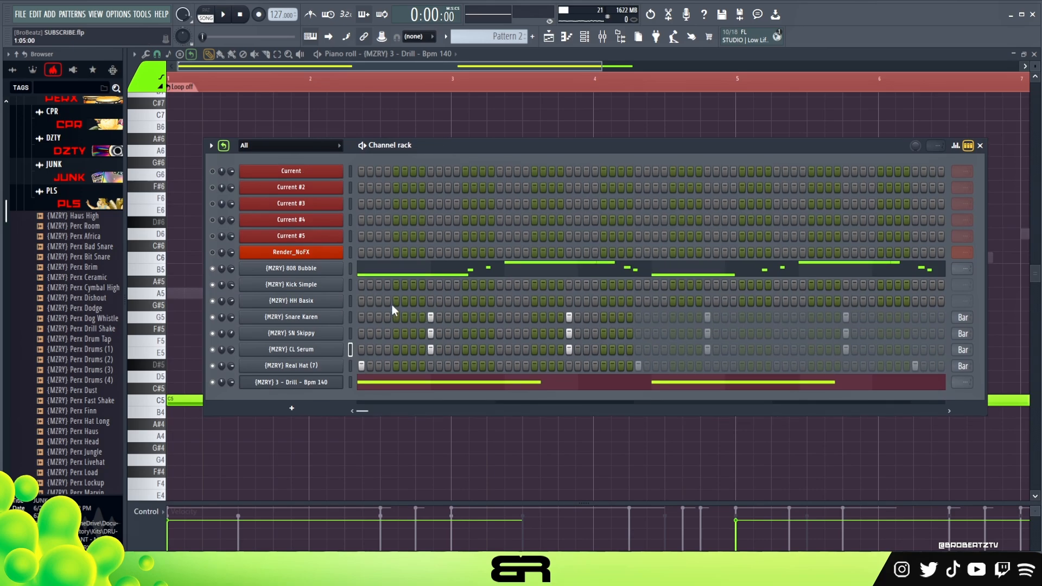
pyautogui.click(363, 284)
pyautogui.press('space')
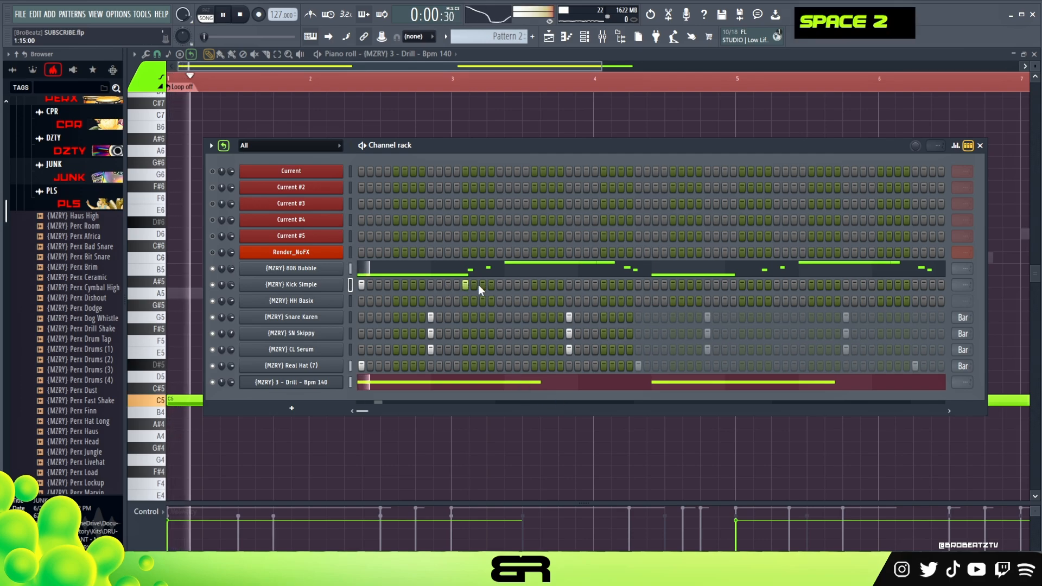
pyautogui.click(482, 285)
pyautogui.click(534, 284)
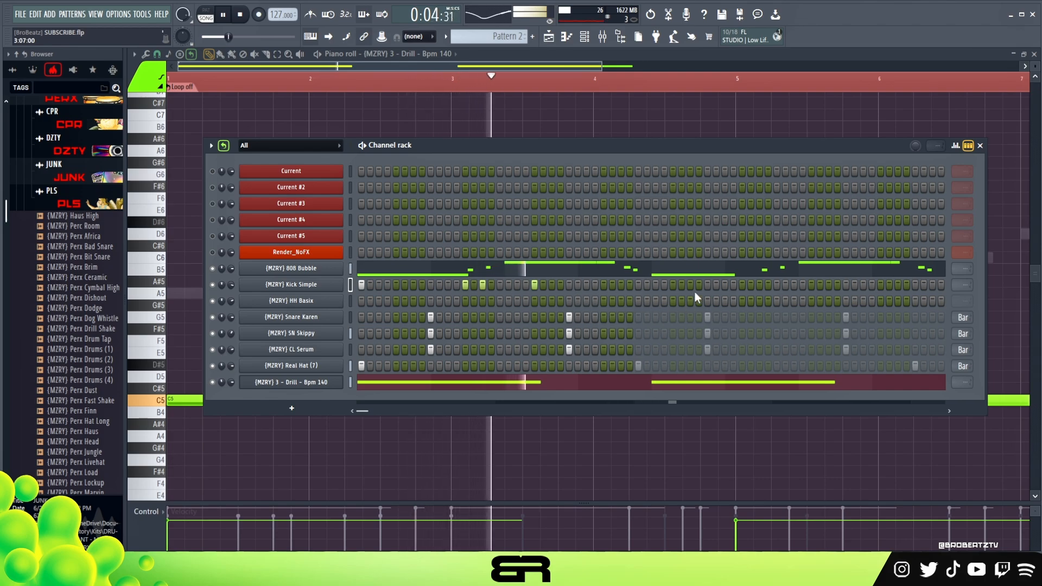
# Step: Add Kick Simple hits on steps 45, 47 and 53 and replay the pattern from the start
pyautogui.click(741, 284)
pyautogui.click(759, 284)
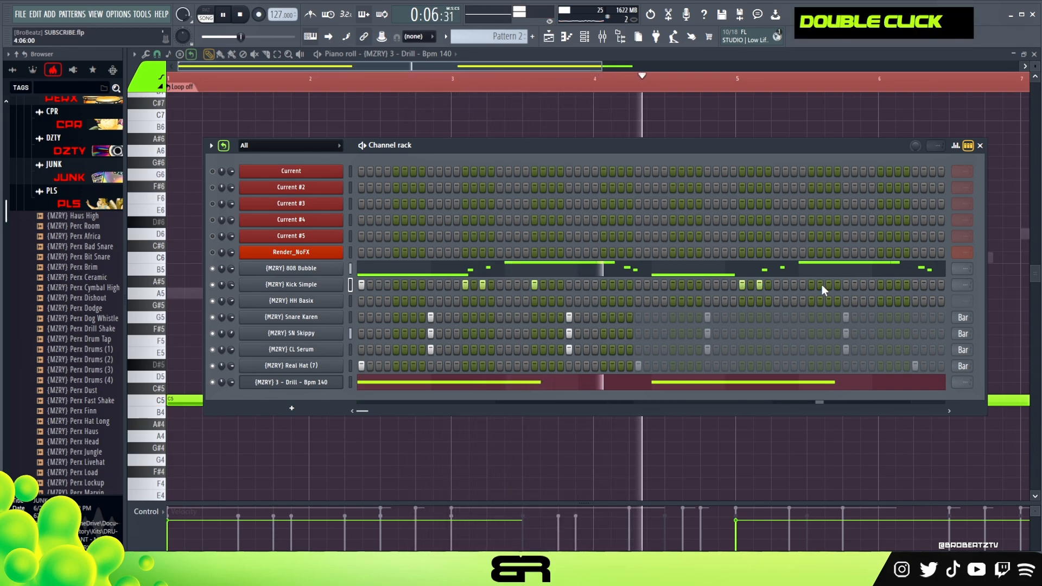
pyautogui.press('space')
pyautogui.press('space')
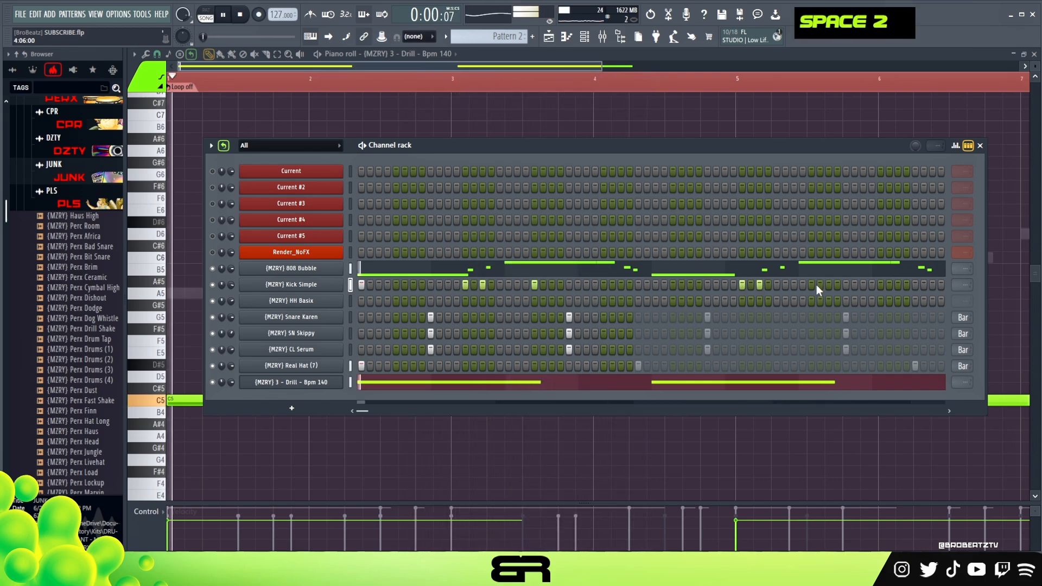
# Step: Add a Kick Simple hit on step 59 and loop the channel after step 64
pyautogui.click(863, 285)
pyautogui.scroll(-2, 889, 299)
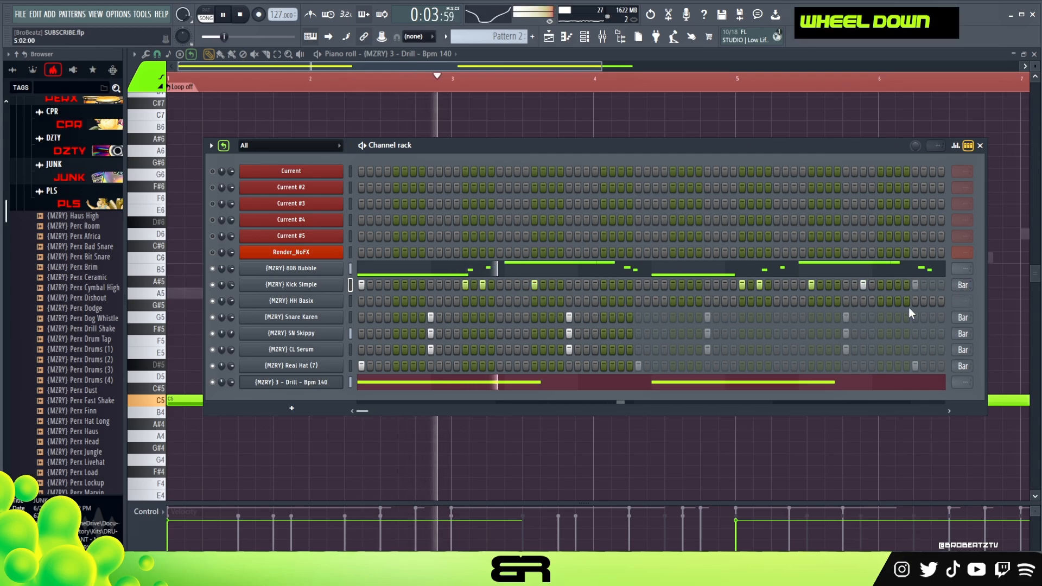
# Step: Raise the velocity of all Kick Simple notes to the maximum in the piano roll
pyautogui.rightClick(342, 283)
pyautogui.click(363, 285)
pyautogui.press('space')
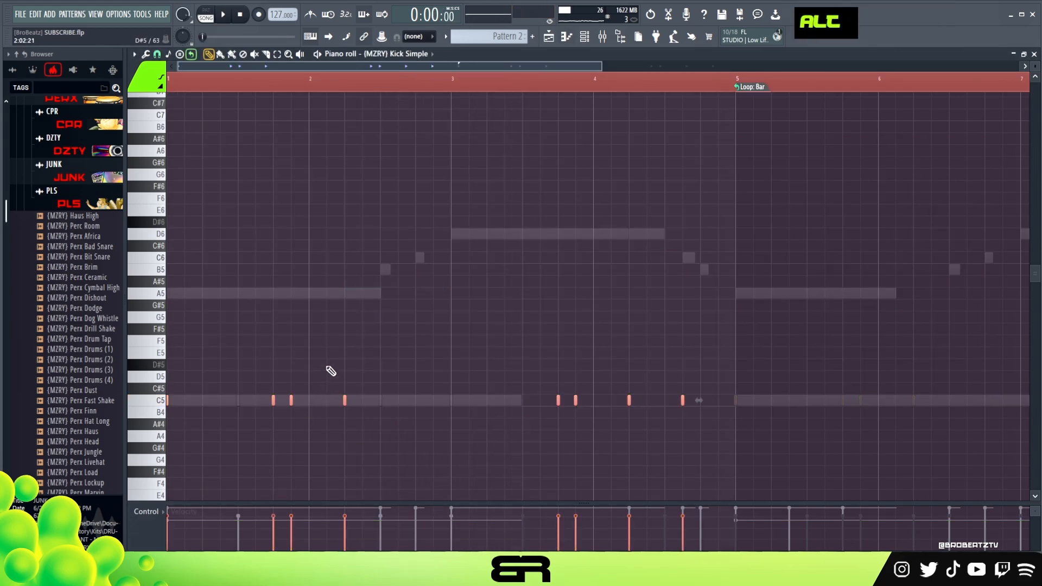
pyautogui.scroll(18, 337, 349)
pyautogui.rightClick(475, 284)
pyautogui.click(585, 38)
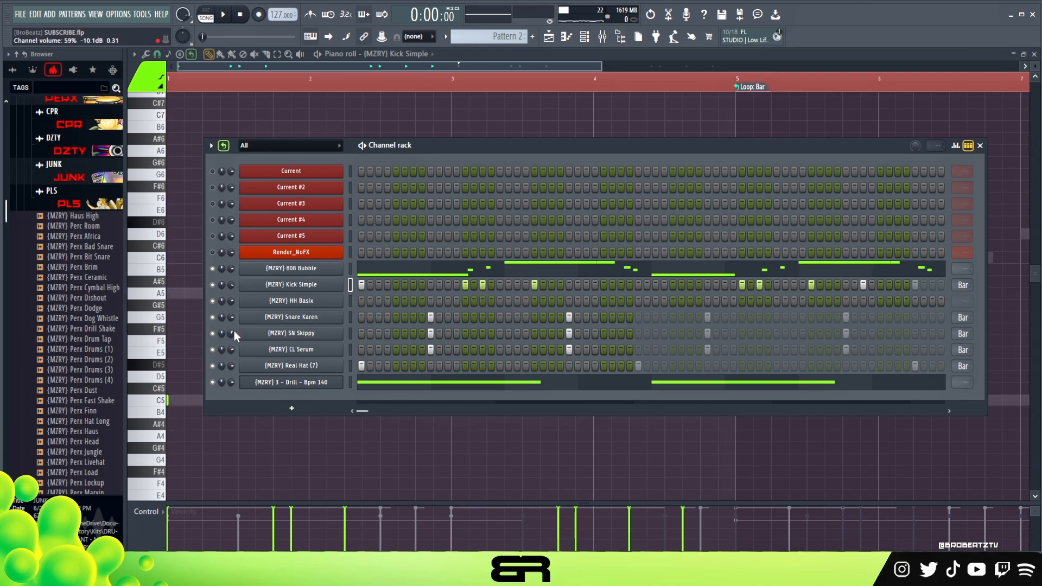
# Step: Replay the pattern and examine the SN Skippy and CL Serum notes and the playlist arrangement
pyautogui.press('space')
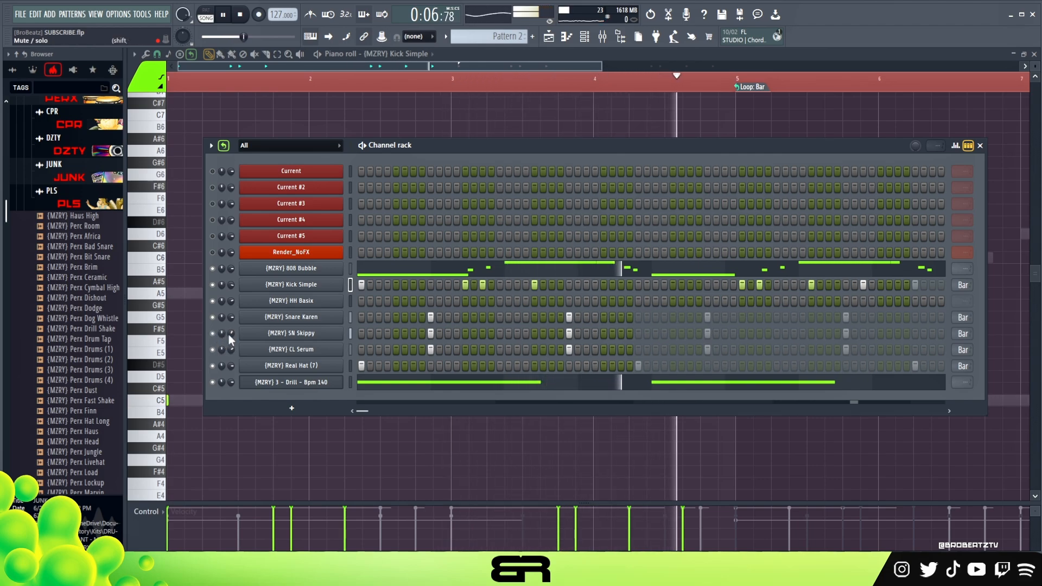
pyautogui.press('space')
pyautogui.press('space')
pyautogui.rightClick(300, 334)
pyautogui.press('space')
pyautogui.click(358, 341)
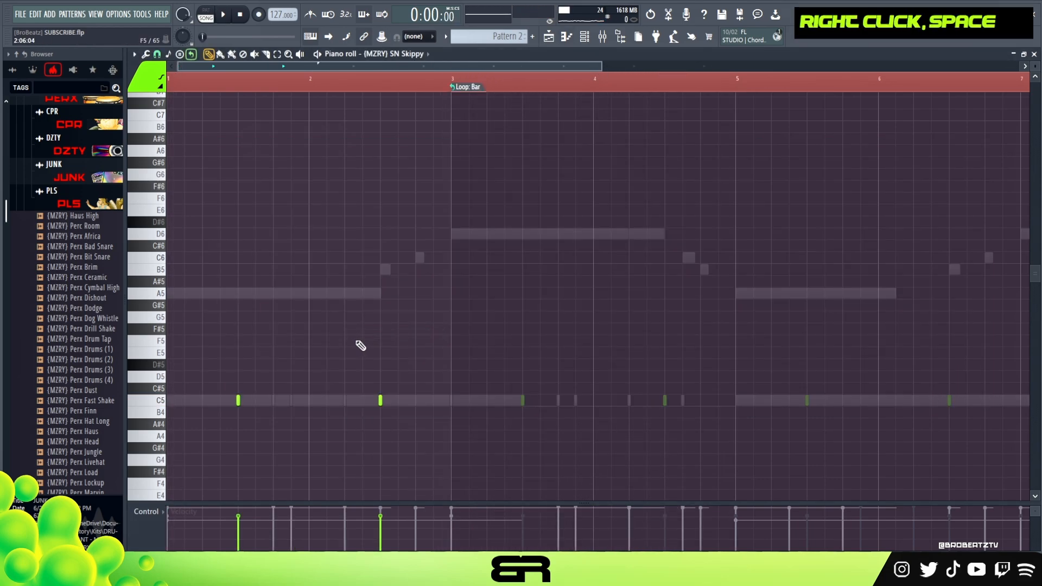
pyautogui.scroll(1, 410, 57)
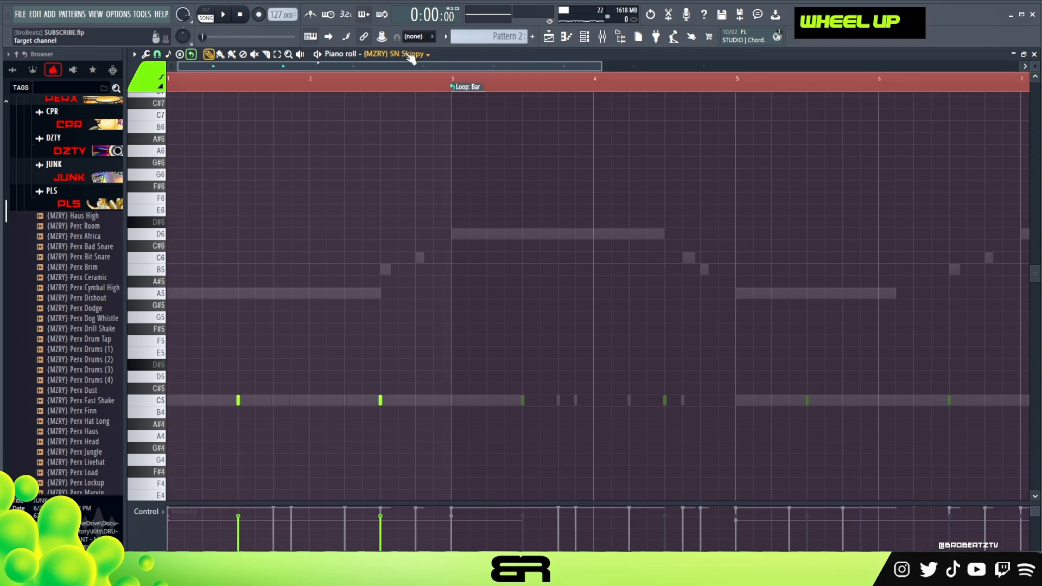
pyautogui.click(598, 36)
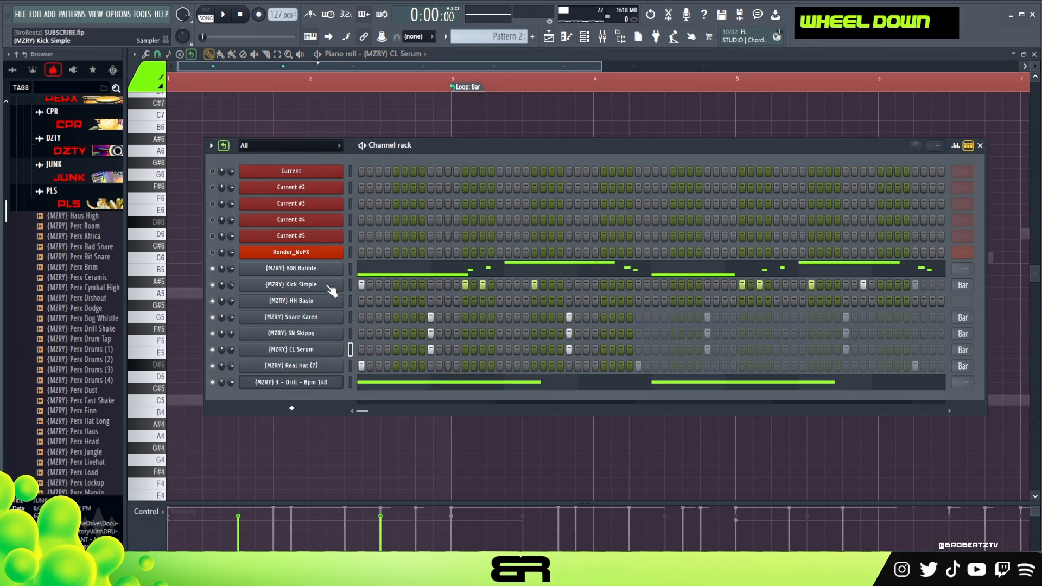
pyautogui.rightClick(502, 113)
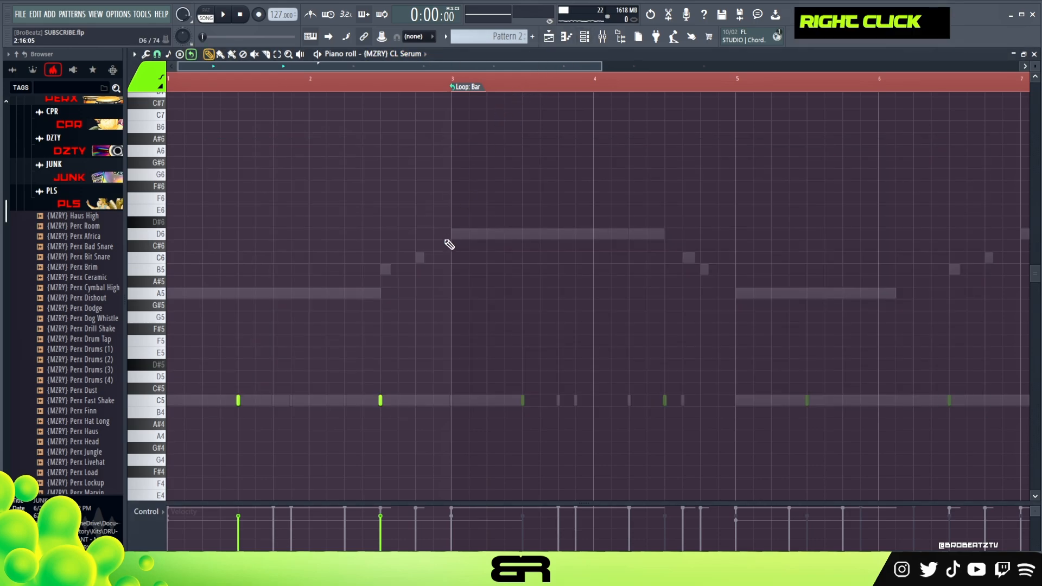
pyautogui.click(550, 37)
pyautogui.moveTo(388, 267); pyautogui.dragTo(356, 276)
pyautogui.rightClick(388, 239)
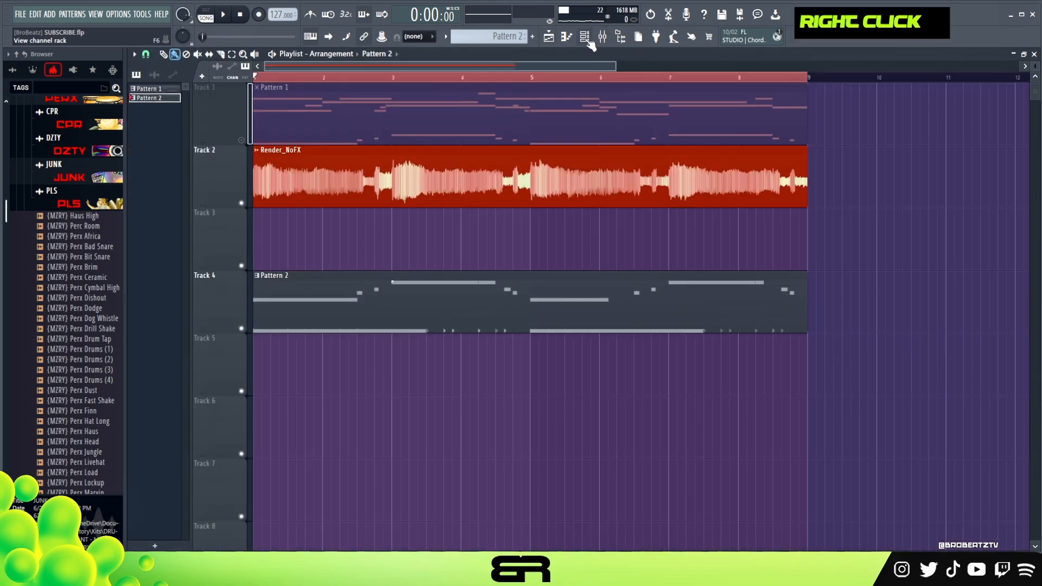
pyautogui.click(587, 39)
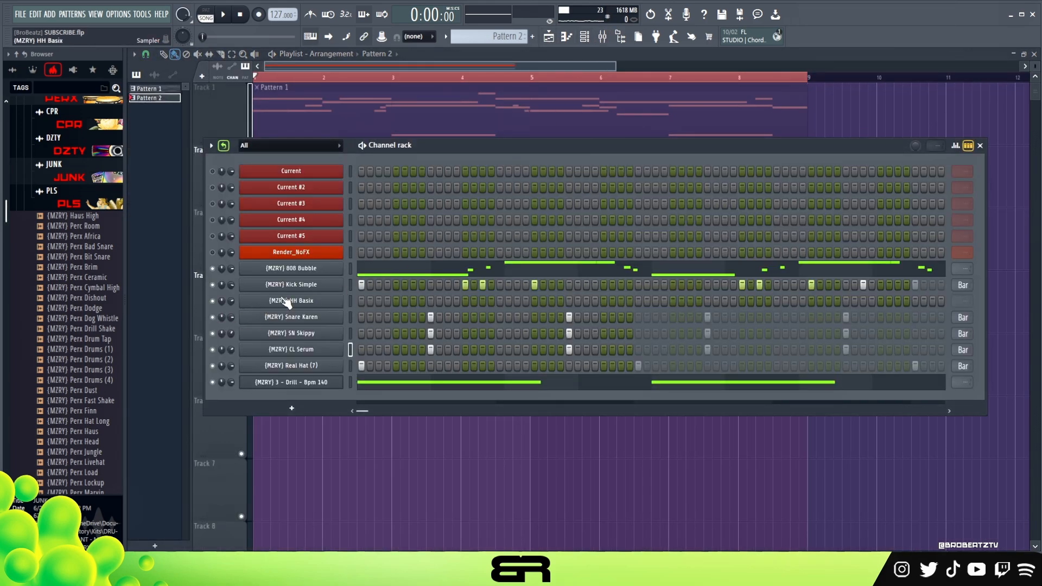
# Step: Place a C5 note at the start of bar 1 in HH Basix's piano roll
pyautogui.rightClick(336, 300)
pyautogui.click(358, 303)
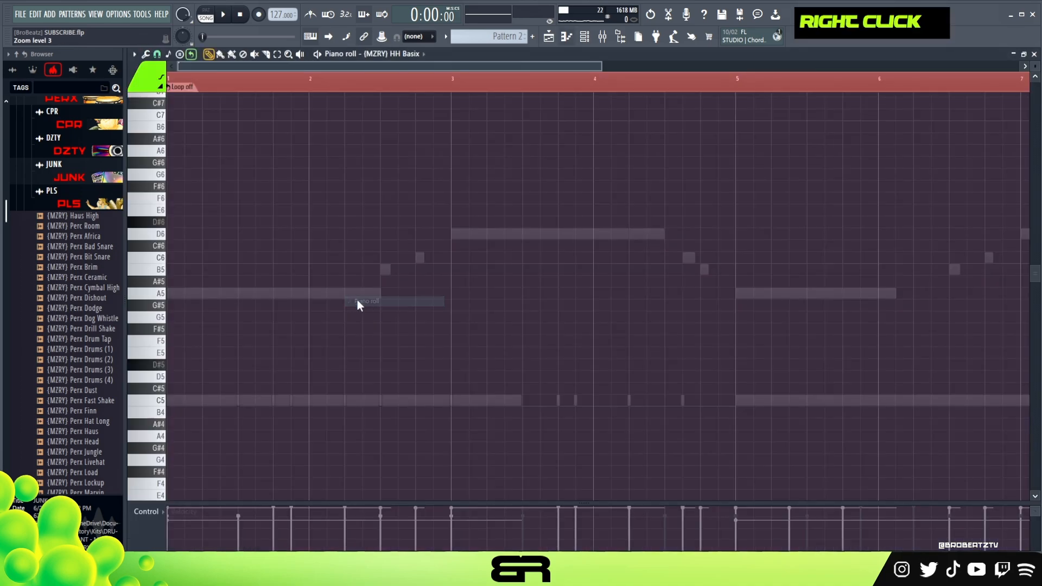
pyautogui.scroll(2, 200, 360)
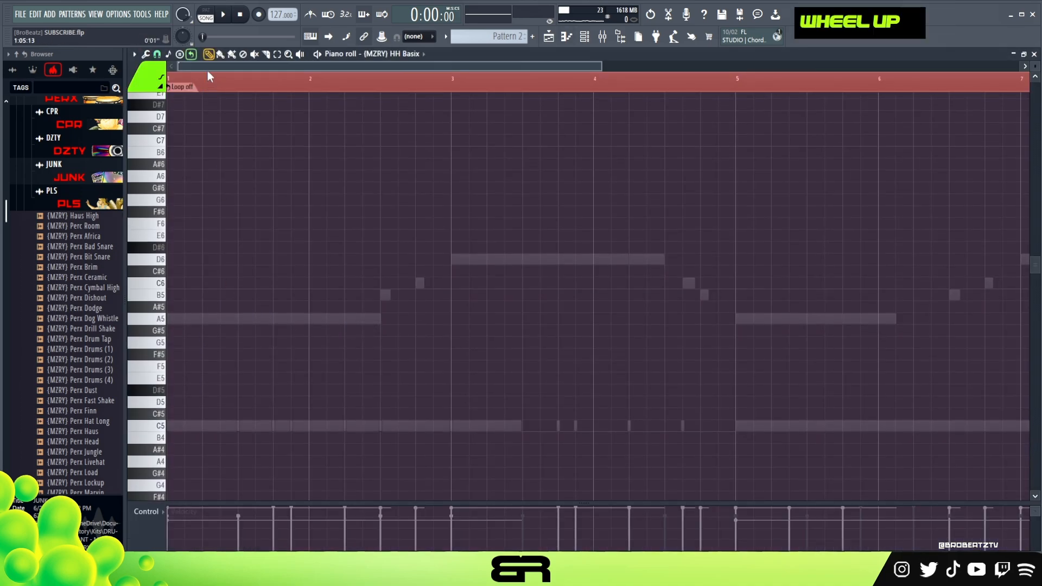
pyautogui.scroll(-3, 221, 166)
pyautogui.scroll(1, 242, 95)
pyautogui.moveTo(230, 67); pyautogui.dragTo(220, 72)
pyautogui.rightClick(282, 399)
pyautogui.click(216, 365)
pyautogui.moveTo(215, 365); pyautogui.dragTo(213, 376)
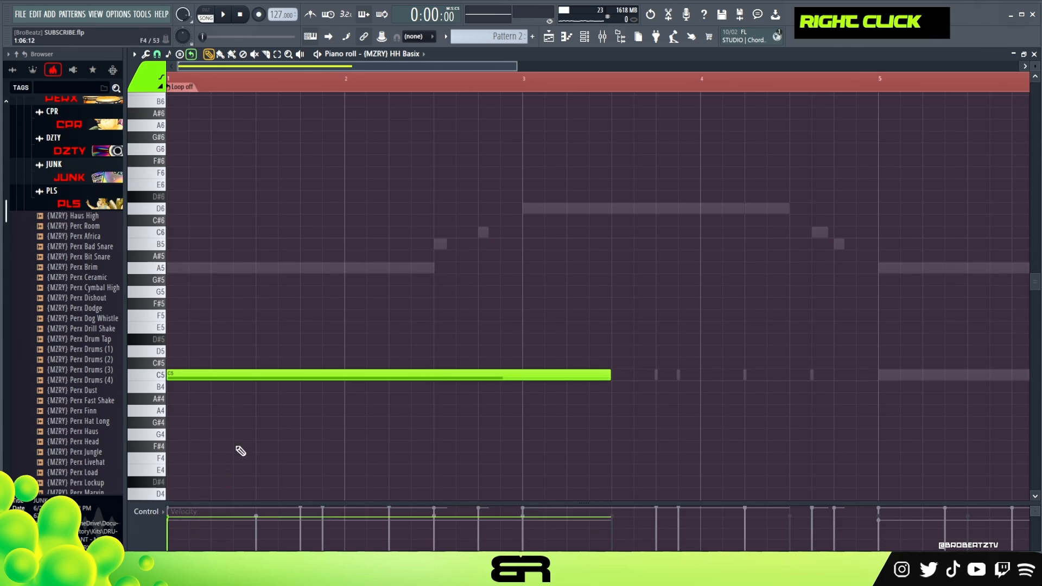
# Step: Shorten the opening HH Basix C5 note to two steps and replay the pattern
pyautogui.moveTo(313, 335); pyautogui.dragTo(319, 417)
pyautogui.hotkey('shift', 'd')
pyautogui.rightClick(257, 400)
pyautogui.press('space')
pyautogui.press('space')
# Step: Add two-step C5 hats on steps 11, 13 and 15 of bar 1
pyautogui.press('space')
pyautogui.press('space')
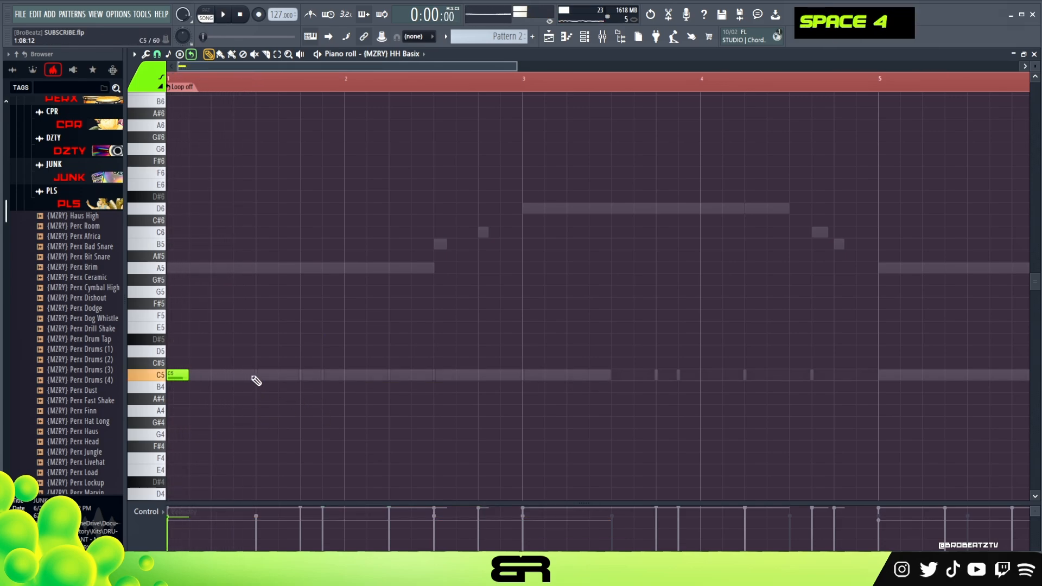
pyautogui.press('space')
pyautogui.click(280, 375)
pyautogui.rightClick(307, 377)
pyautogui.press('space')
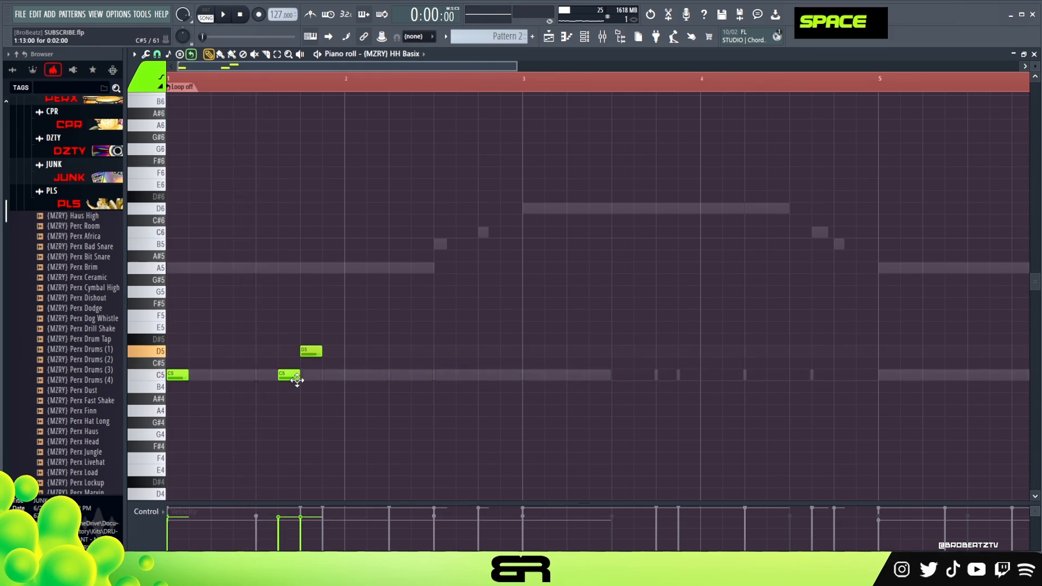
pyautogui.press('space')
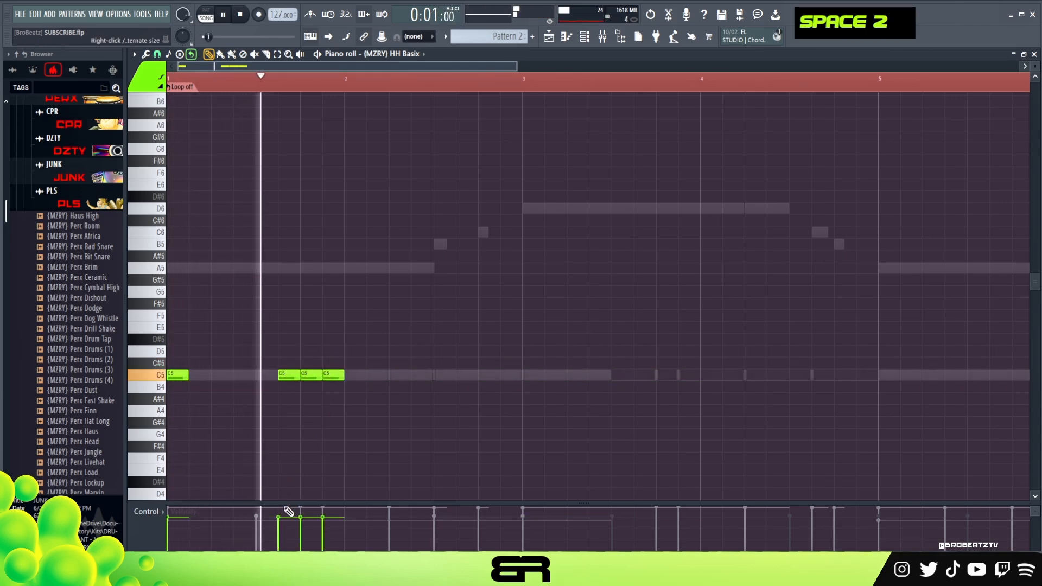
# Step: Enlarge the velocity area, lower the step 11 hat and raise the steps 13 and 15 hats to about 89%
pyautogui.click(281, 527)
pyautogui.press('space')
pyautogui.moveTo(287, 504); pyautogui.dragTo(293, 458)
pyautogui.press('space')
pyautogui.click(329, 470)
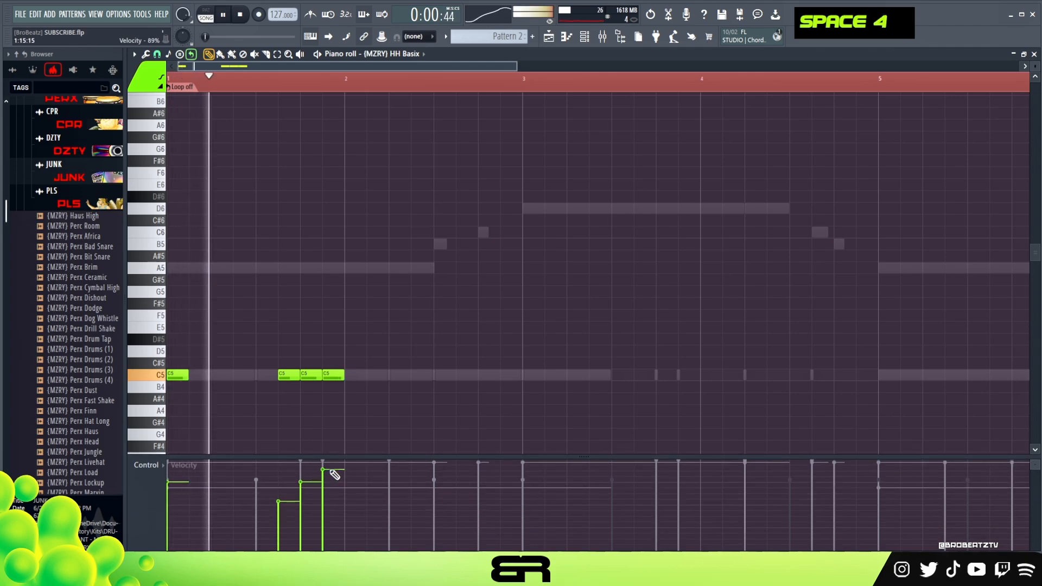
pyautogui.press('space')
pyautogui.click(319, 471)
pyautogui.press('space')
# Step: Add two-step C5 hats on steps 3 and 5 of bar 2 while replaying the pattern
pyautogui.rightClick(363, 379)
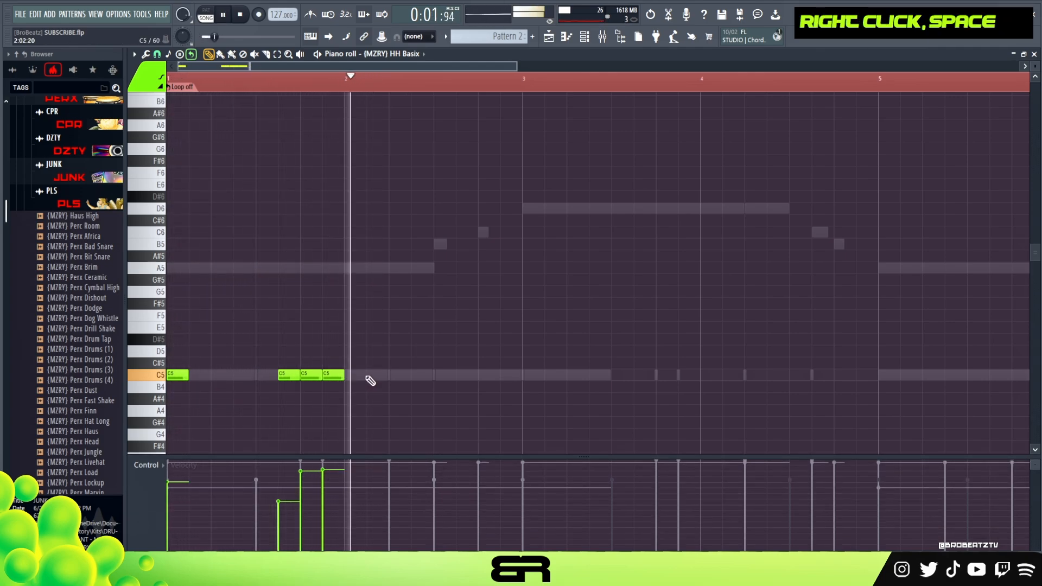
pyautogui.press('space')
pyautogui.click(374, 374)
pyautogui.press('space')
pyautogui.click(397, 374)
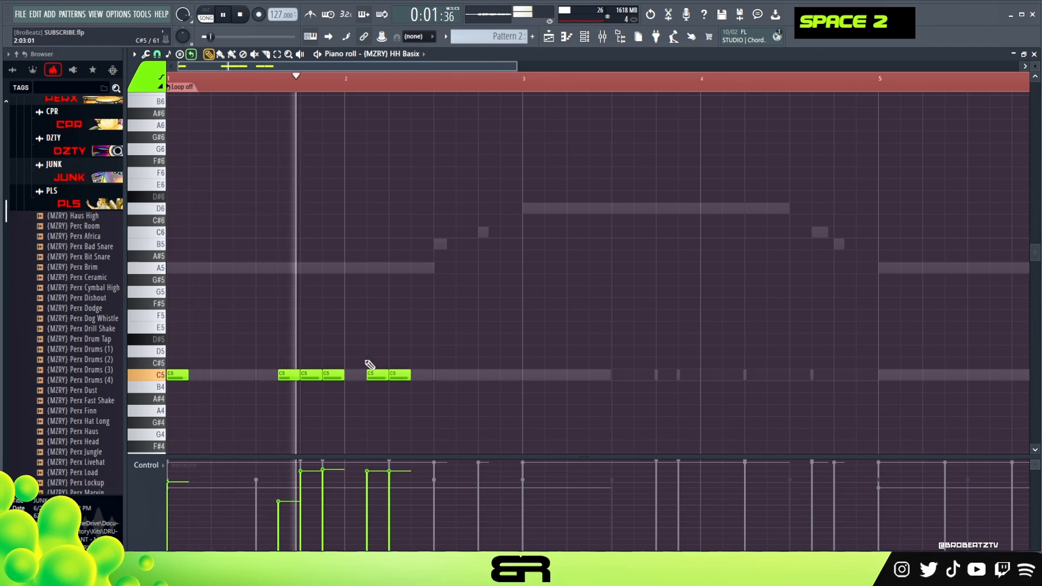
# Step: Turn the hat on step 3 of bar 2 into two one-step C5 hits with reduced, rising velocities
pyautogui.click(157, 54)
pyautogui.press('space')
pyautogui.press('space')
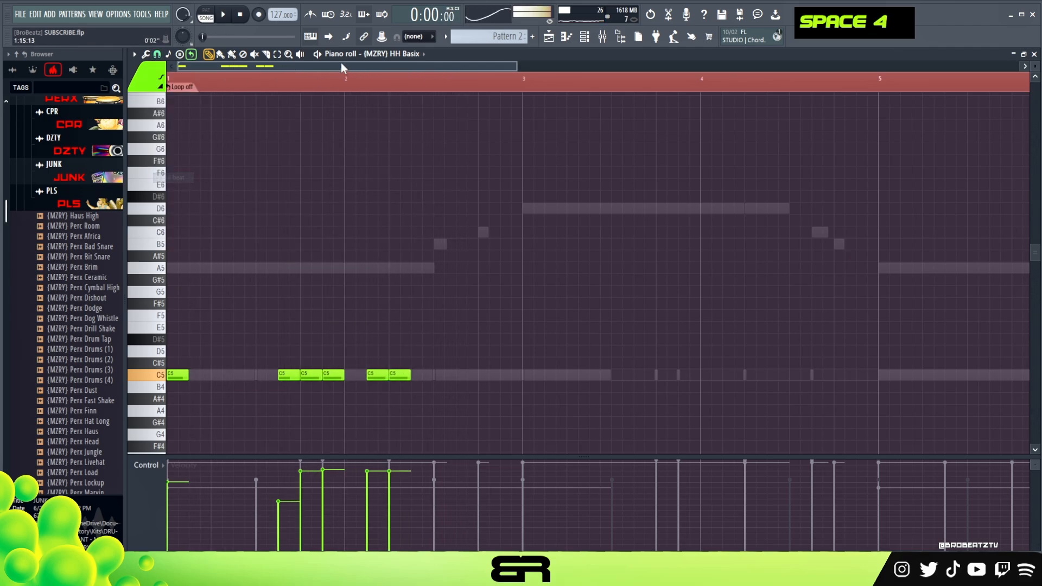
pyautogui.scroll(2, 430, 295)
pyautogui.keyDown('ctrl'); pyautogui.click(426, 377); pyautogui.keyUp('ctrl')
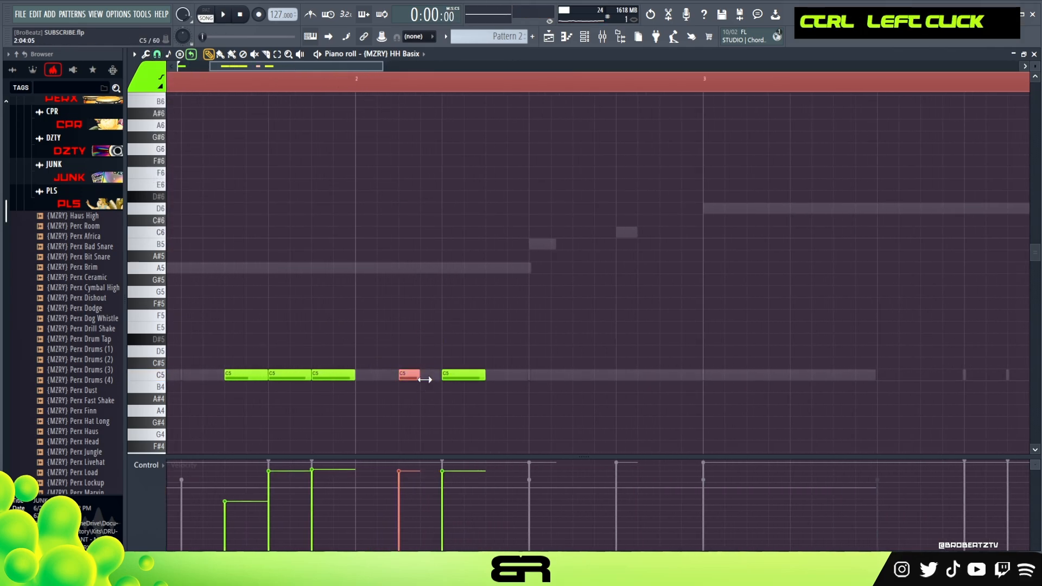
pyautogui.rightClick(426, 398)
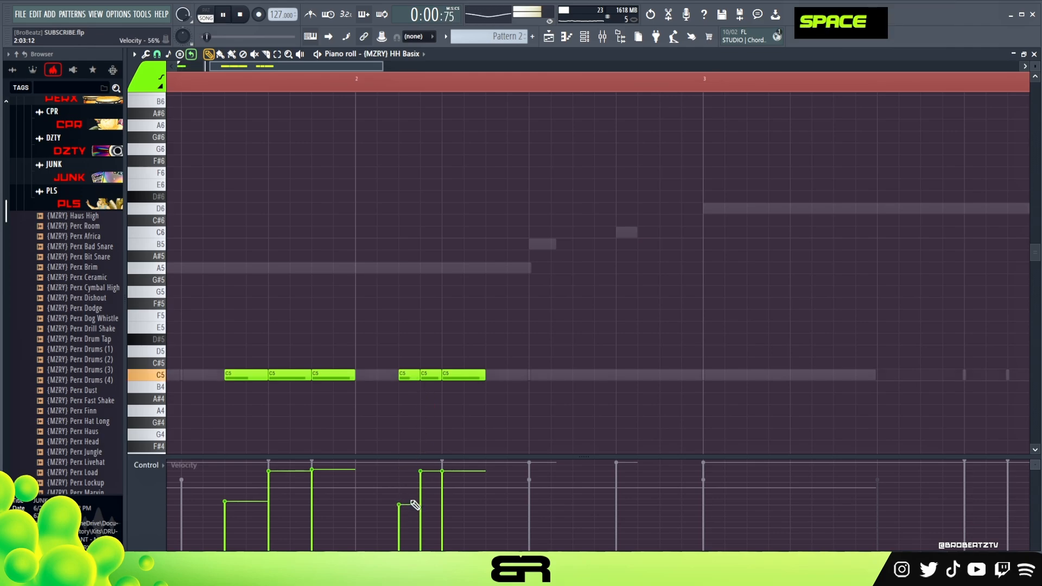
pyautogui.click(421, 488)
pyautogui.click(400, 518)
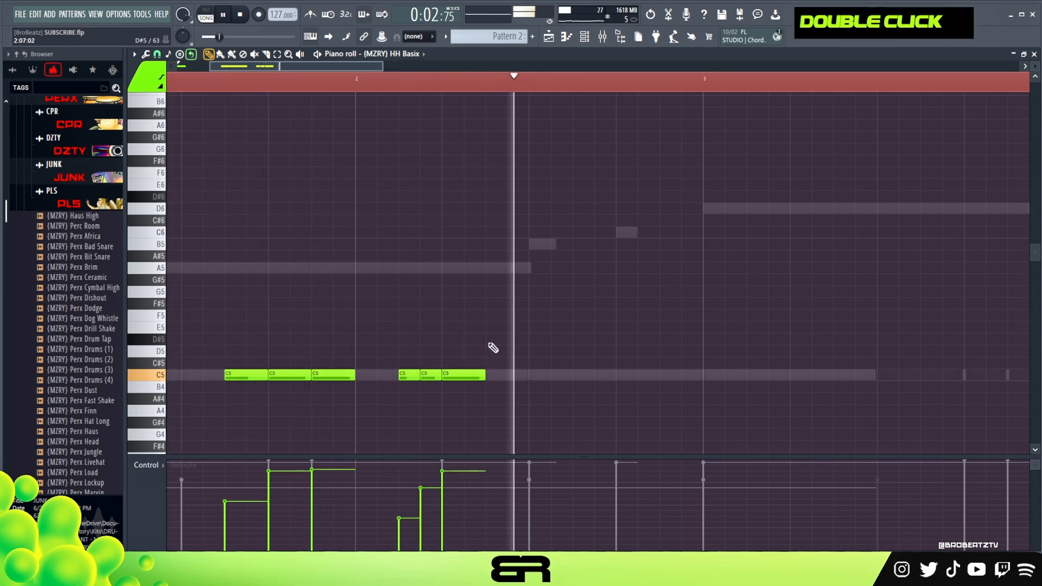
# Step: Add C5 hats on steps 9 and 11 of bar 2 and lower the velocity of the step 9 hat
pyautogui.press('space')
pyautogui.doubleClick(576, 375)
pyautogui.press('space')
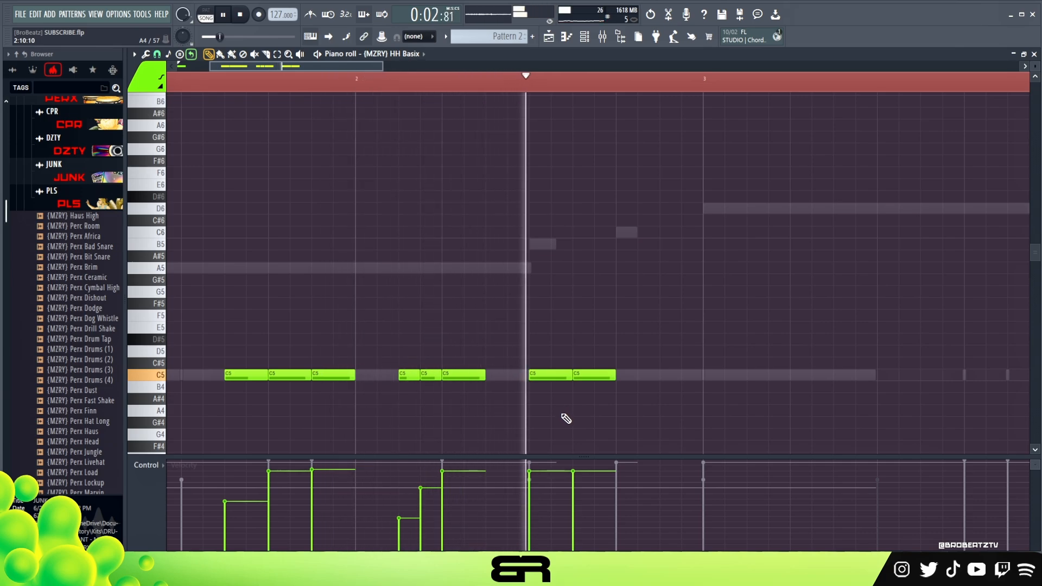
pyautogui.click(530, 496)
pyautogui.press('space')
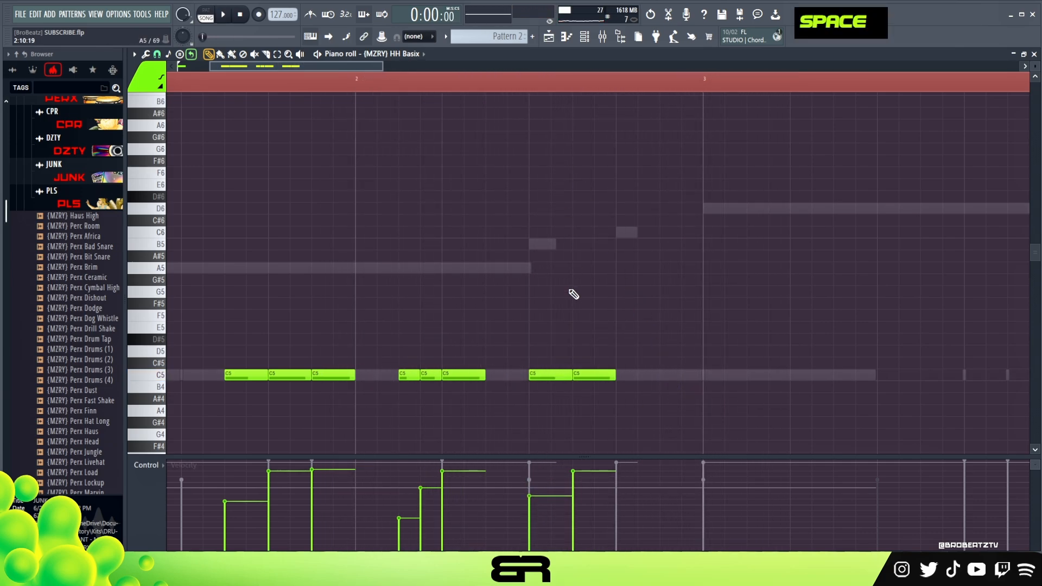
# Step: Place a two-step C5 hat at the start of bar 3 and chop it into a four-note roll
pyautogui.click(728, 375)
pyautogui.moveTo(705, 350); pyautogui.dragTo(717, 373)
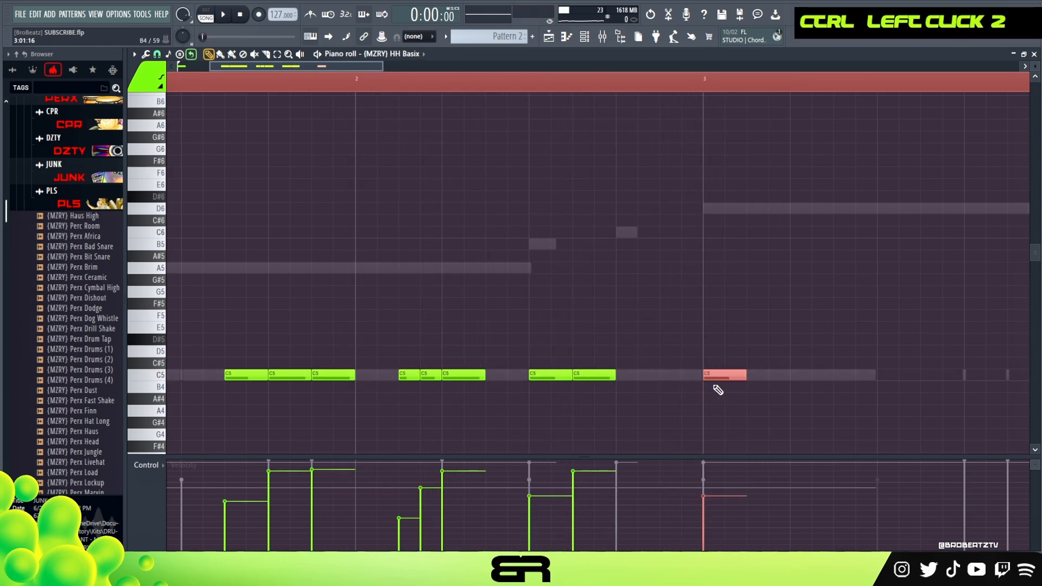
pyautogui.hotkey('alt', 'u')
pyautogui.click(584, 332)
# Step: Add two-step C5 hats on steps 3 and 5 of bar 3 and replay the pattern
pyautogui.rightClick(755, 369)
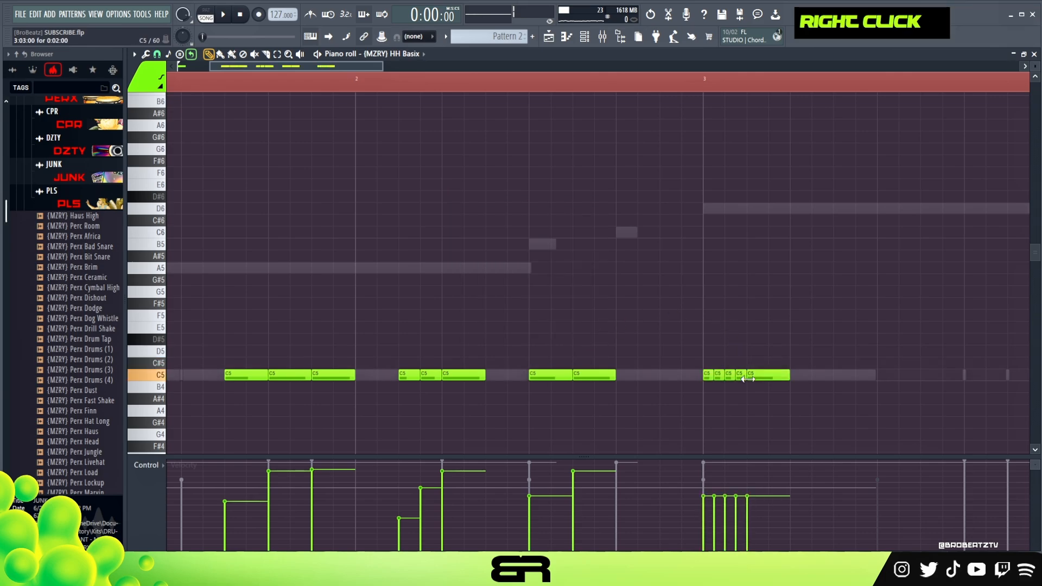
pyautogui.doubleClick(811, 375)
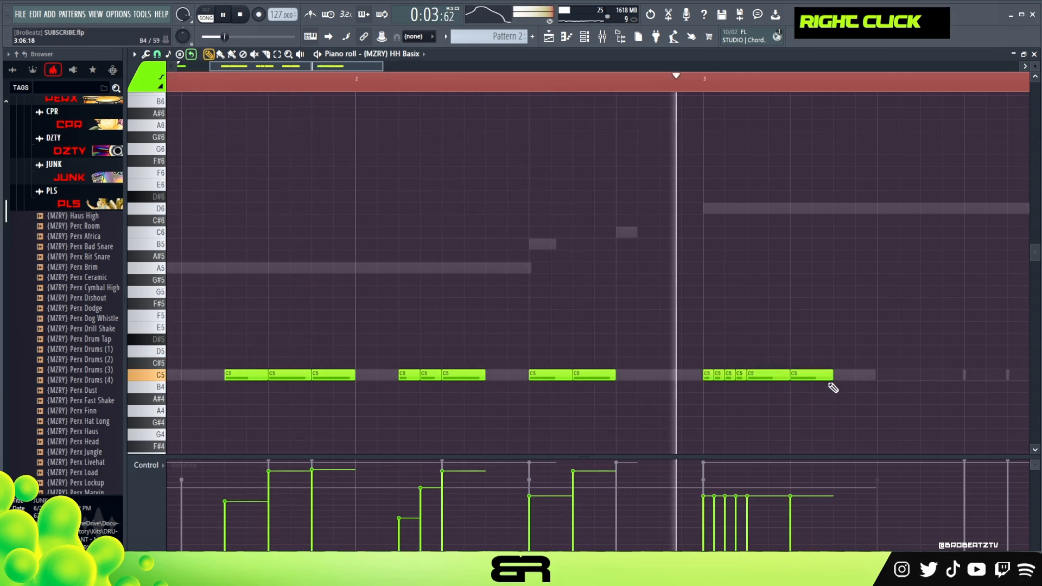
pyautogui.press('space')
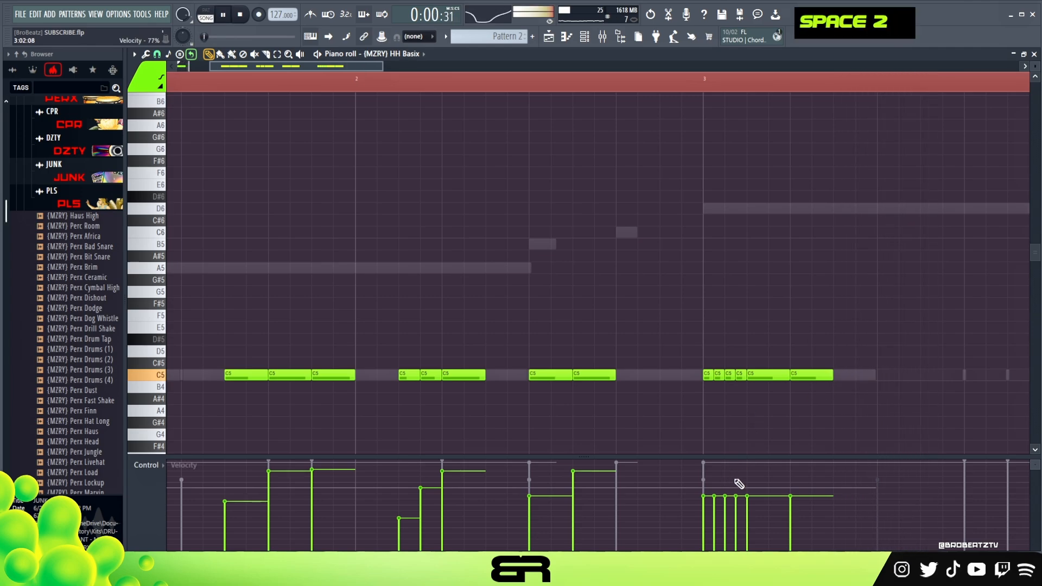
# Step: Raise the velocities of the roll's last note and the step 3 hat in bar 3, and add a louder hat on step 7
pyautogui.moveTo(742, 473); pyautogui.dragTo(748, 467)
pyautogui.click(738, 484)
pyautogui.click(841, 376)
pyautogui.click(835, 476)
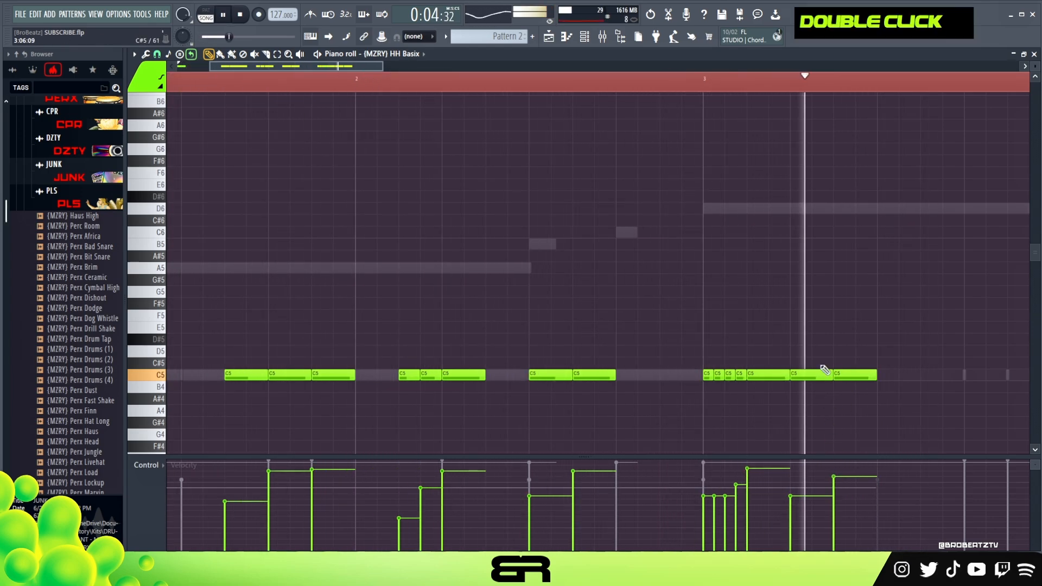
pyautogui.press('space')
pyautogui.press('space')
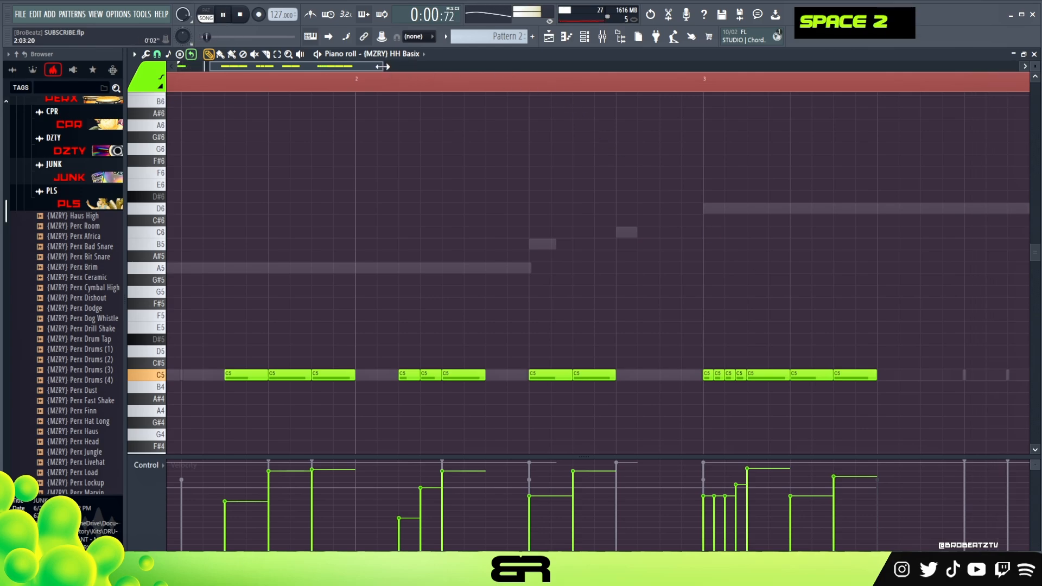
# Step: Copy the hat phrase from bars 1 and 2 into bars 3 and 4, starting on step 11 of bar 3, and play it
pyautogui.moveTo(382, 66); pyautogui.dragTo(496, 67)
pyautogui.press('space')
pyautogui.keyDown('ctrl'); pyautogui.moveTo(507, 333); pyautogui.dragTo(555, 385); pyautogui.keyUp('ctrl')
pyautogui.rightClick(555, 387)
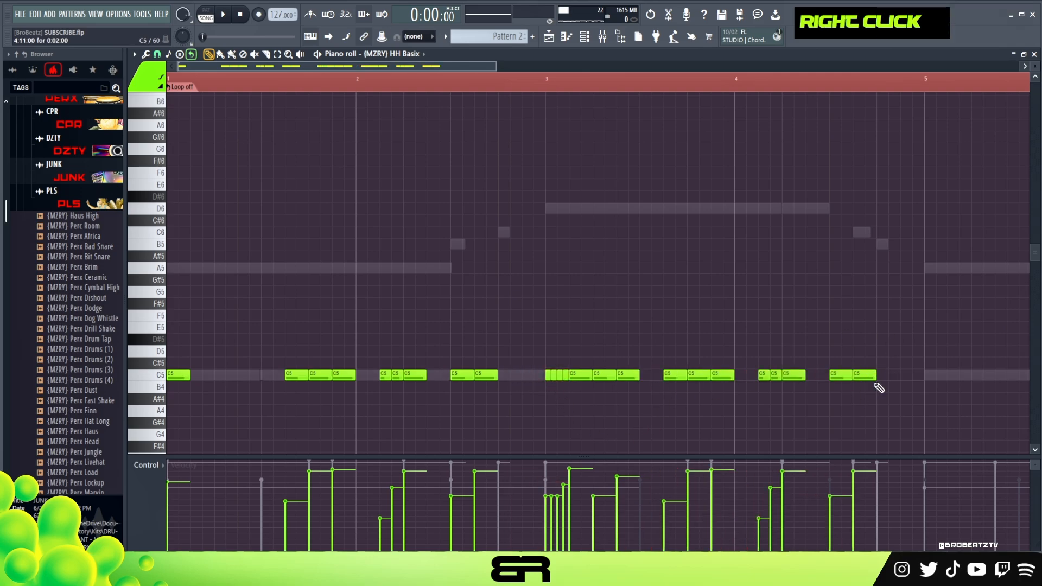
pyautogui.press('space')
pyautogui.keyDown('ctrl'); pyautogui.moveTo(858, 386); pyautogui.dragTo(815, 362); pyautogui.keyUp('ctrl')
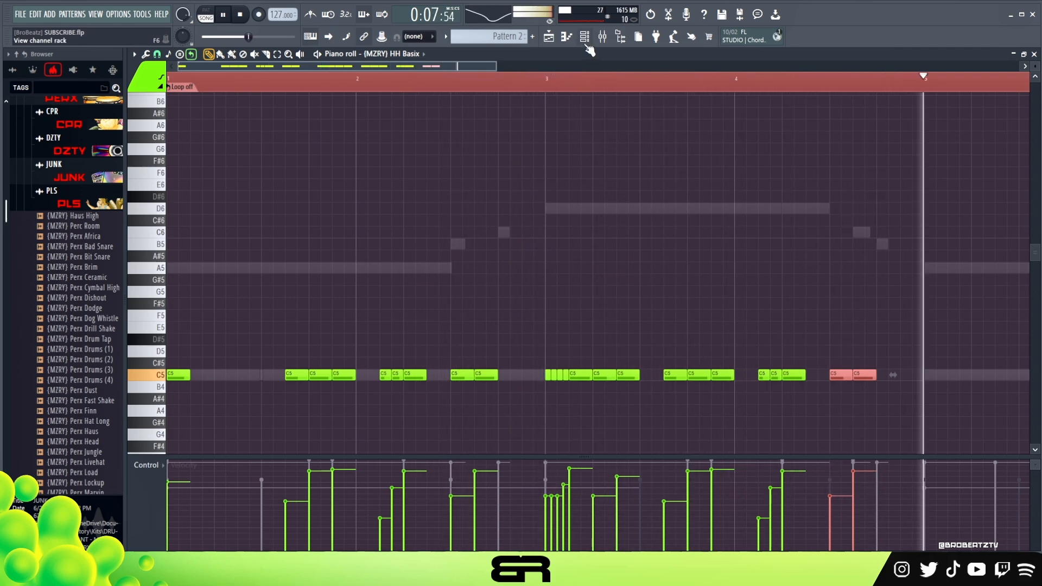
# Step: Stop the hat pattern, unmute the Render_NoFX channel, and play the arrangement in the playlist
pyautogui.press('space')
pyautogui.click(585, 37)
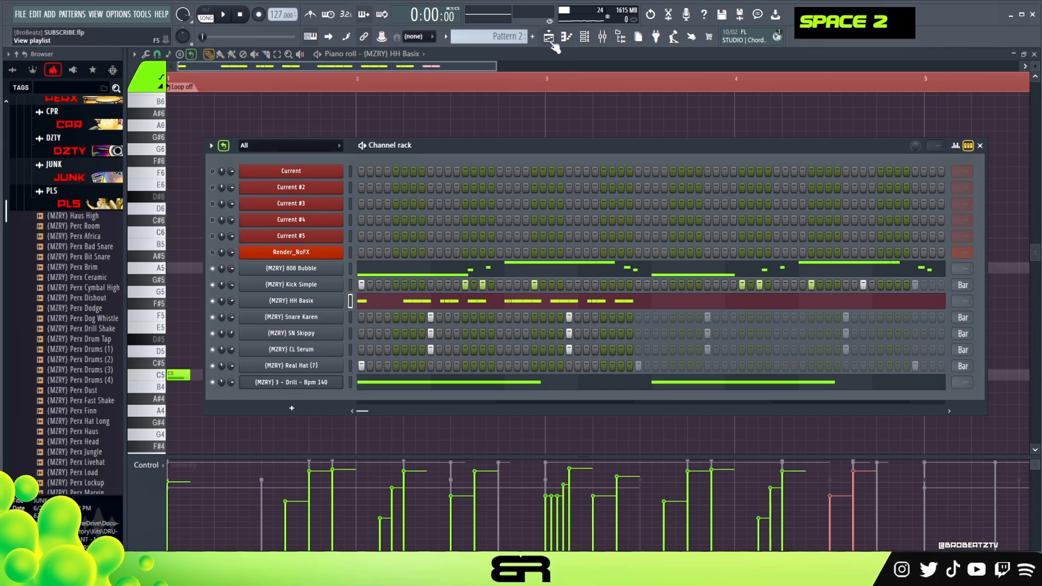
pyautogui.click(603, 39)
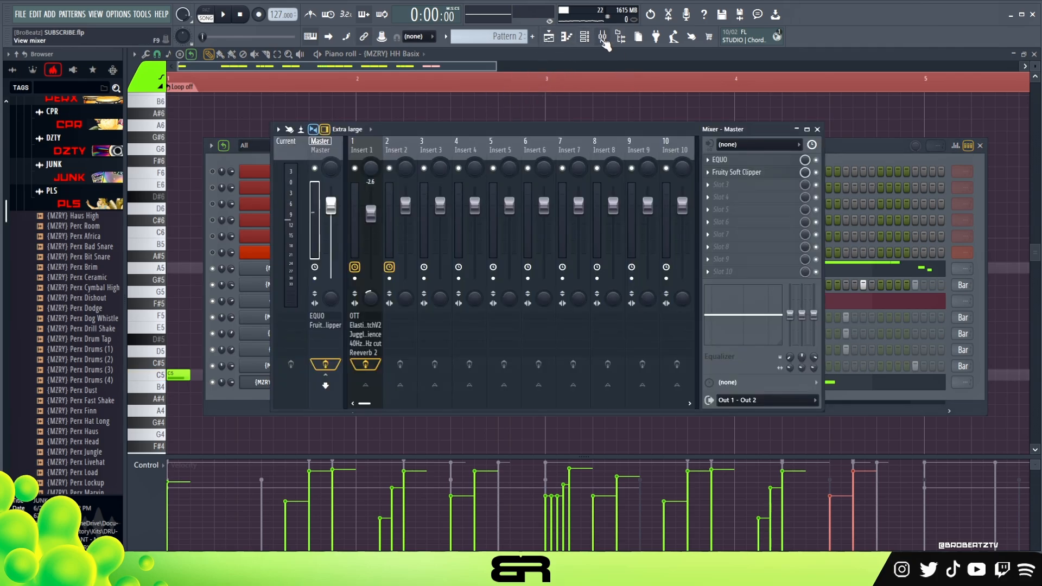
pyautogui.click(604, 42)
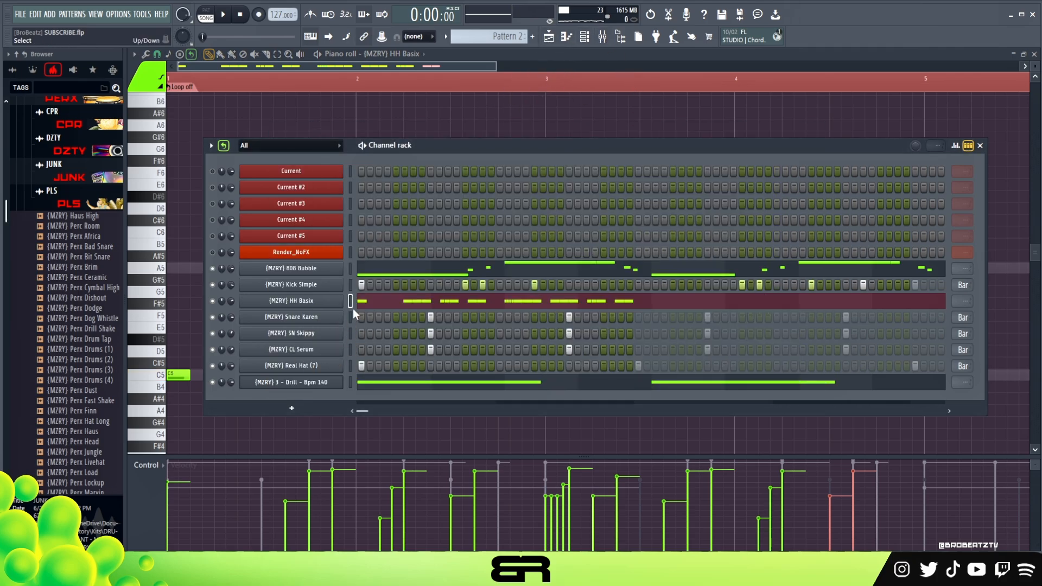
pyautogui.click(255, 335)
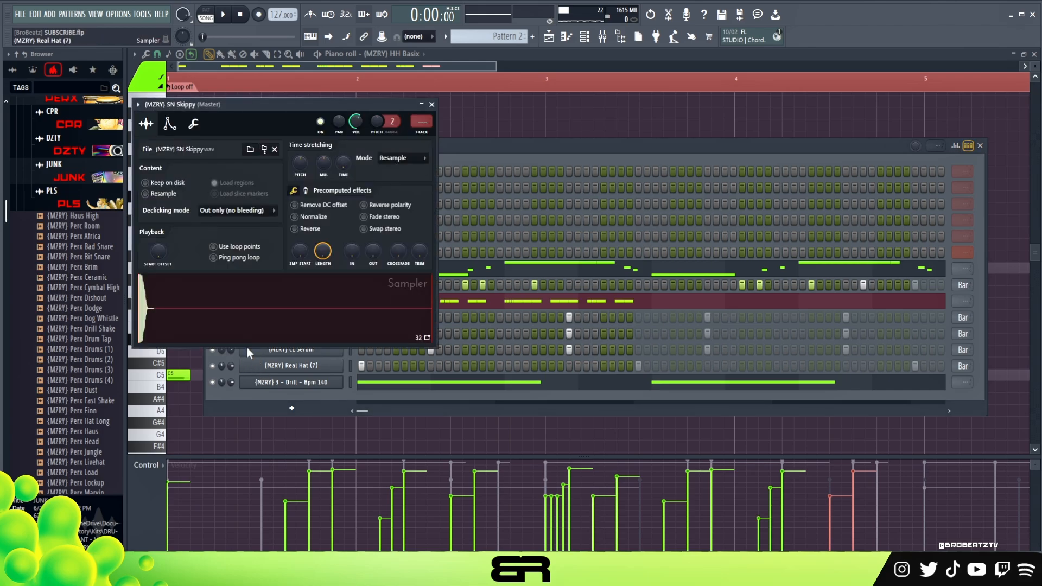
pyautogui.click(432, 104)
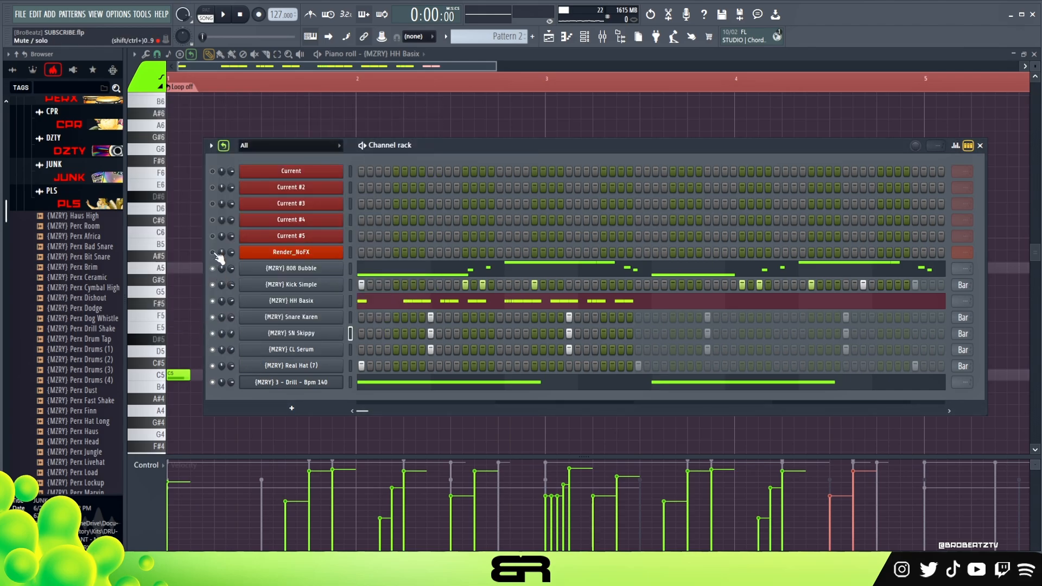
pyautogui.click(549, 38)
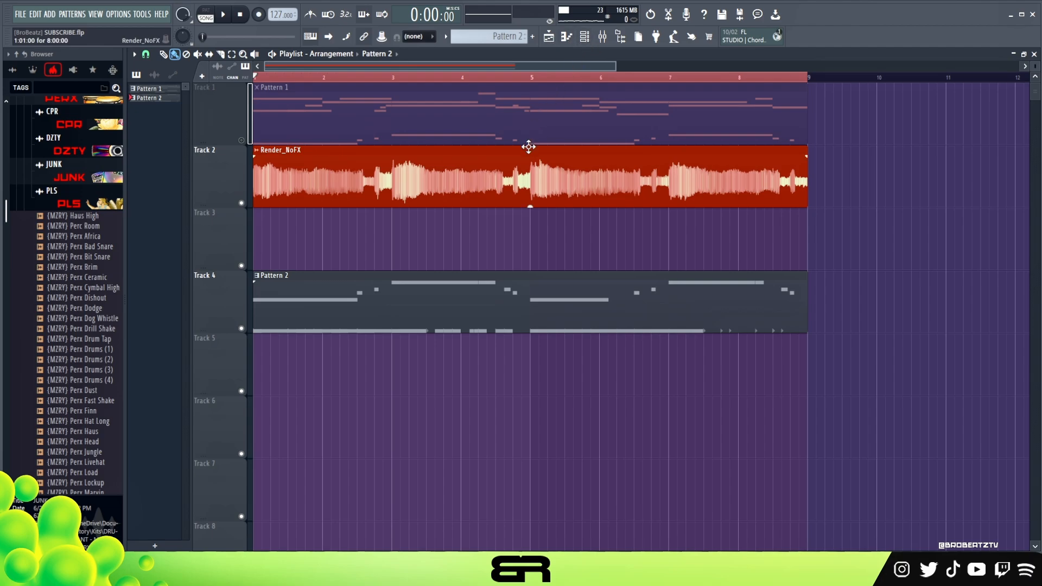
pyautogui.press('space')
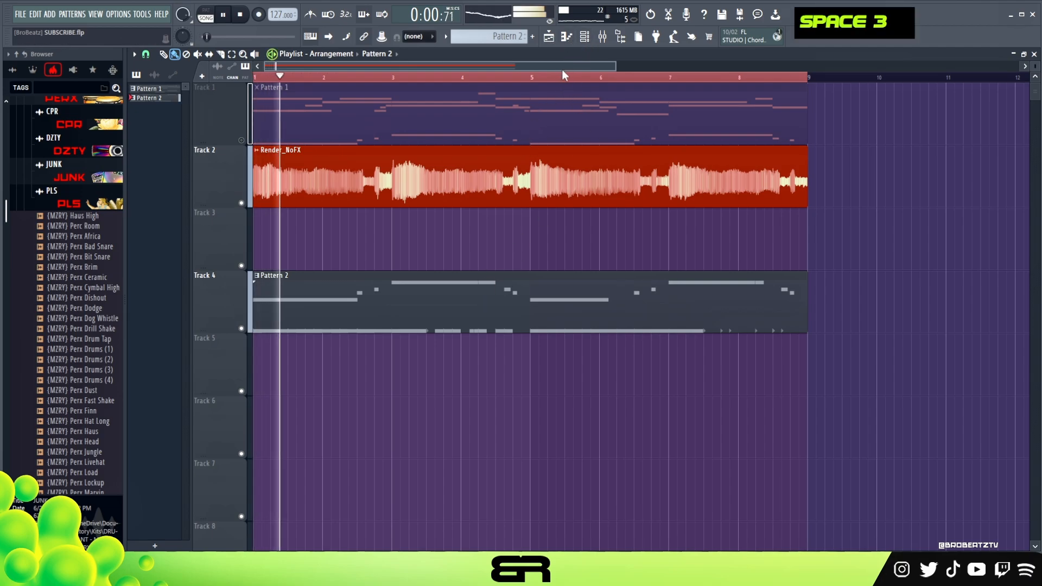
# Step: Review the Pattern 1 melody notes across the Current channels in the piano roll during playback, and return to the playlist
pyautogui.click(501, 117)
pyautogui.doubleClick(502, 117)
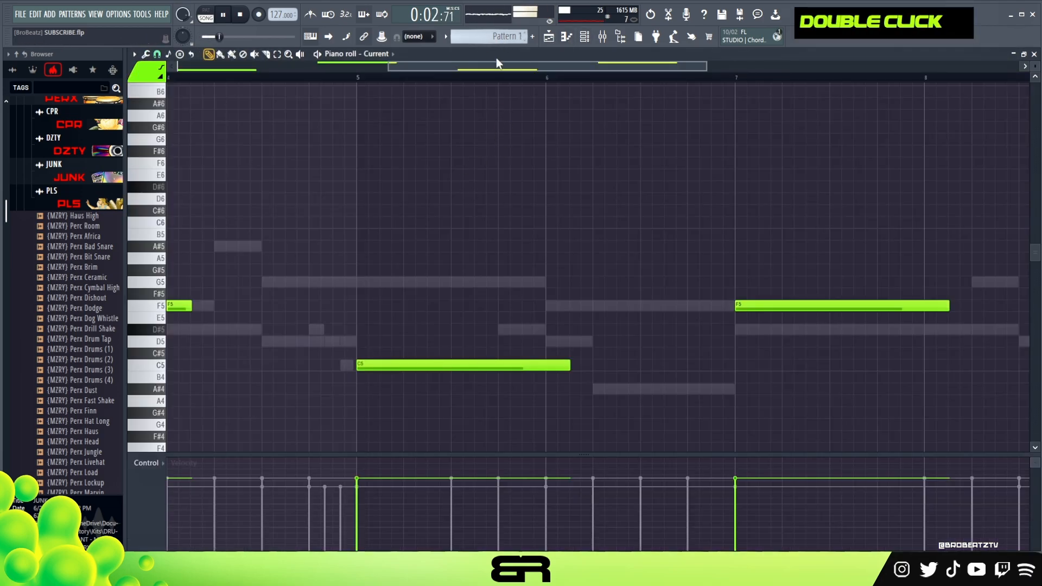
pyautogui.keyDown('ctrl'); pyautogui.rightClick(444, 130); pyautogui.keyUp('ctrl')
pyautogui.scroll(-1, 384, 61)
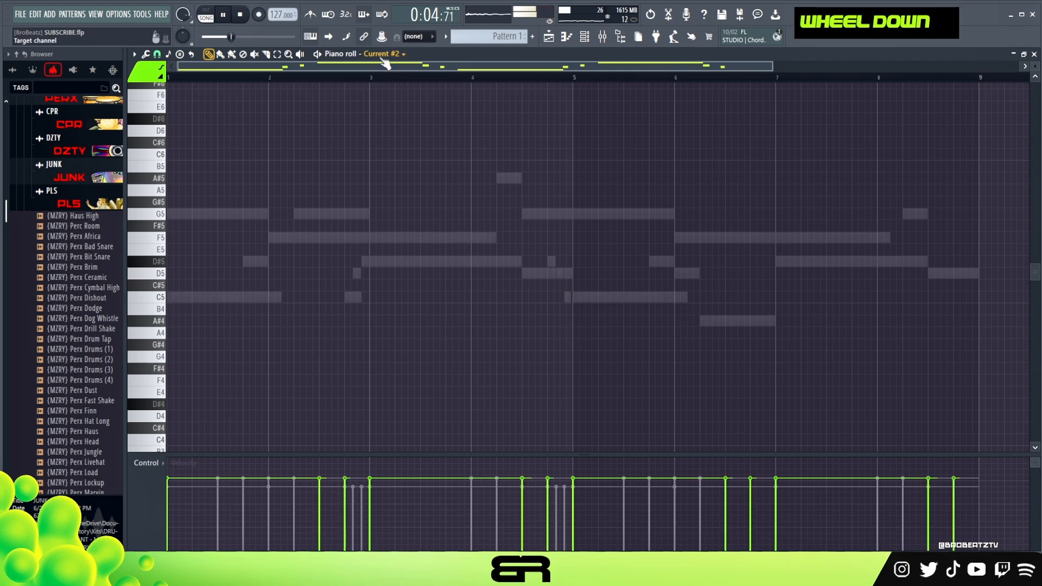
pyautogui.scroll(2, 384, 63)
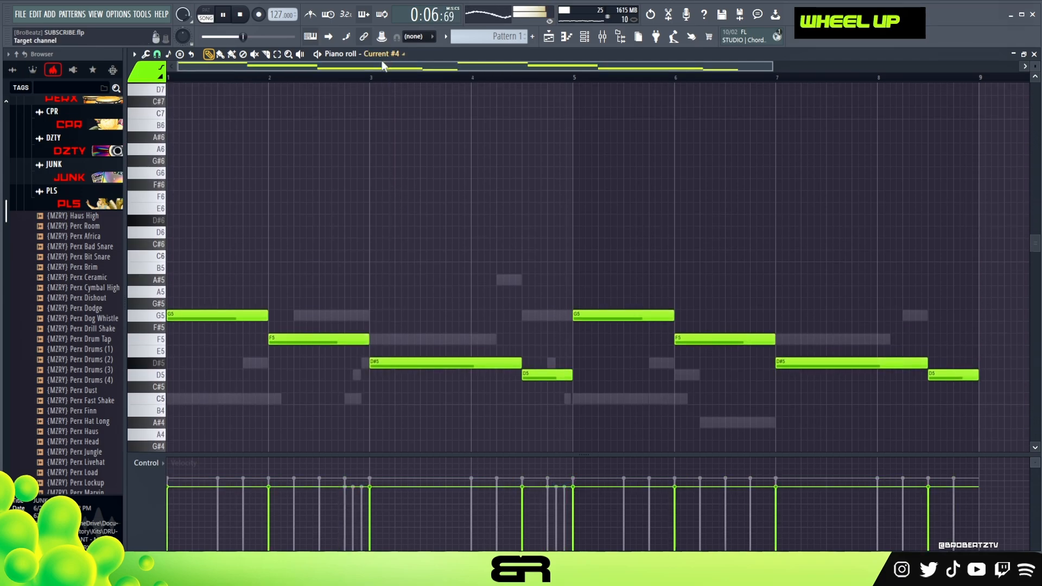
pyautogui.scroll(1, 388, 64)
pyautogui.scroll(-1, 394, 63)
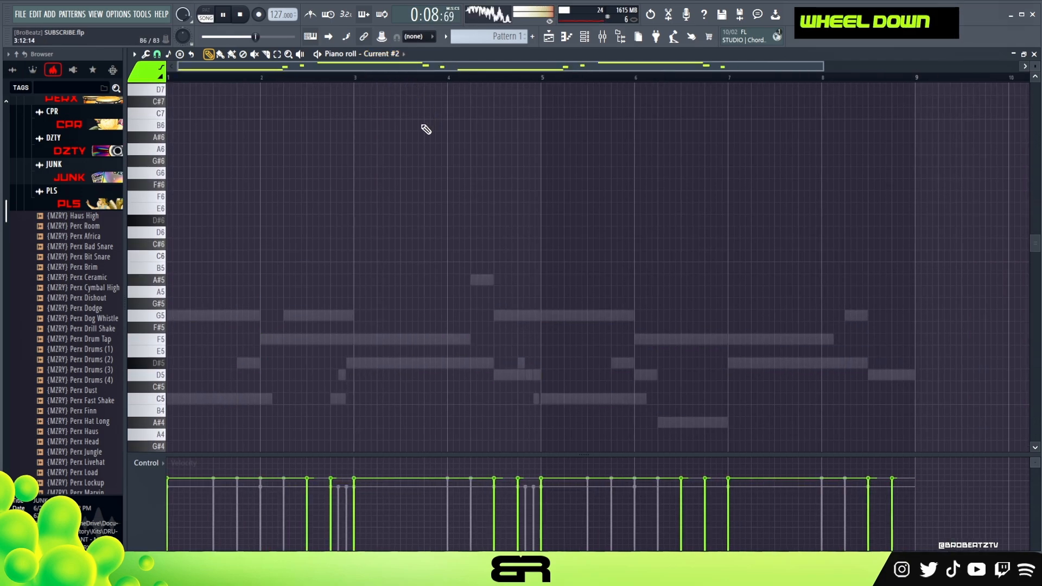
pyautogui.scroll(-2, 428, 138)
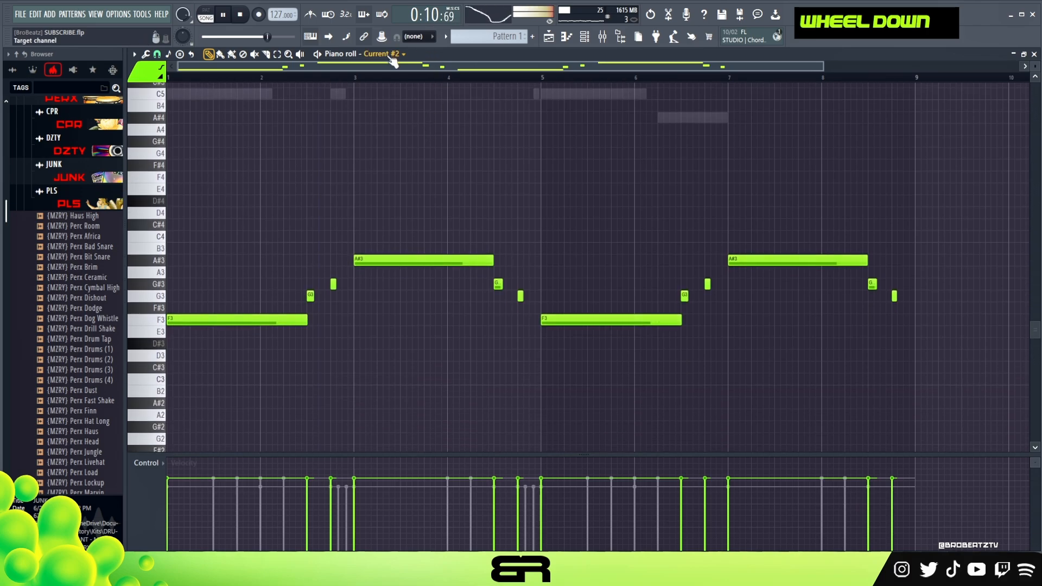
pyautogui.scroll(1, 393, 63)
pyautogui.scroll(4, 467, 170)
pyautogui.click(550, 38)
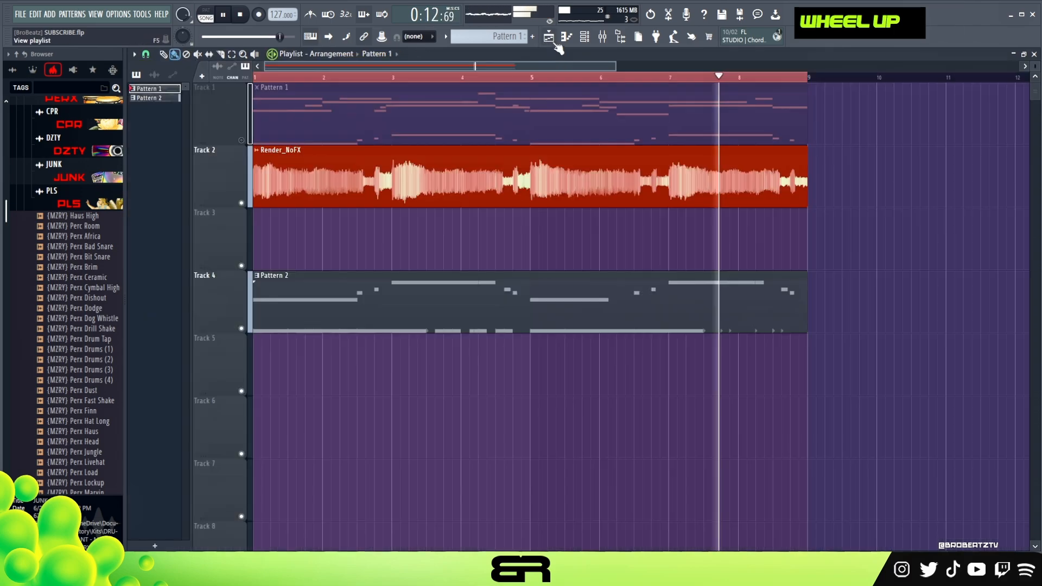
# Step: Adjust the volume of the (MZRY) 808 Bubble channel while the arrangement plays
pyautogui.click(602, 36)
pyautogui.click(603, 36)
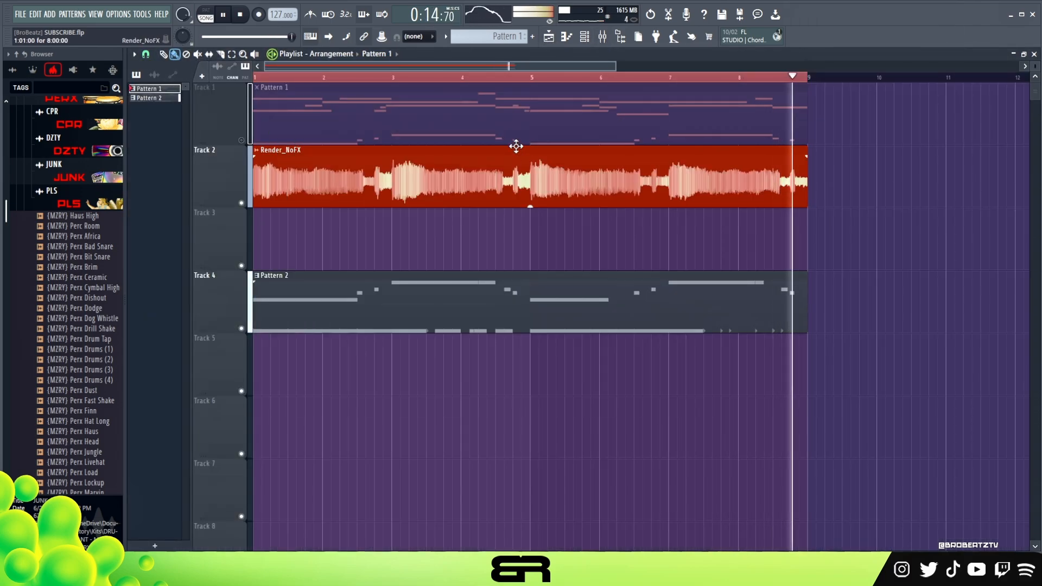
pyautogui.click(585, 38)
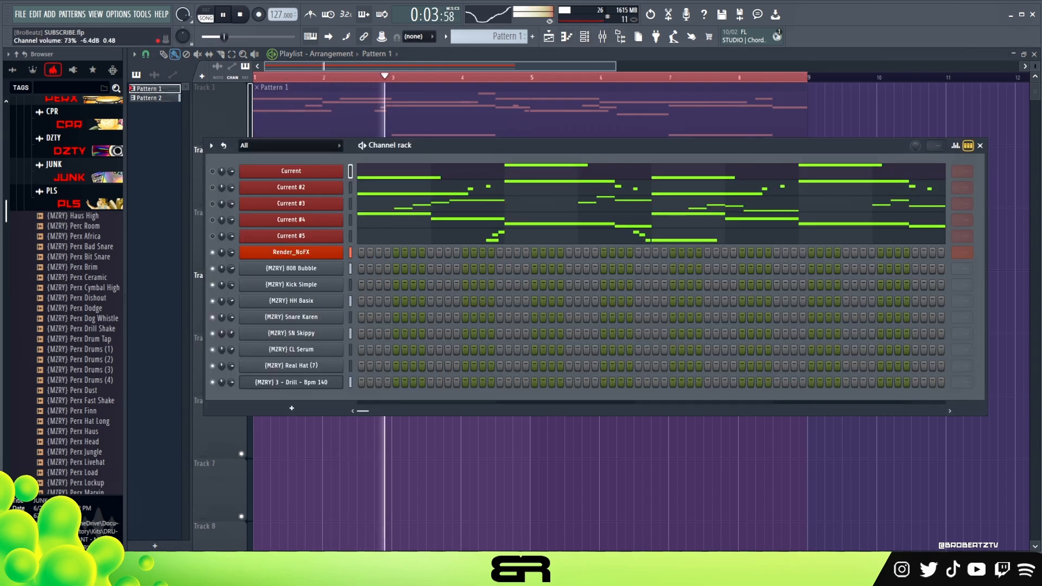
pyautogui.rightClick(231, 269)
pyautogui.click(241, 276)
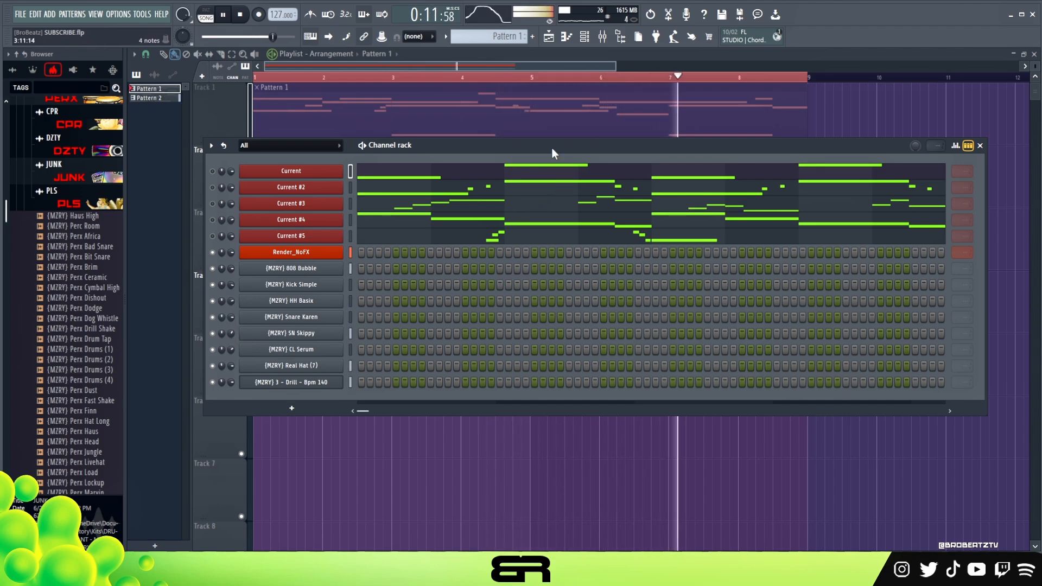
# Step: Slightly lower the band 7 low-pass cutoff in the 40Hz + 18kHz cut EQ on mixer Insert 1, and stop playback
pyautogui.click(602, 37)
pyautogui.click(363, 148)
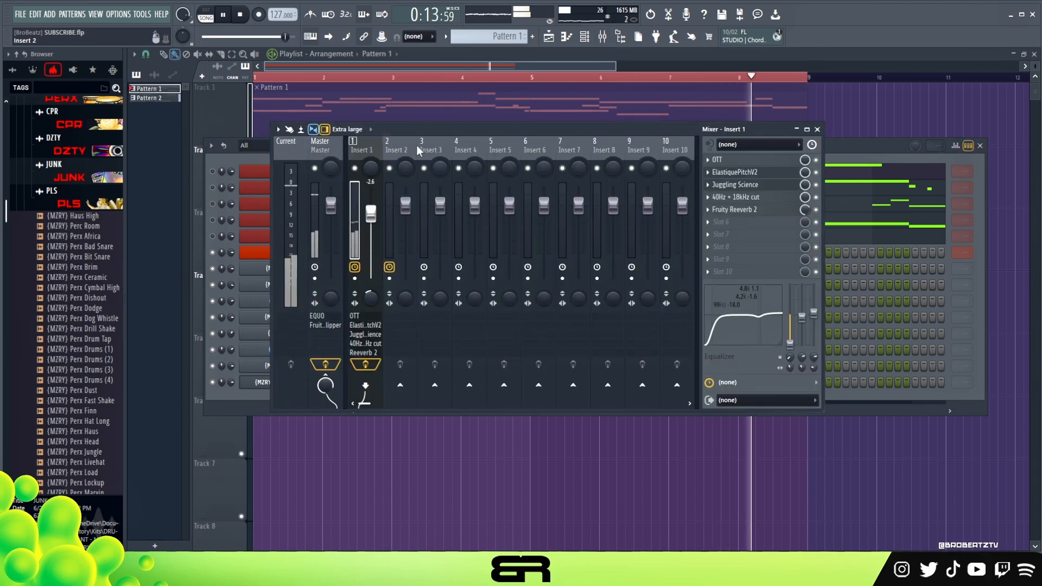
pyautogui.click(738, 209)
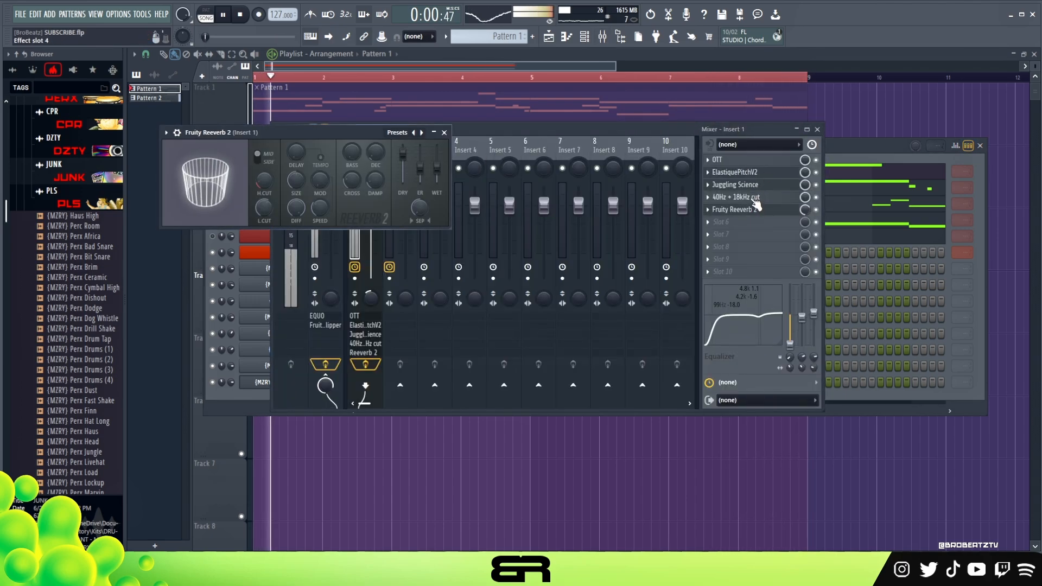
pyautogui.click(744, 197)
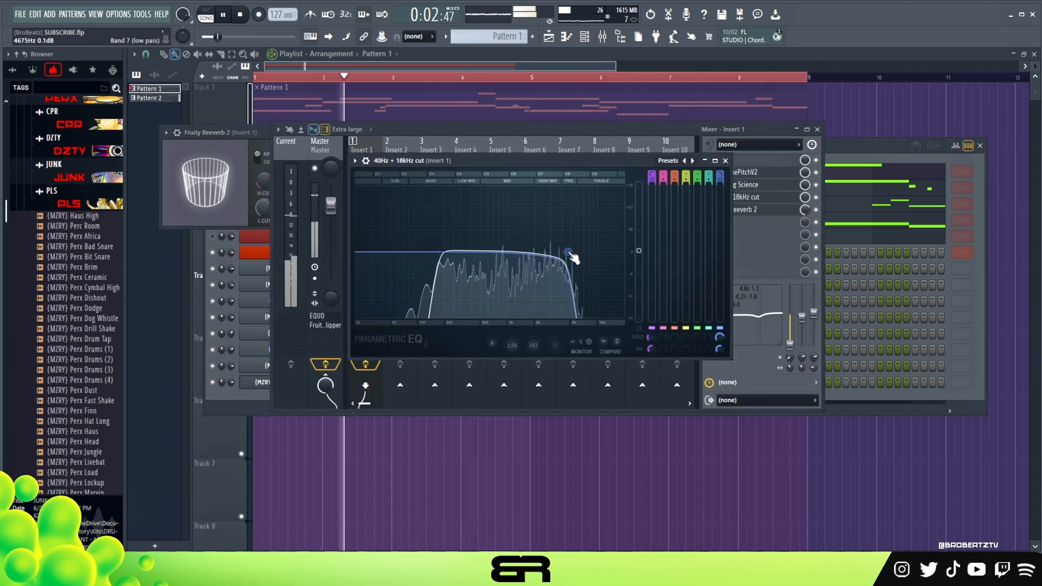
pyautogui.moveTo(569, 253); pyautogui.dragTo(566, 253)
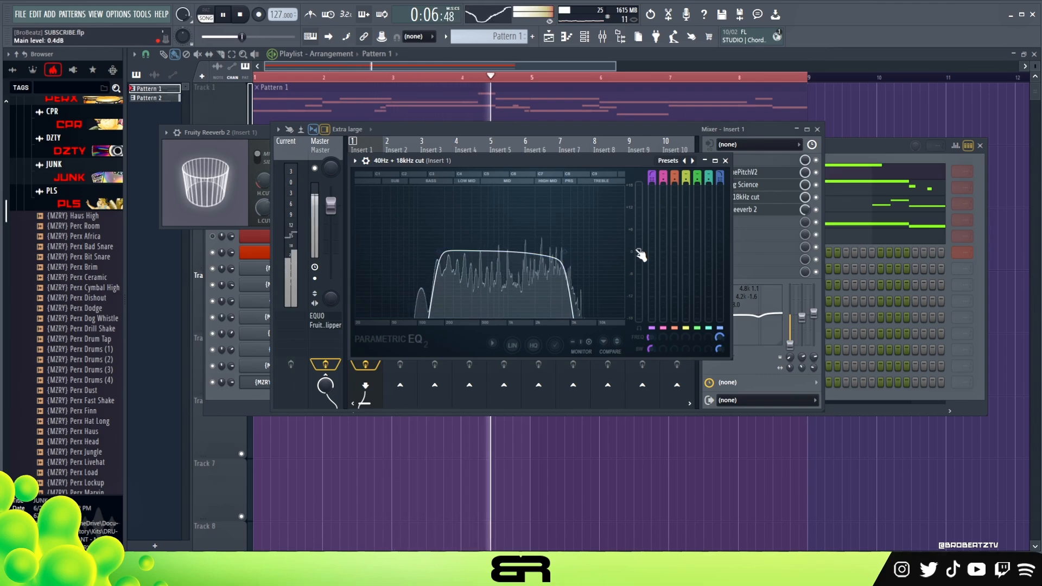
pyautogui.click(725, 161)
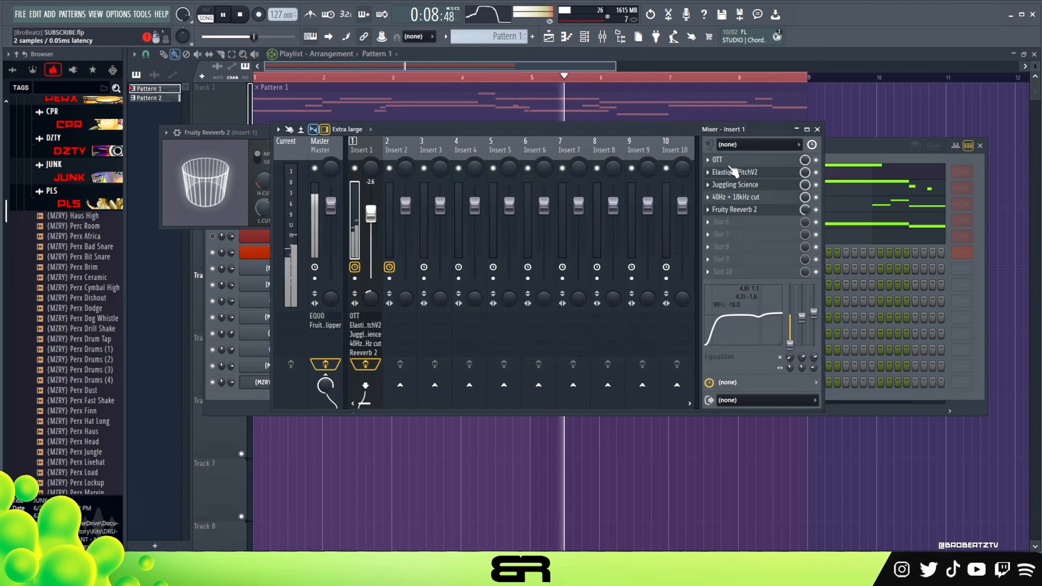
pyautogui.click(817, 129)
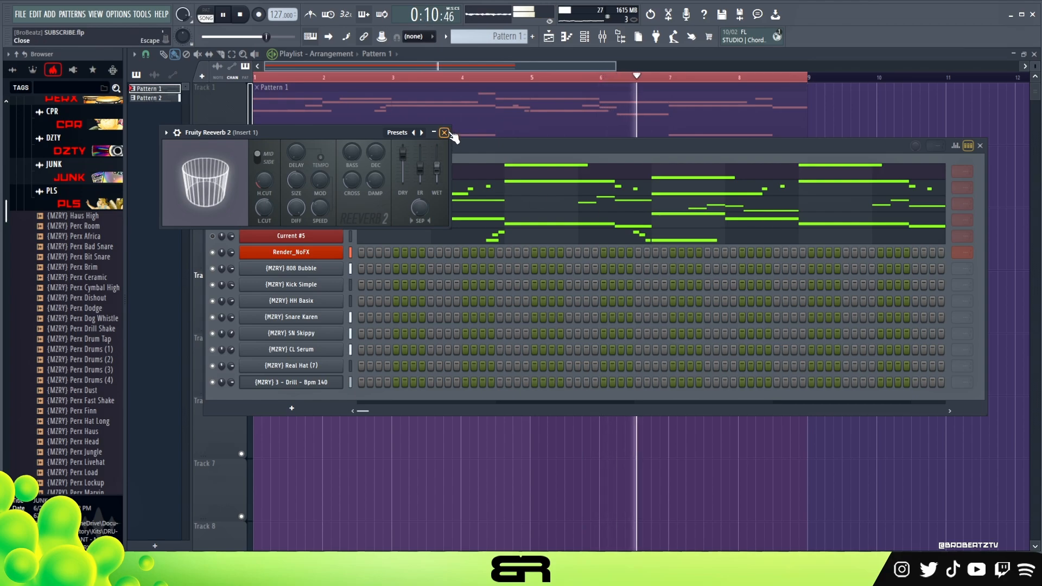
pyautogui.click(444, 132)
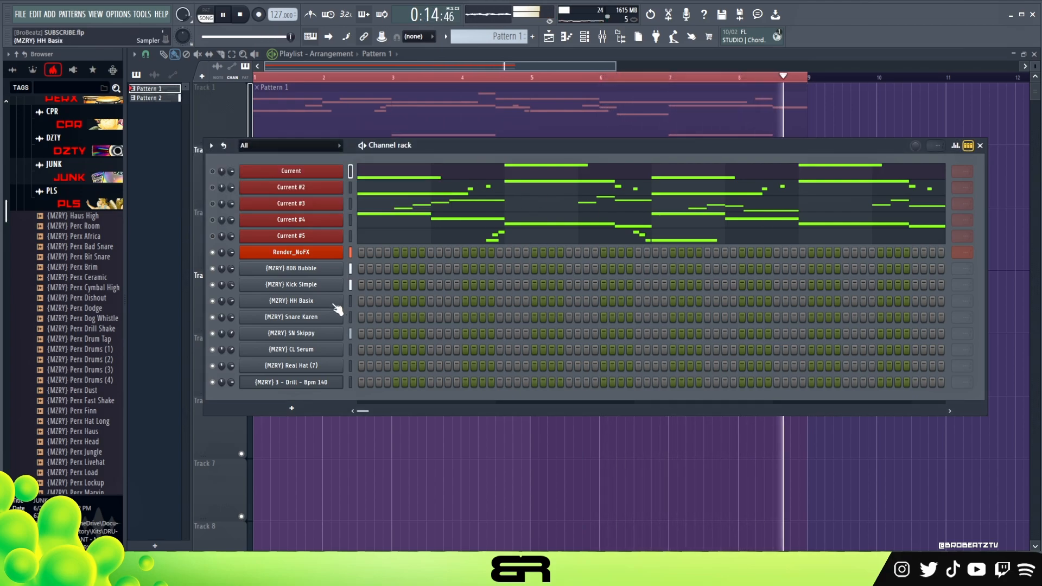
pyautogui.press('space')
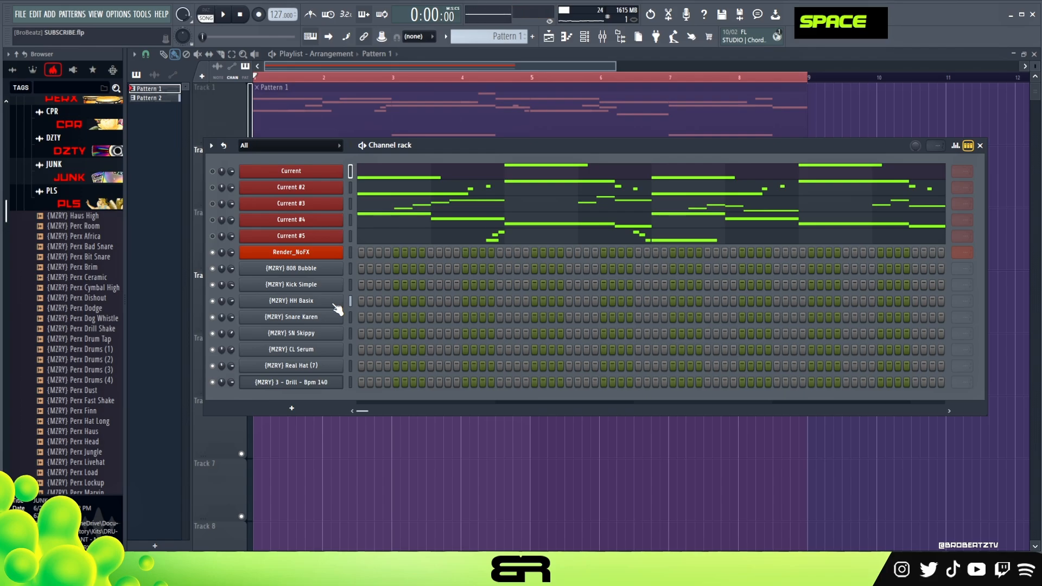
pyautogui.moveTo(451, 148)
pyautogui.mouseDown()
pyautogui.moveTo(434, 179)
pyautogui.moveTo(456, 149)
pyautogui.mouseUp()
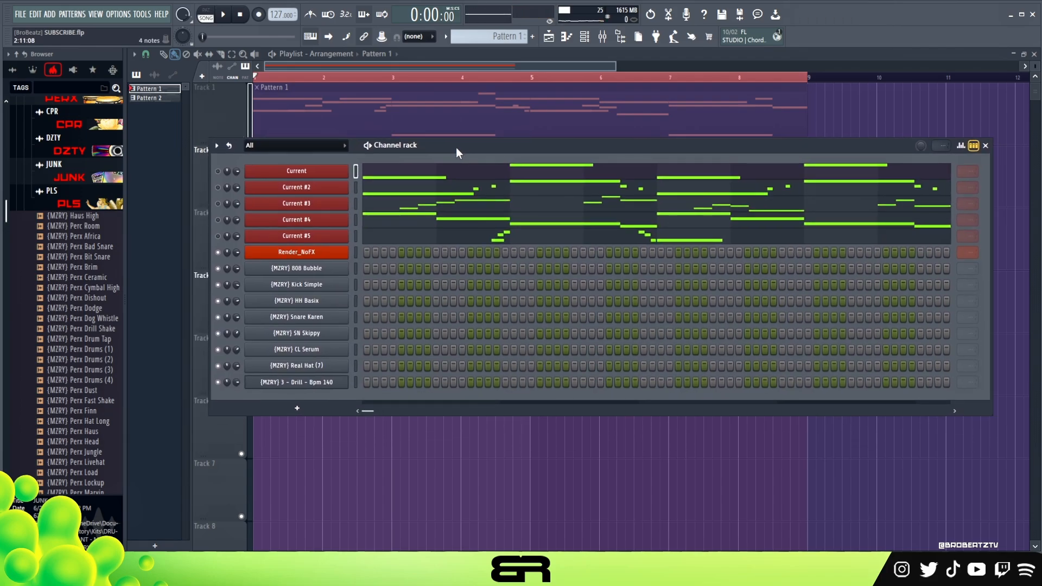